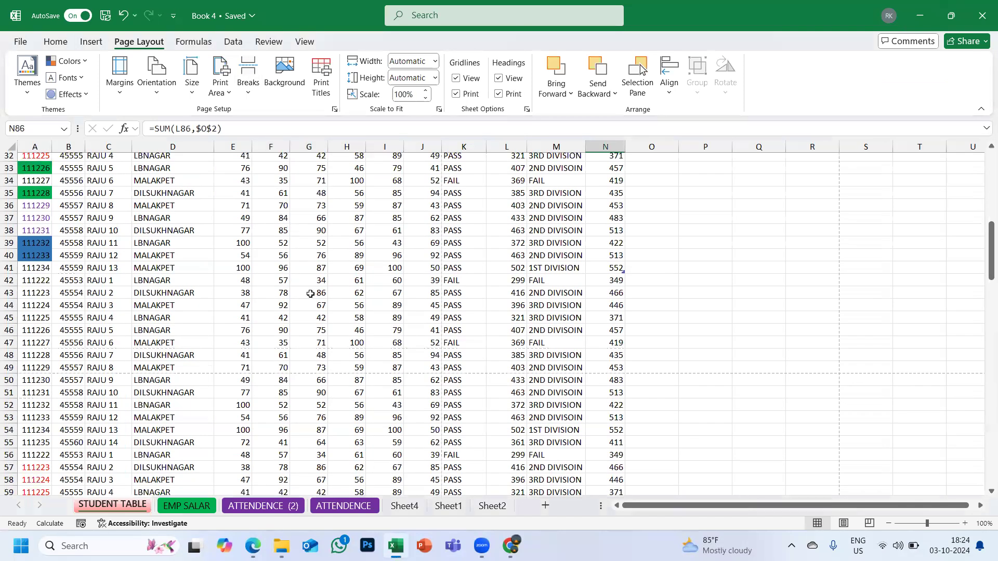
- Reset all page breaks on the STUDENT TABLE sheet
left_click(242, 94)
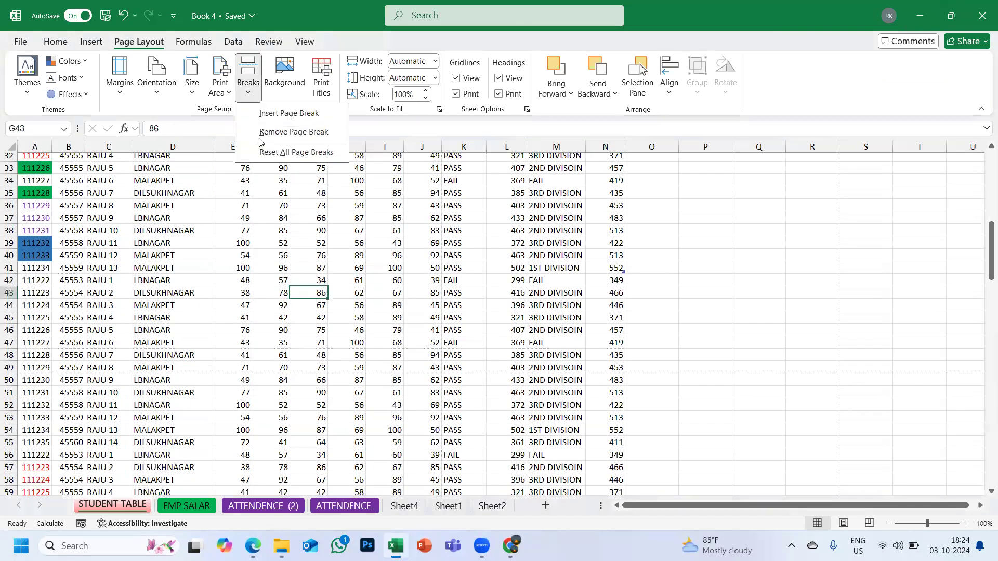
left_click(264, 153)
scroll(203, 308, "up", 10)
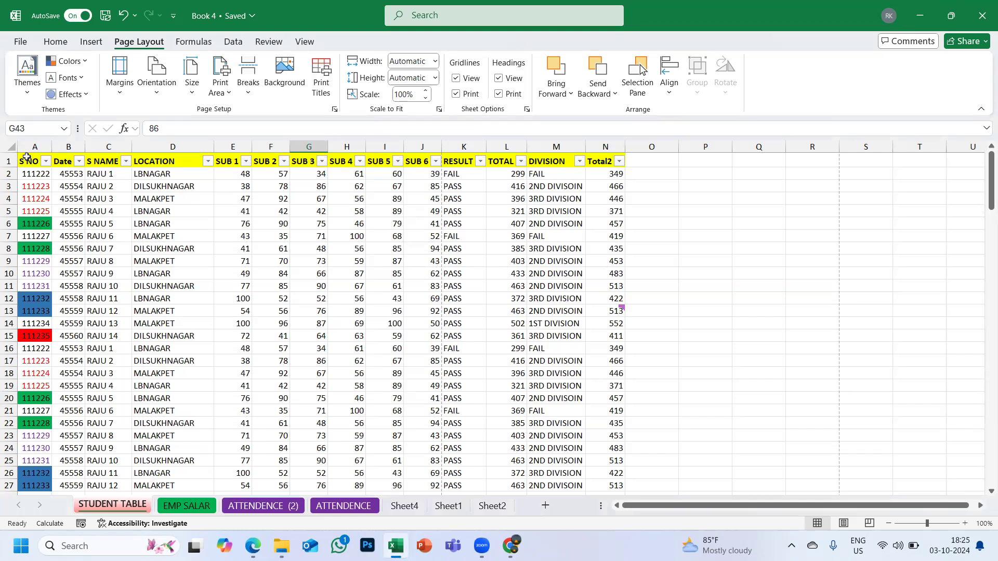
- Select the whole student table including its header row and apply the Berlin theme with the Yellow theme colors
left_click_drag(22, 161, 51, 282)
key("ctrl+shift+Down")
scroll(100, 223, "up", 5)
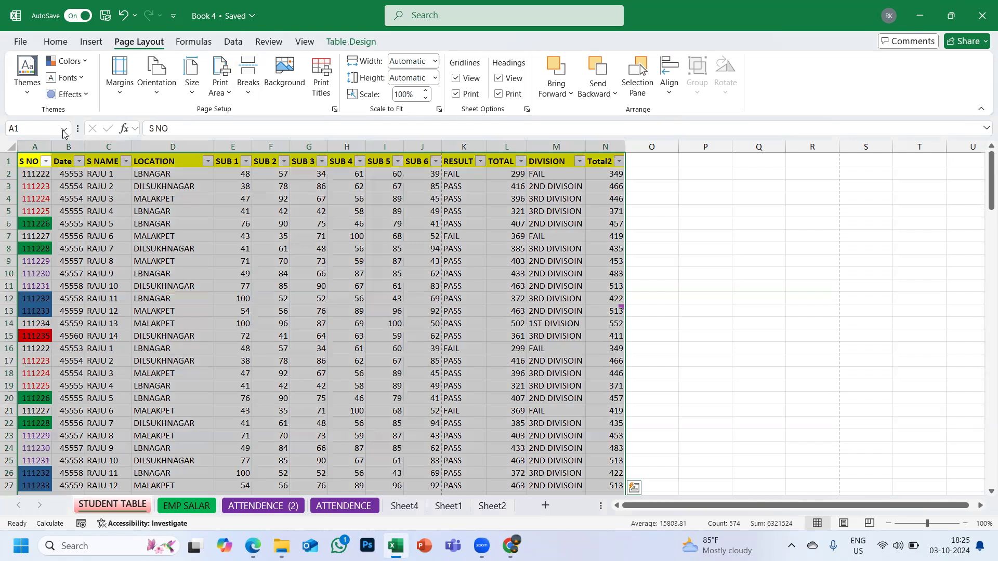
left_click(33, 91)
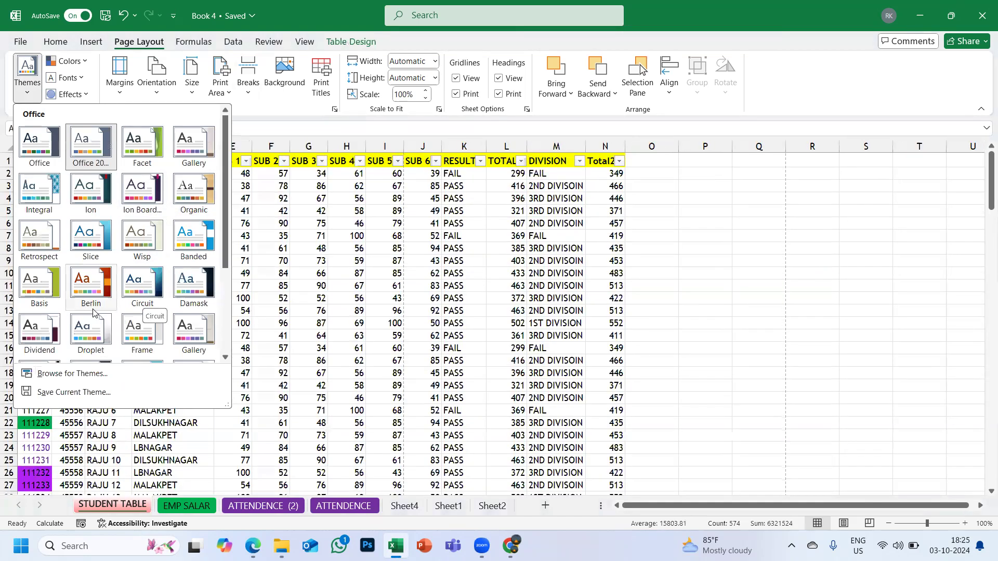
left_click(89, 276)
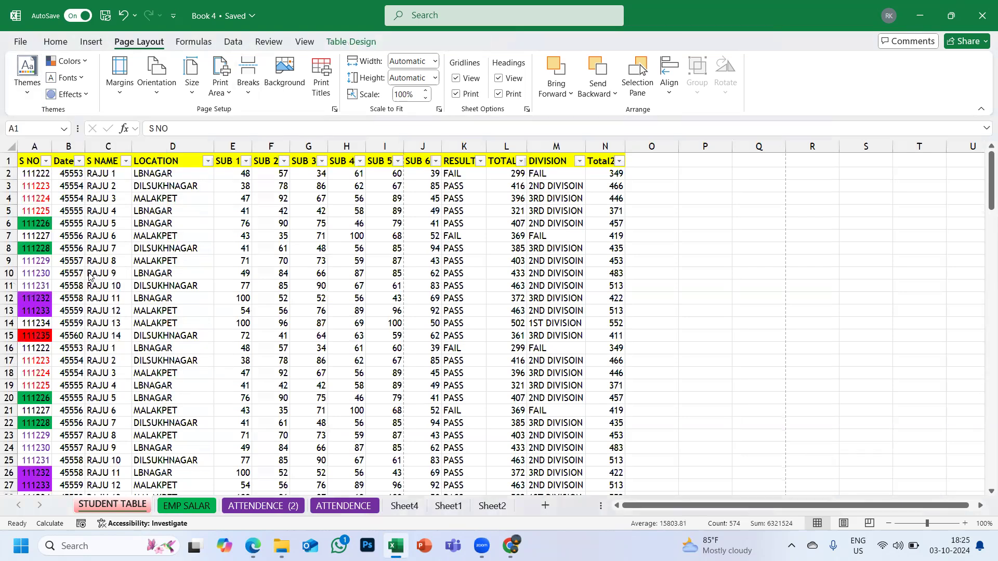
left_click(86, 63)
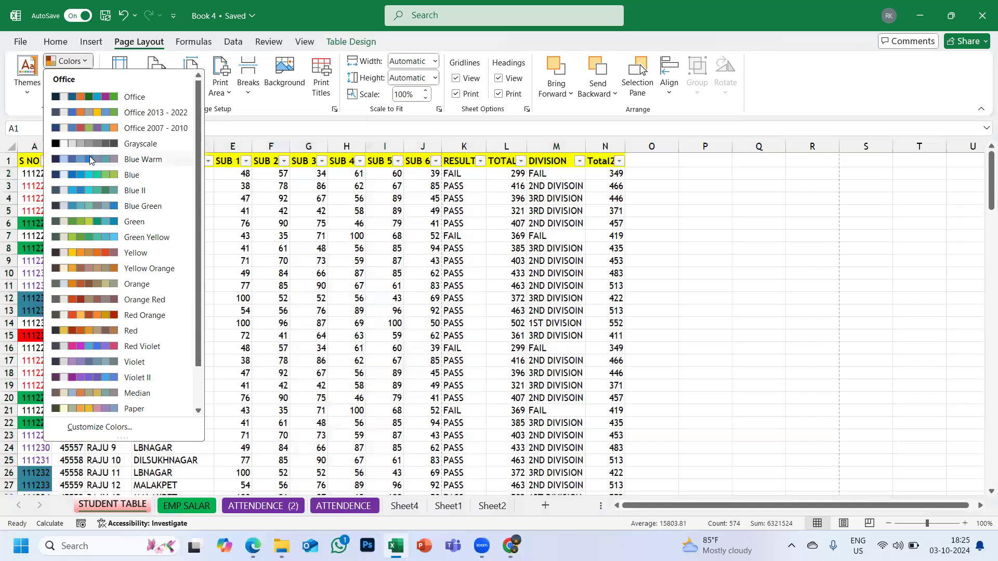
left_click(91, 252)
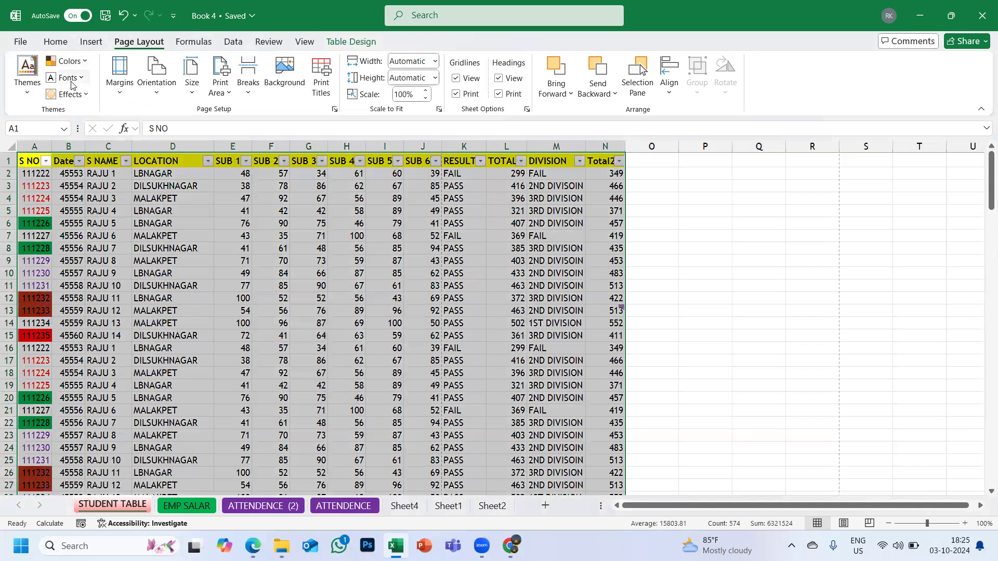
left_click(67, 77)
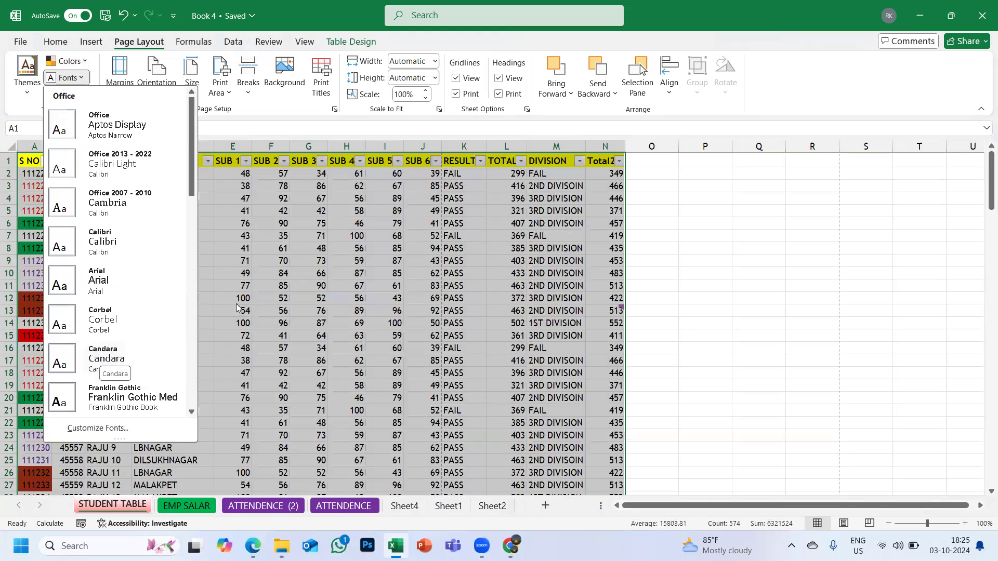
left_click(237, 308)
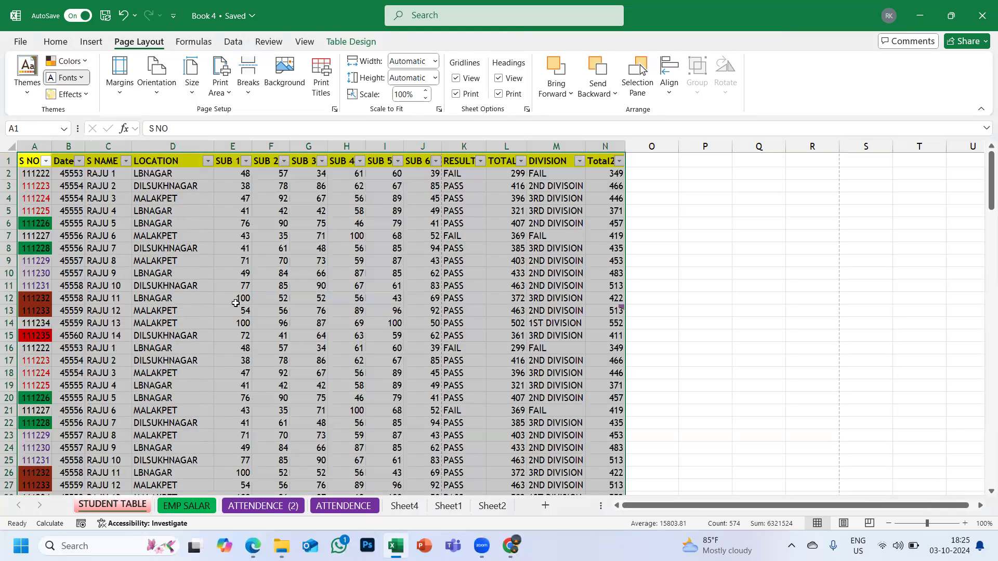
- Set the sheet's page margins to the Normal preset
left_click(122, 94)
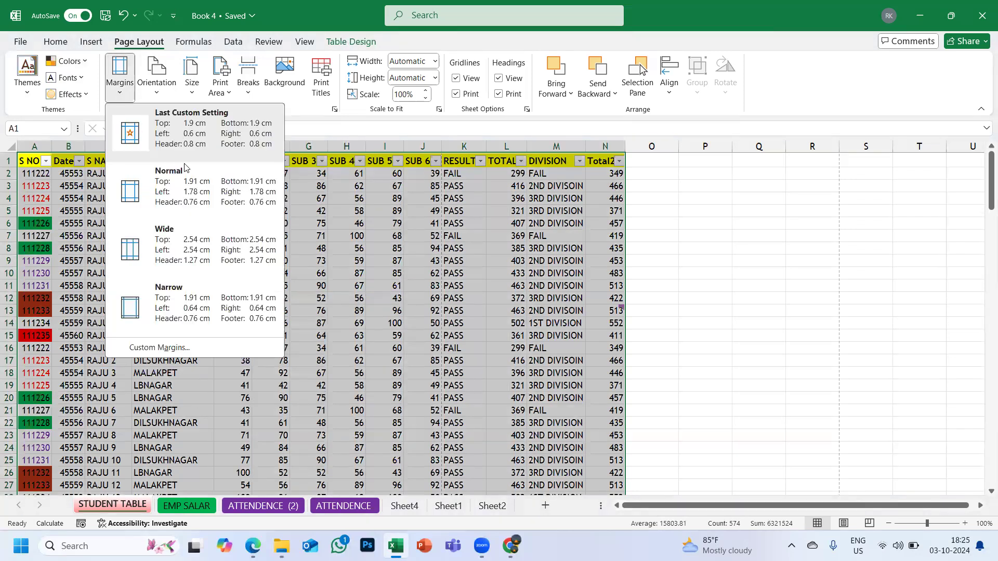
left_click(437, 317)
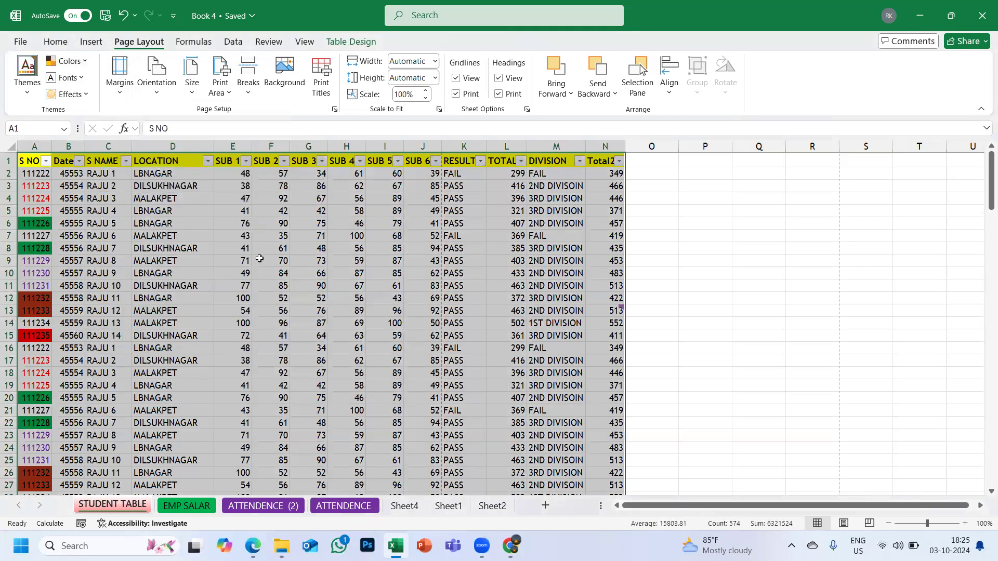
left_click(122, 96)
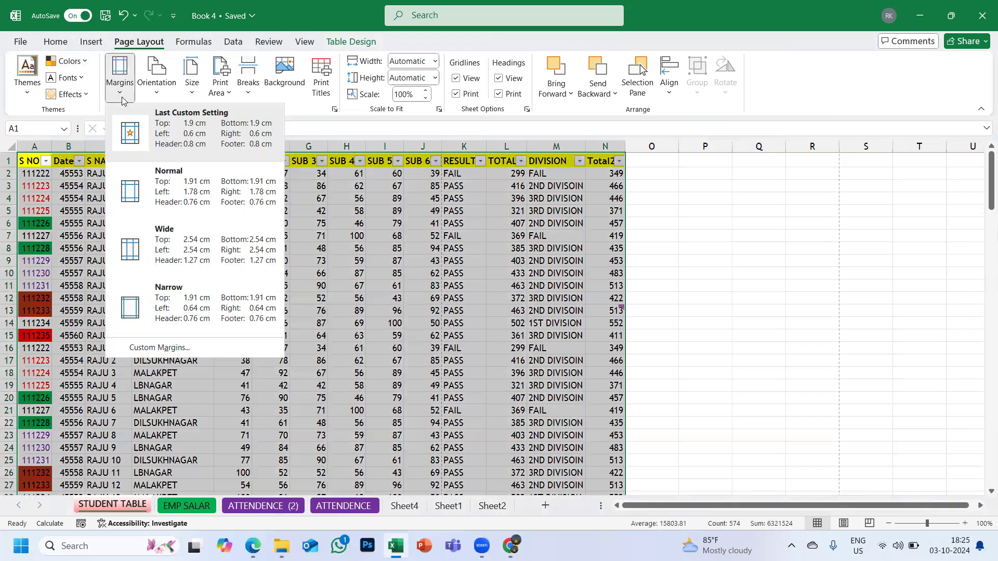
left_click(174, 197)
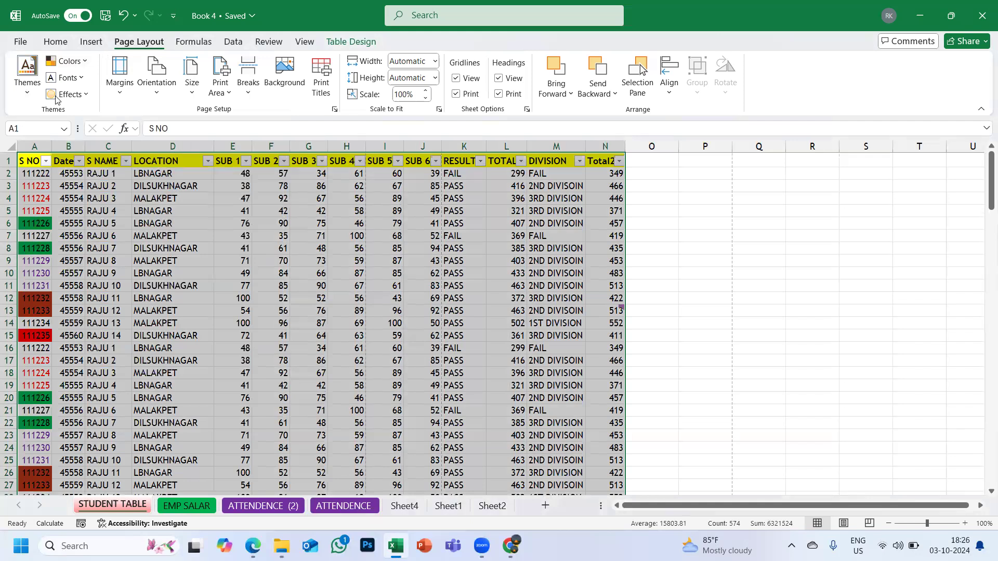
- Examine which columns and rows of the student table fit on the first page of the print preview, and return to the sheet
left_click(21, 45)
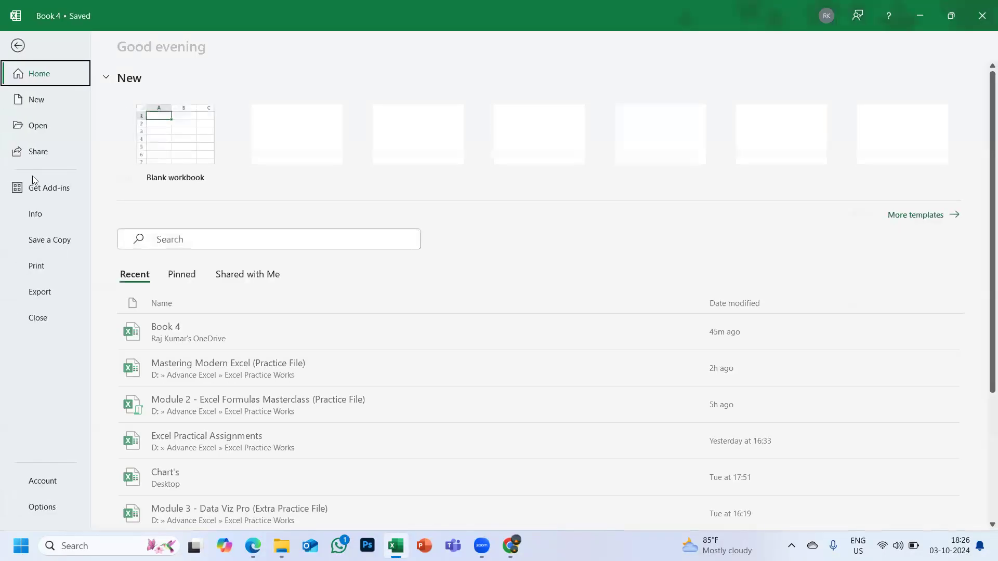
left_click(40, 269)
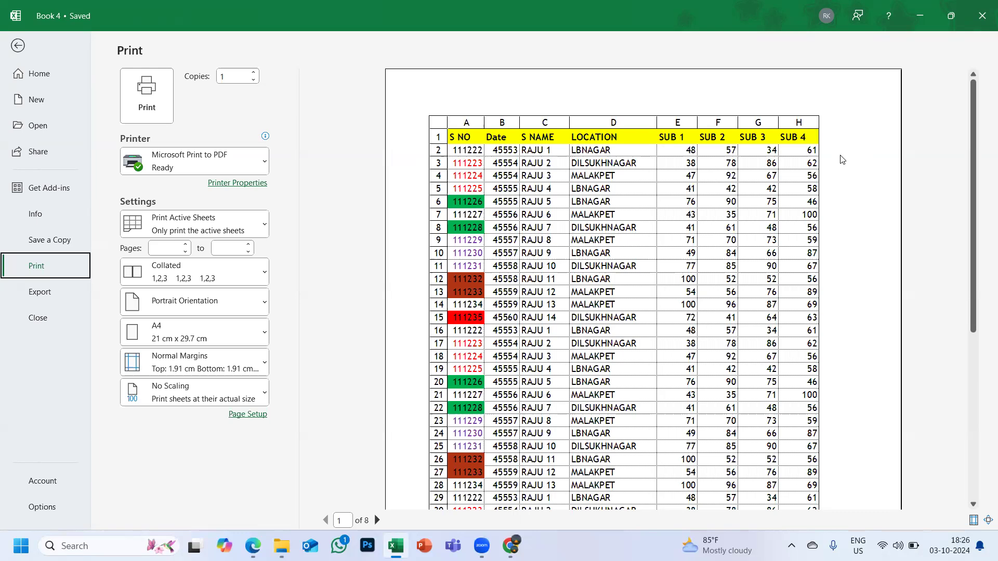
scroll(560, 308, "down", 5)
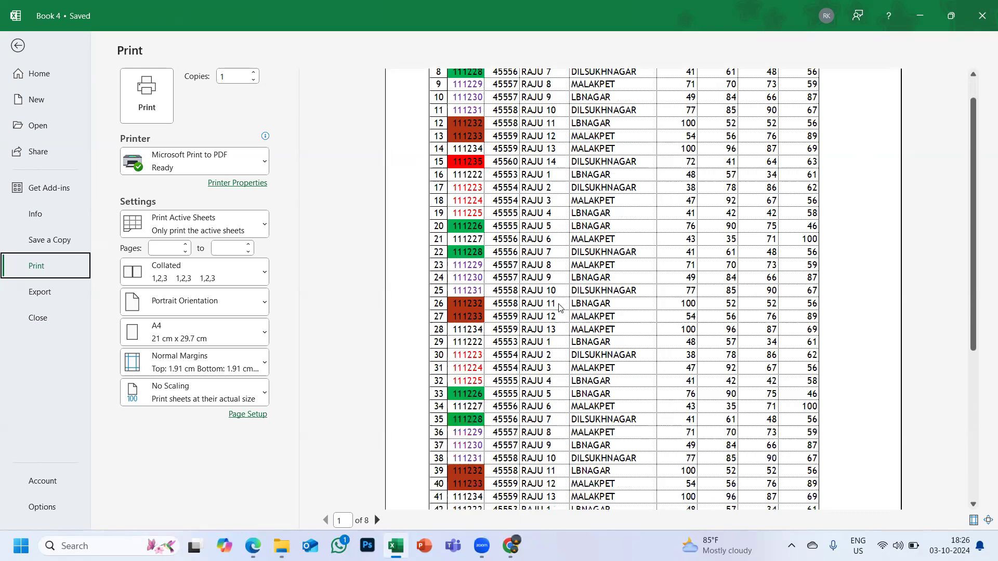
scroll(560, 308, "up", 1)
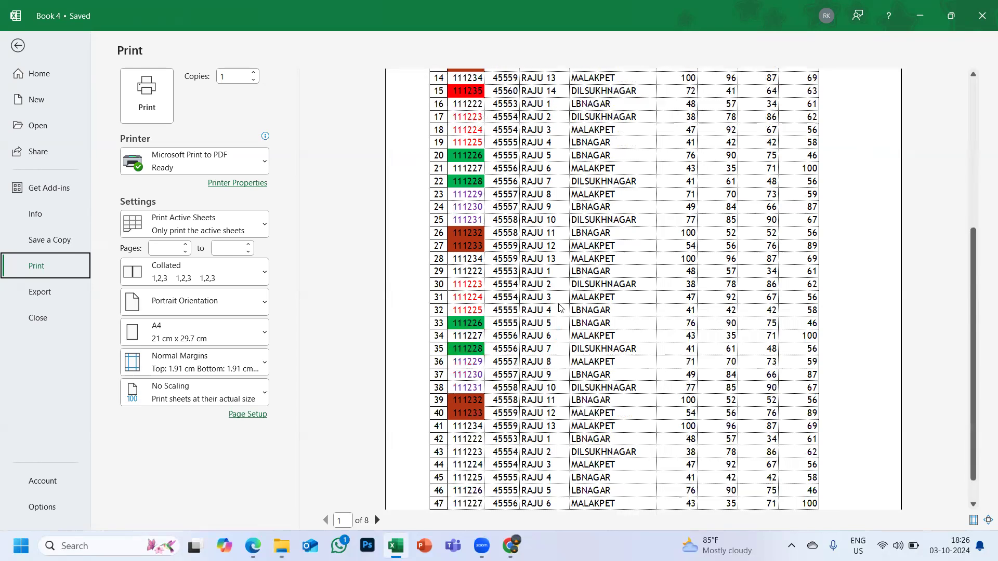
mouse_move(384, 542)
scroll(574, 416, "down", 1)
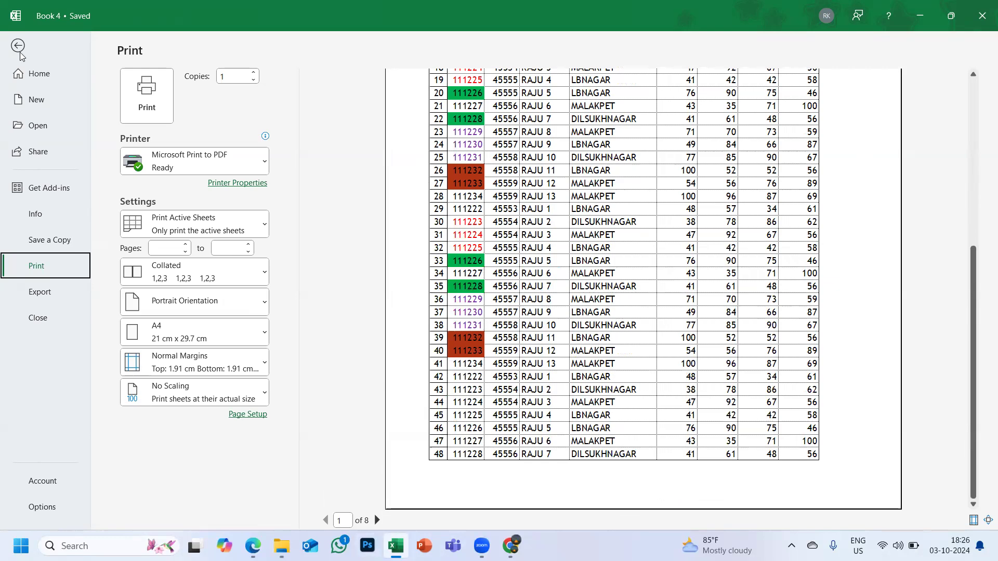
scroll(616, 268, "up", 3)
scroll(615, 268, "up", 2)
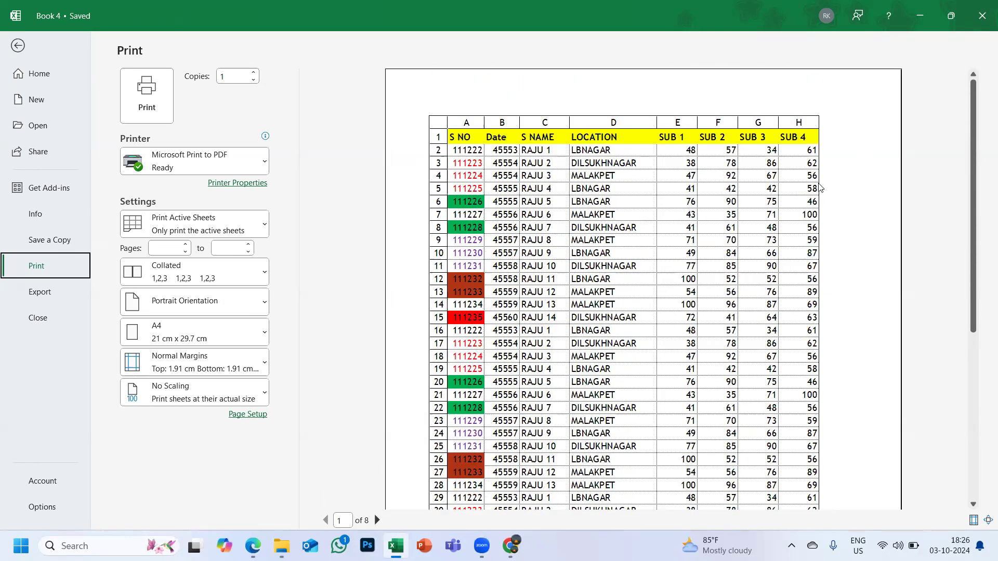
left_click(19, 45)
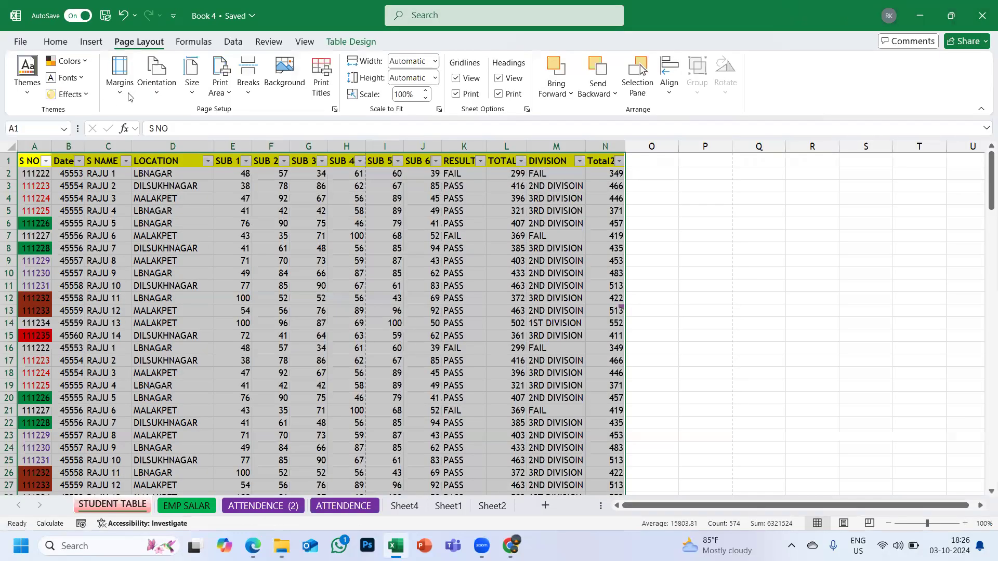
- Set the page margins to the Narrow preset and check the page fit in the print preview
left_click(128, 98)
left_click(148, 298)
left_click(23, 41)
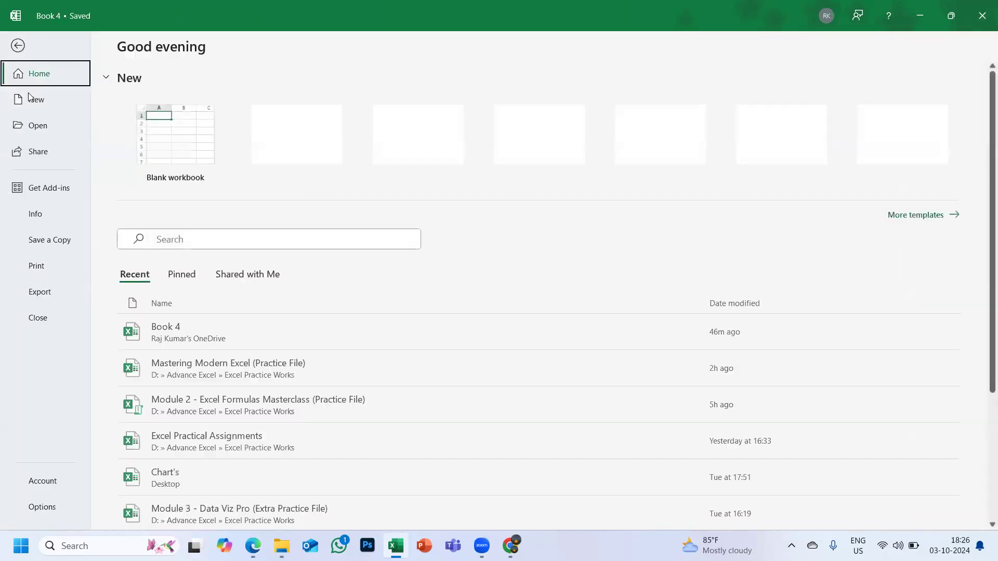
left_click(34, 268)
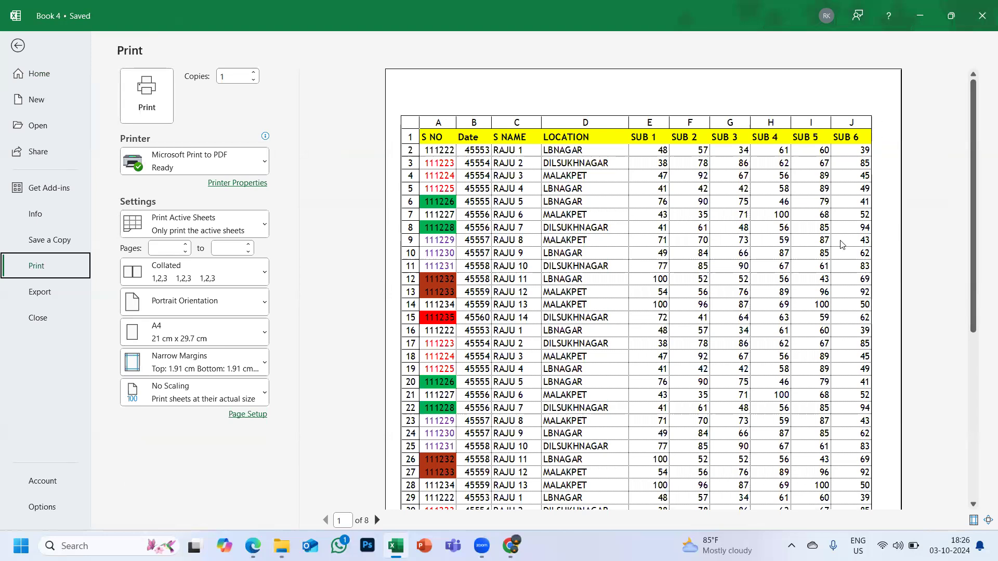
left_click(16, 49)
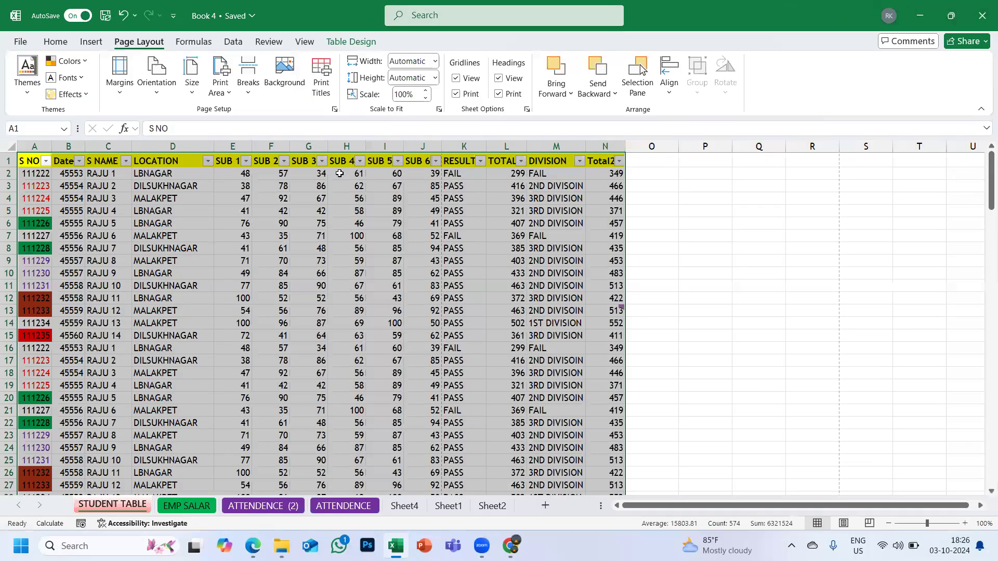
- Remove the filter from the header row and narrow the SUB 1 to SUB 6 columns to fit their headings
left_click(339, 173)
left_click_drag(250, 145, 243, 148)
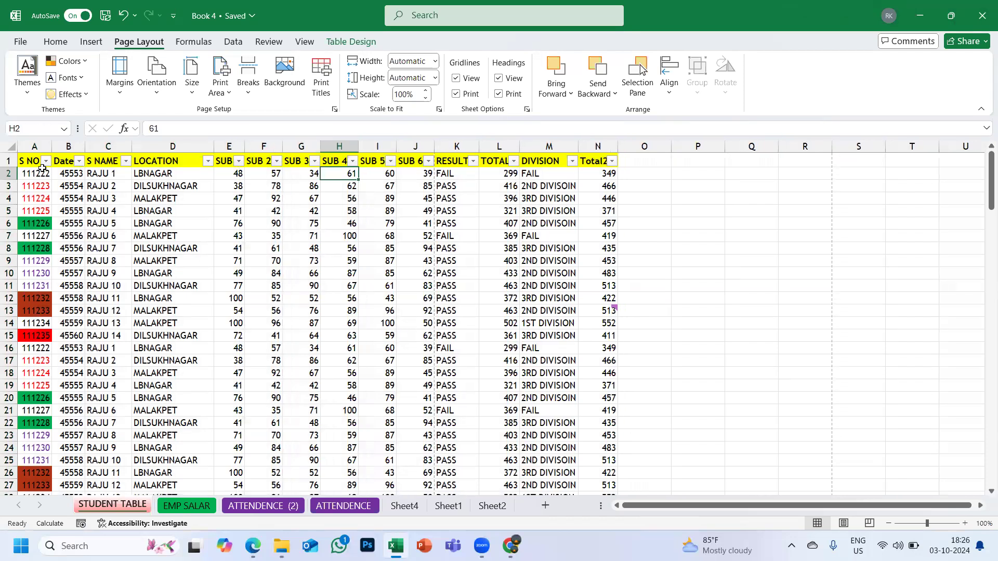
left_click_drag(36, 163, 586, 153)
left_click(232, 41)
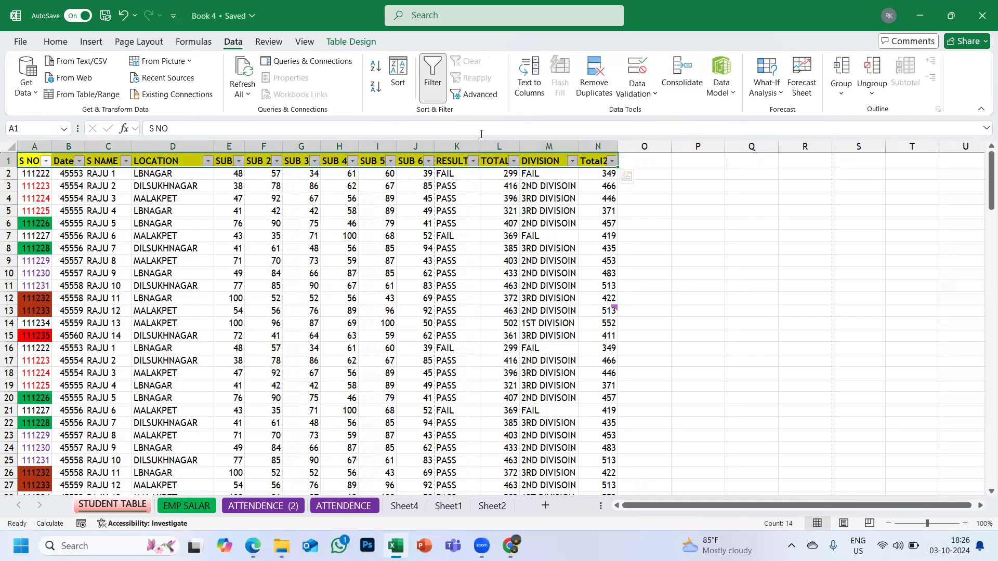
left_click(431, 83)
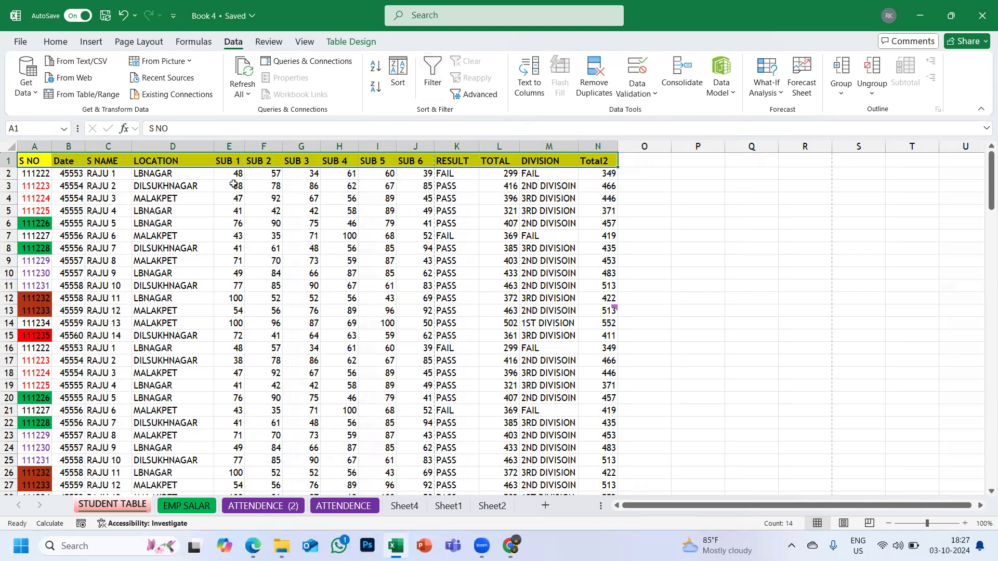
left_click_drag(282, 147, 390, 146)
- Check in the print preview how many columns fit on the page with the narrowed subject columns
left_click(21, 41)
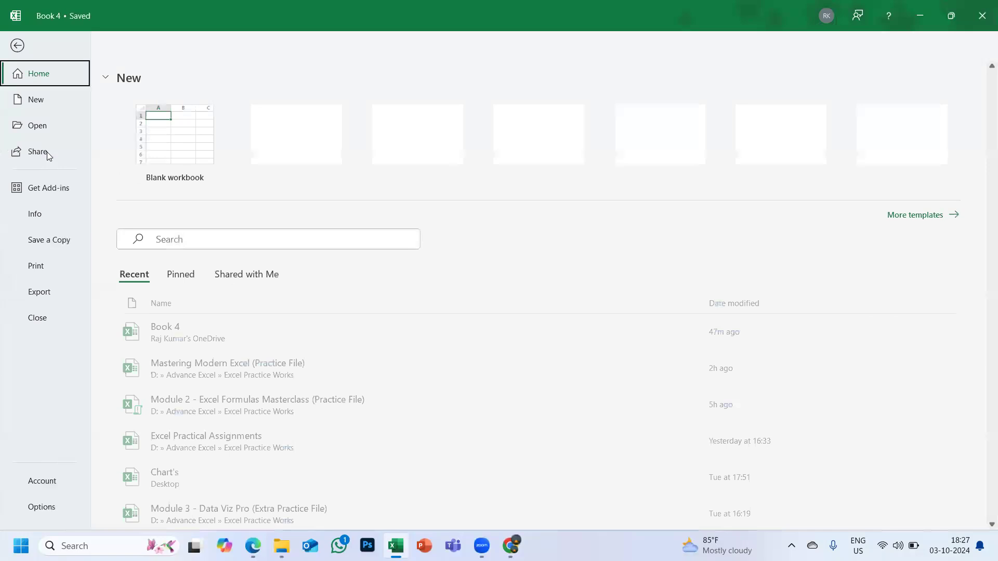
left_click(30, 274)
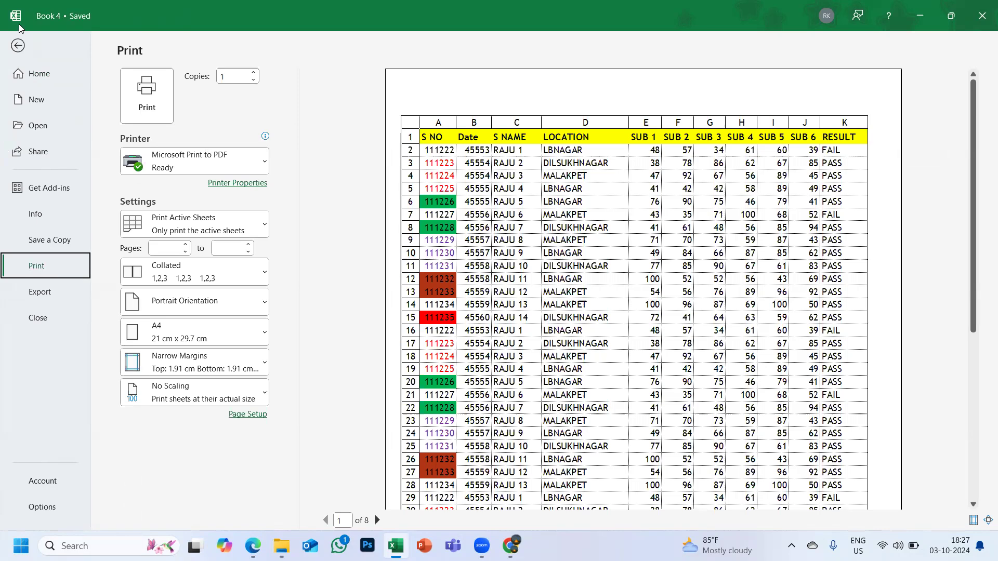
left_click(17, 46)
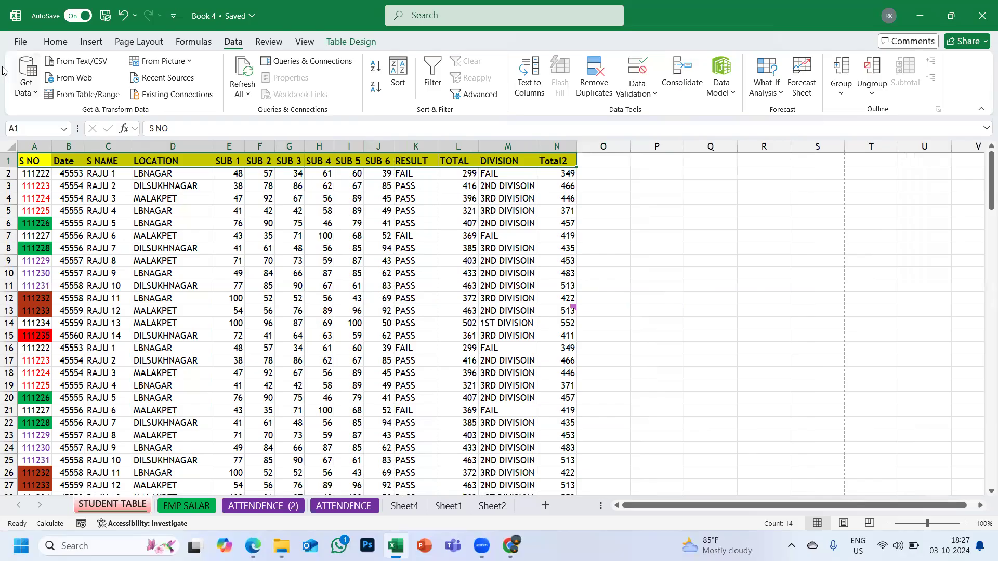
- Open the print settings and set the page range to print from 1 to 4
left_click(19, 45)
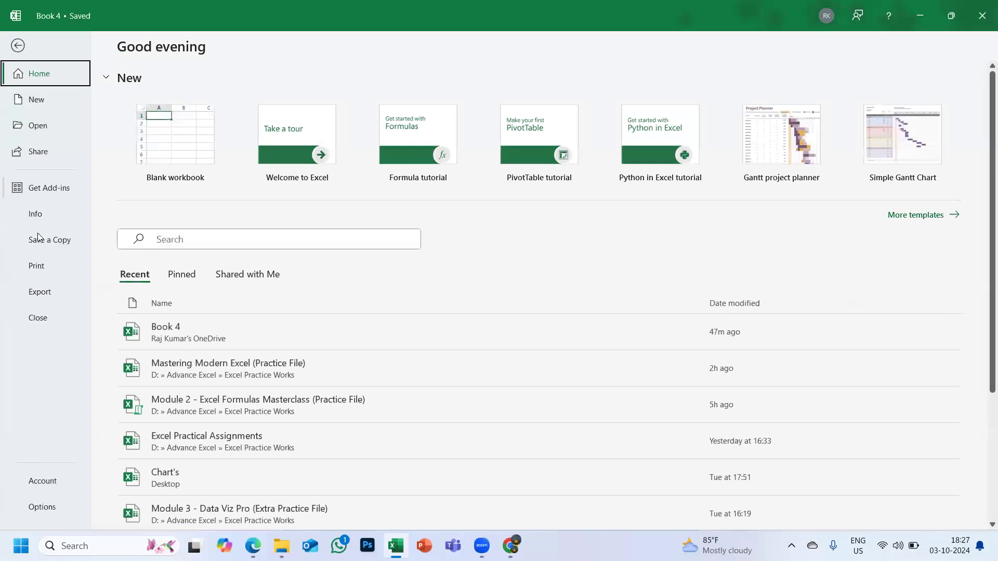
left_click(38, 267)
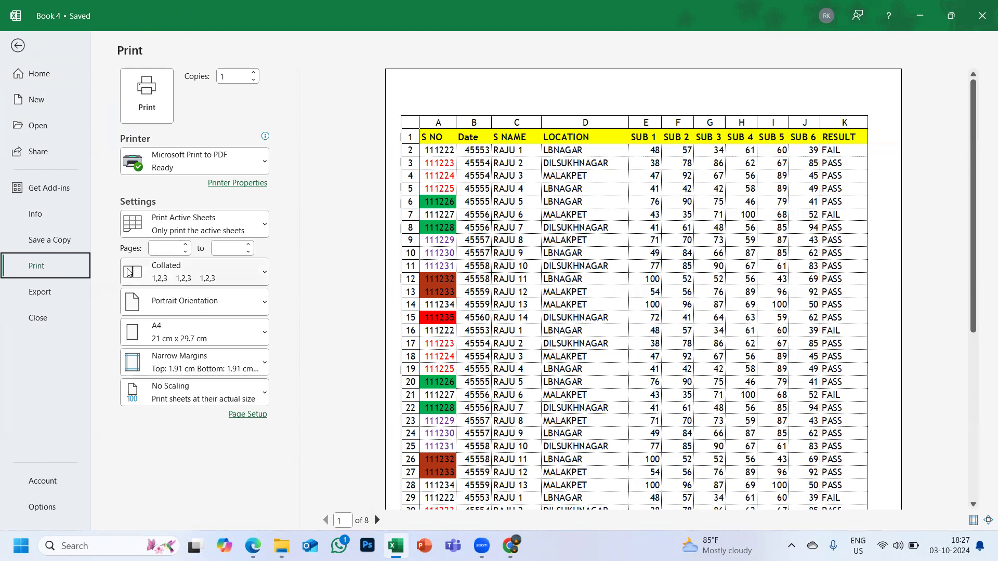
left_click(157, 249)
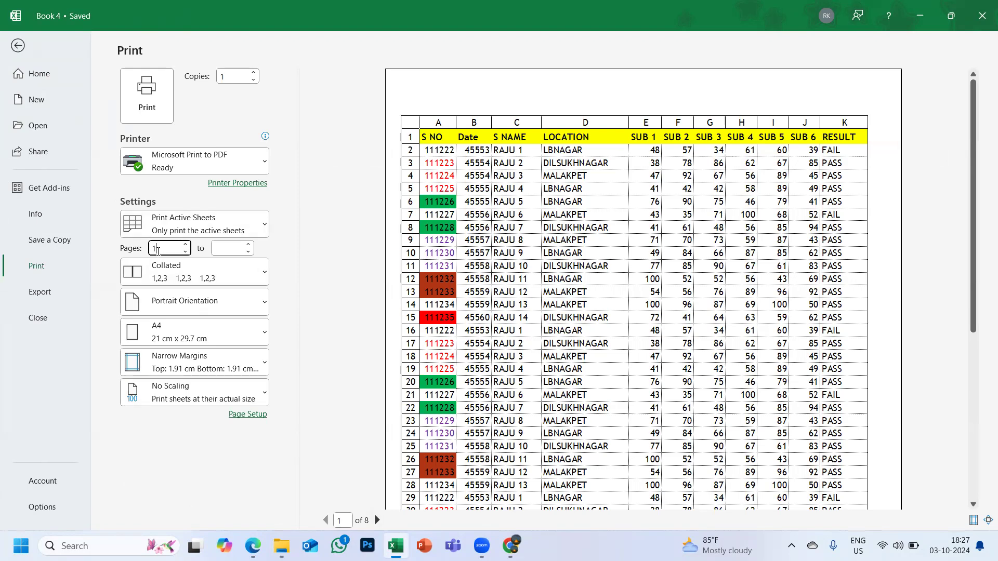
left_click(222, 249)
- Set the number of print copies to 100
left_click(232, 78)
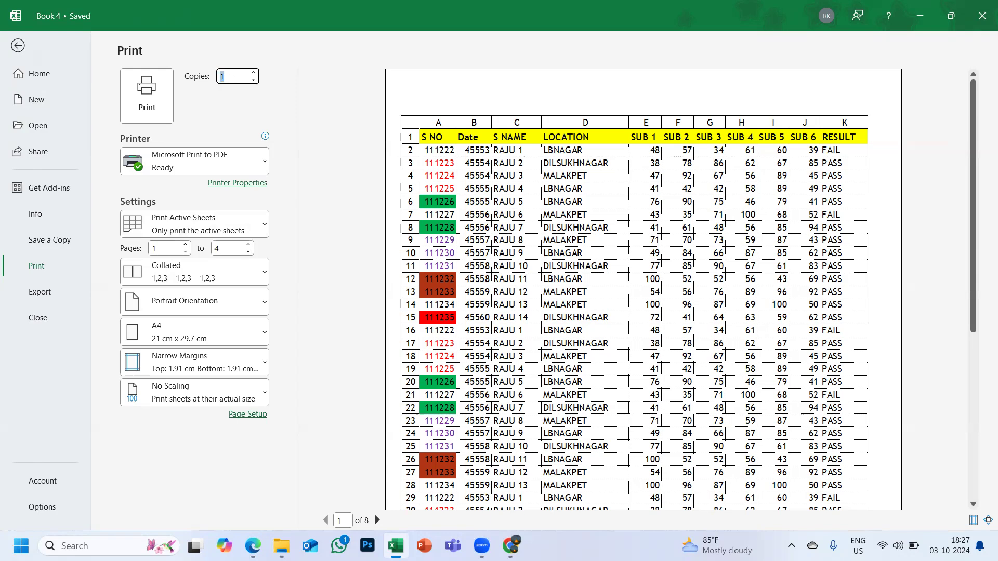
left_click(316, 167)
left_click(234, 76)
left_click(270, 106)
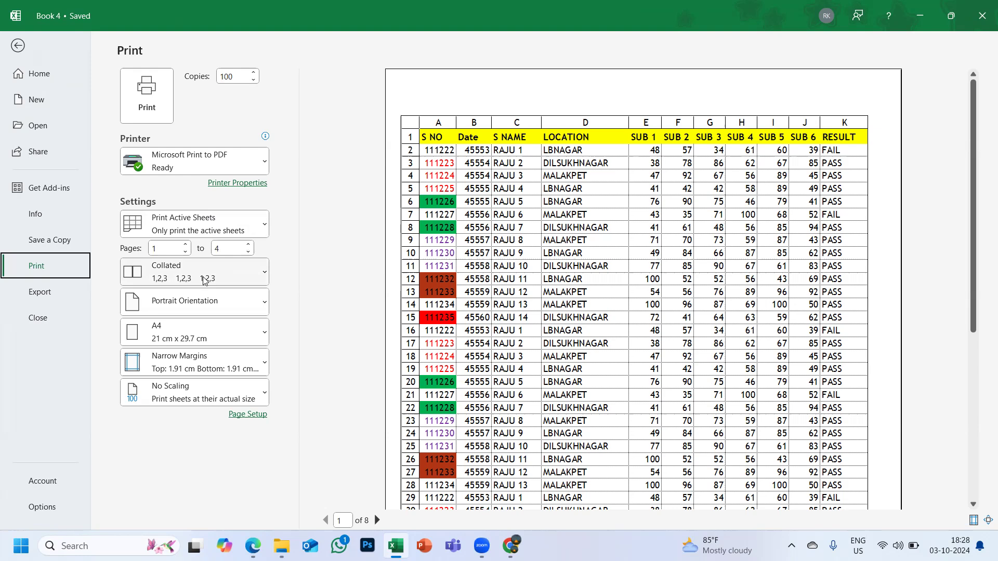
- Set the page range to print from 1 to 8 and choose Collated for the copies
left_click(227, 251)
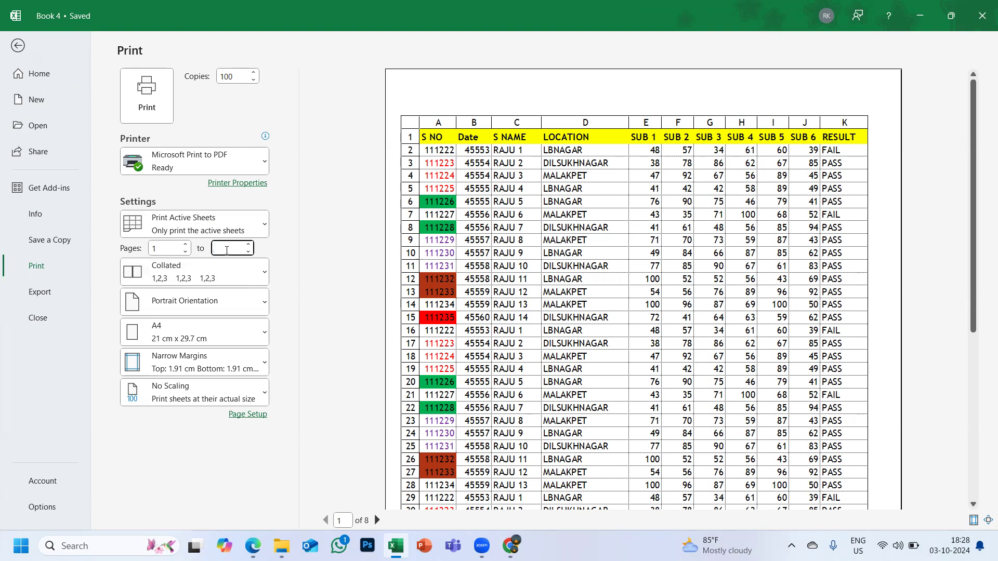
left_click(345, 286)
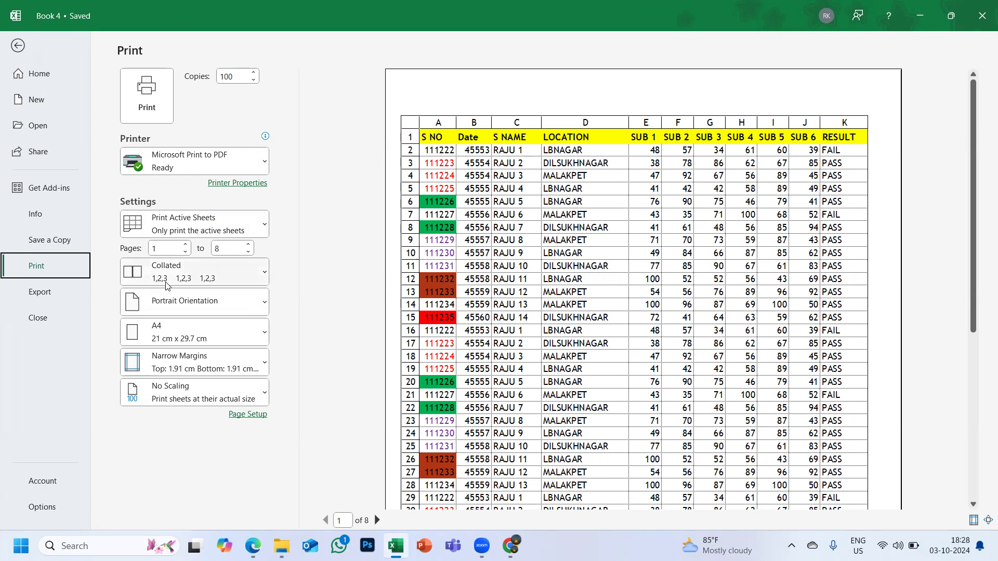
left_click(192, 281)
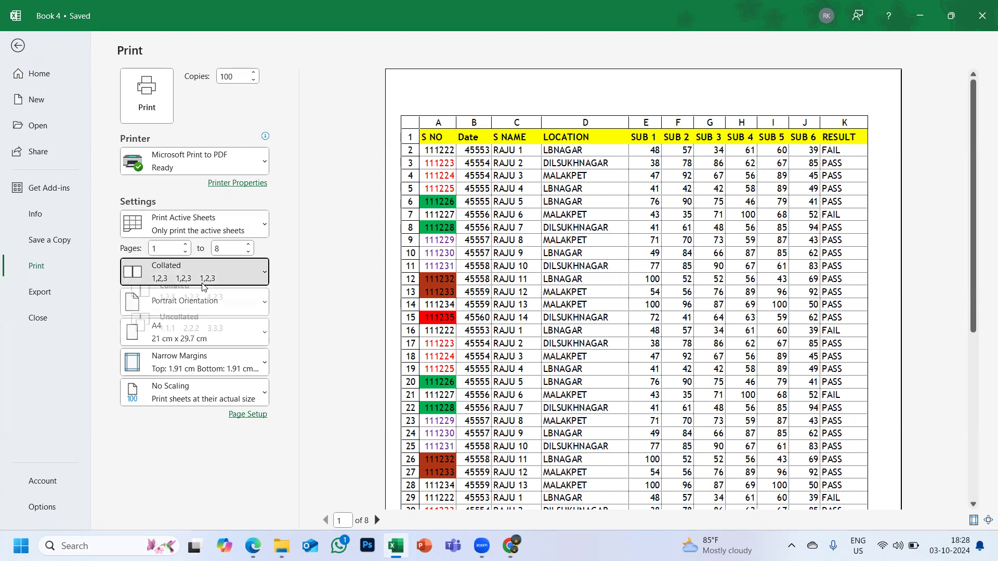
left_click(188, 305)
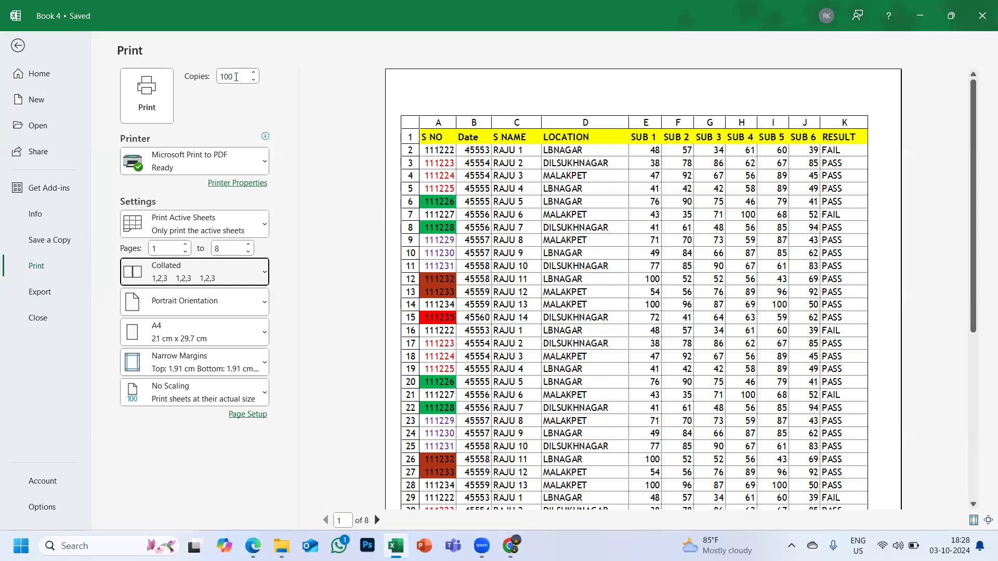
- Switch the copies to Uncollated and return them to Collated
left_click(184, 276)
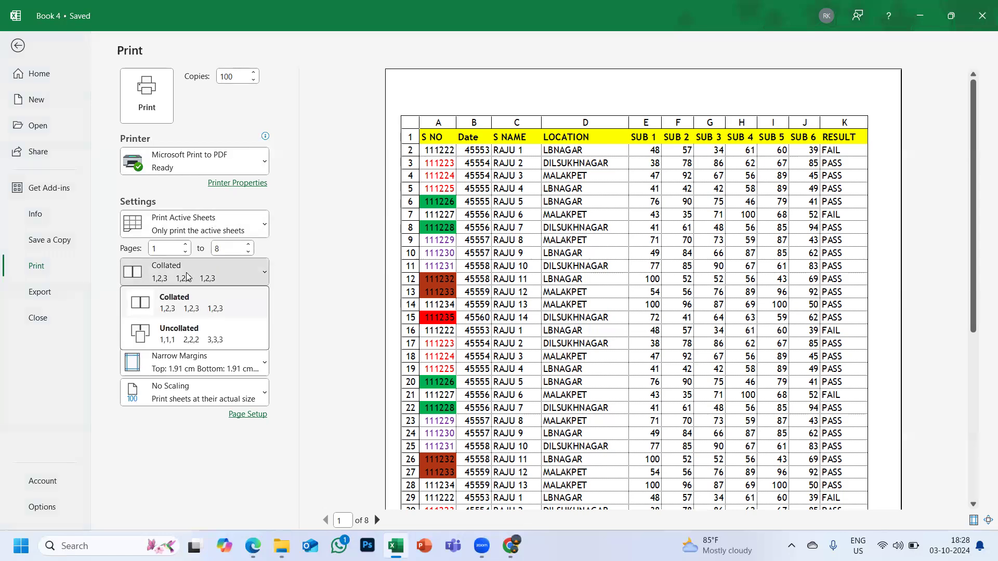
left_click(177, 337)
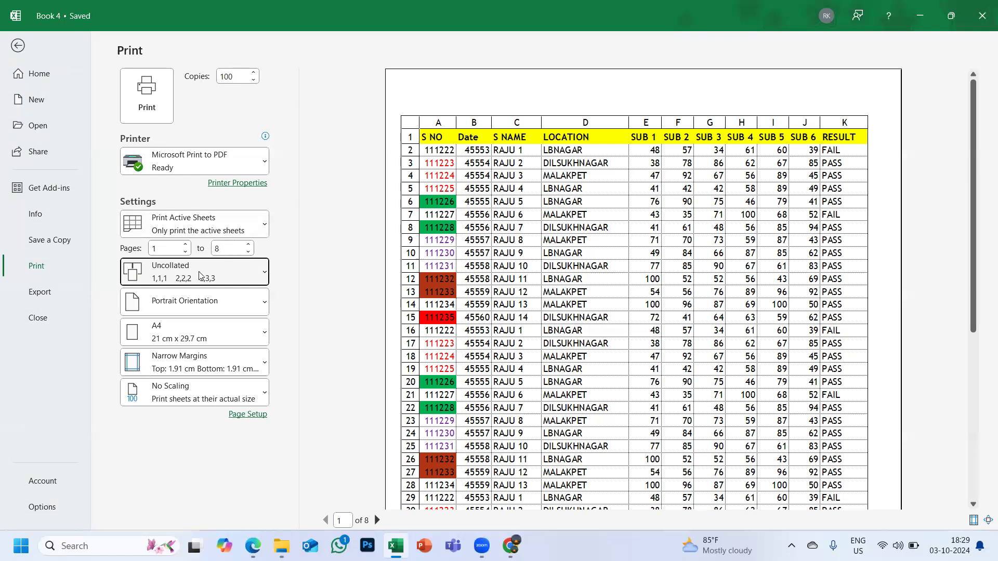
left_click(223, 270)
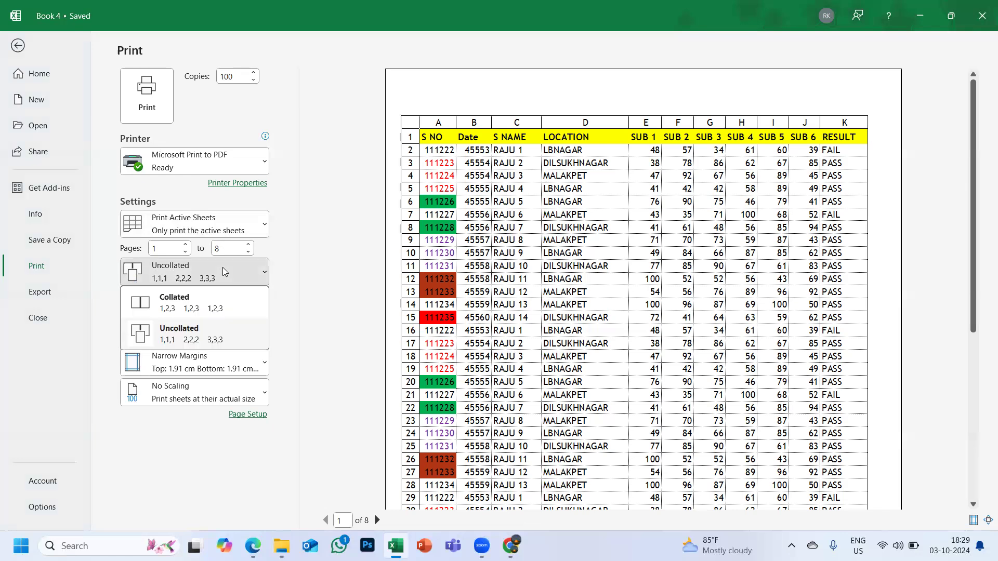
left_click(197, 307)
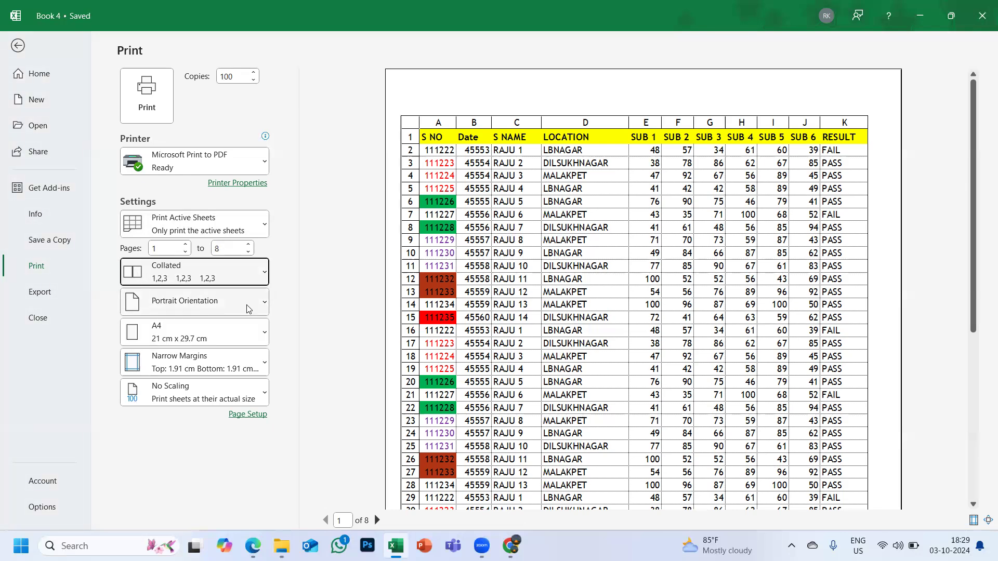
- Return to the student table sheet and set its page orientation to Landscape
left_click(18, 46)
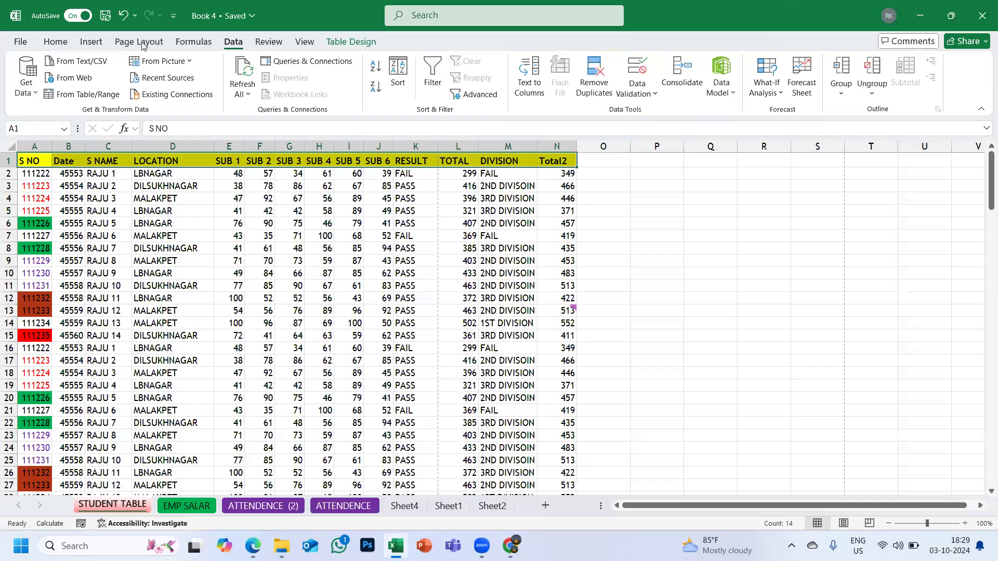
left_click(142, 46)
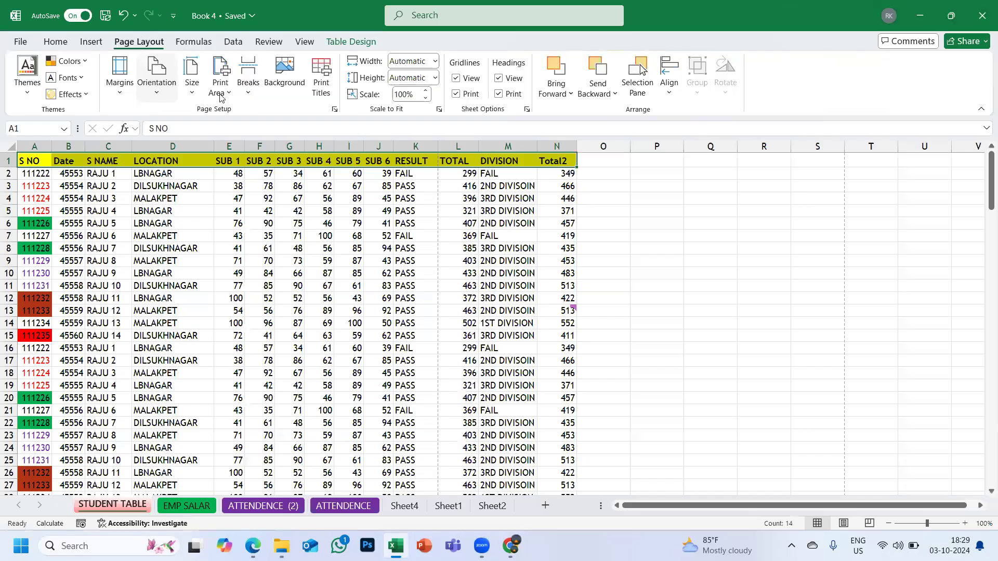
left_click(159, 93)
left_click(178, 151)
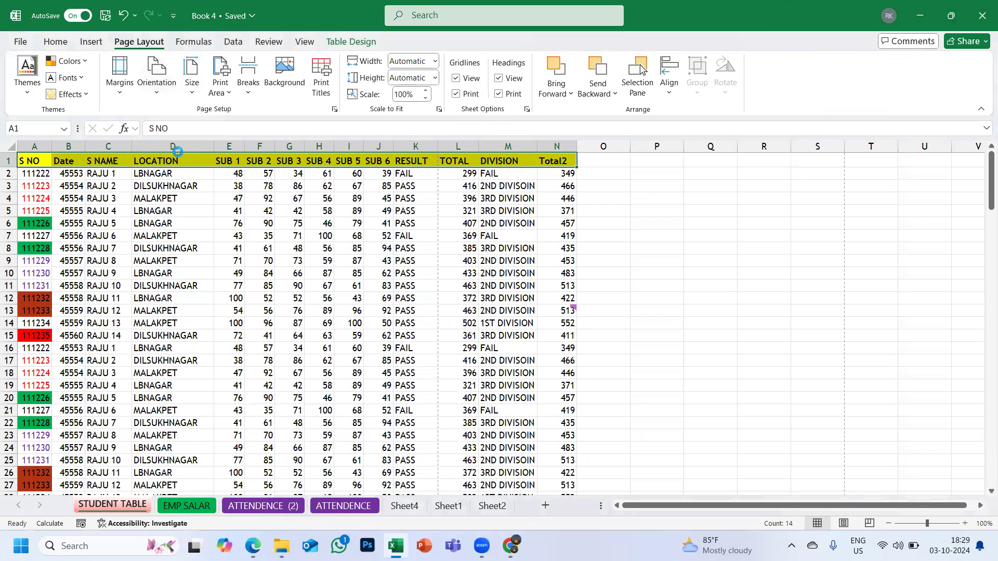
left_click(161, 93)
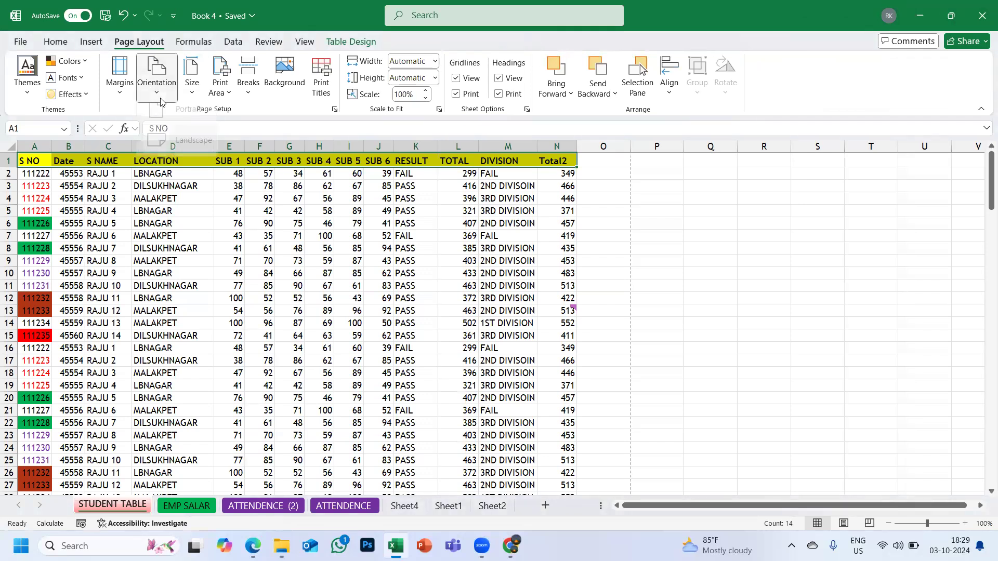
key("Escape")
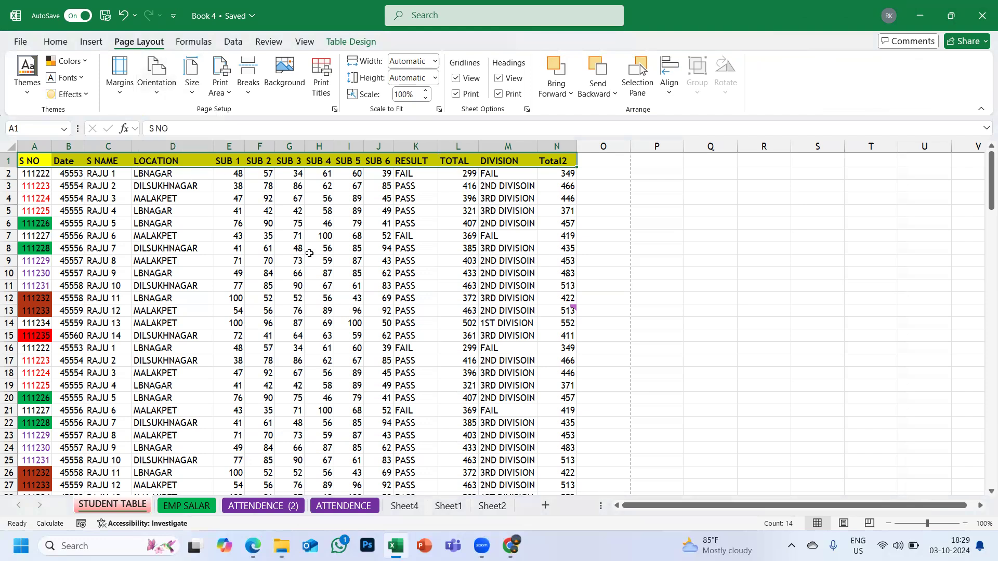
- Check in the print preview how the table's columns fit on a whole landscape page
left_click(20, 41)
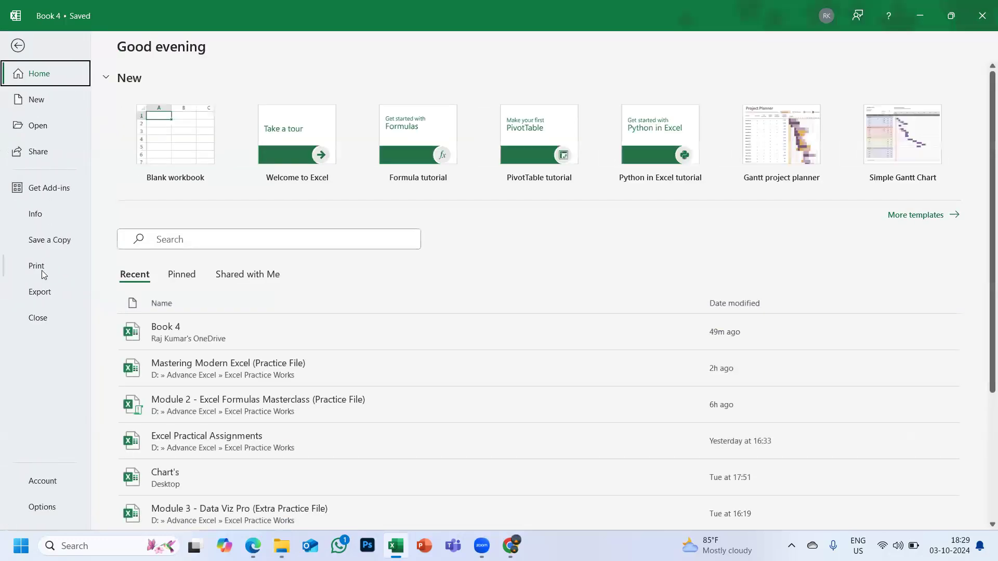
left_click(36, 267)
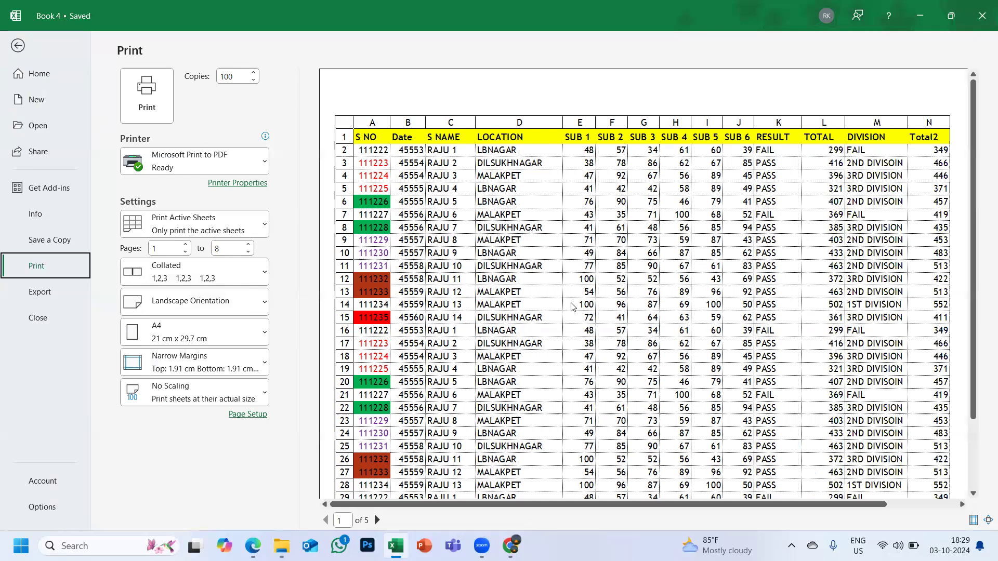
left_click(572, 307)
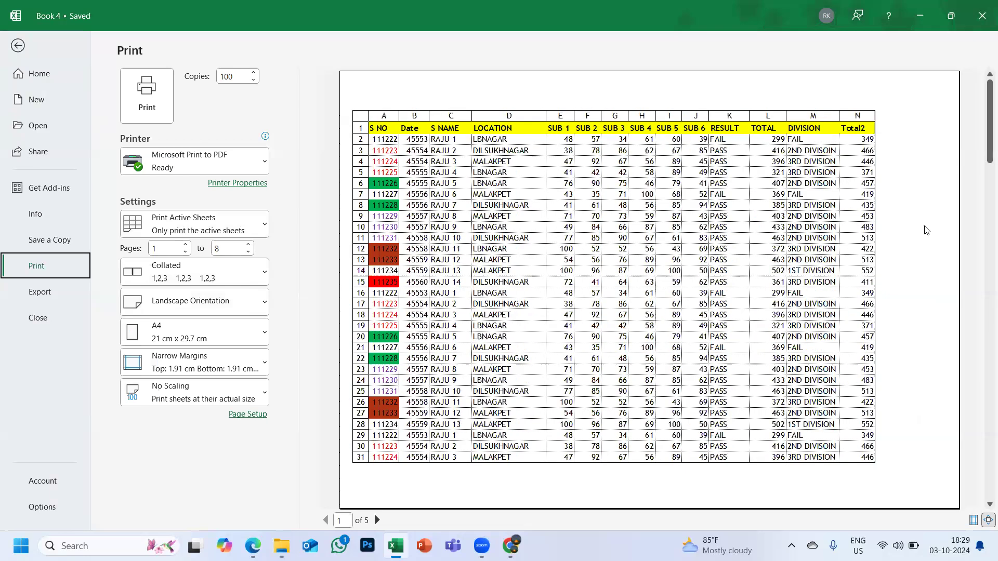
- Switch the print orientation to Portrait for comparison and set it back to Landscape
left_click(221, 307)
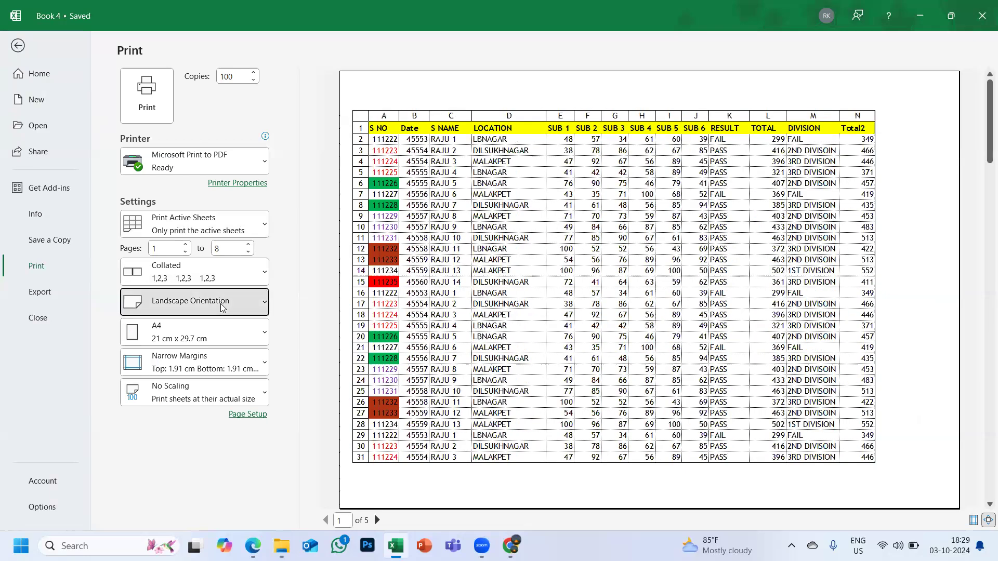
left_click(209, 333)
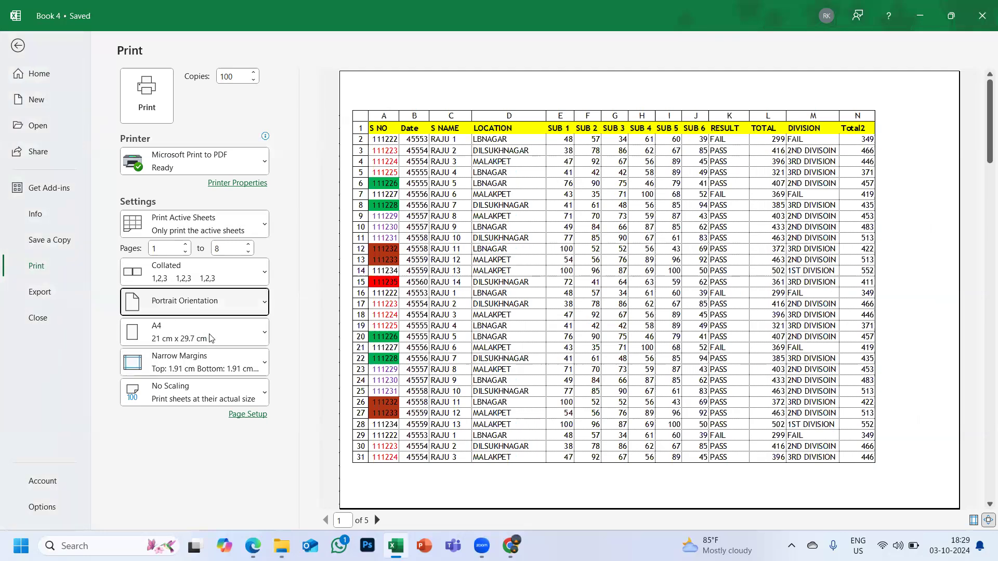
left_click(213, 309)
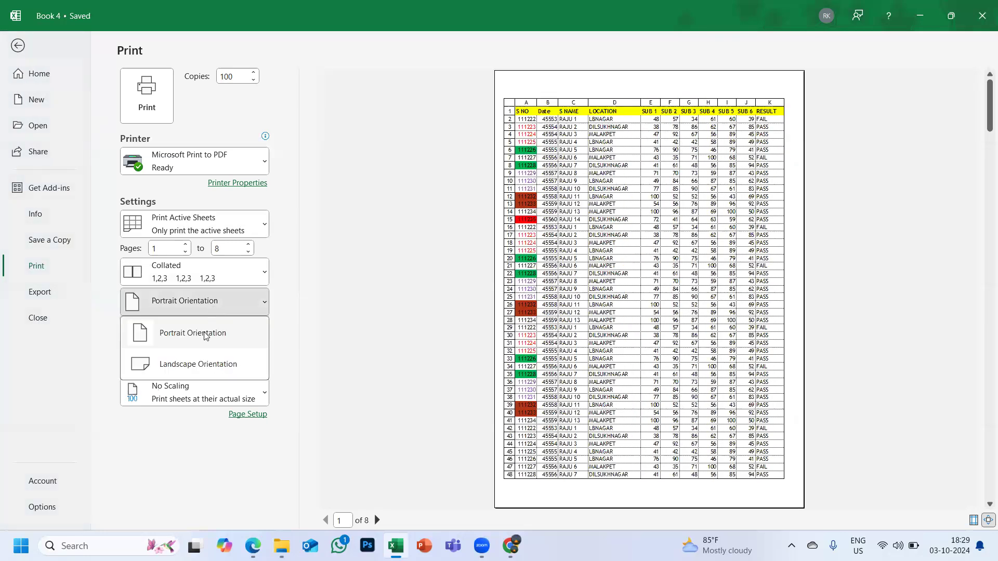
left_click(192, 365)
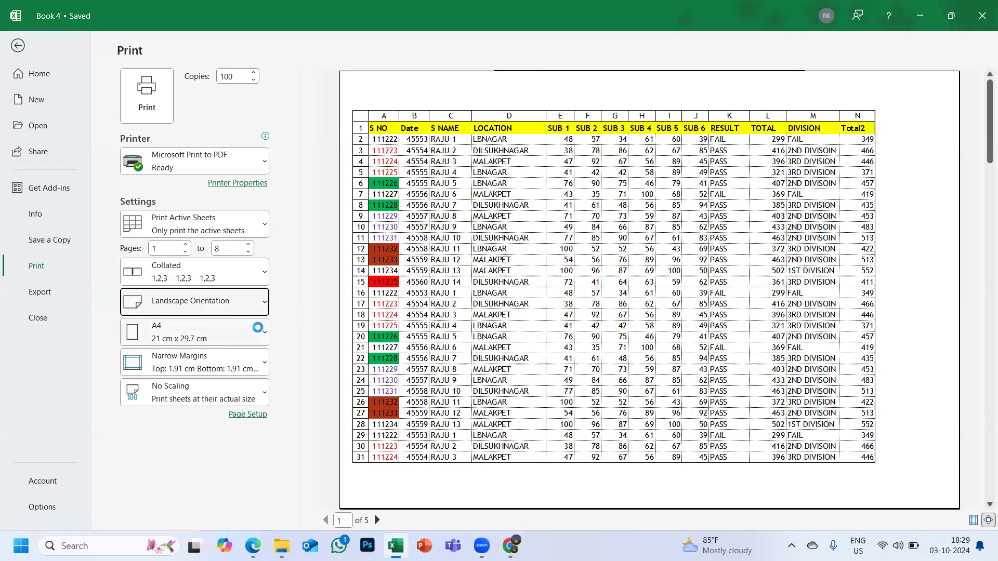
- Return to the sheet and choose A4 as the paper size
left_click(14, 47)
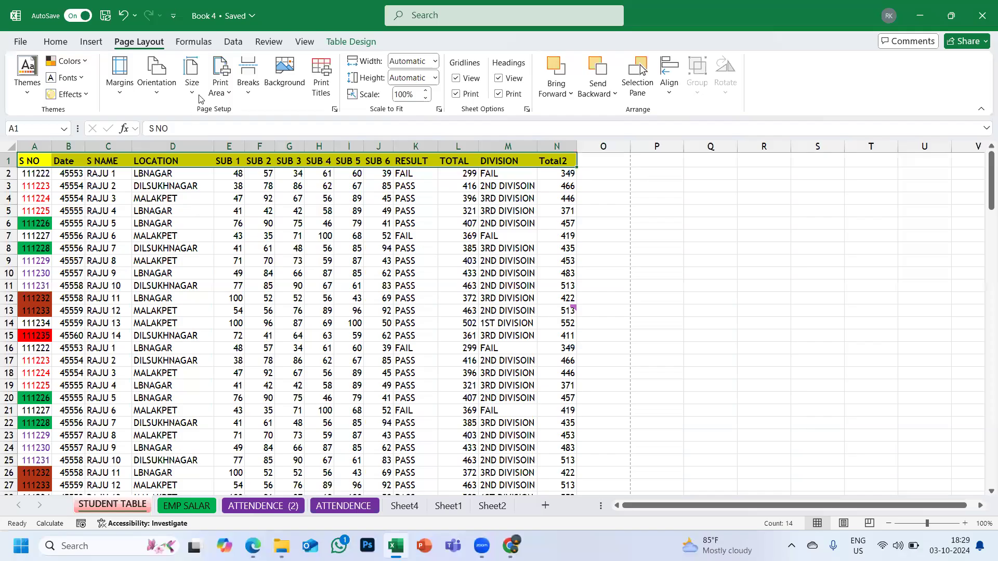
left_click(200, 98)
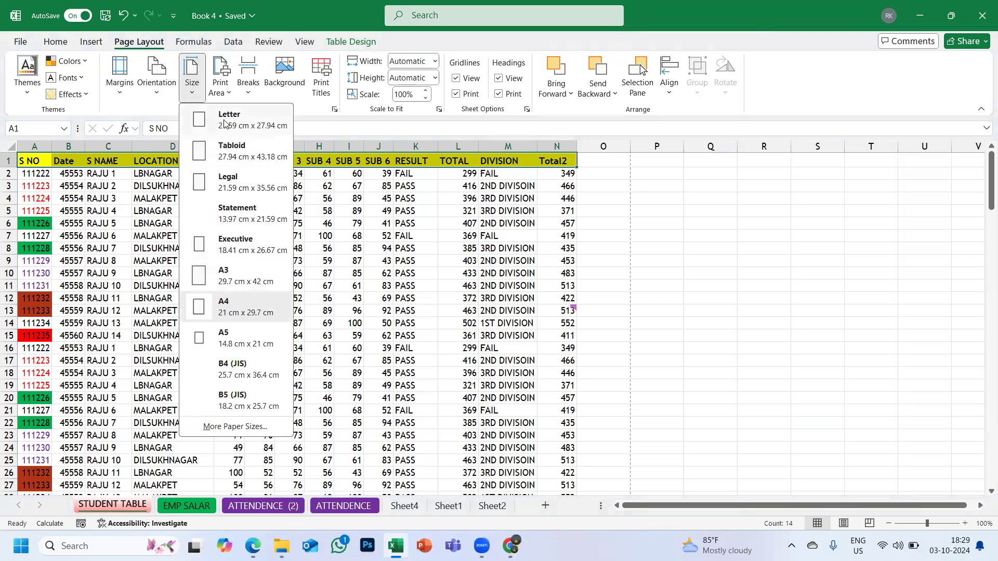
left_click(233, 310)
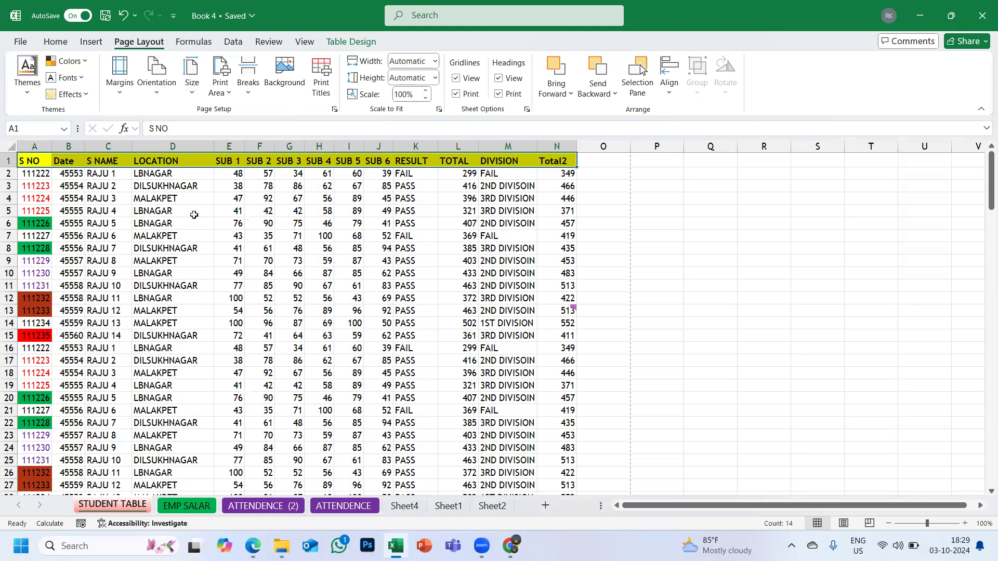
- Examine the end of the table's data and page through the print preview up to the last page
scroll(154, 367, "down", 9)
scroll(153, 368, "down", 20)
scroll(154, 367, "up", 20)
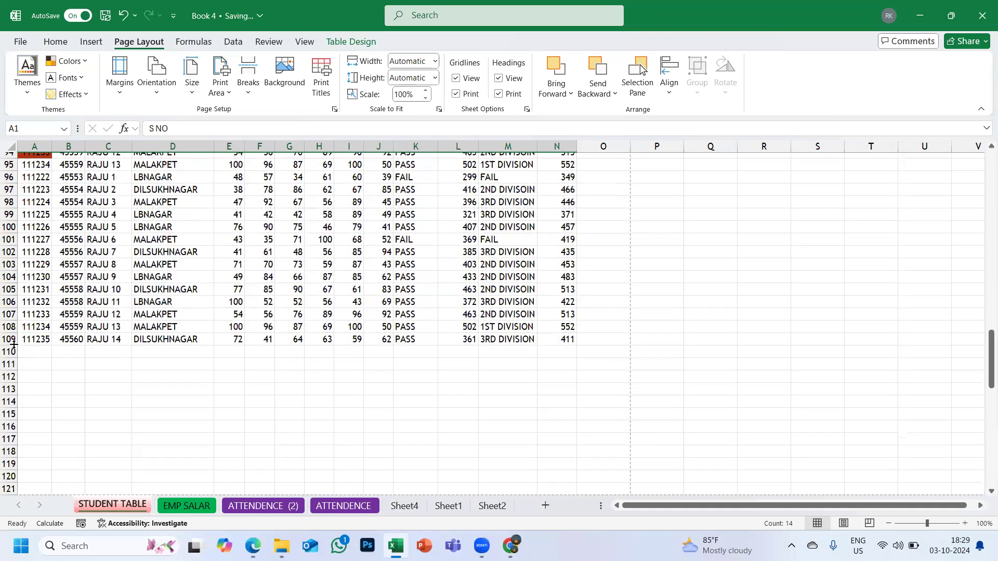
left_click(20, 42)
left_click(36, 267)
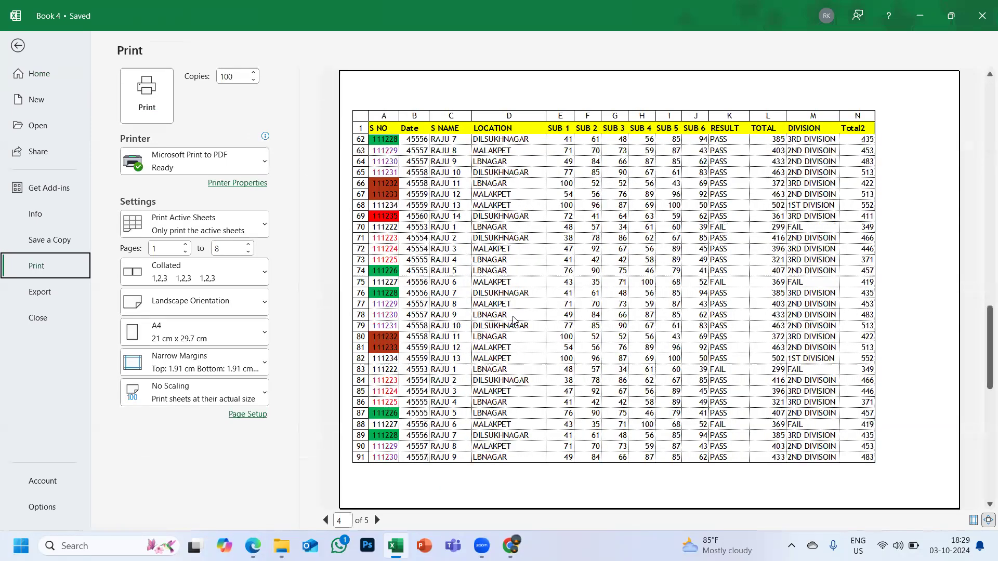
scroll(513, 319, "down", 1)
scroll(372, 457, "down", 1)
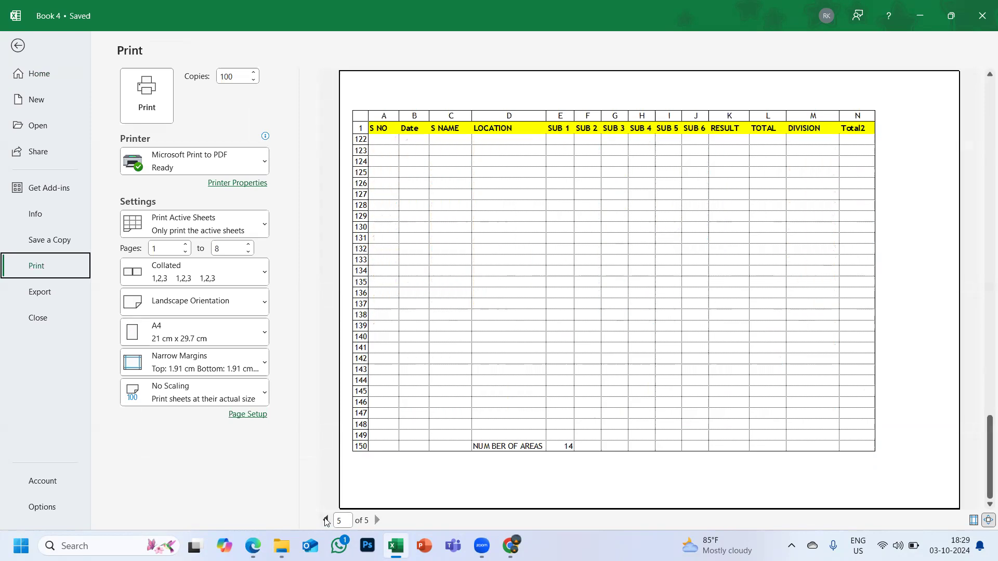
left_click(326, 520)
left_click(326, 521)
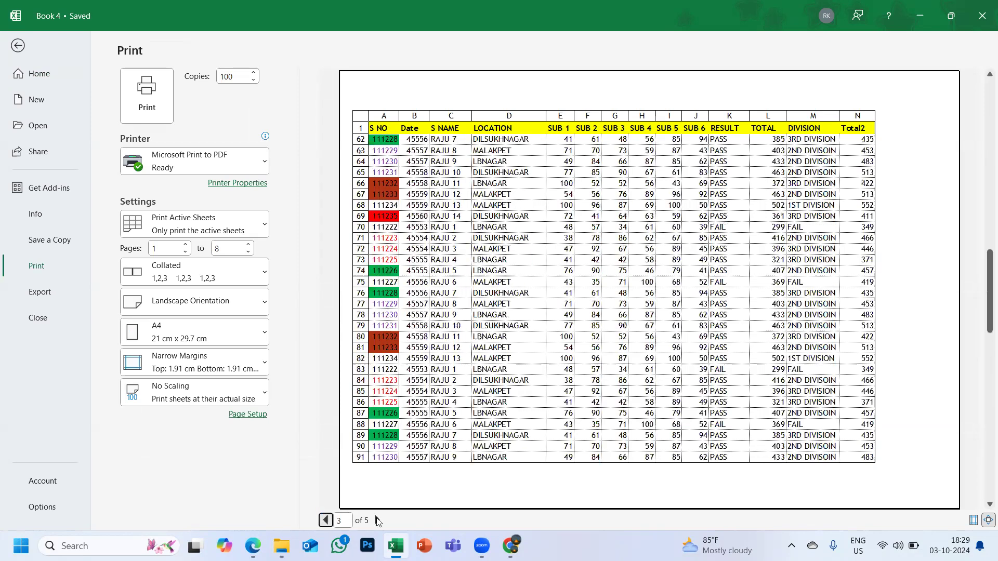
left_click(377, 520)
left_click(376, 520)
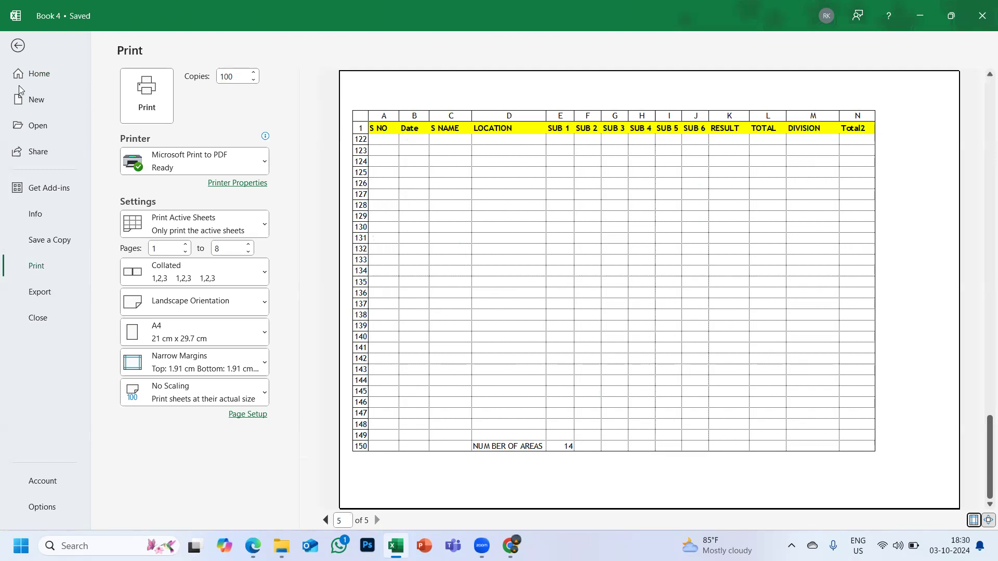
left_click(18, 47)
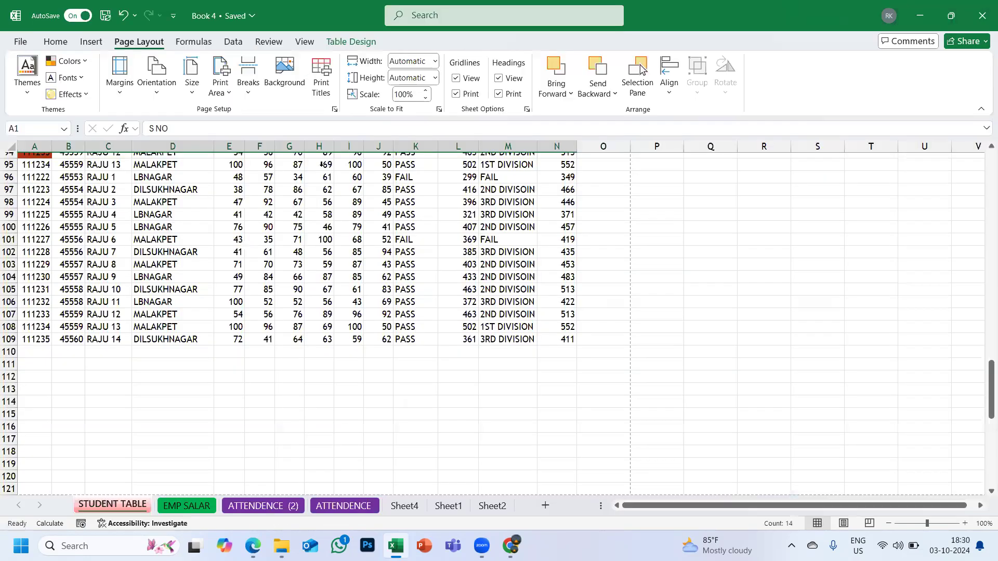
- Examine the table rows around the first automatic page break and select cell M47 in the DIVISION column
scroll(323, 232, "up", 20)
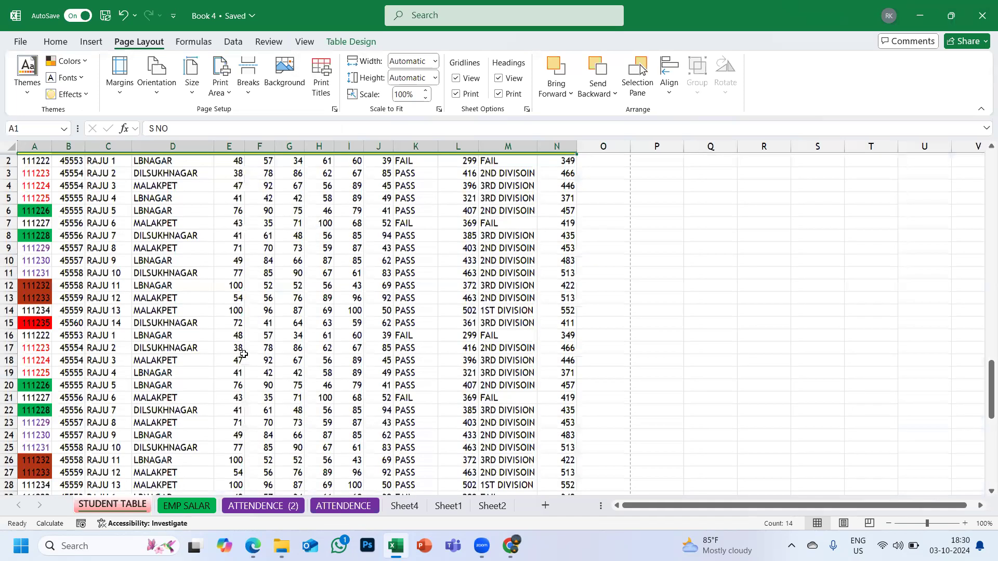
scroll(244, 354, "down", 7)
scroll(244, 354, "down", 2)
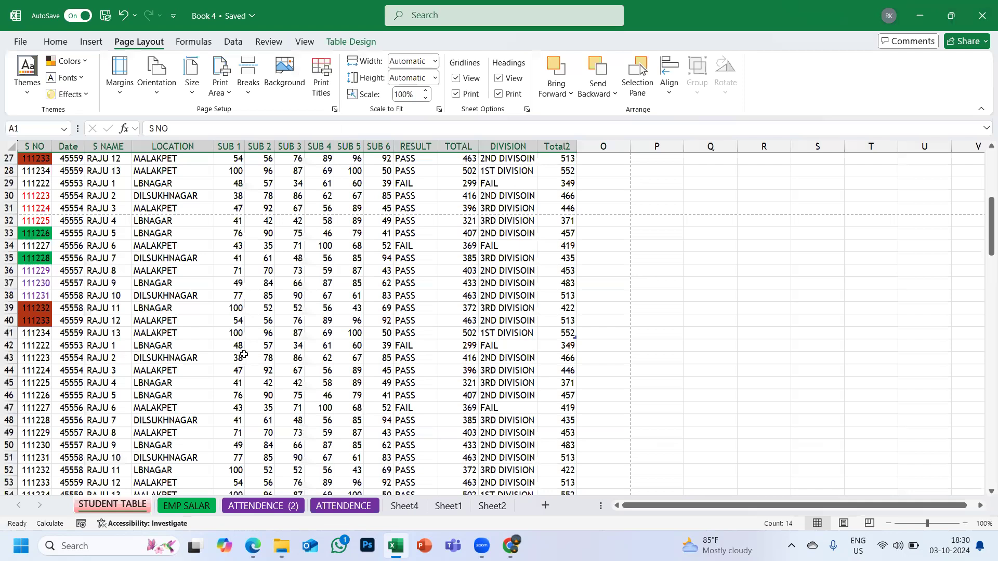
scroll(44, 436, "down", 1)
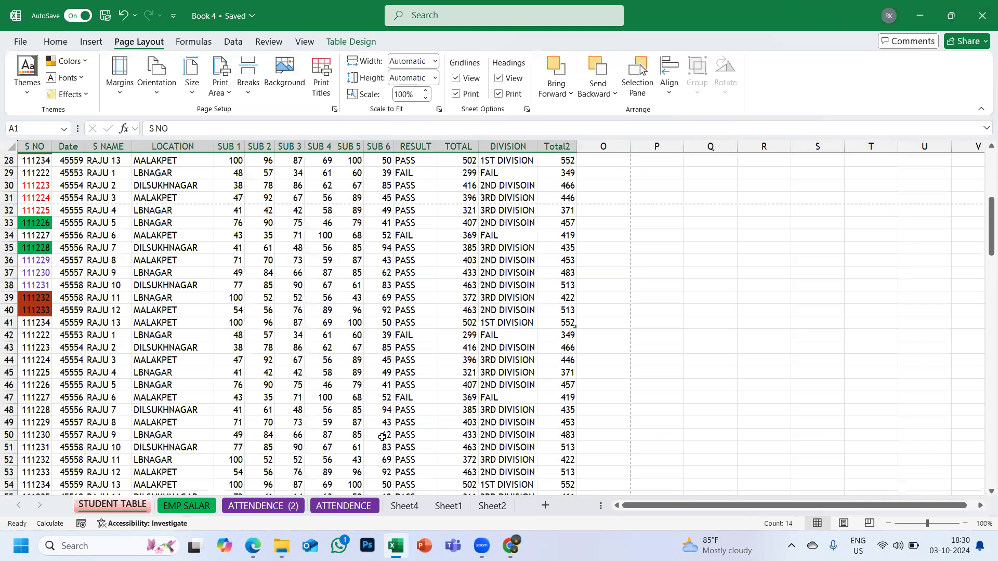
left_click_drag(33, 435, 513, 429)
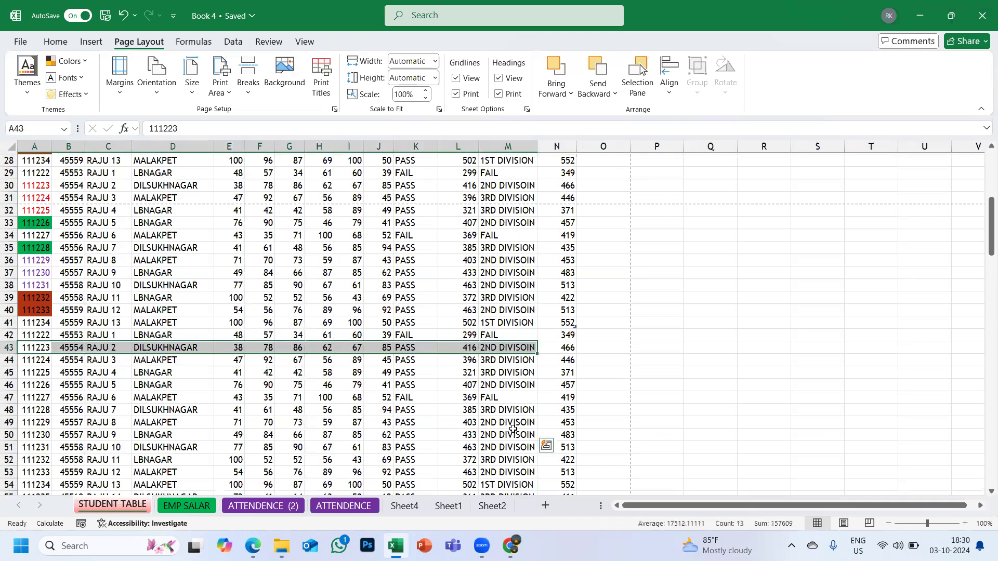
left_click(47, 443)
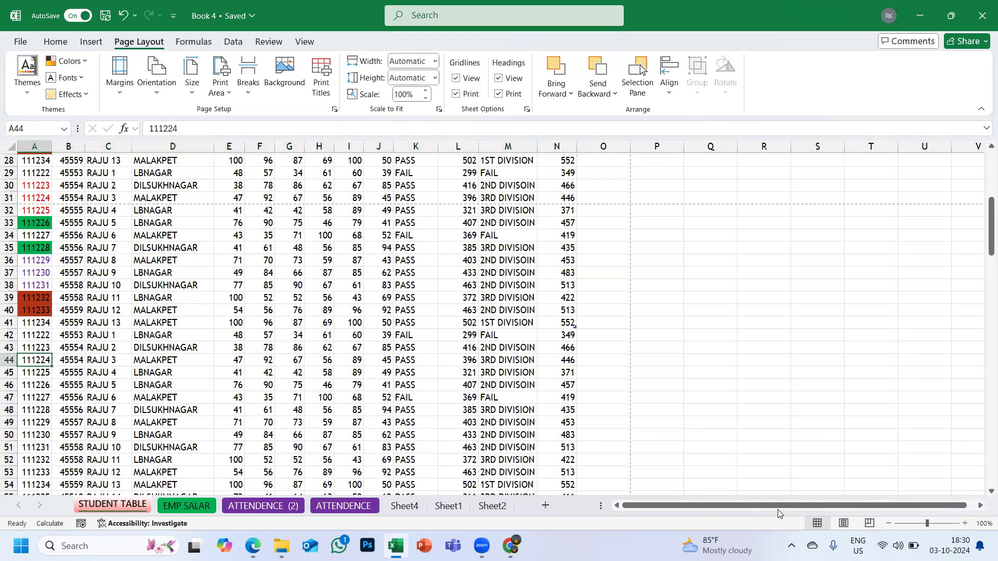
left_click(489, 457)
key("Down")
key("Down")
key("Down")
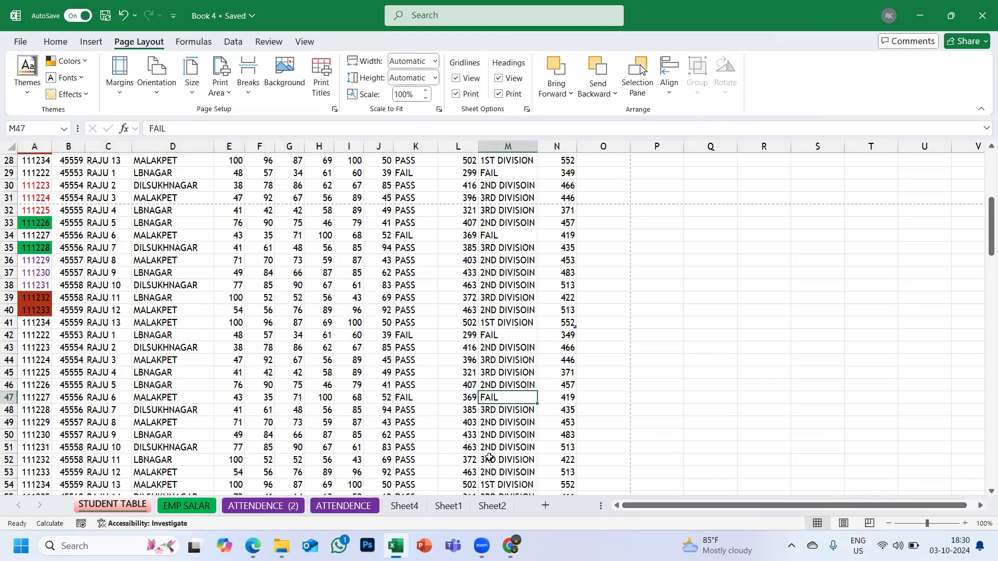
- Select the table range A1:N50 and set it as the print area
scroll(489, 457, "up", 2)
key("Down")
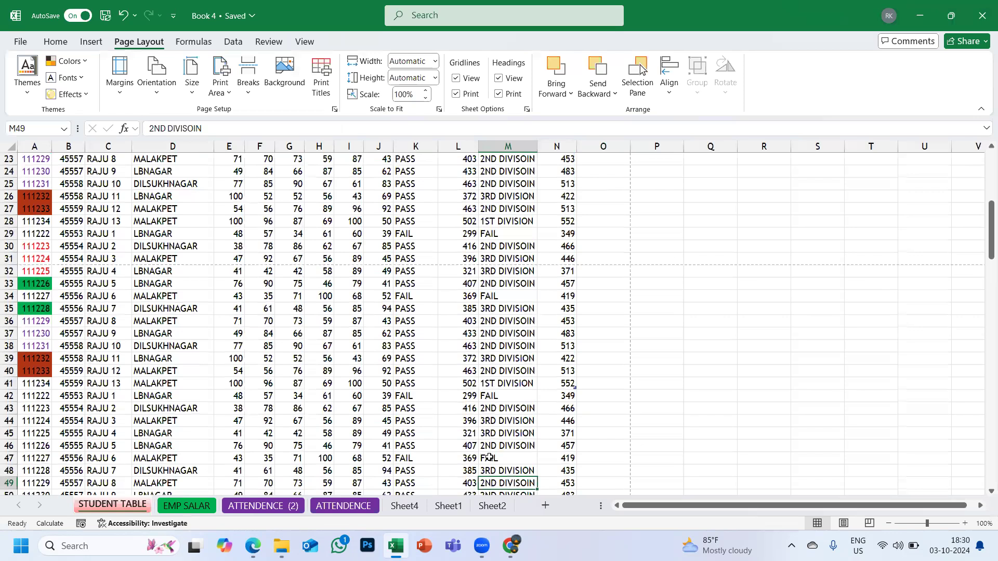
scroll(512, 434, "down", 2)
key("Down")
mouse_move(553, 416)
left_mouse_down()
mouse_move(484, 392)
mouse_move(13, 50)
mouse_move(7, 5)
left_mouse_up()
left_click(223, 90)
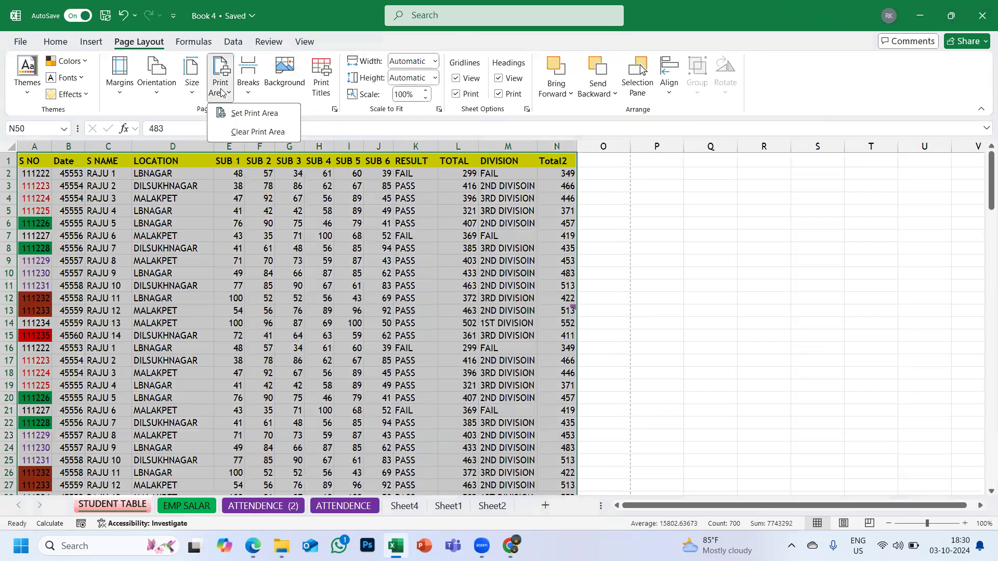
left_click(269, 121)
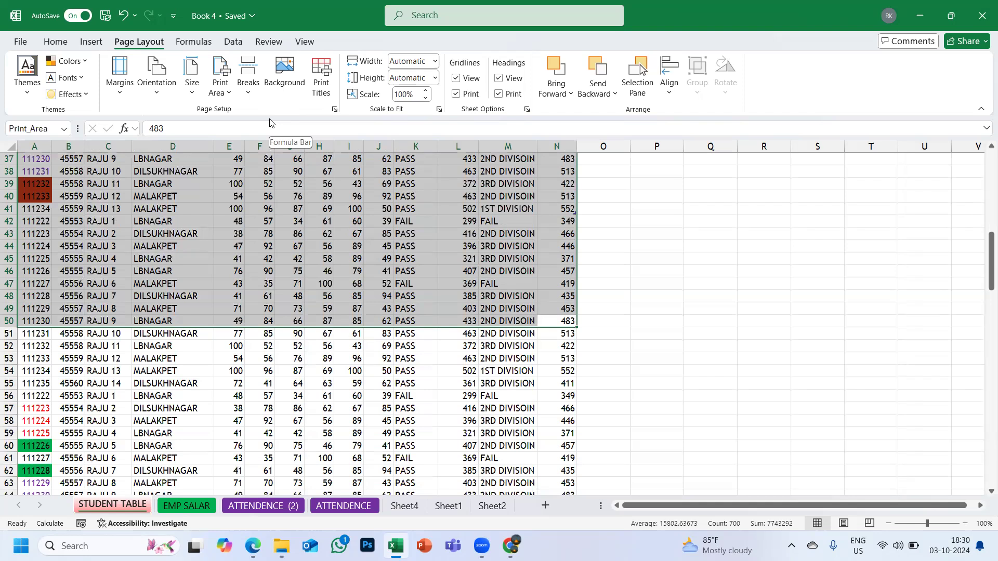
- Check the print preview of the set print area through its second page and return to the sheet
left_click(21, 42)
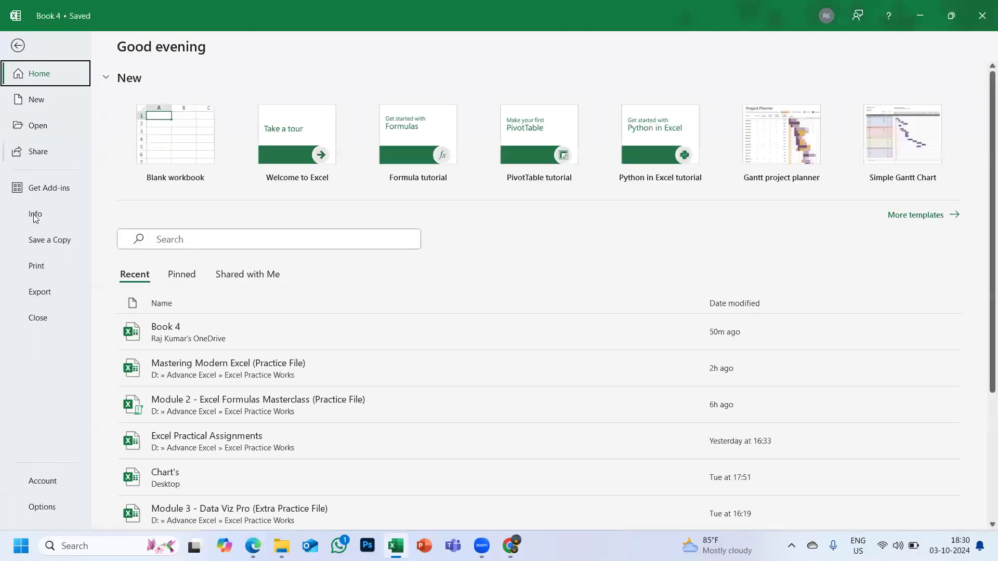
left_click(34, 268)
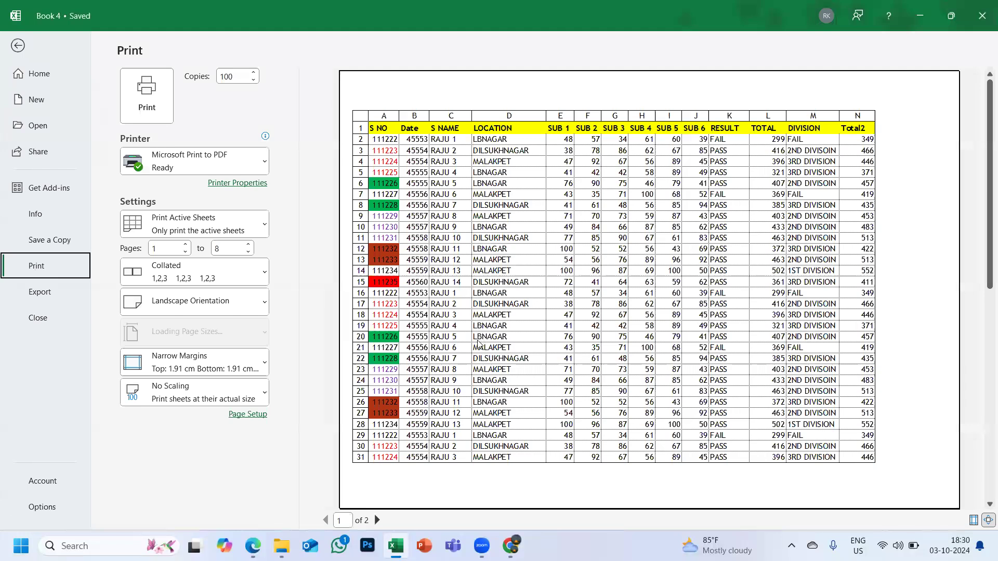
left_click(378, 521)
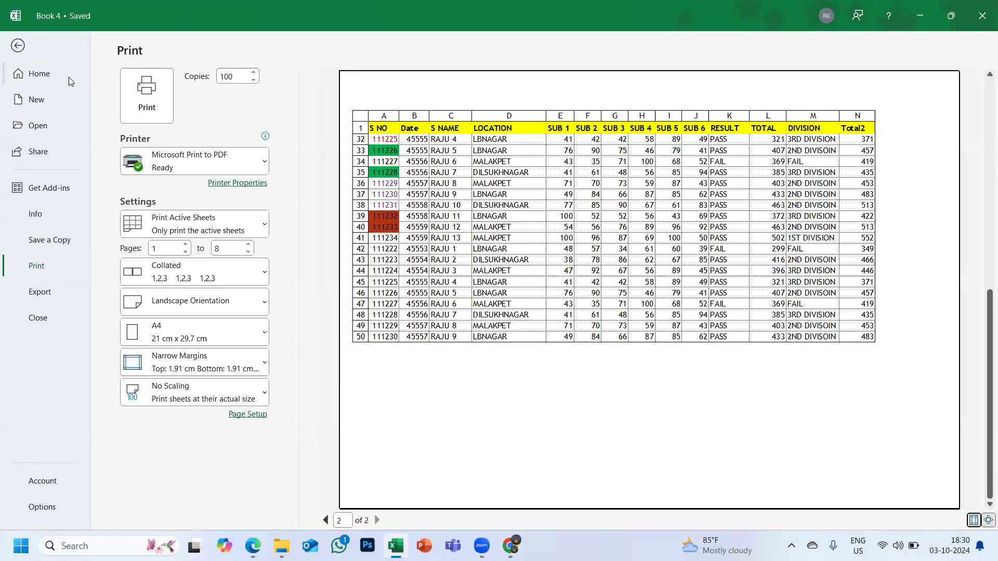
left_click(18, 47)
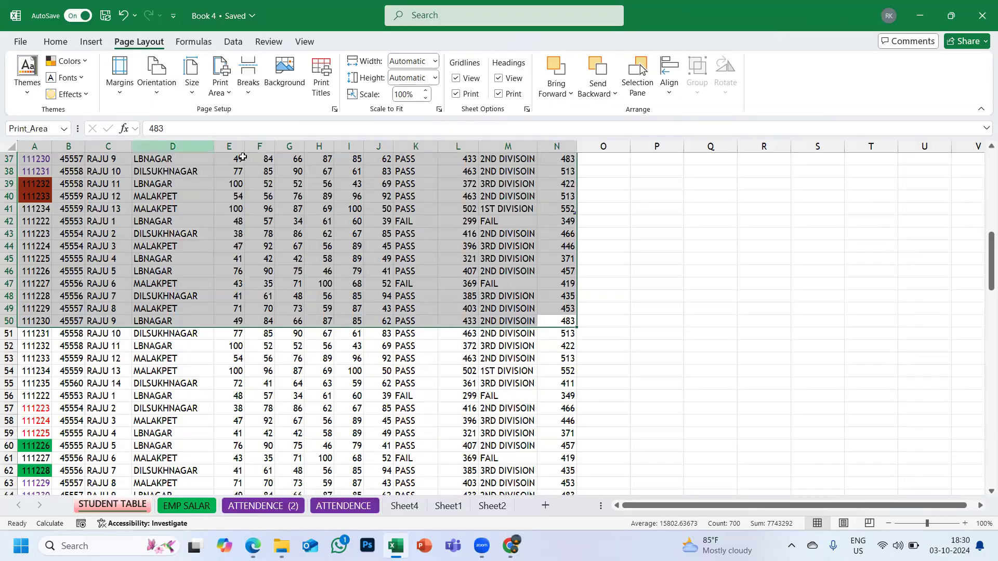
- Clear the print area and page through the print preview to its last page
left_click(225, 95)
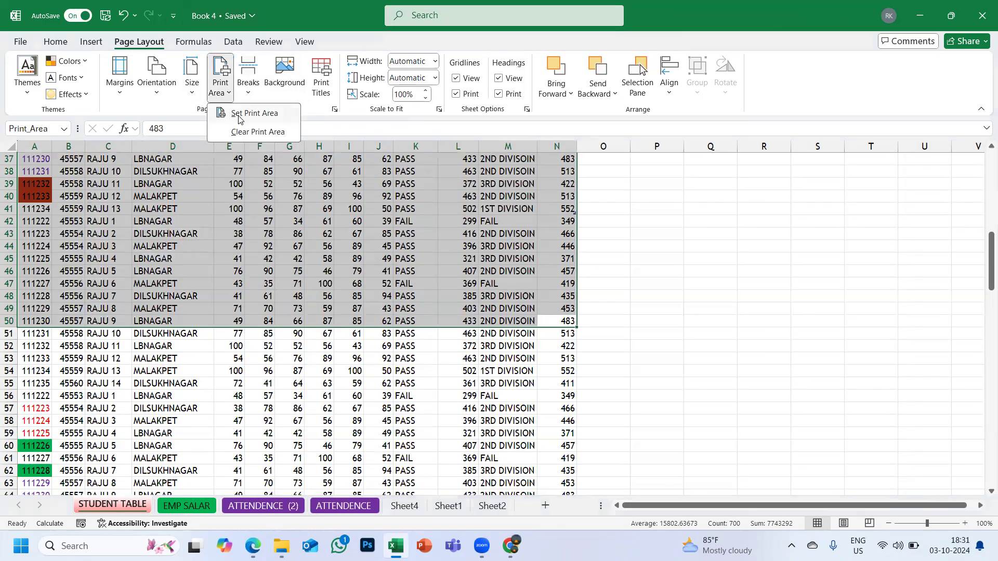
left_click(250, 132)
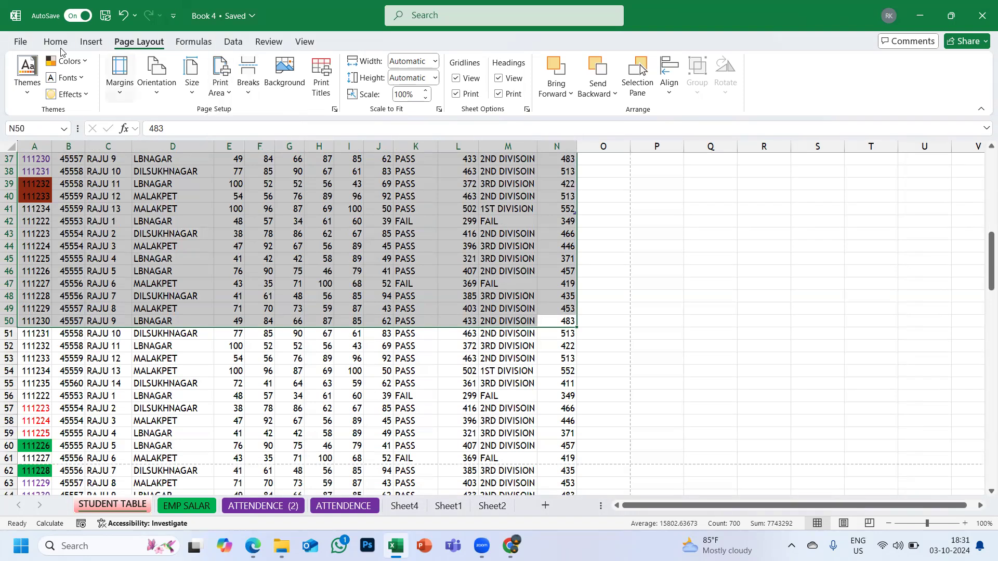
left_click(21, 42)
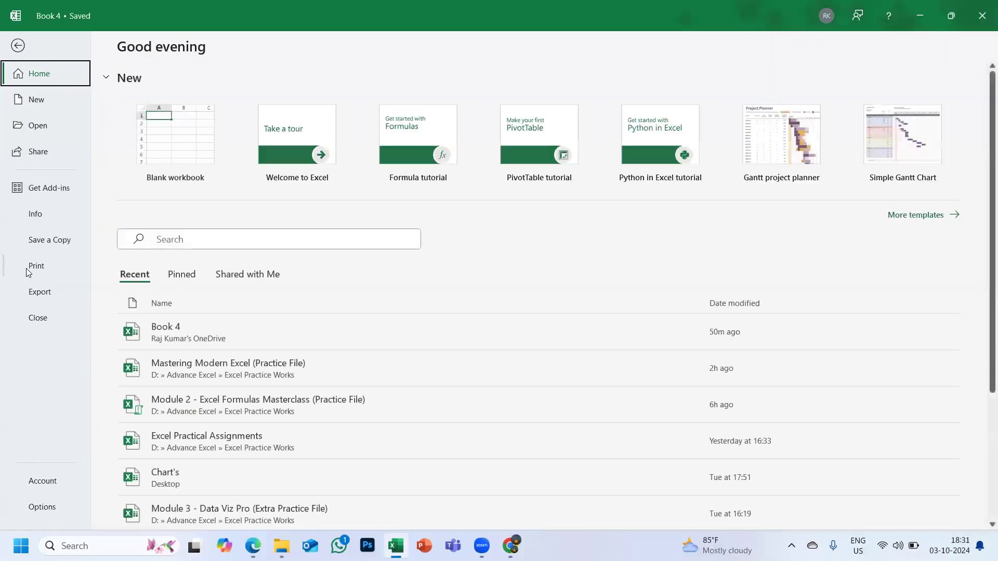
left_click(27, 267)
scroll(395, 370, "down", 2)
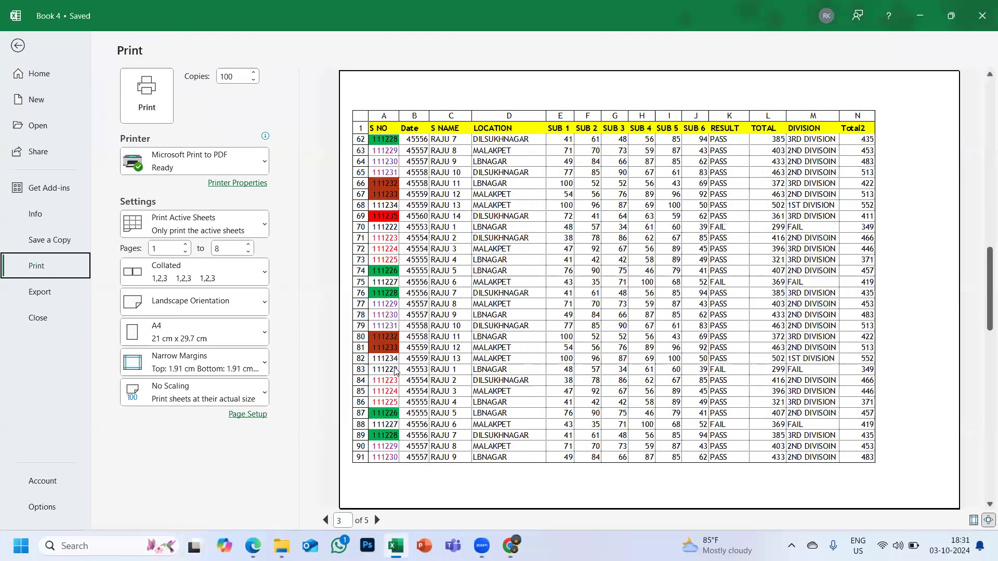
scroll(395, 371, "down", 2)
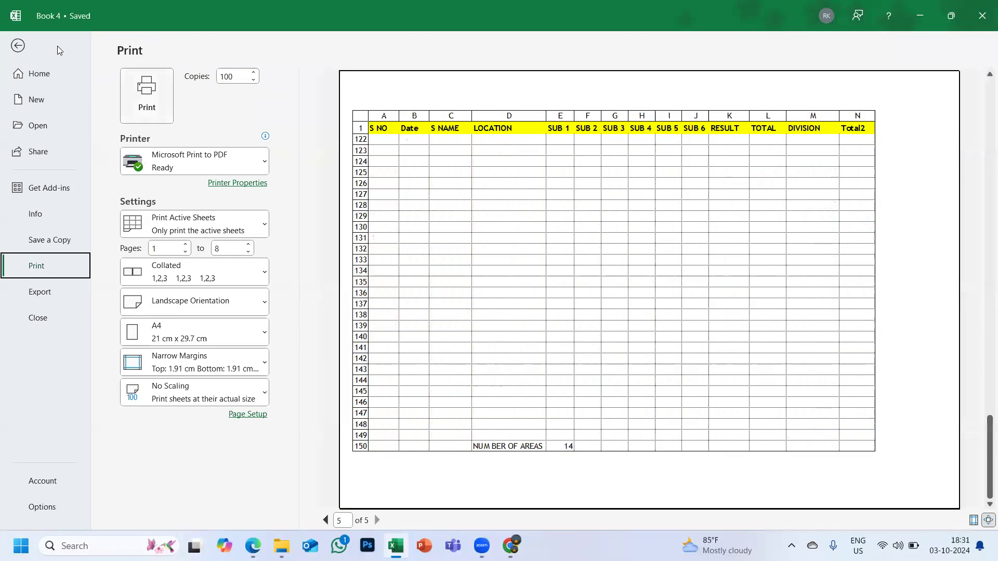
left_click(19, 46)
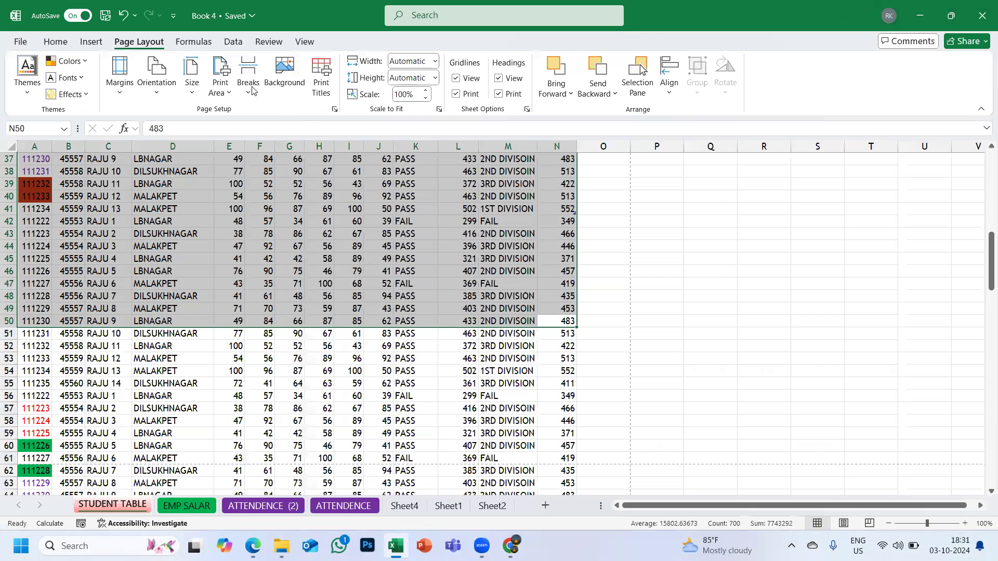
- Look at the page break options and review the first page in the print preview
left_click(248, 93)
left_click(326, 297)
left_click(325, 297)
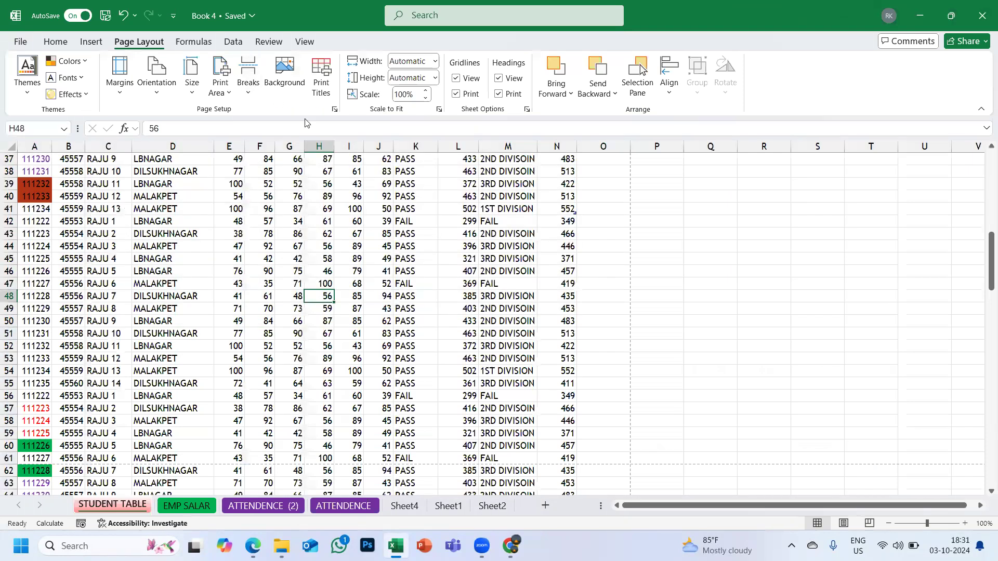
left_click(23, 41)
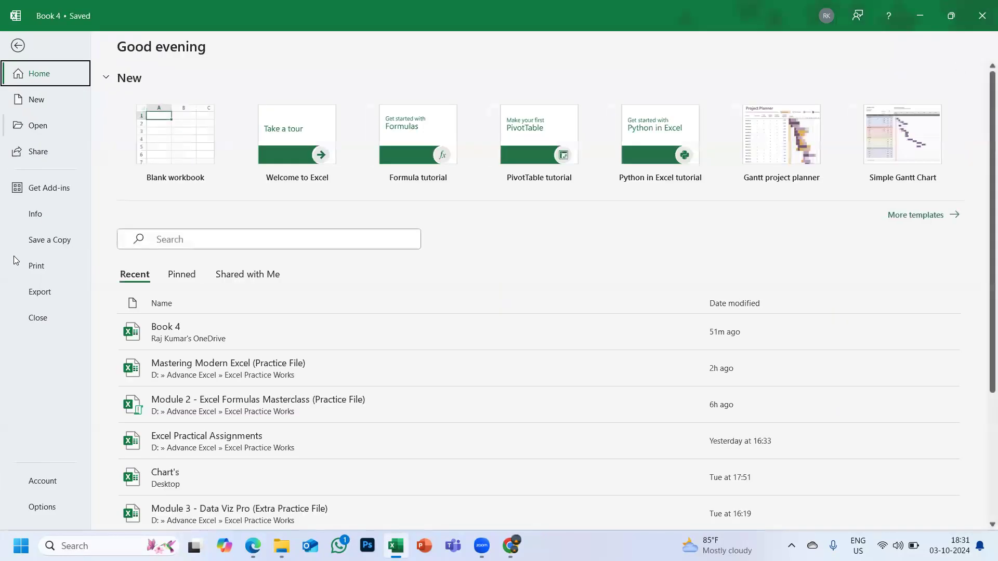
left_click(36, 268)
scroll(461, 385, "down", 1)
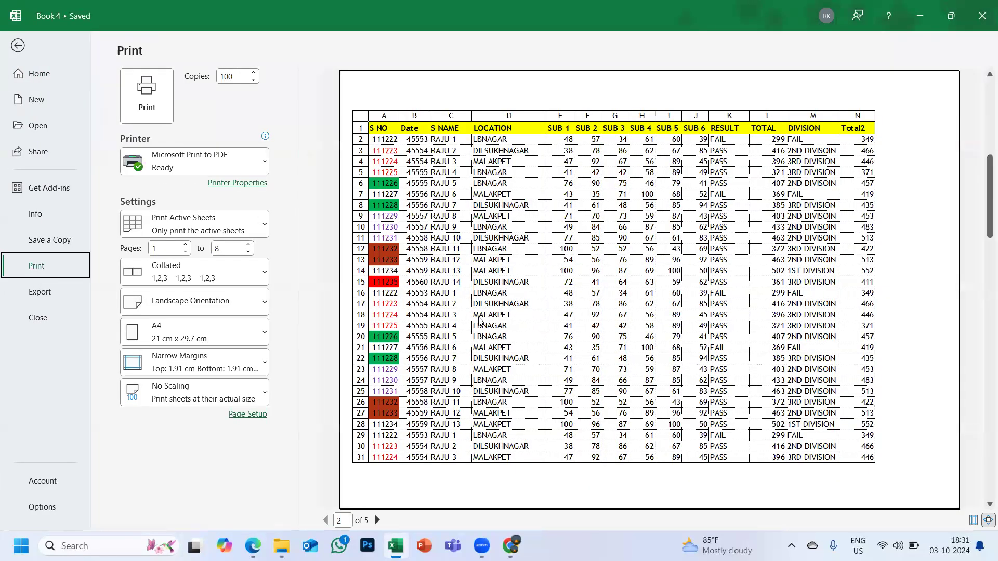
scroll(461, 385, "up", 1)
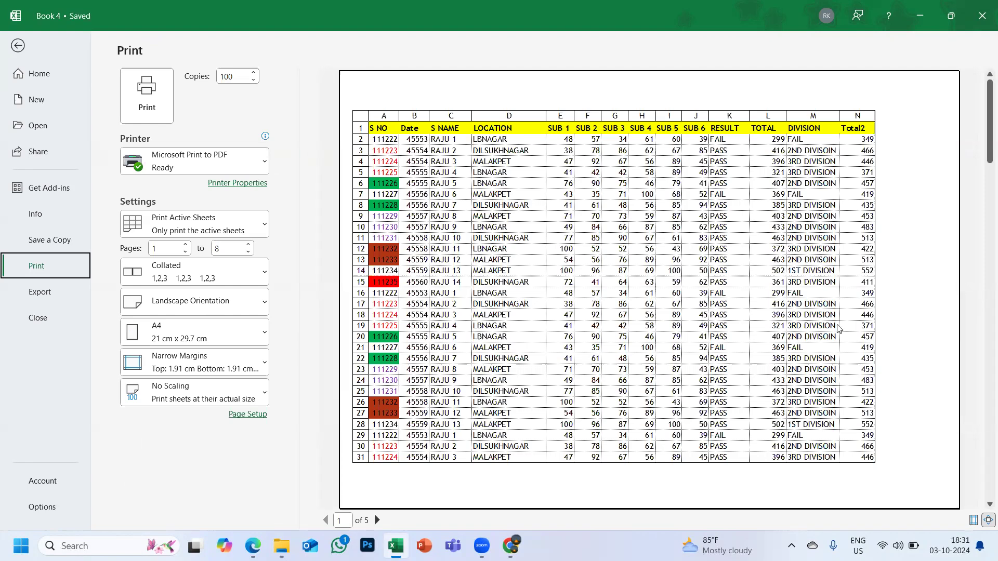
left_click(18, 46)
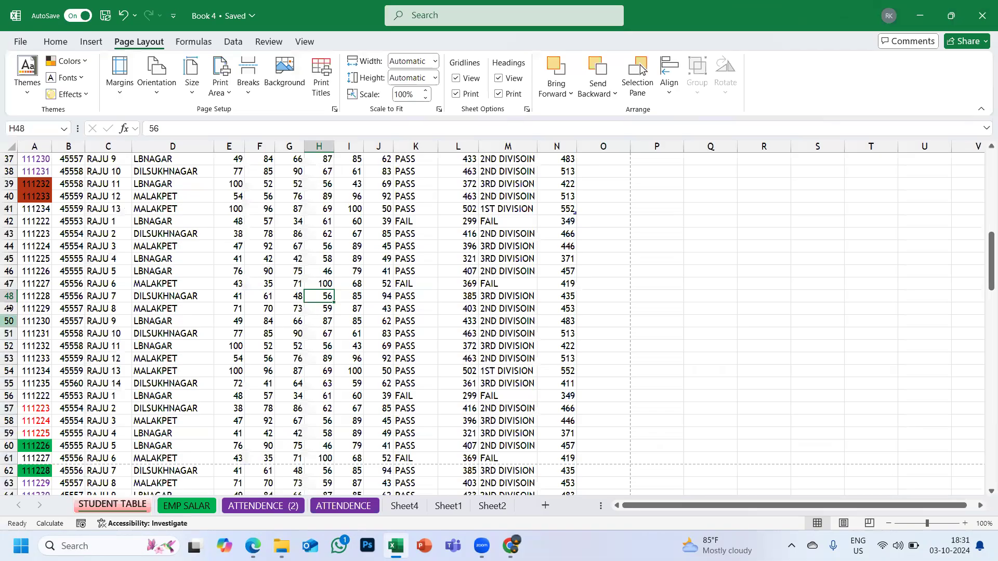
- Examine row 21 and the DIVISION column down to row 23 as the place for a page break
scroll(94, 231, "up", 4)
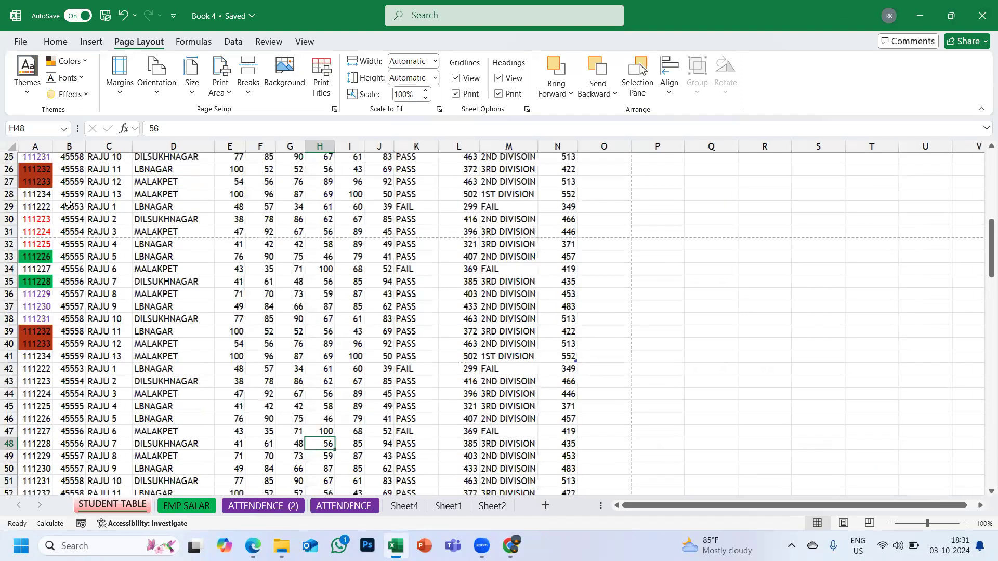
scroll(70, 201, "up", 1)
scroll(70, 201, "up", 2)
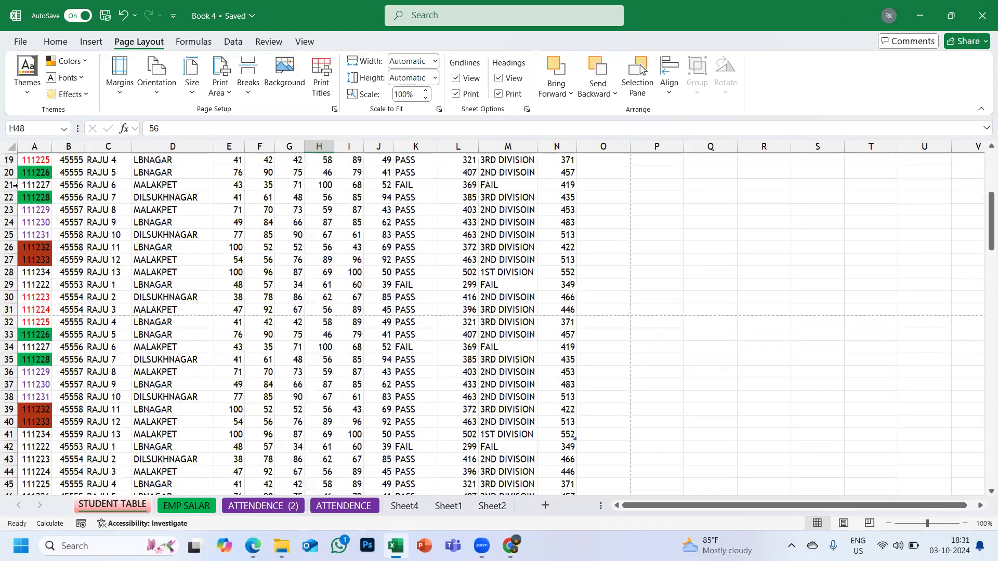
left_click(18, 186)
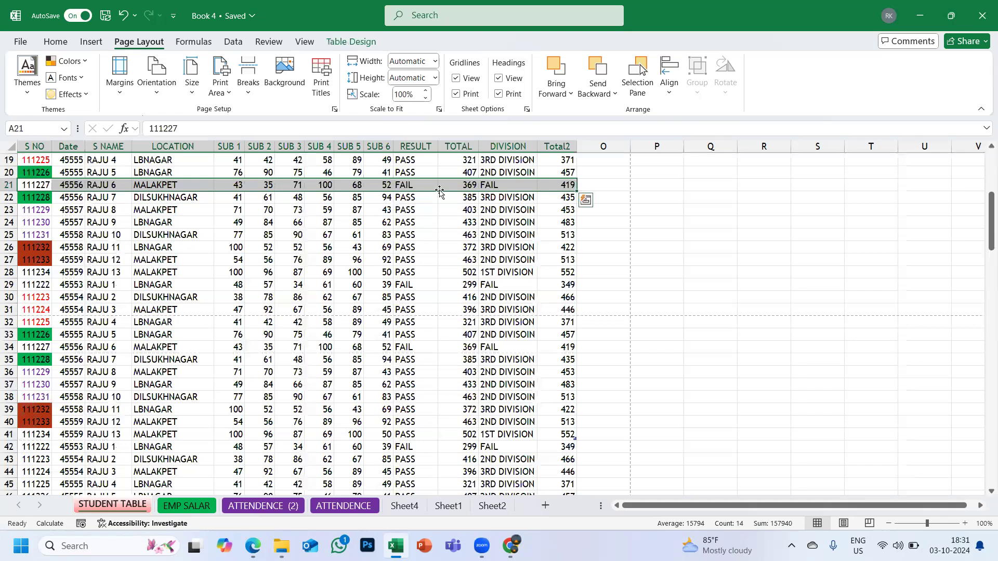
left_click(507, 186)
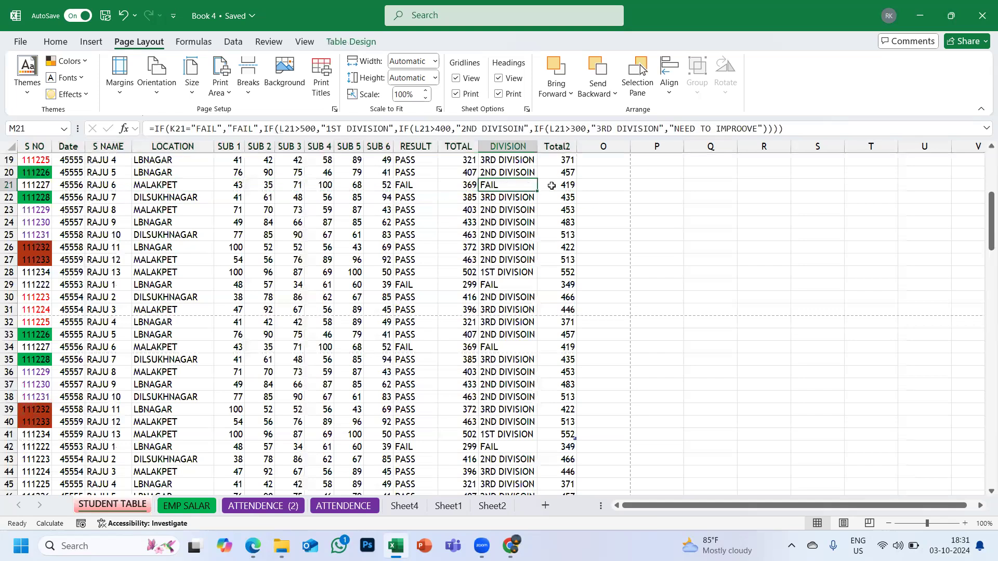
left_click(602, 187)
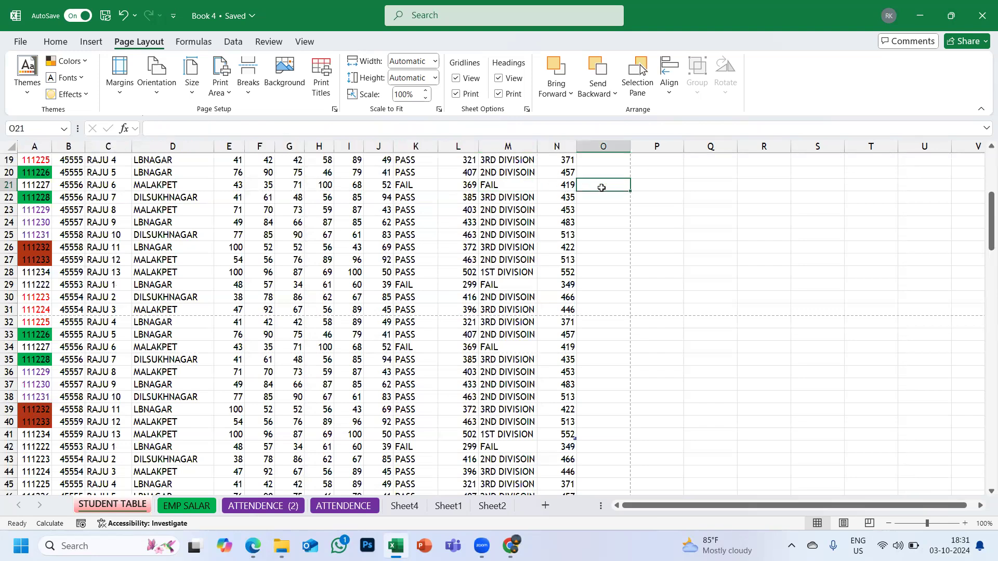
scroll(601, 187, "up", 2)
scroll(601, 188, "up", 4)
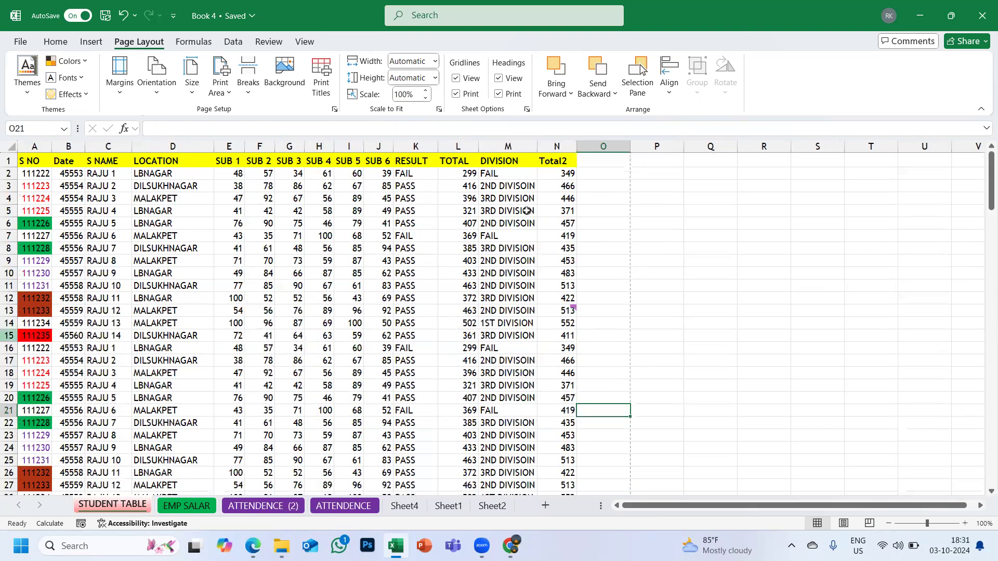
left_click(490, 162)
left_click_drag(489, 161, 524, 435)
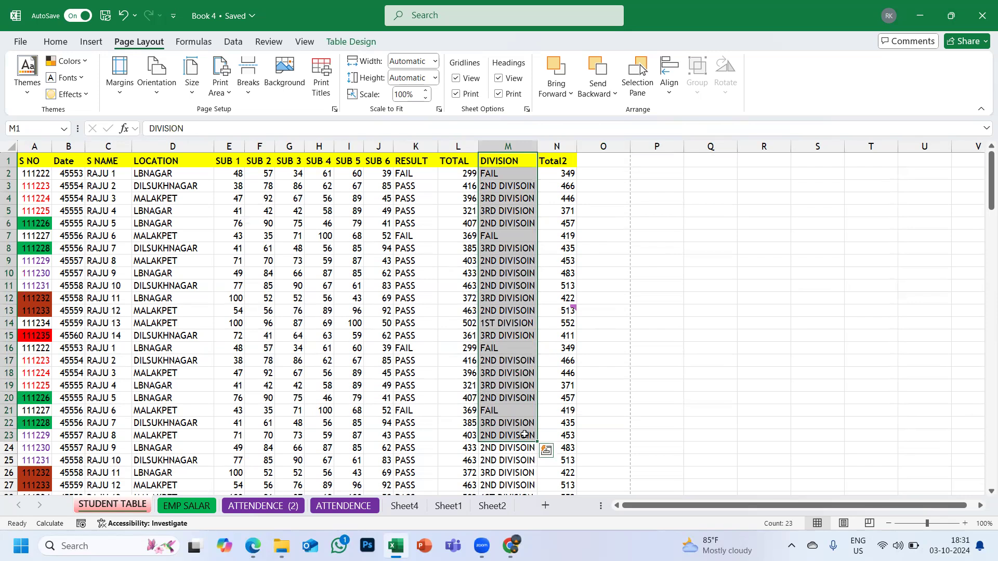
scroll(524, 435, "down", 3)
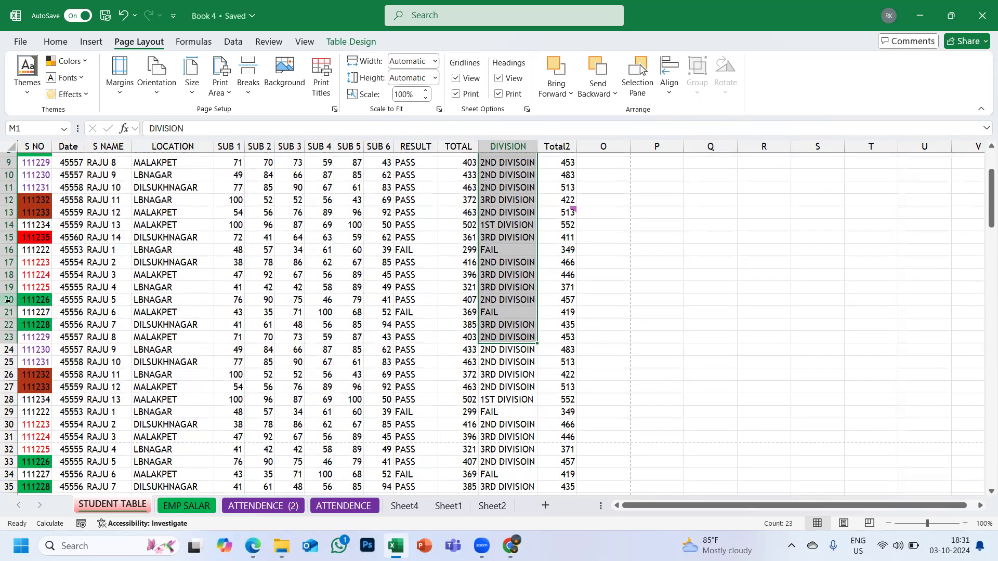
- Fill rows 21 to 31 with the current salmon fill color
left_click(11, 312)
left_click_drag(16, 312, 13, 437)
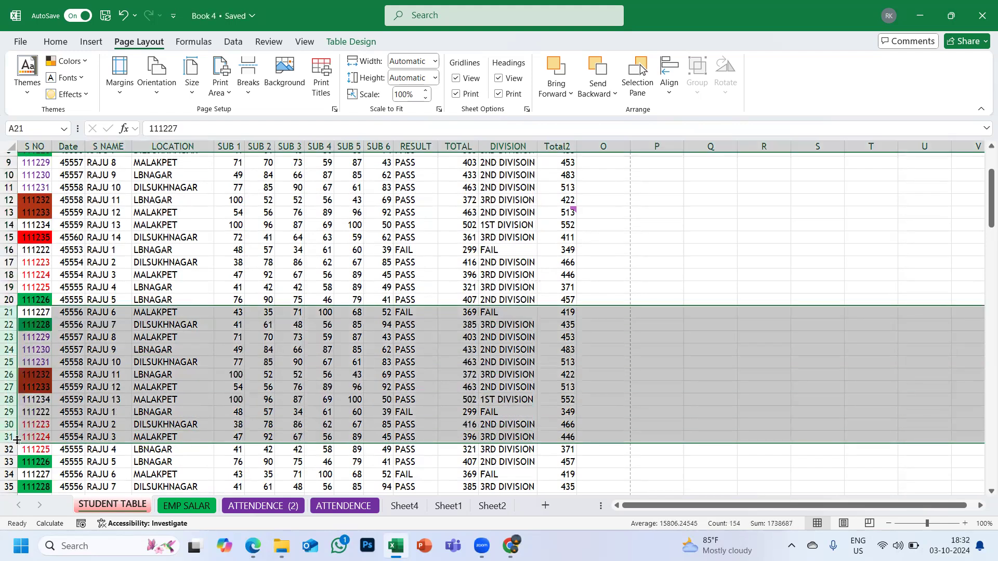
left_click(59, 42)
left_click(174, 86)
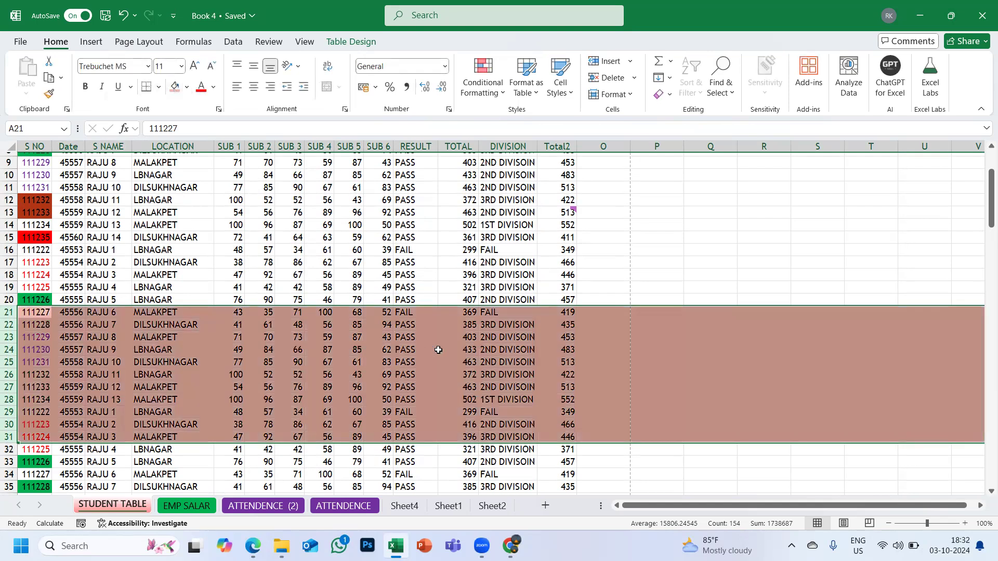
left_click(438, 350)
- Fill the DIVISION and Total2 columns (M and N) with the same salmon color
scroll(520, 234, "up", 3)
left_click_drag(503, 145, 555, 147)
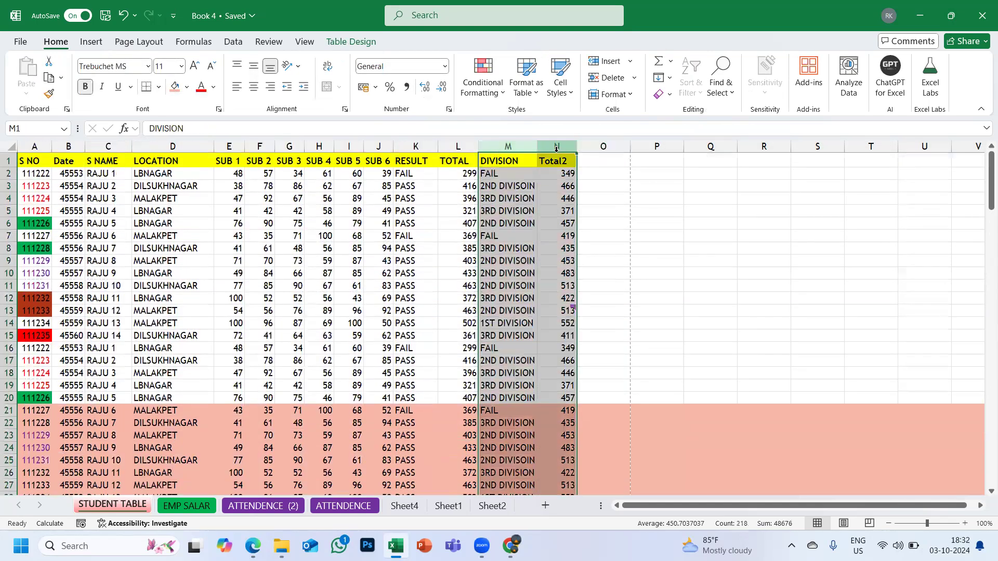
left_click(175, 88)
left_click(489, 371)
- Check the unshaded block A1:L20 and insert a page break at cell M21
left_click_drag(470, 401, 29, 158)
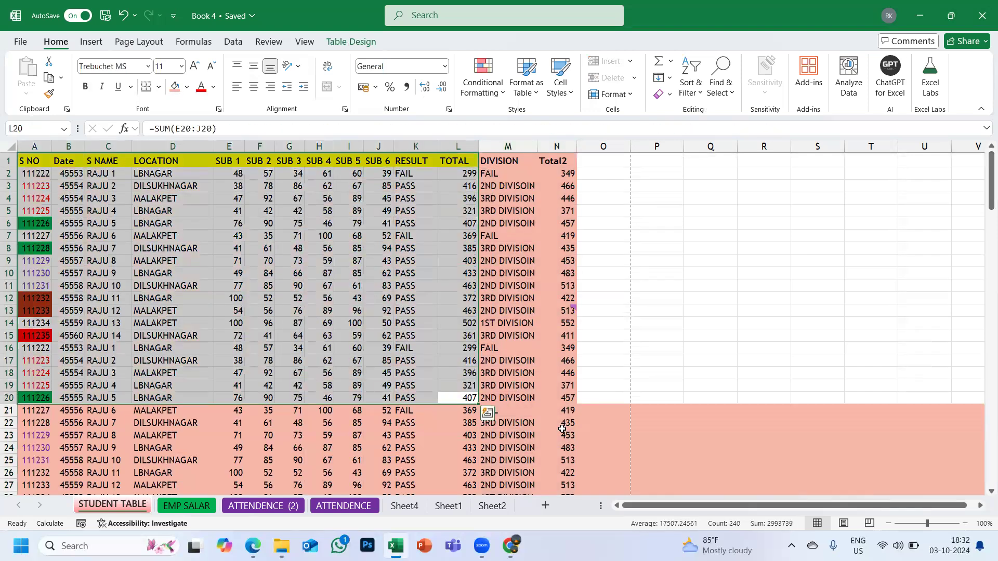
left_click(563, 430)
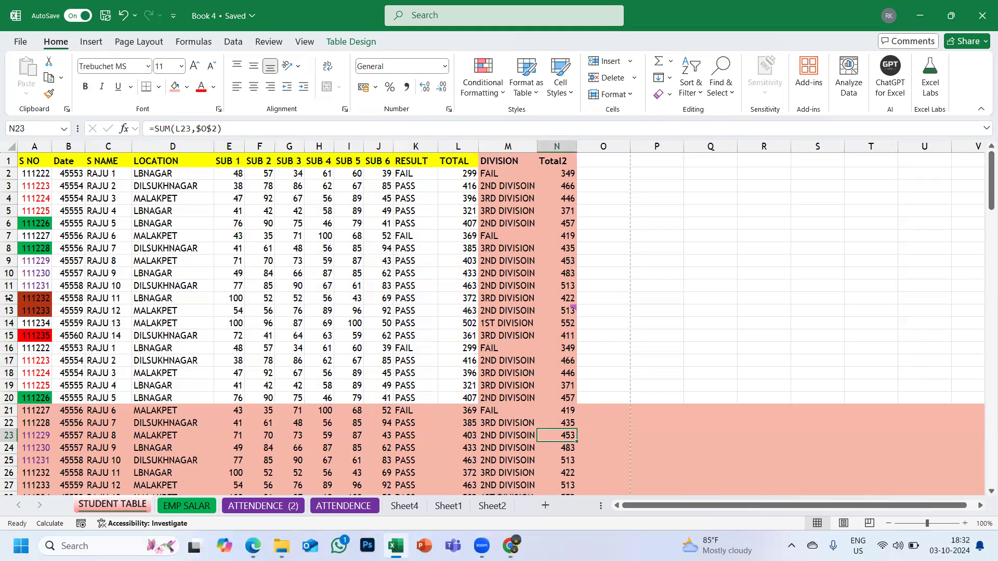
left_click(490, 414)
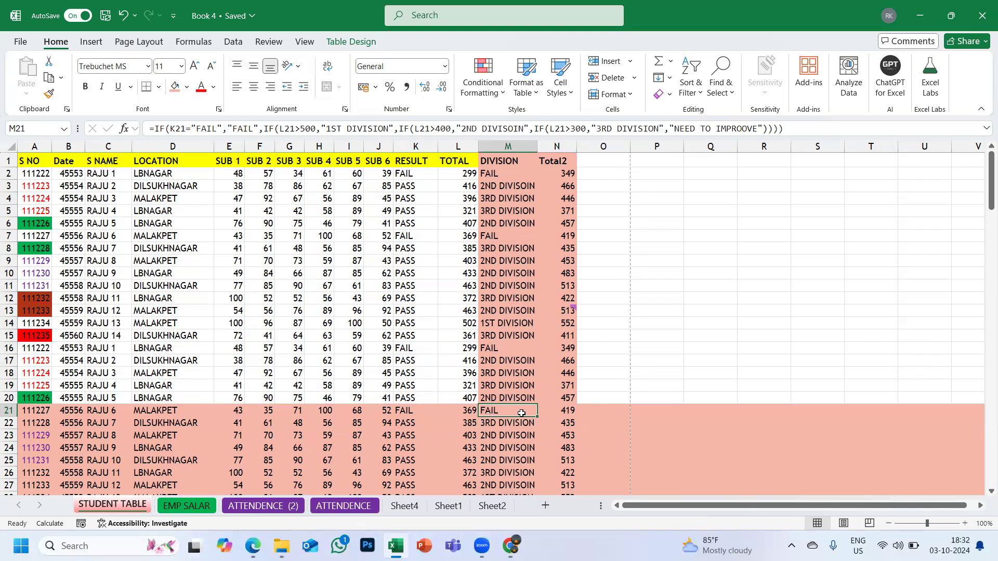
left_click(158, 46)
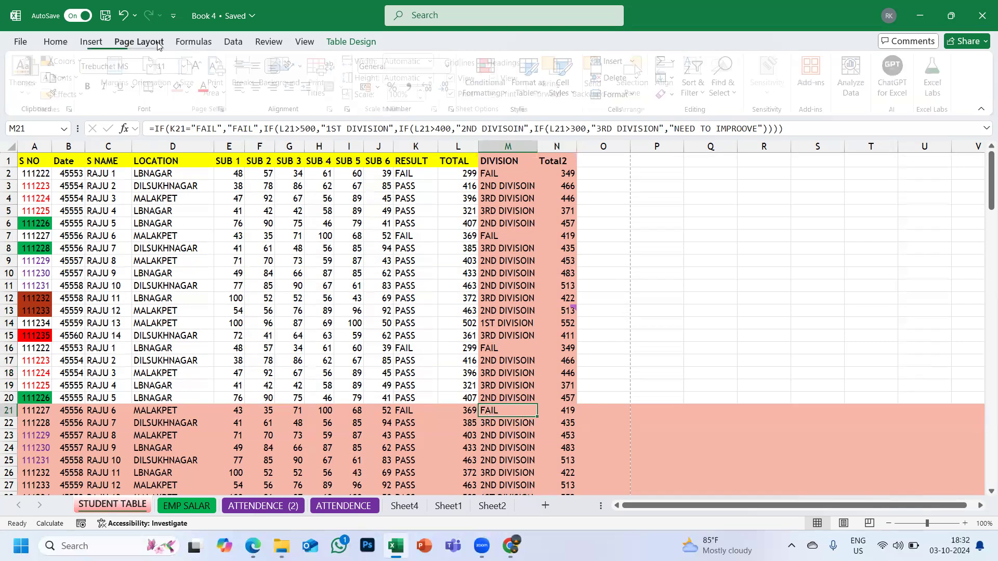
left_click(250, 96)
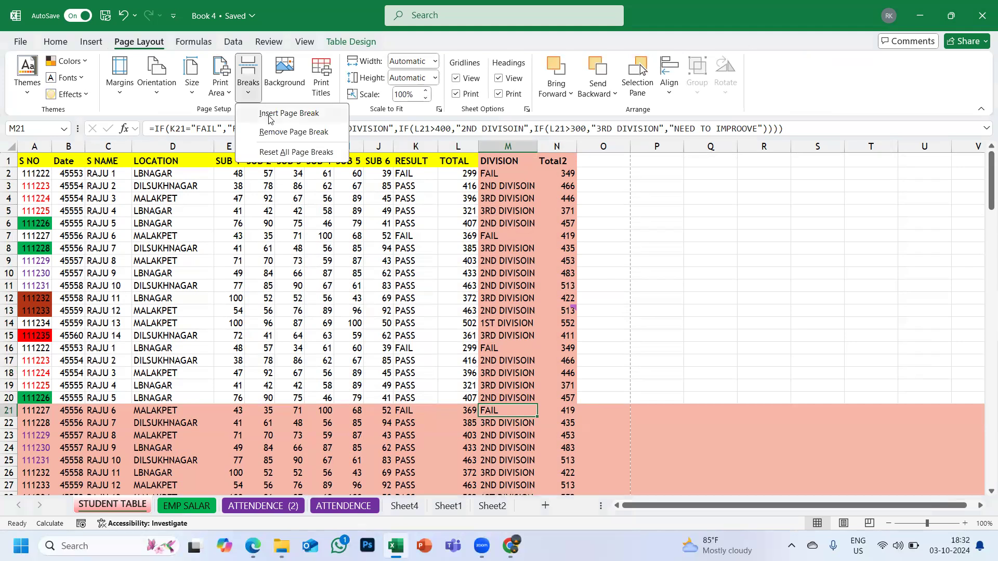
left_click(277, 119)
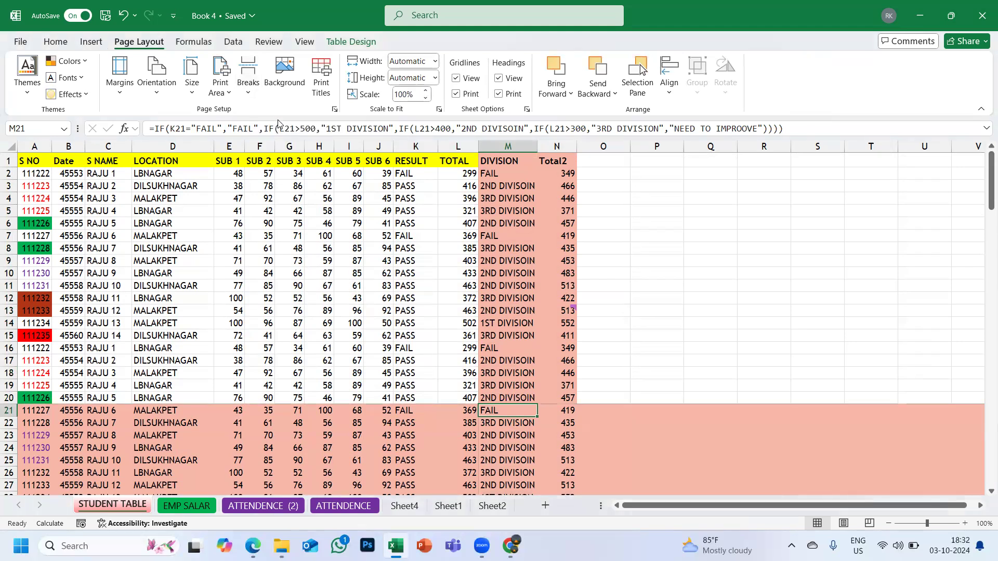
- Preview the print output of the student table with the page break at M21
left_click(20, 43)
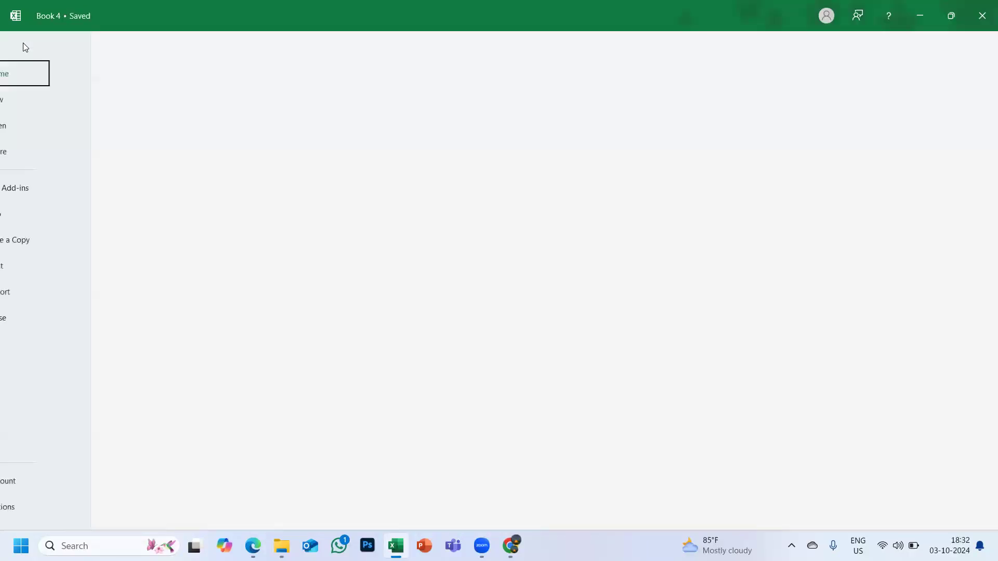
left_click(37, 265)
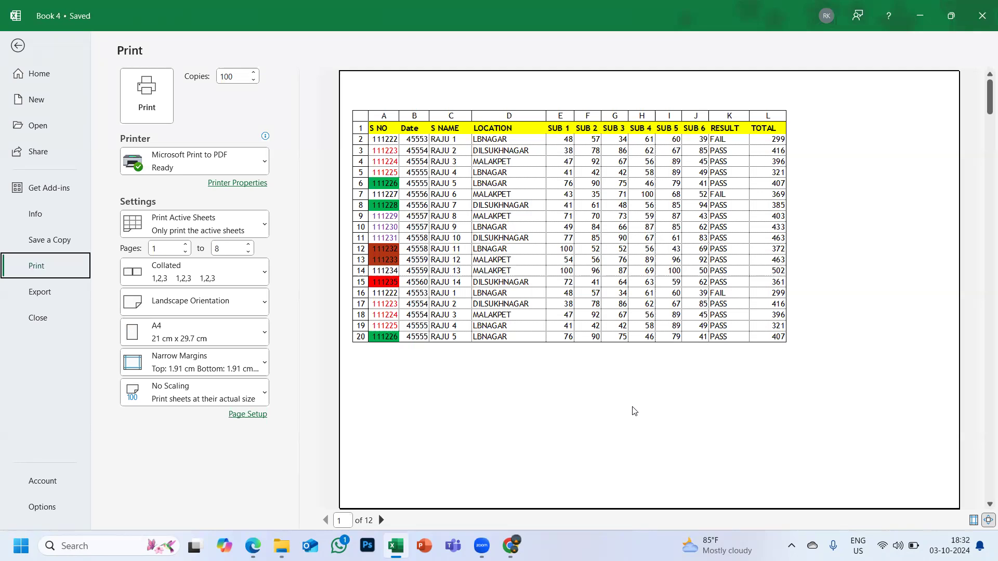
left_click(19, 45)
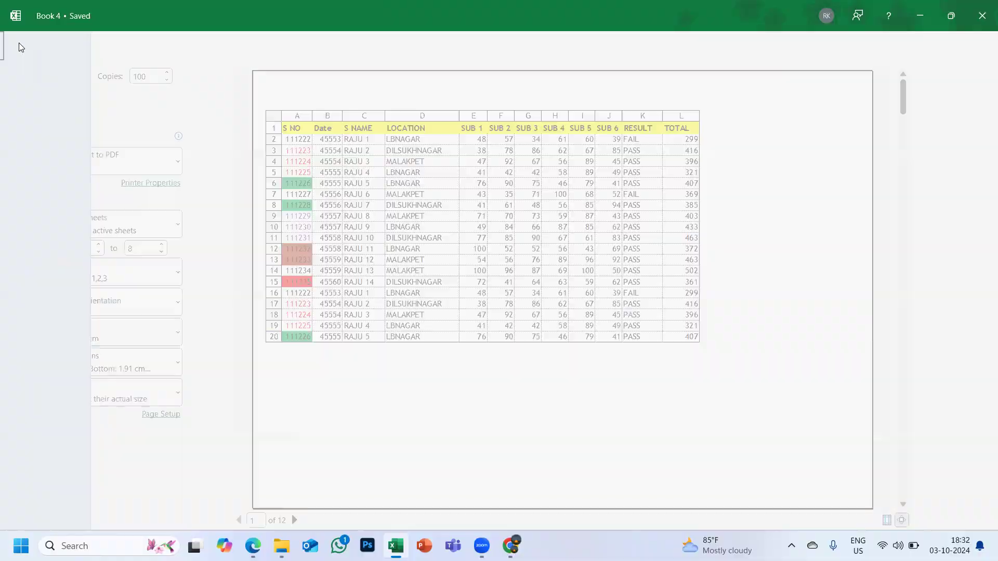
- Remove the page break at cell M21 and reset all page breaks on the sheet
left_click(248, 96)
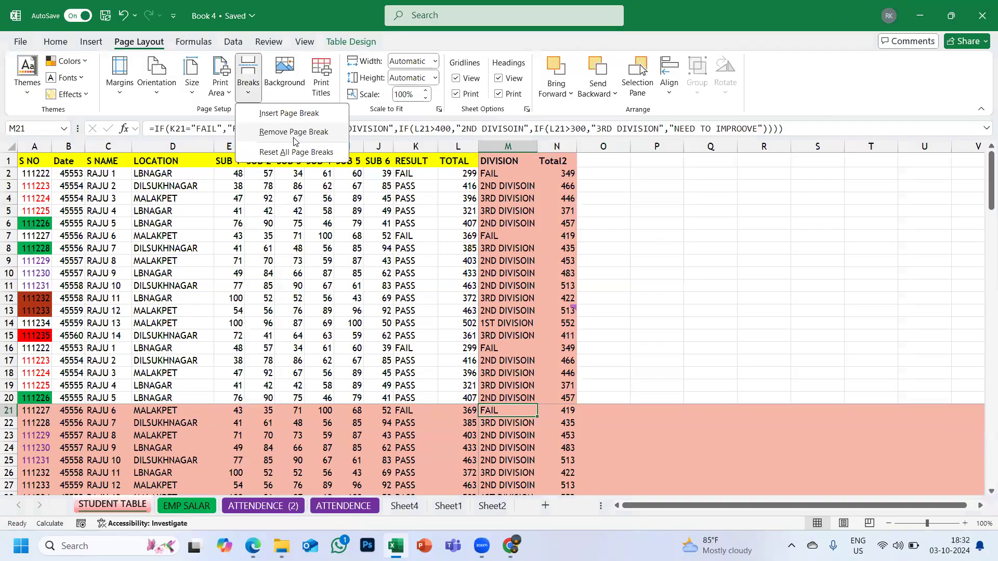
left_click(285, 134)
left_click(248, 97)
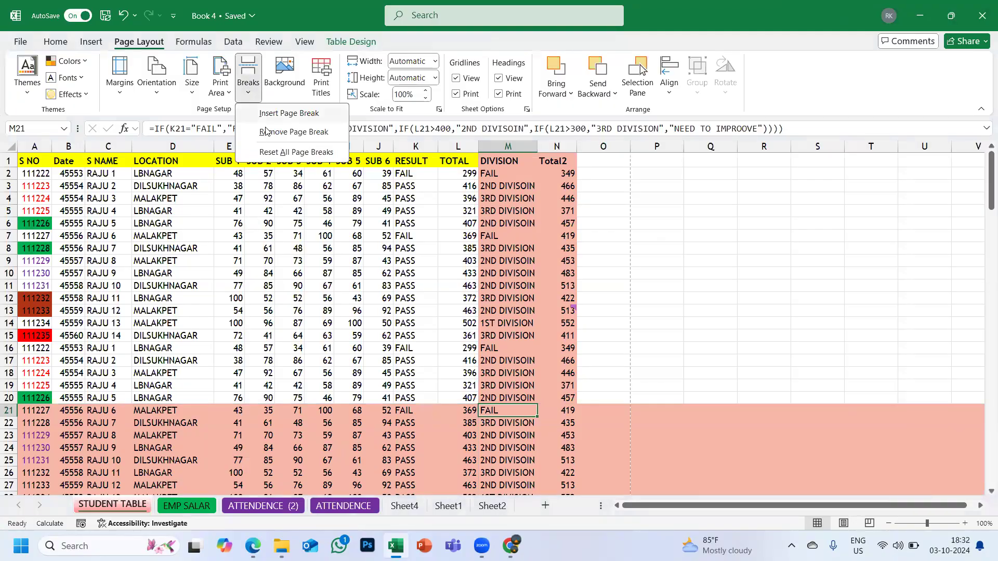
left_click(270, 151)
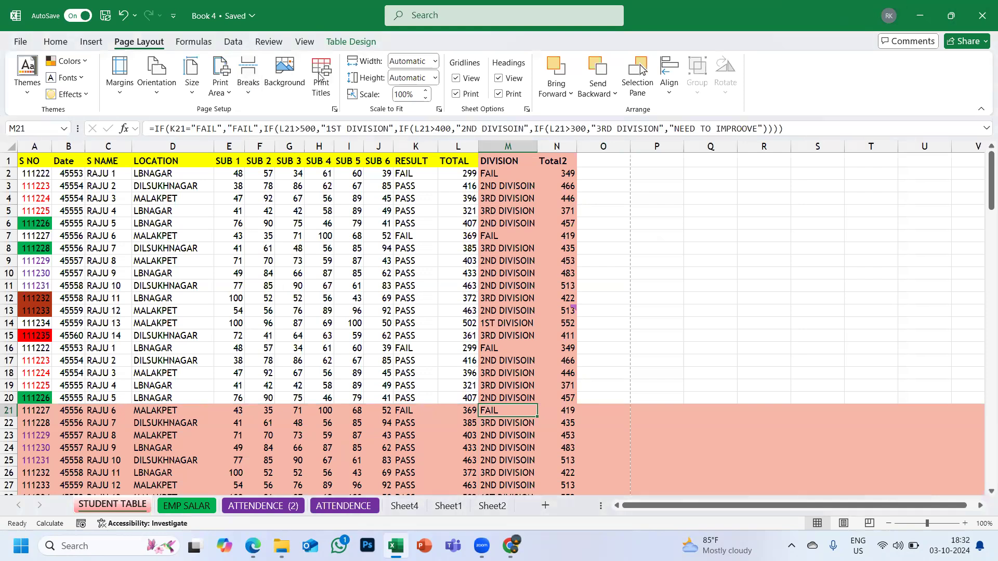
left_click(302, 76)
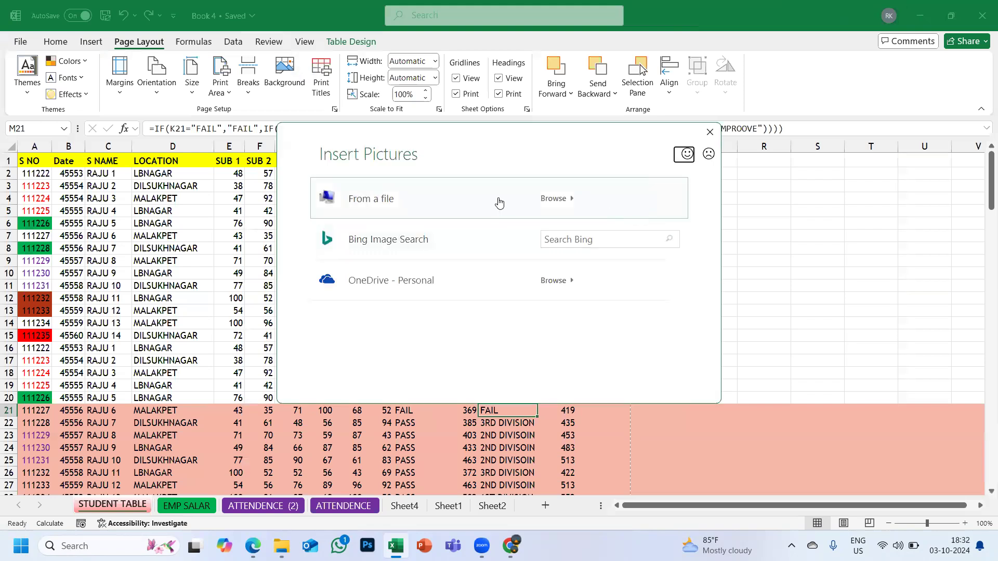
left_click(709, 132)
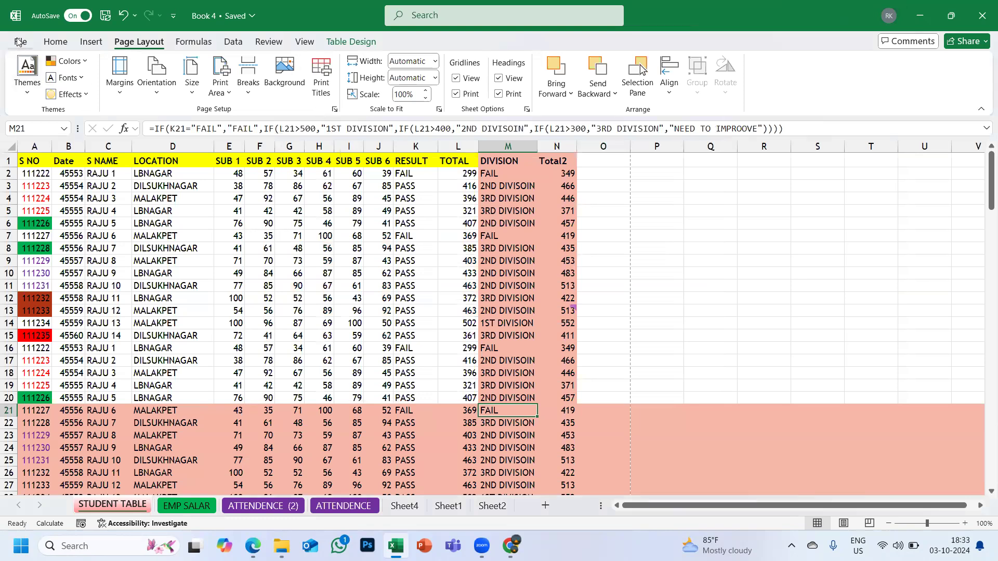
- Check in the print preview how the header row appears on the first three pages
left_click(18, 42)
left_click(30, 270)
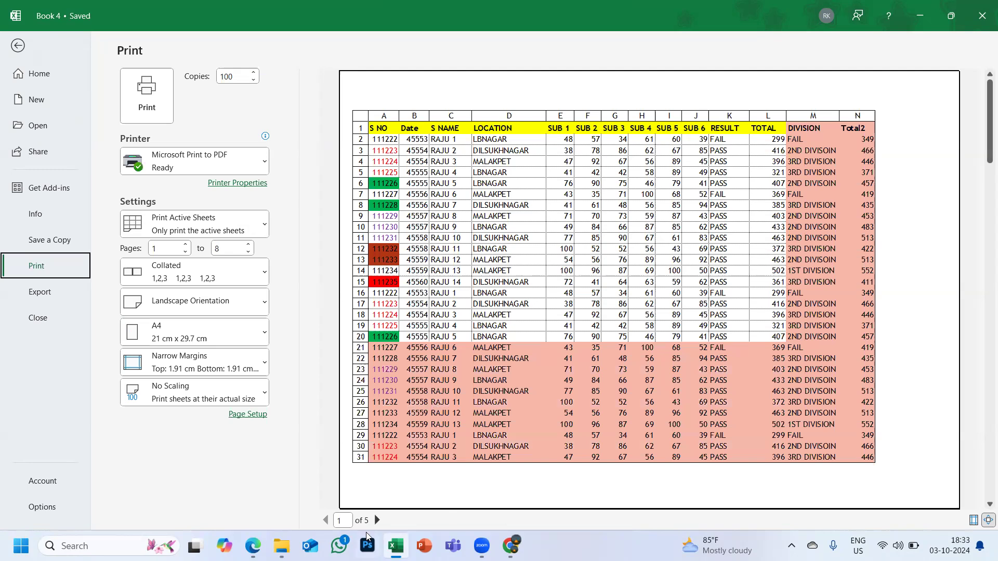
left_click(378, 521)
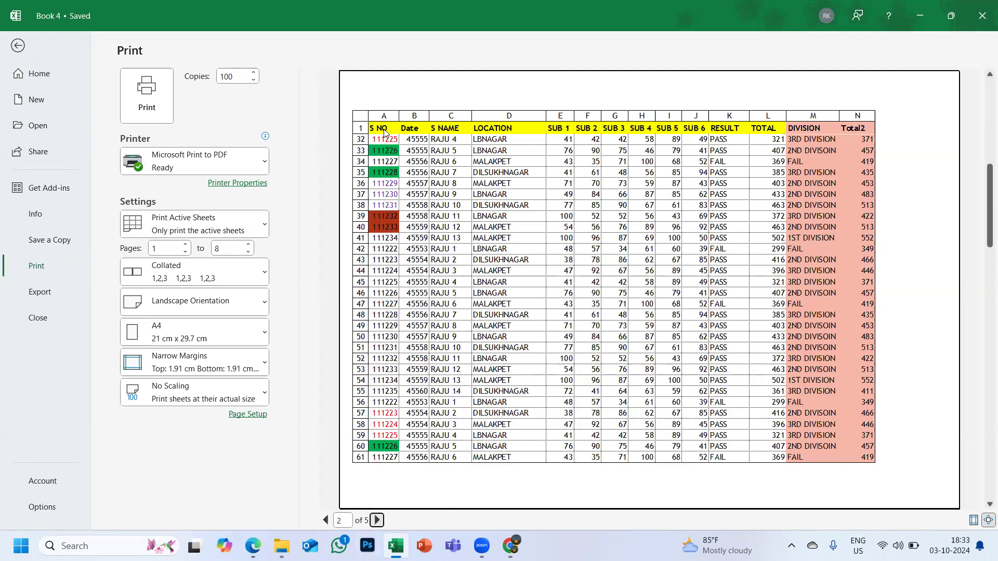
left_click(377, 521)
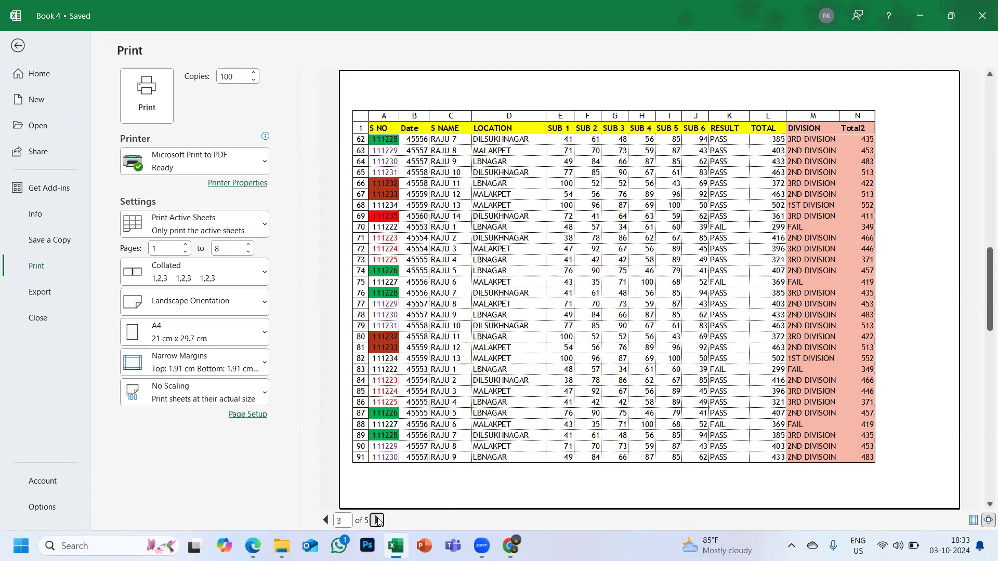
left_click(326, 520)
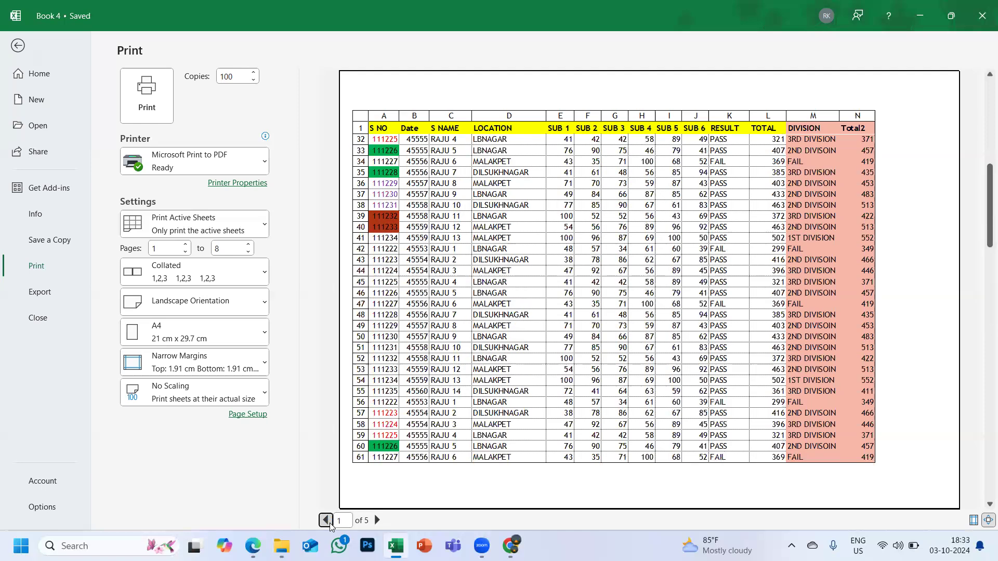
left_click(327, 520)
left_click(23, 48)
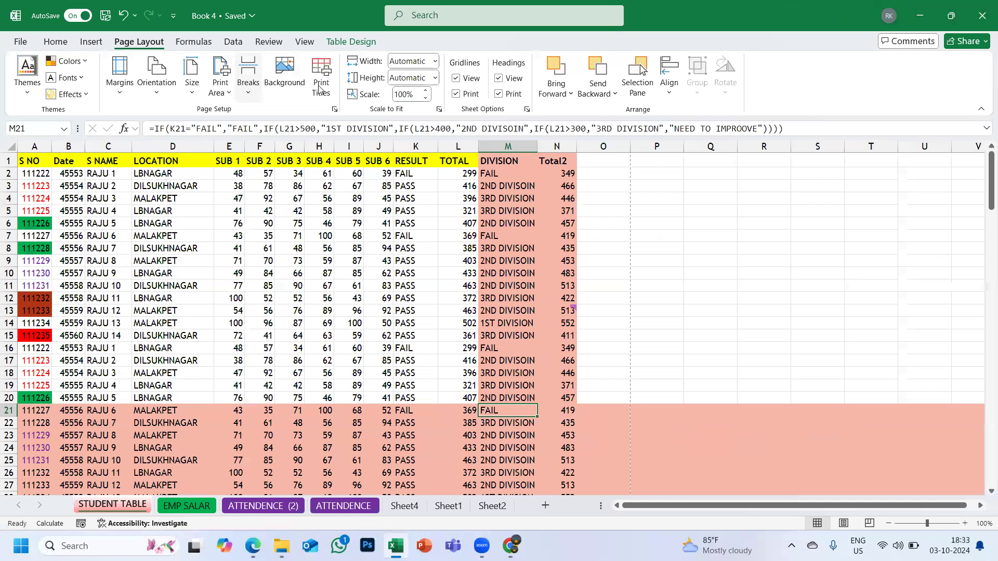
- Clear the rows to repeat at top from the sheet's print titles
left_click(320, 83)
left_click(544, 138)
key("BackSpace")
key("BackSpace")
left_click(635, 351)
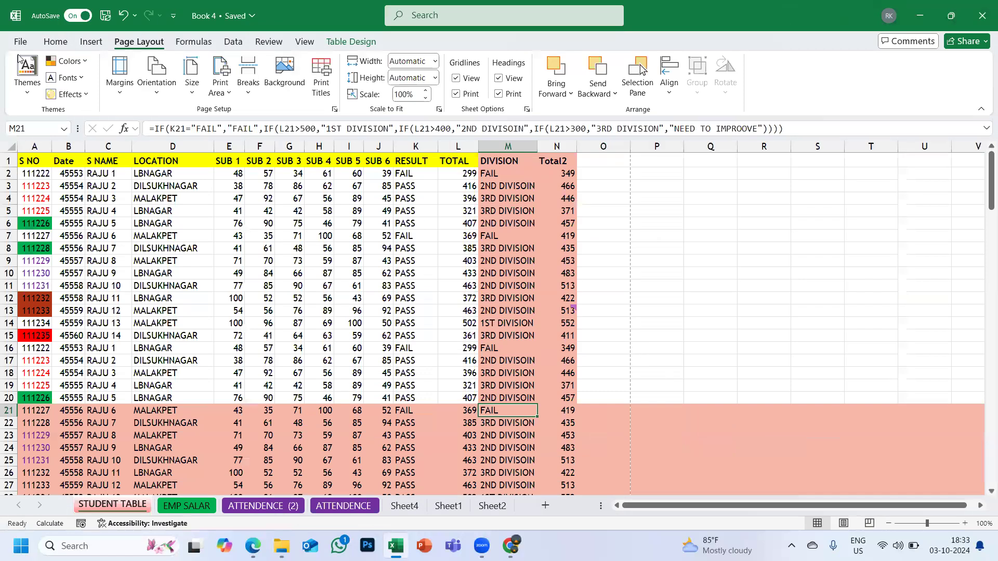
- Page through the print preview to examine the pages without a repeated title row
left_click(20, 46)
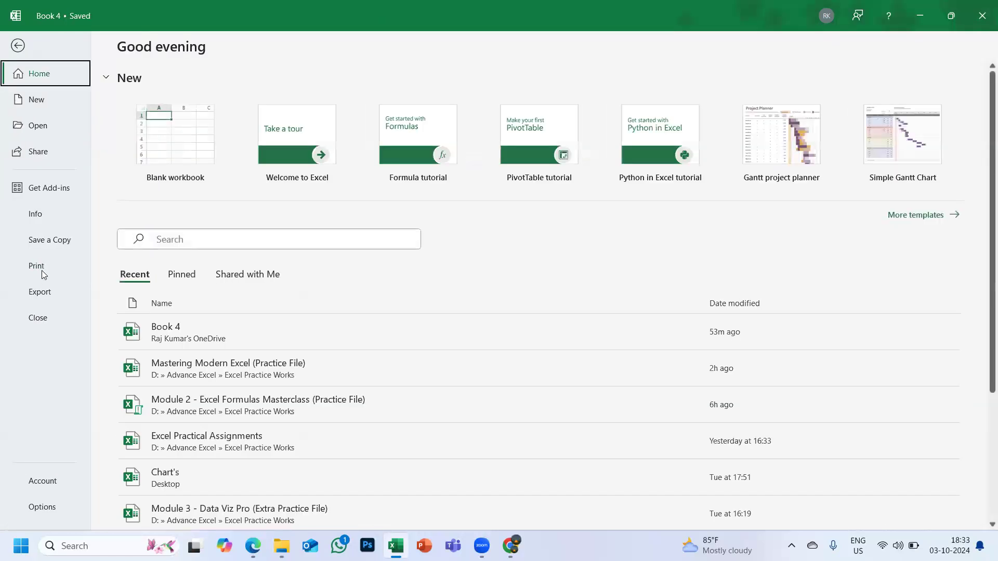
left_click(41, 271)
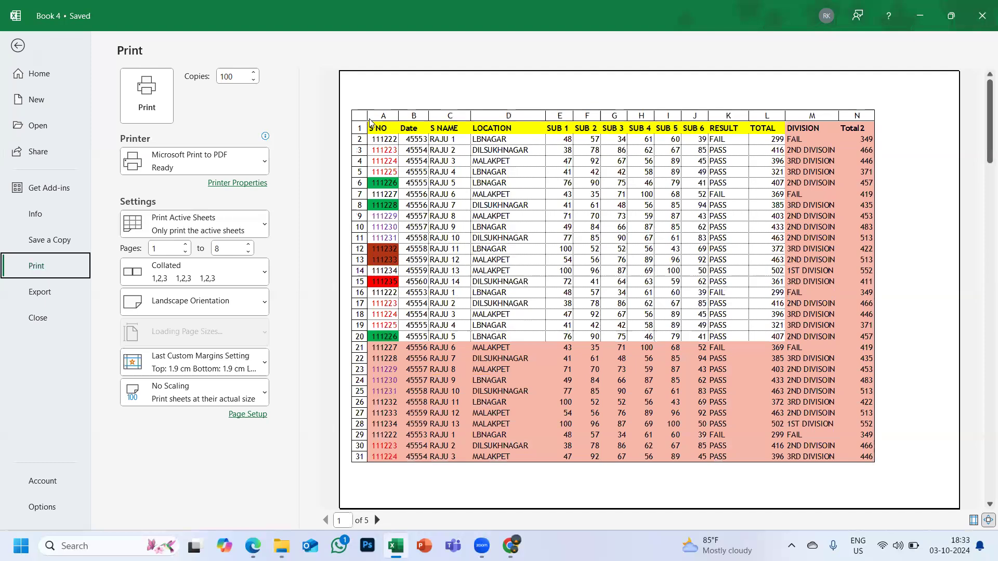
left_click(376, 520)
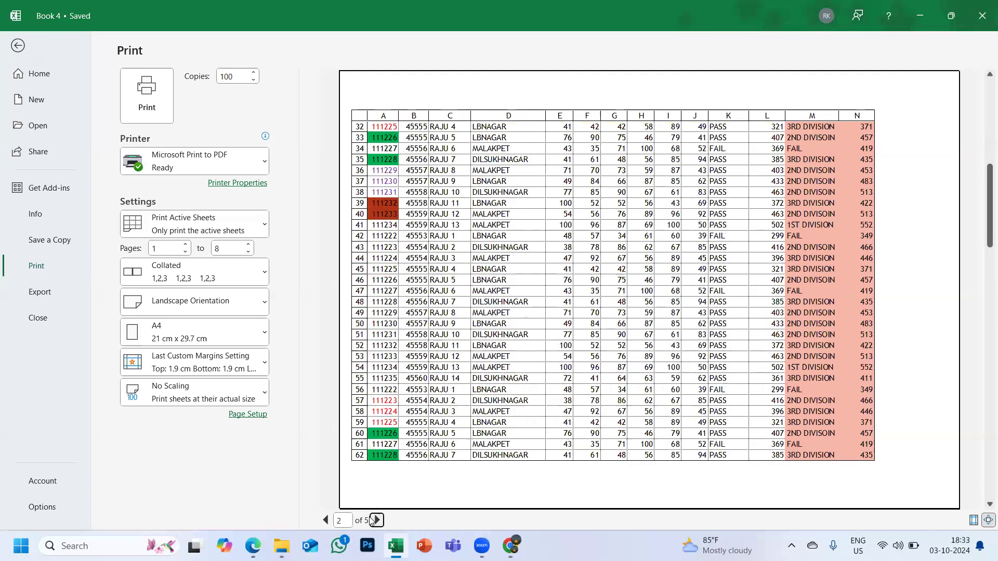
left_click(376, 520)
left_click(376, 520)
left_click(327, 520)
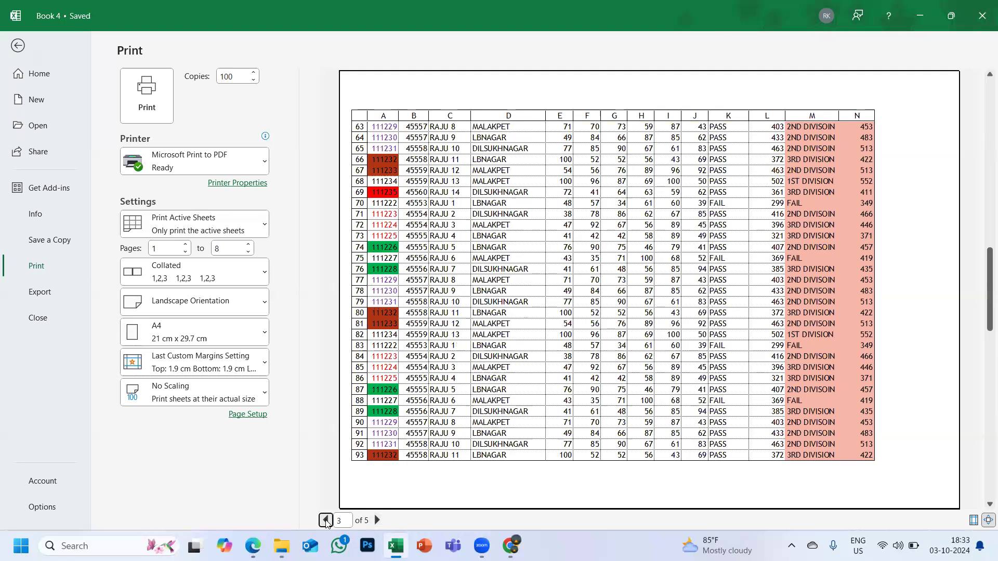
left_click(326, 520)
left_click(327, 521)
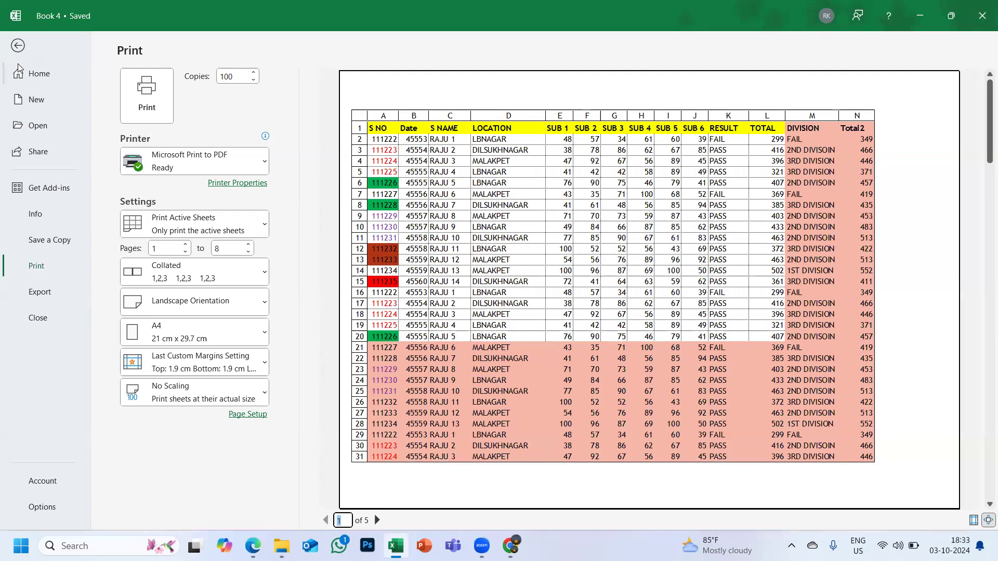
left_click(18, 45)
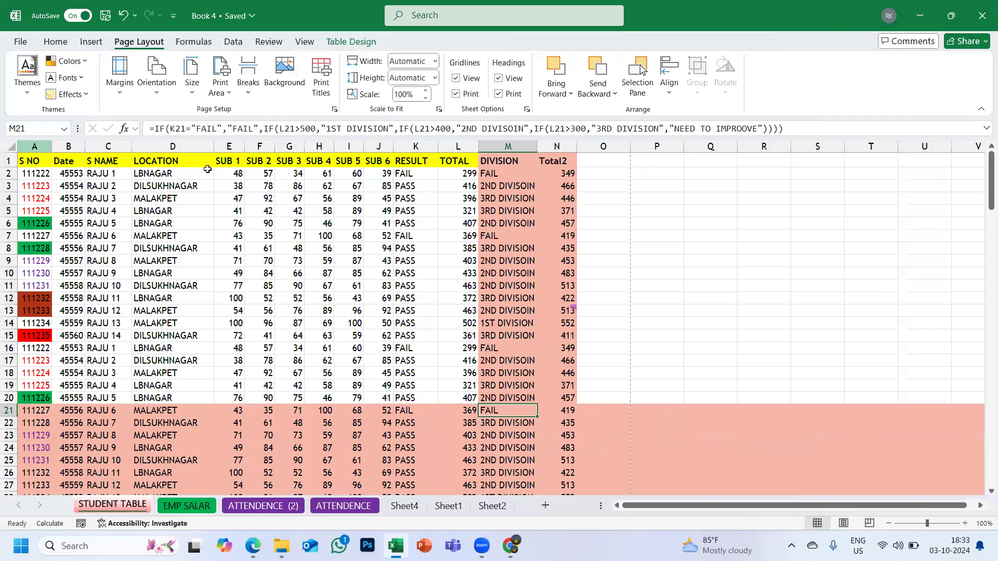
- Set header row 1 ($1:$1) as the row to repeat at top of every printed page
left_click(9, 161)
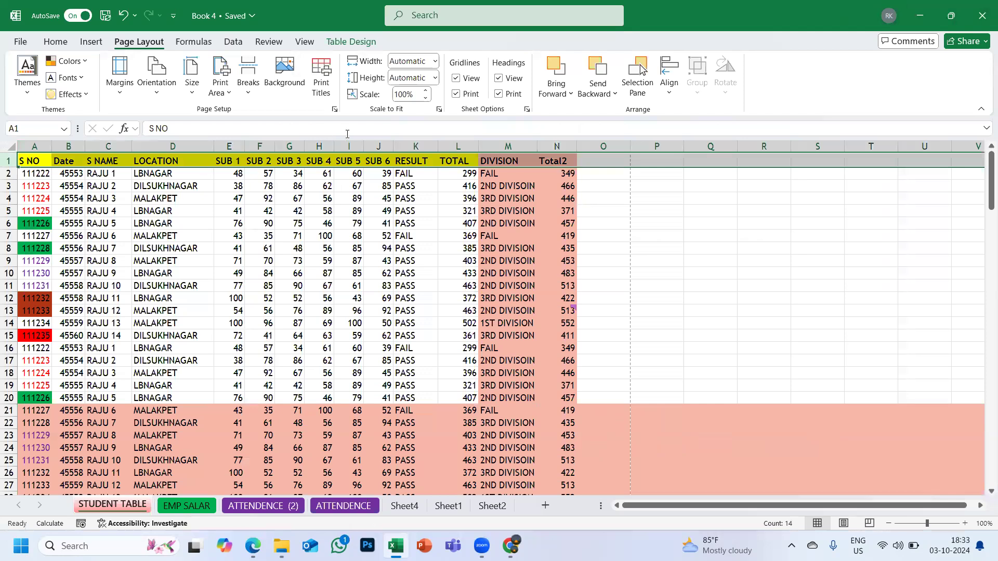
left_click(323, 89)
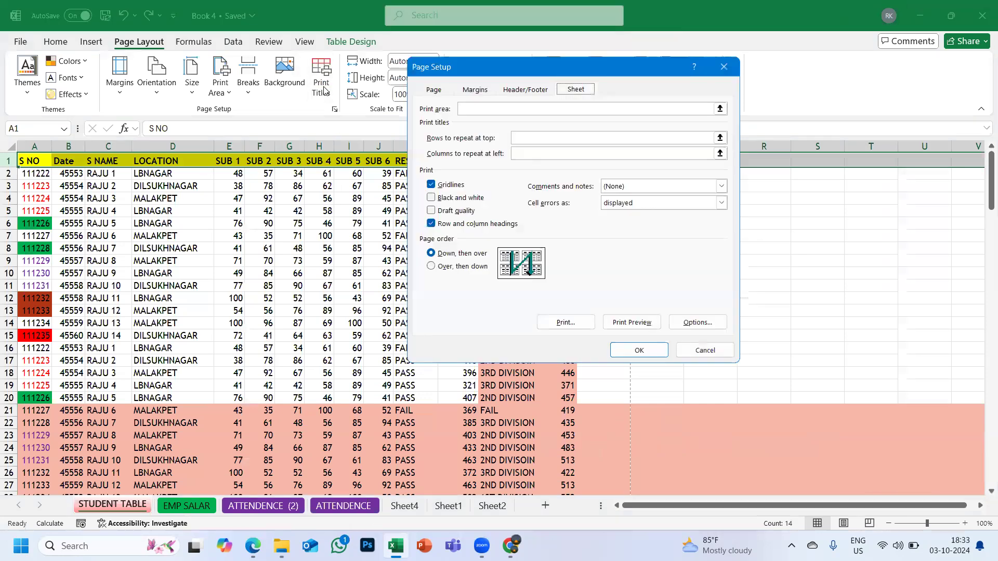
left_click(526, 138)
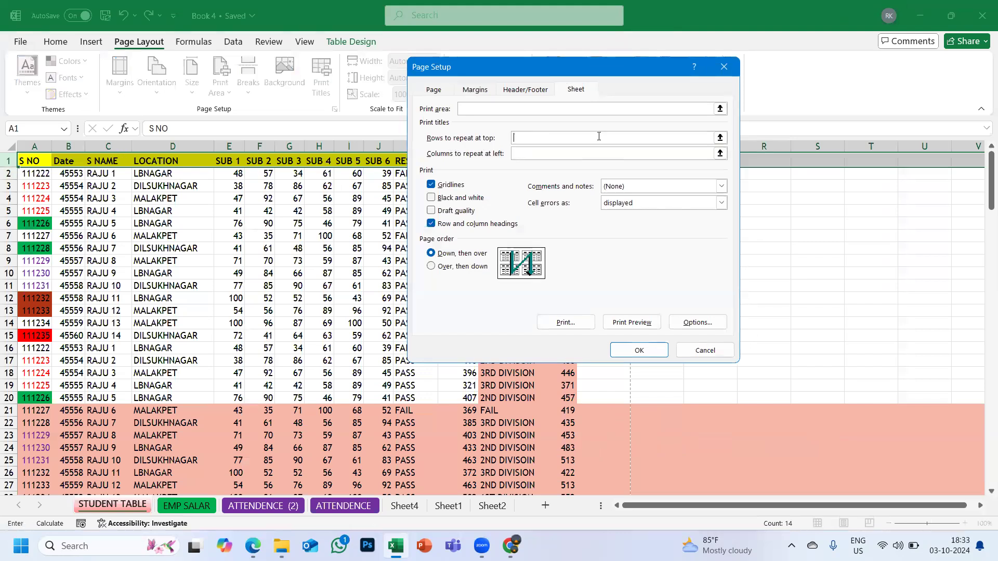
left_click(8, 161)
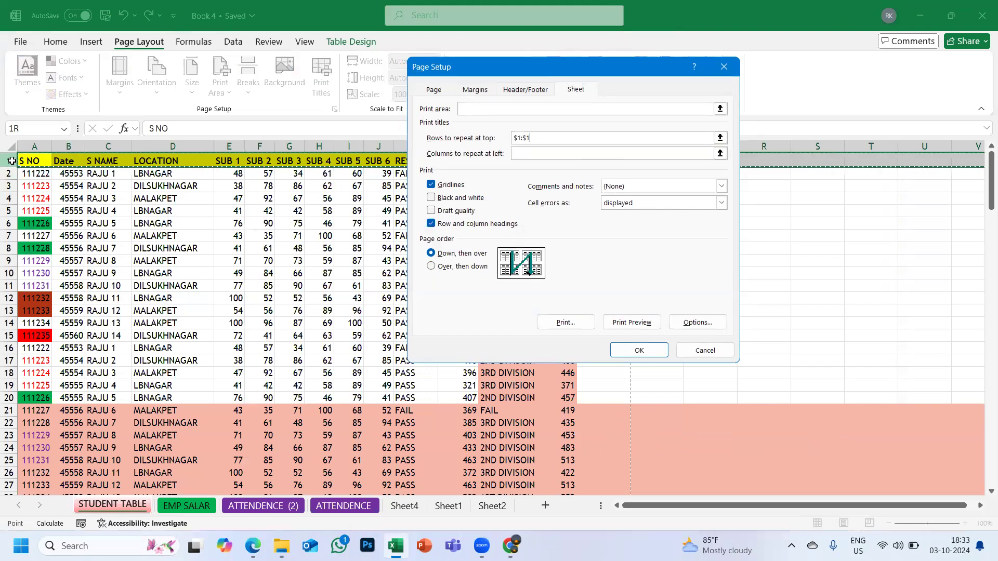
left_click(632, 350)
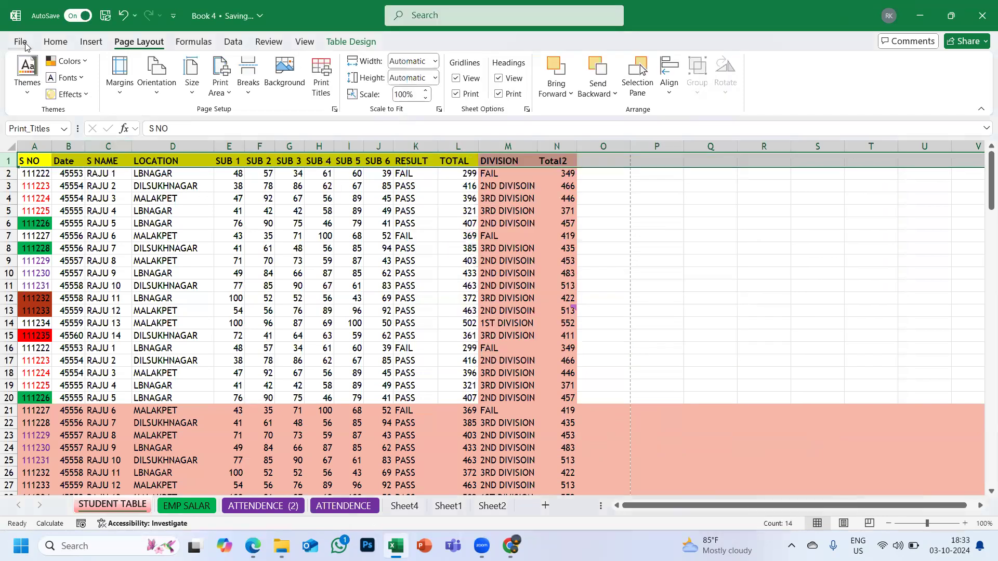
- Page through the print preview to check the repeated header row on each page
left_click(22, 44)
left_click(38, 265)
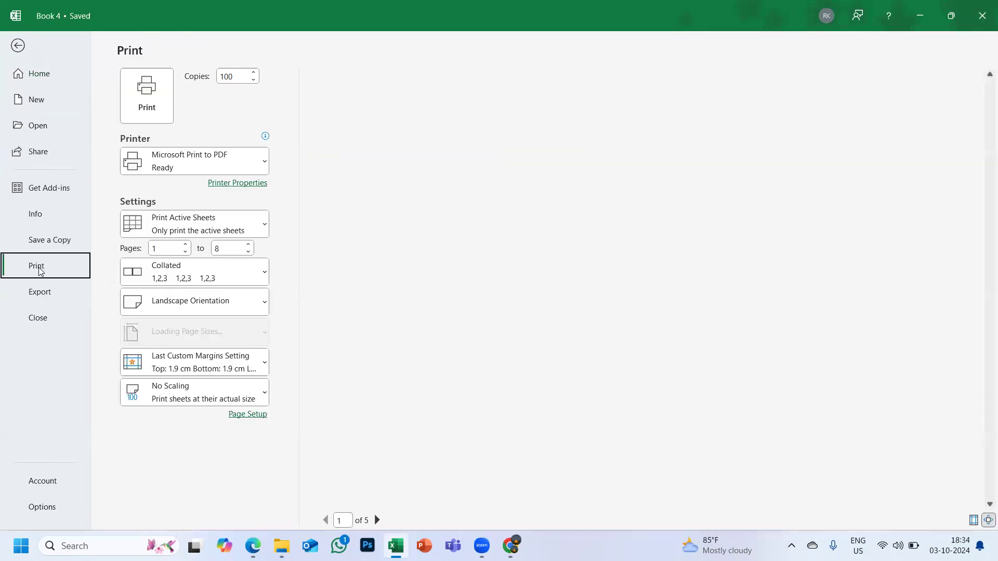
left_click(377, 520)
left_click(376, 520)
left_click(377, 520)
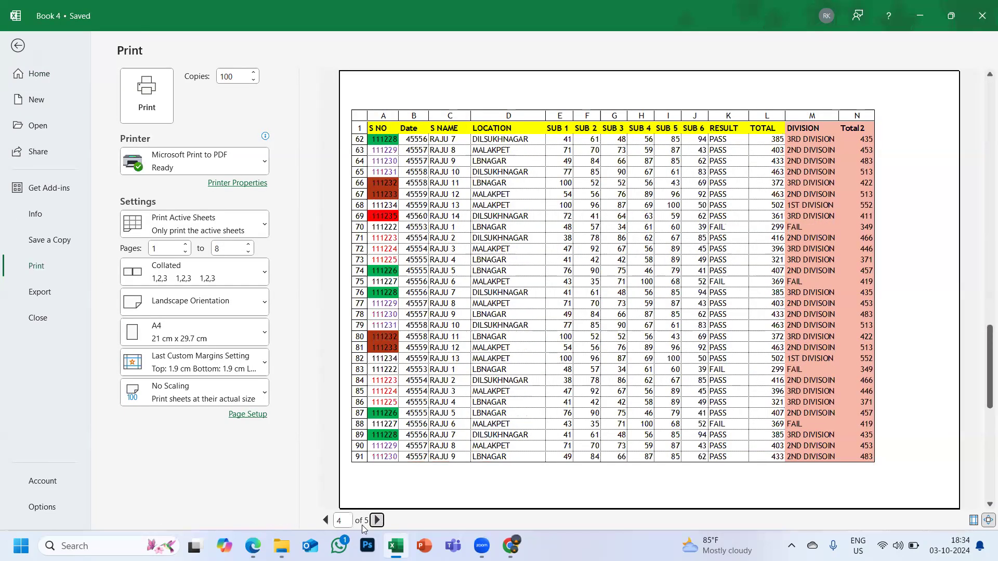
left_click(333, 522)
left_click(332, 522)
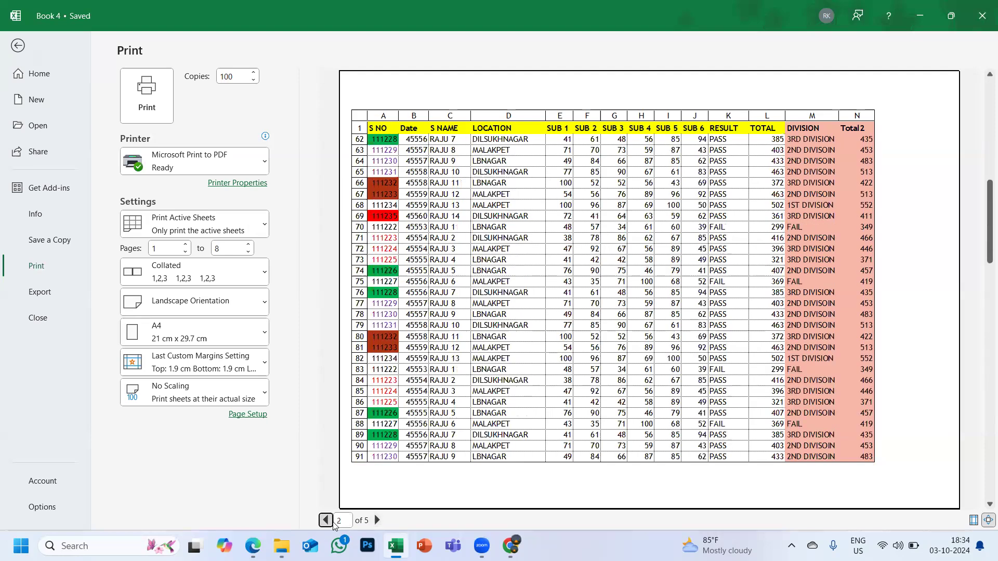
left_click(332, 522)
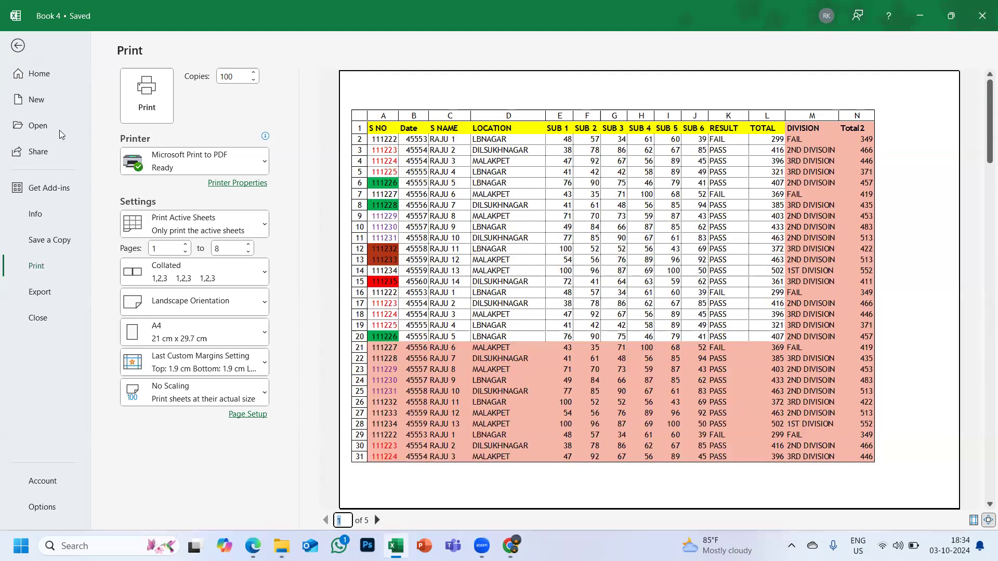
left_click(19, 50)
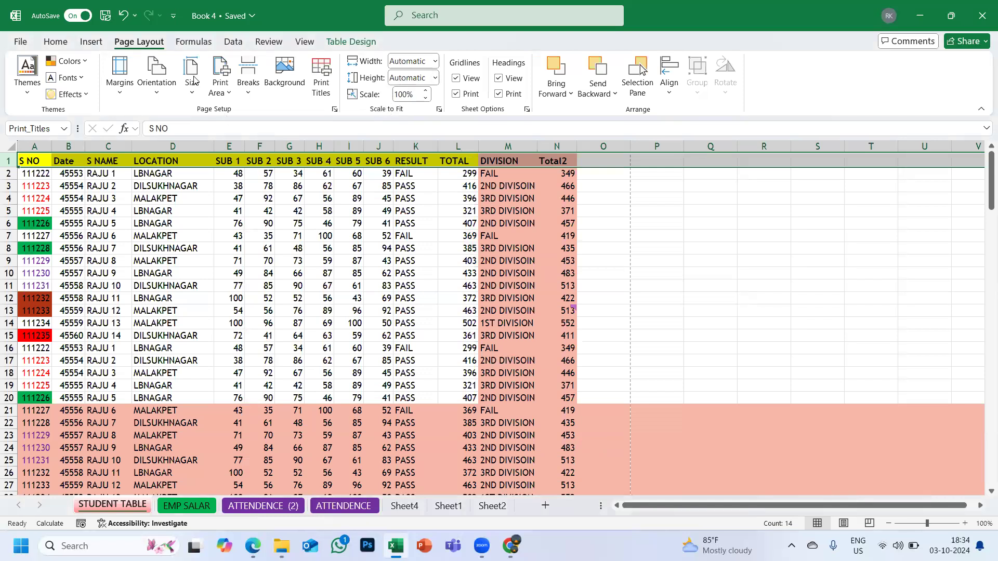
- Set the page orientation to Portrait and the paper size to A4
left_click(160, 92)
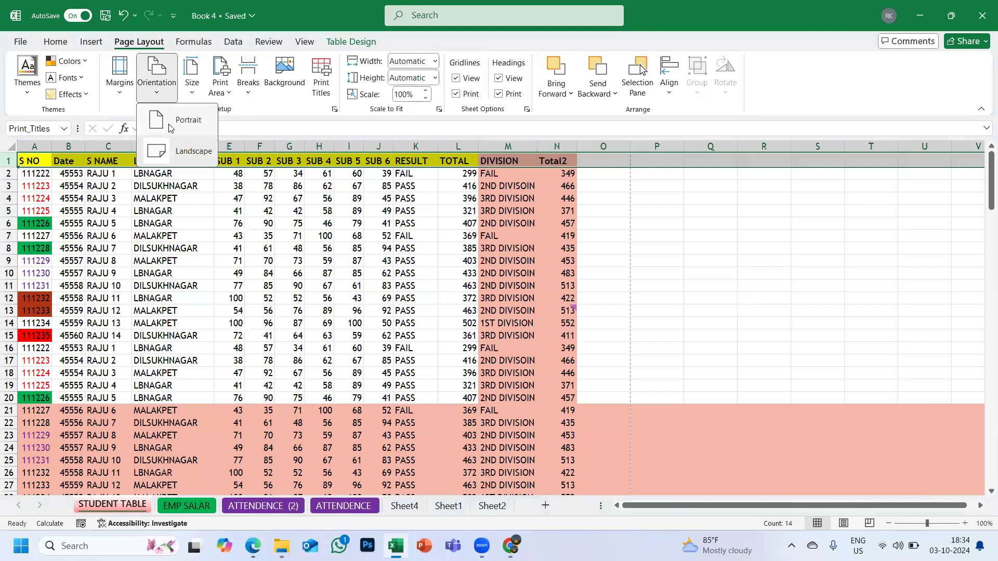
left_click(157, 120)
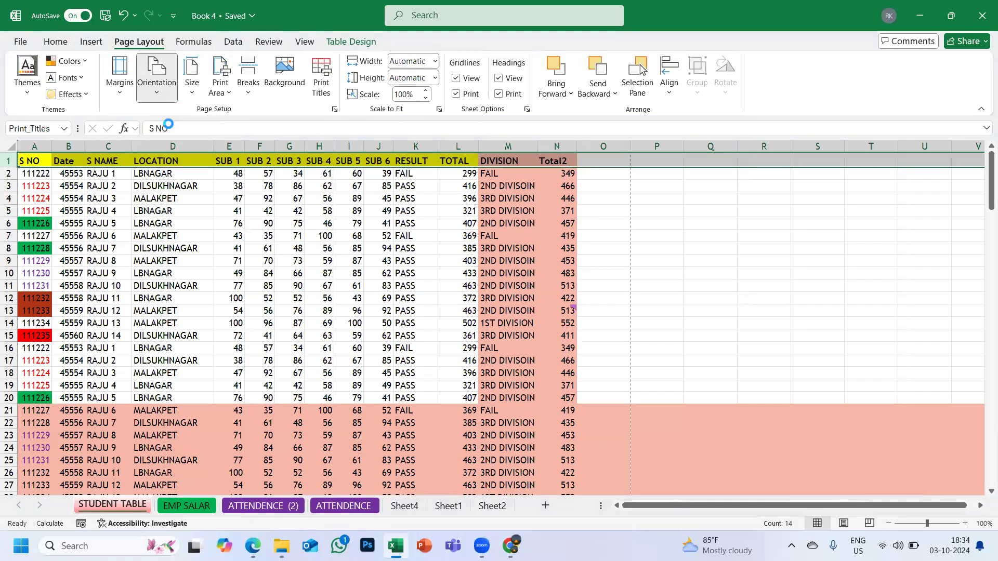
left_click(193, 93)
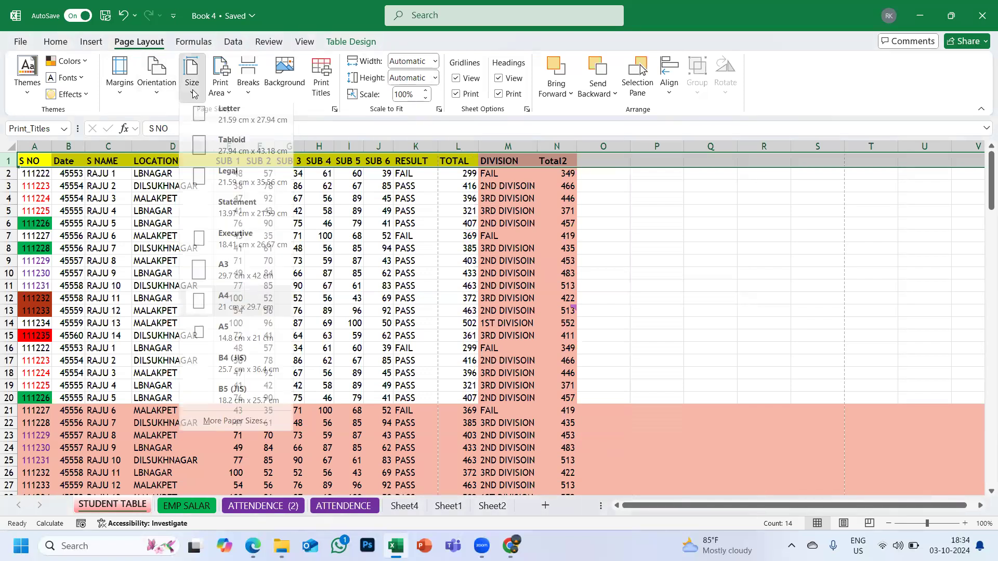
left_click(220, 293)
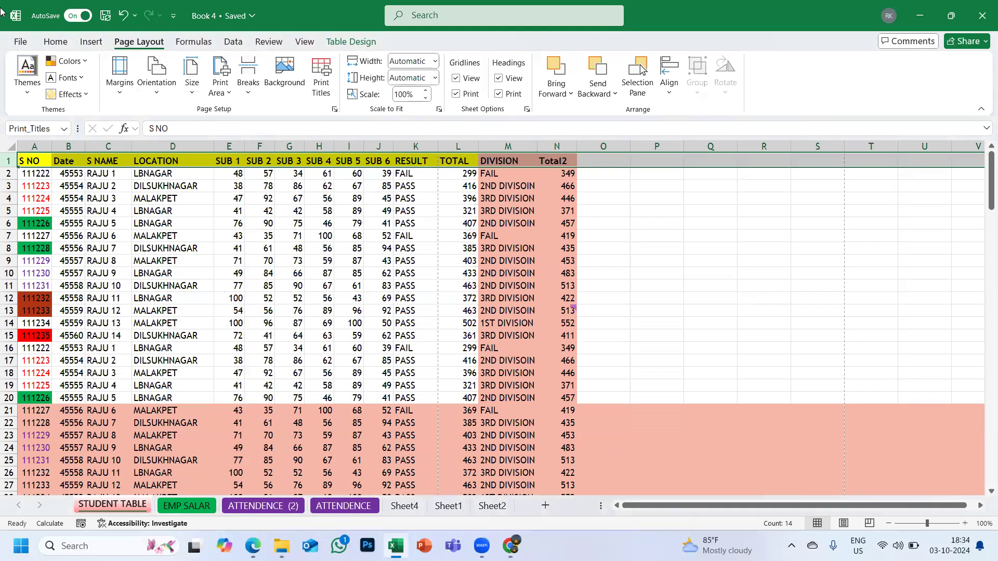
- Preview the student table's printout with the portrait A4 settings and return to the worksheet
left_click(21, 43)
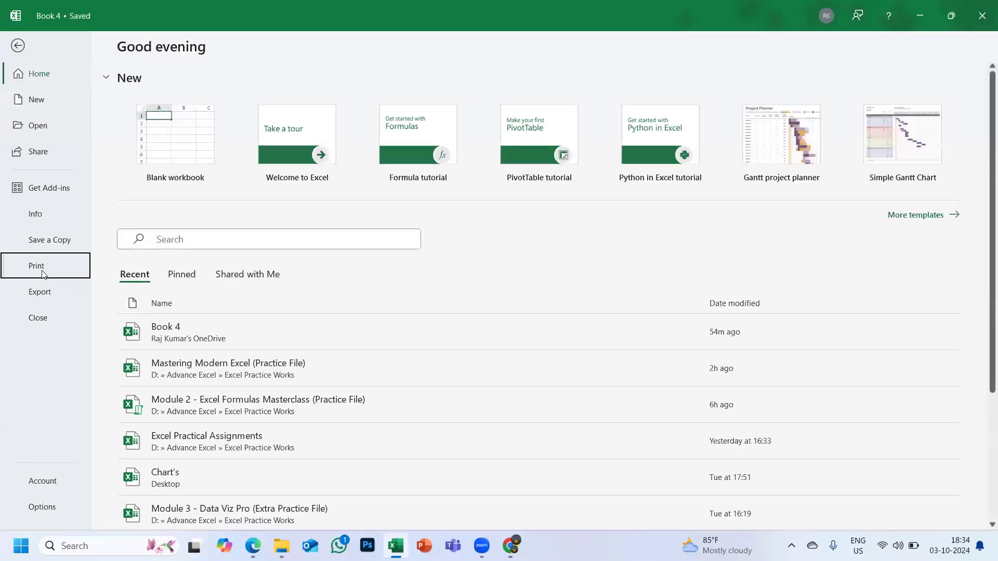
left_click(32, 266)
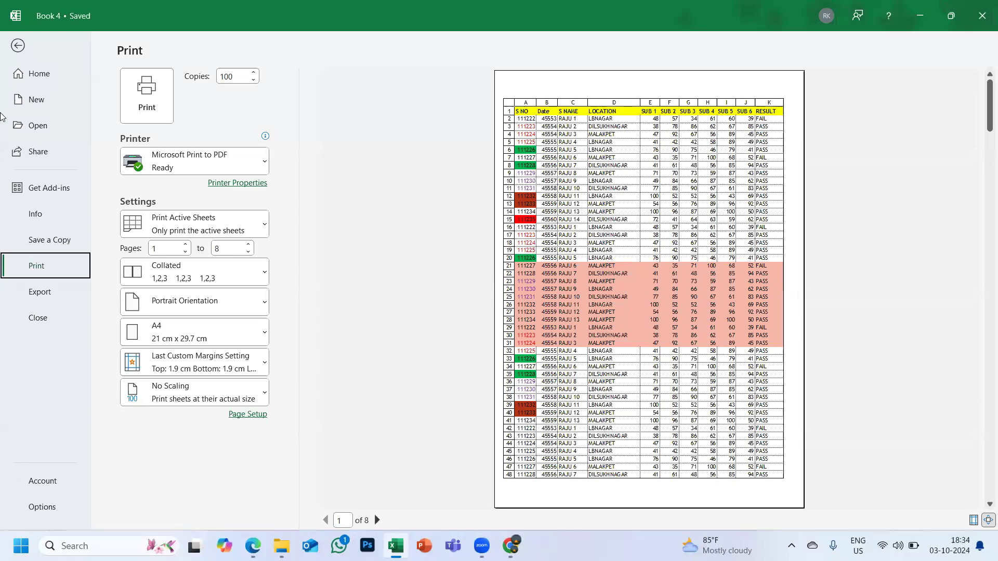
left_click(16, 53)
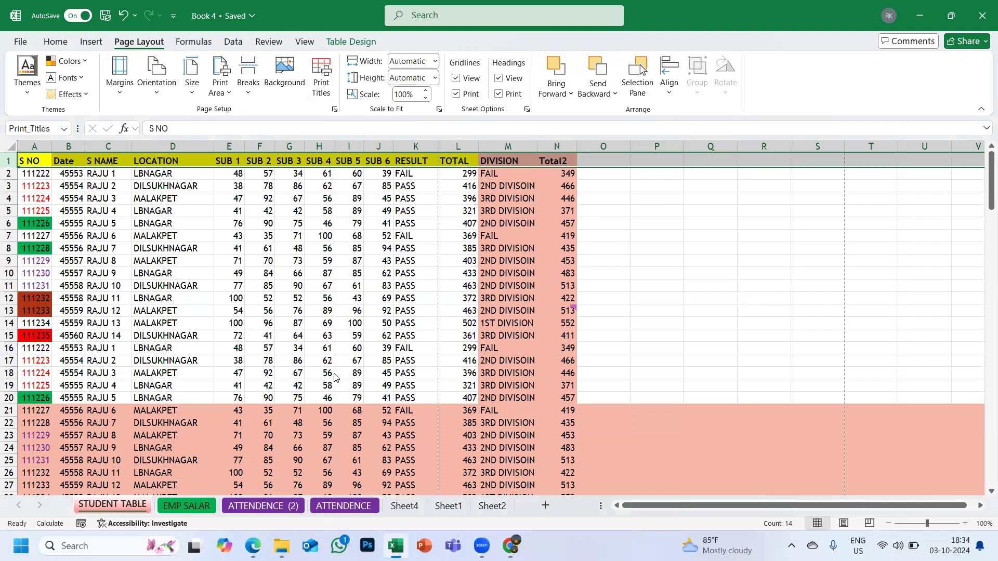
key("ctrl+p")
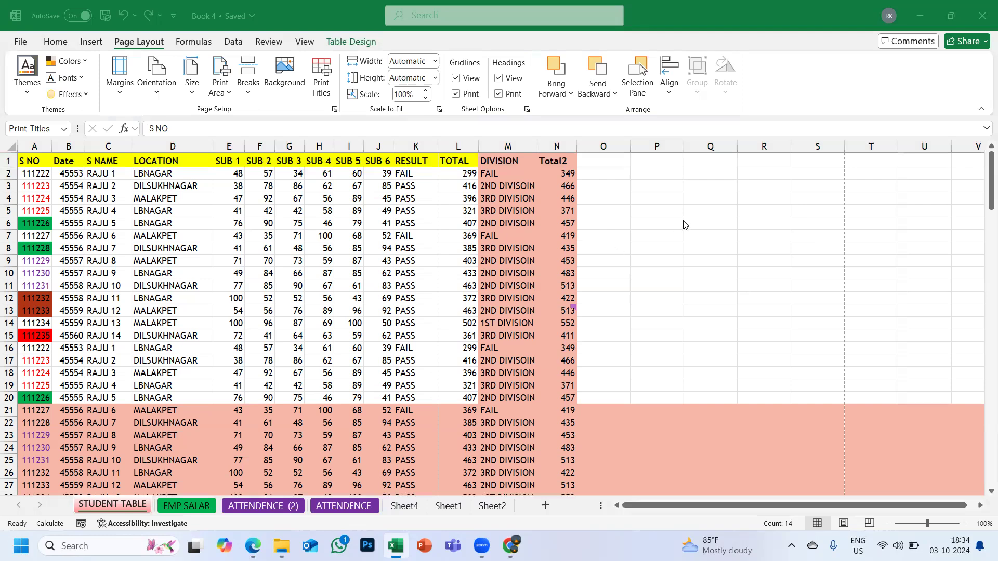
left_click(719, 138)
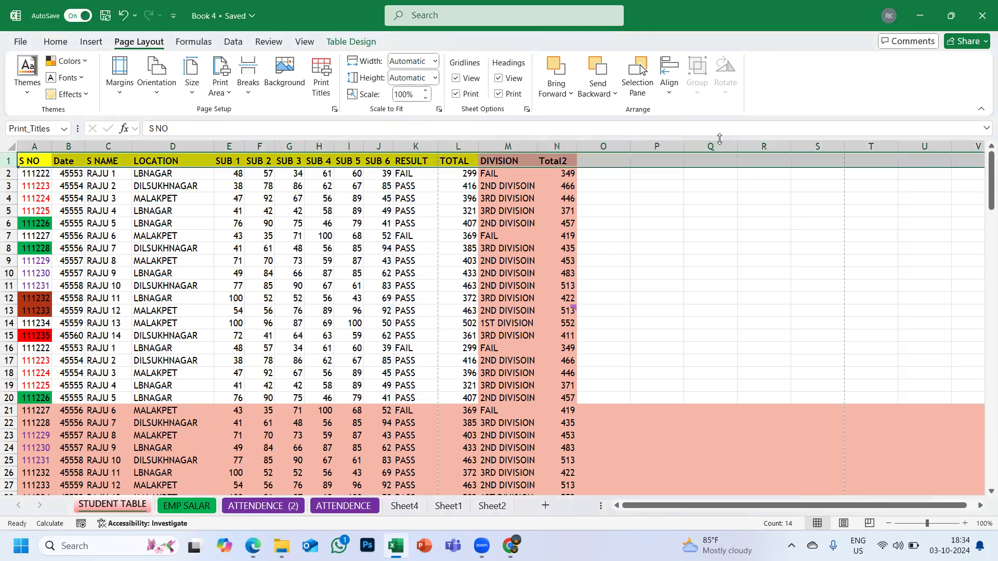
- Set the print scale to 75% and check that the page boundary falls after the Total2 column
left_click(425, 99)
left_click(425, 100)
left_click(426, 100)
left_click(426, 99)
left_click(425, 100)
scroll(593, 198, "up", 2)
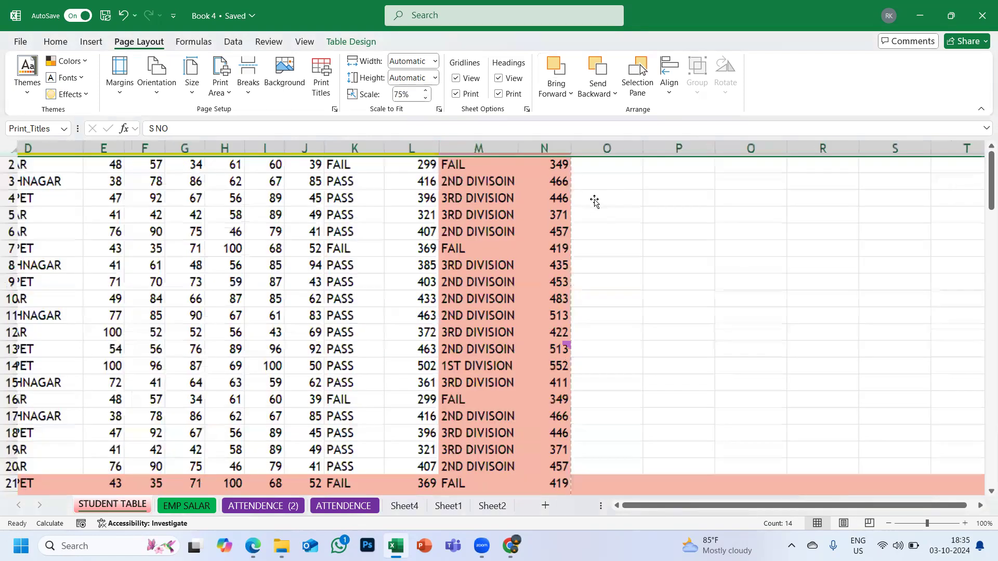
scroll(593, 198, "up", 7)
scroll(594, 227, "down", 4)
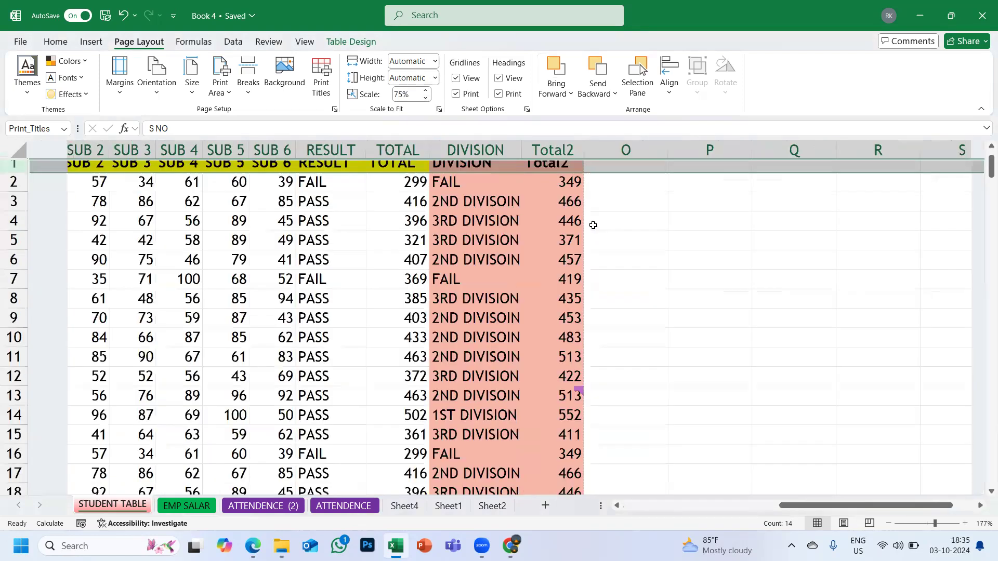
scroll(593, 225, "down", 6)
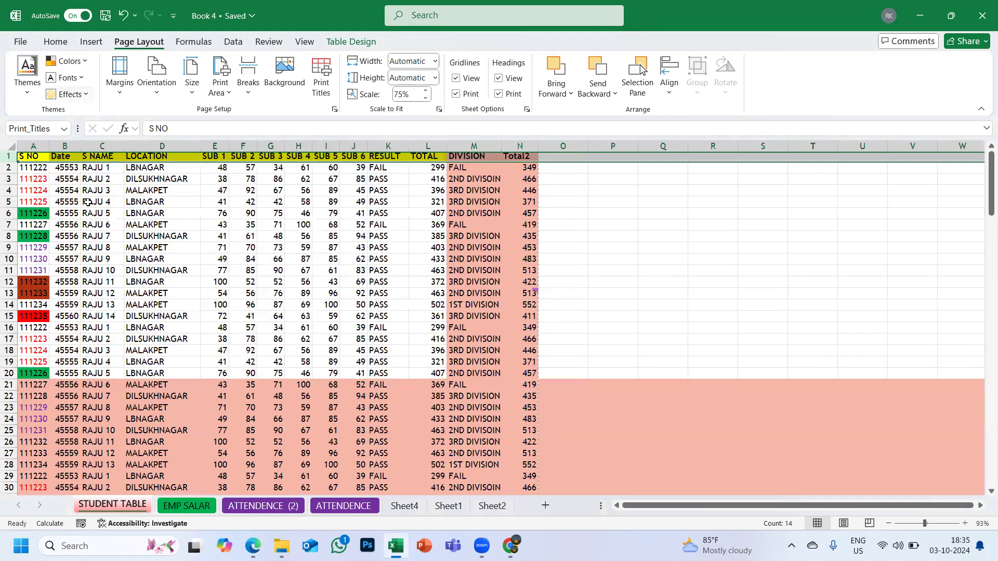
- Check the scaled student table in the print preview and return to the worksheet
left_click(15, 42)
left_click(38, 266)
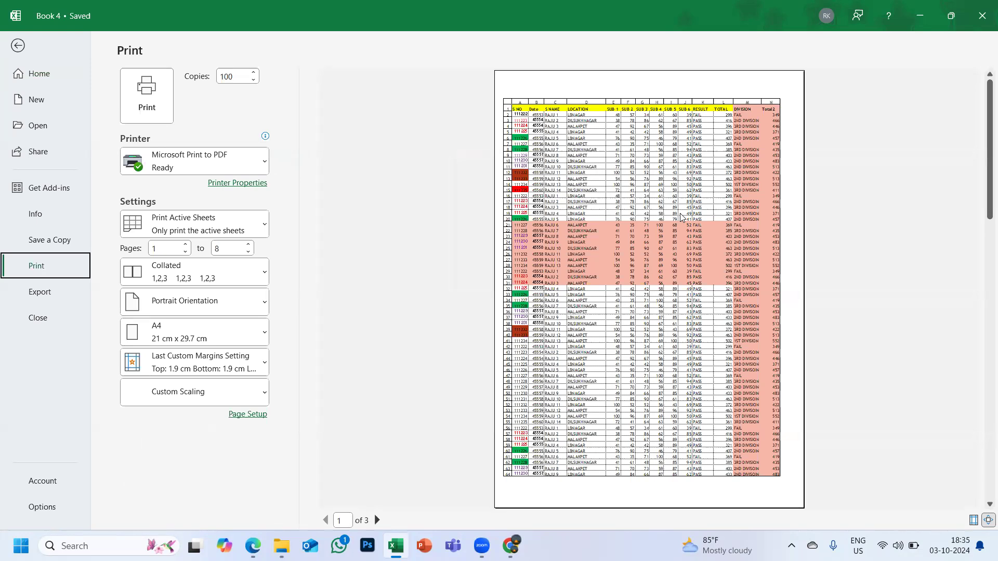
left_click(15, 50)
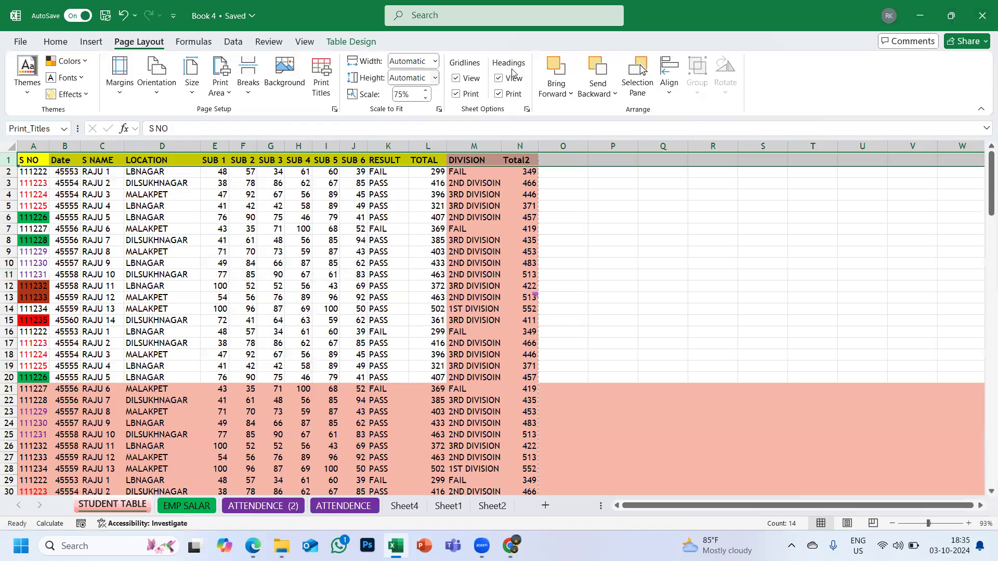
- Turn off both viewing and printing for the sheet's gridlines and headings, and look over the sheet without them
left_click(456, 78)
left_click(456, 93)
left_click(497, 77)
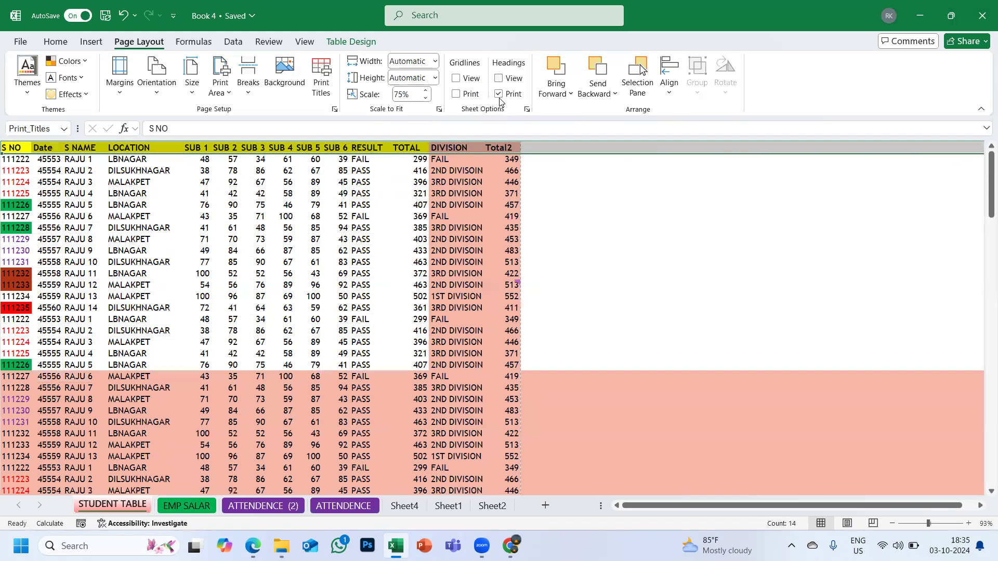
left_click(498, 93)
scroll(522, 208, "down", 7)
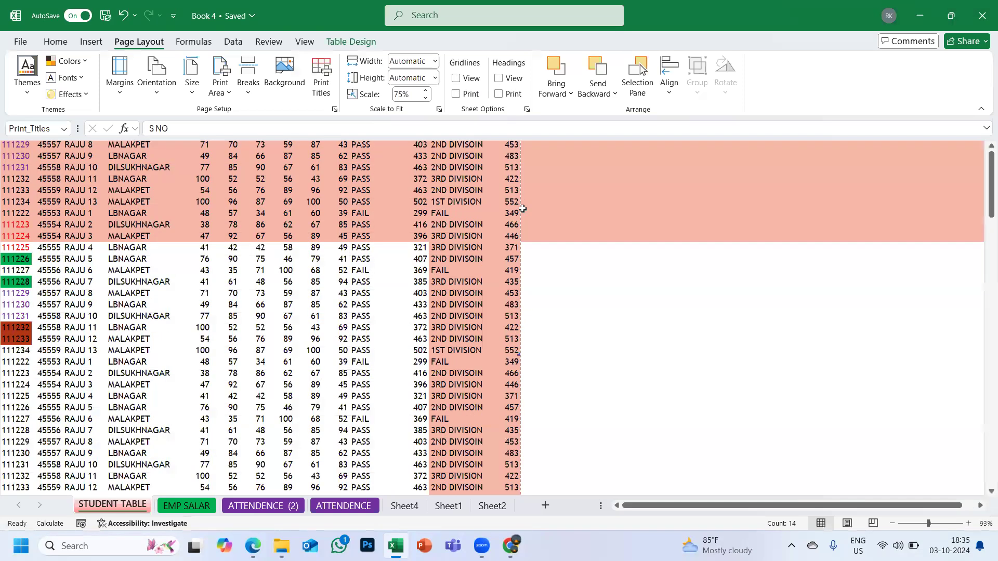
scroll(522, 209, "down", 3)
scroll(523, 208, "down", 3)
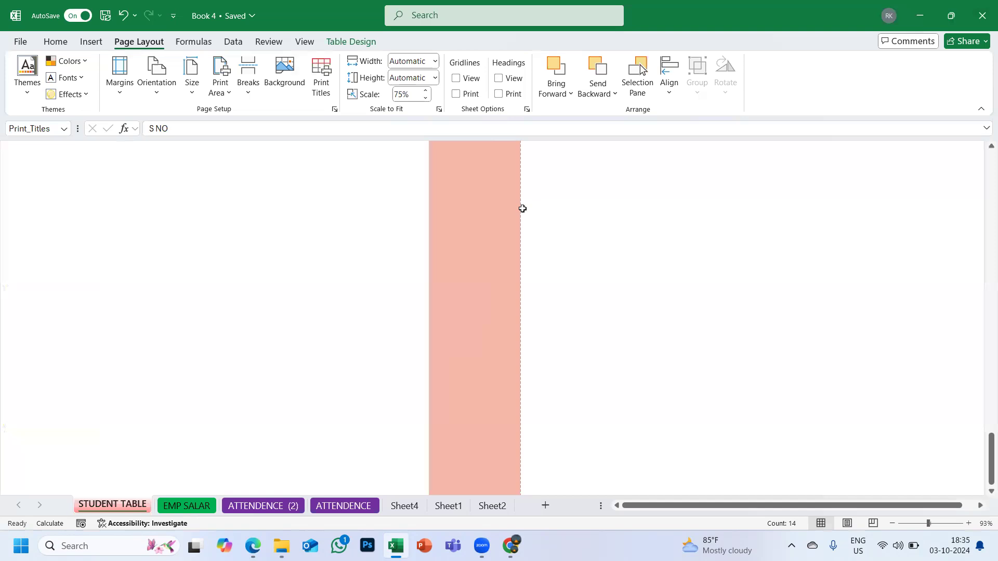
- Turn on viewing and printing of the row and column headings, and check them in the print preview
left_click(497, 79)
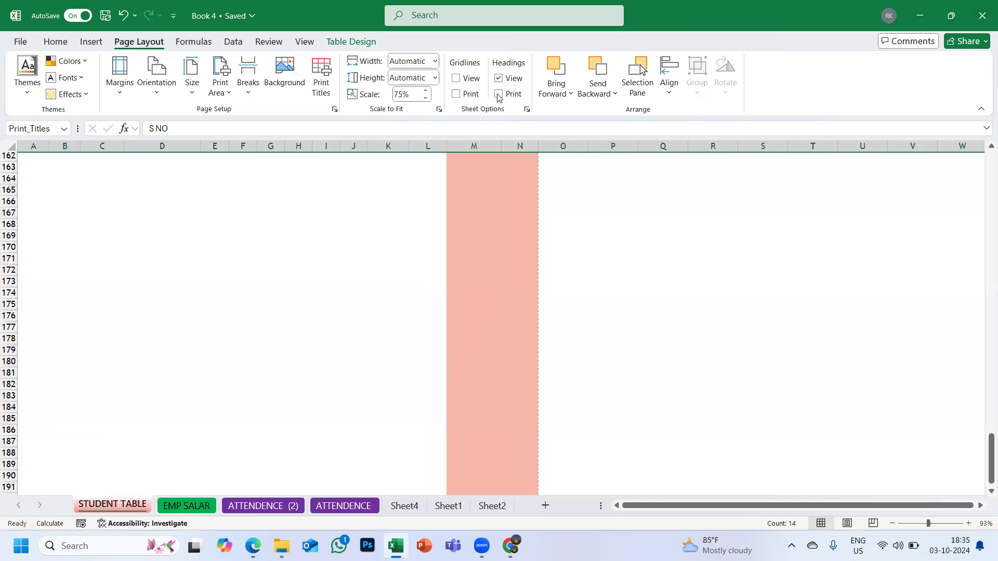
left_click(497, 96)
left_click(21, 42)
left_click(34, 266)
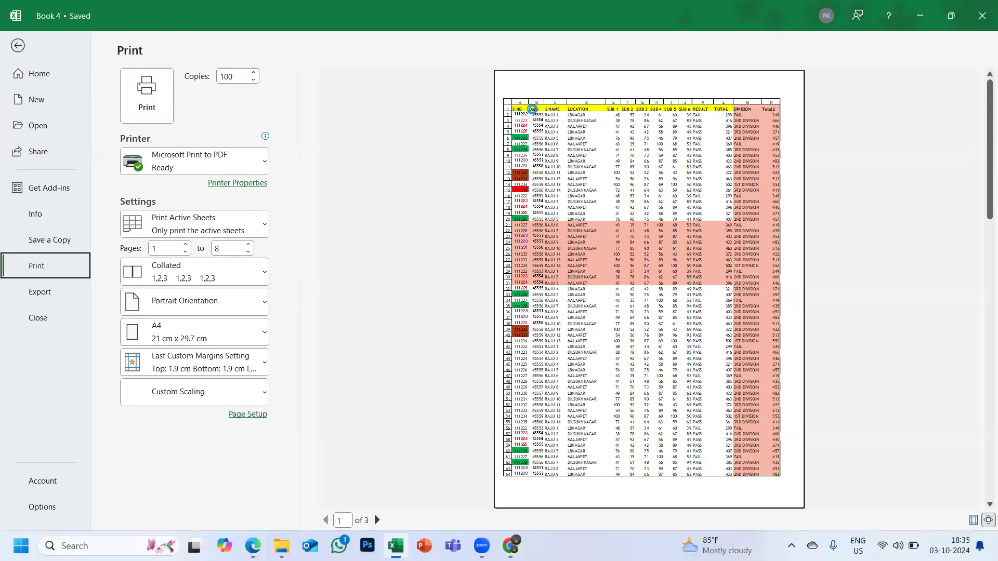
left_click(592, 240)
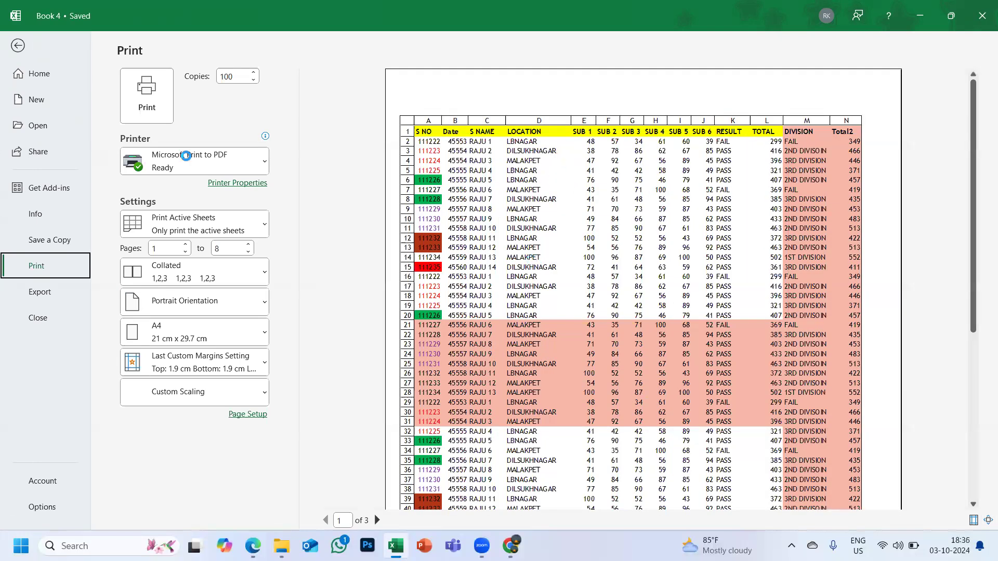
left_click(16, 46)
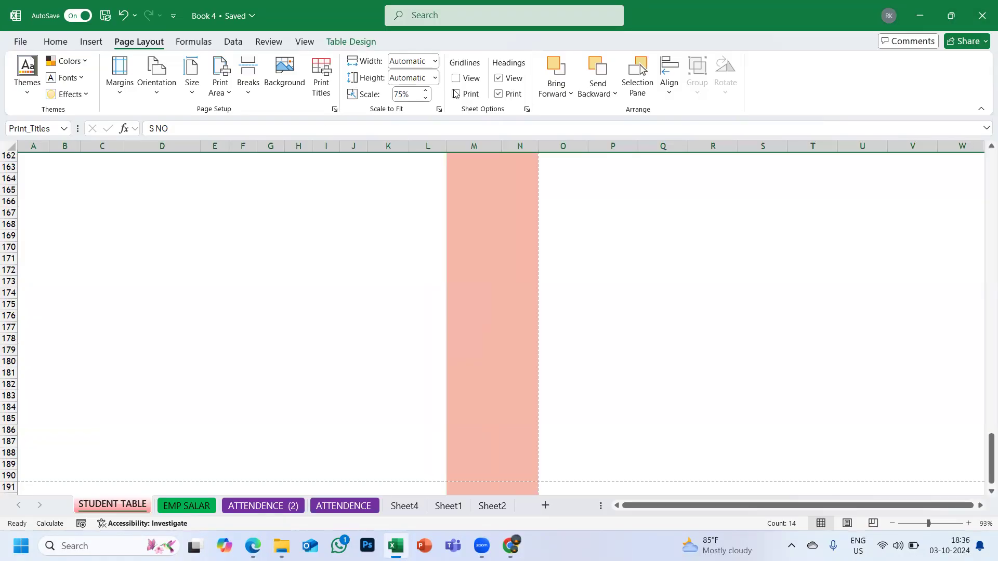
- Turn on viewing and printing of the gridlines, and check the printout in the print preview
left_click(456, 79)
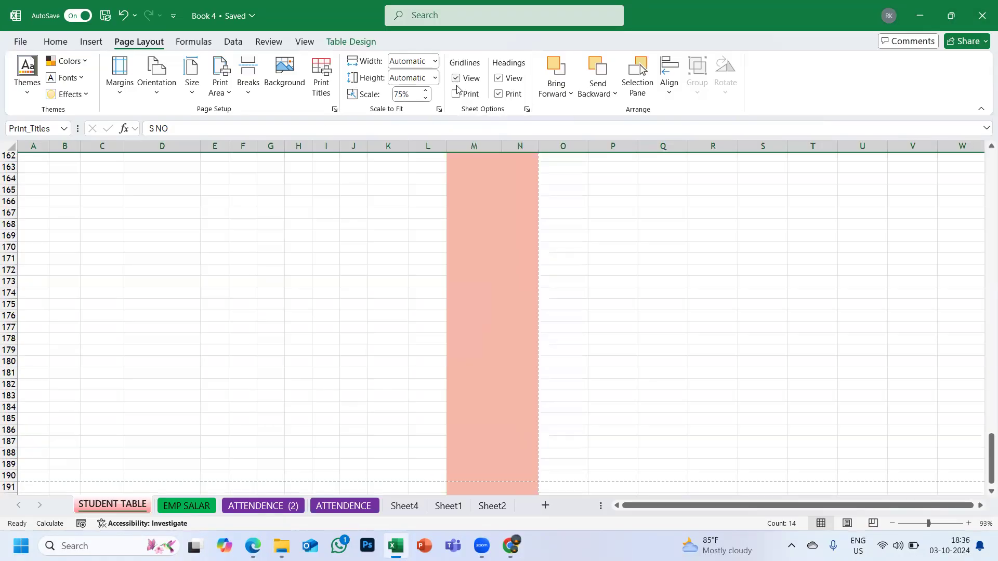
left_click(457, 94)
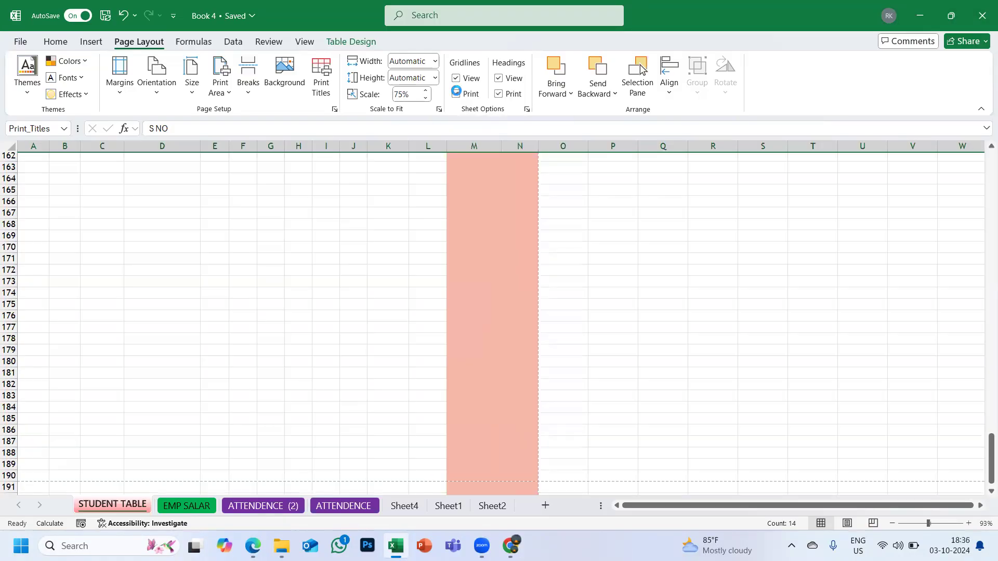
left_click(19, 42)
left_click(19, 268)
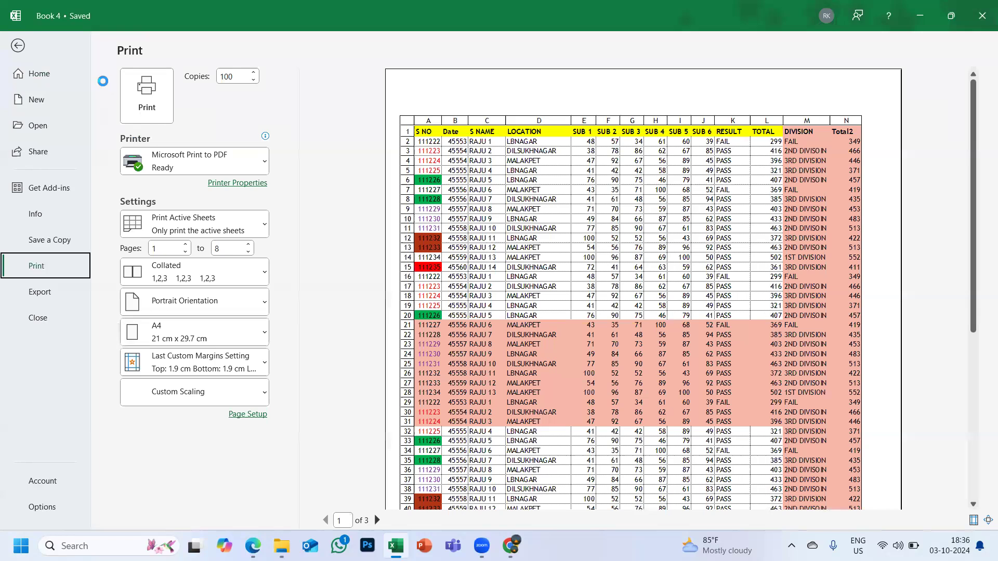
left_click(16, 46)
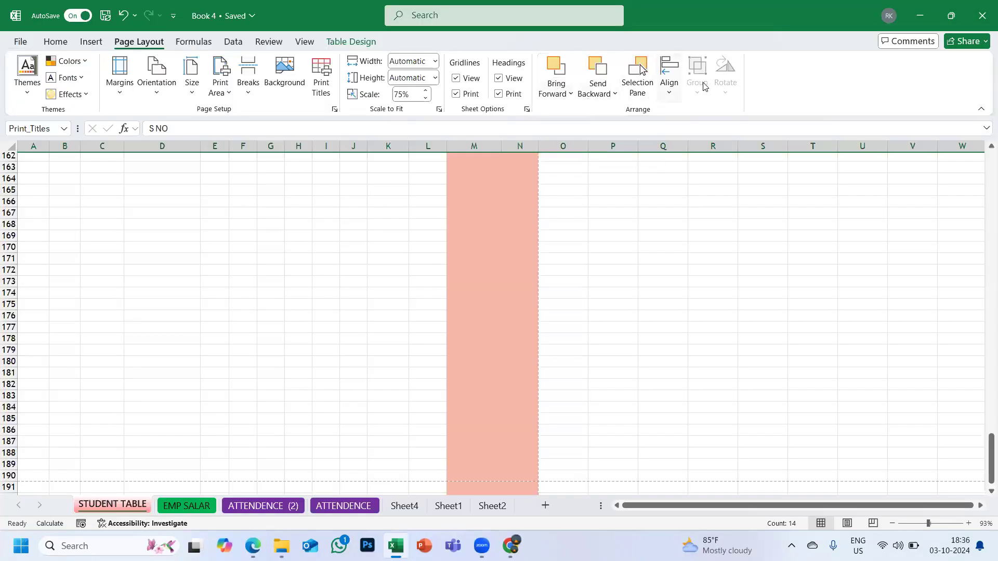
- Draw a rectangle about 1.32 cm high and 10.31 cm wide across columns D to K around rows 168–170
left_click(725, 64)
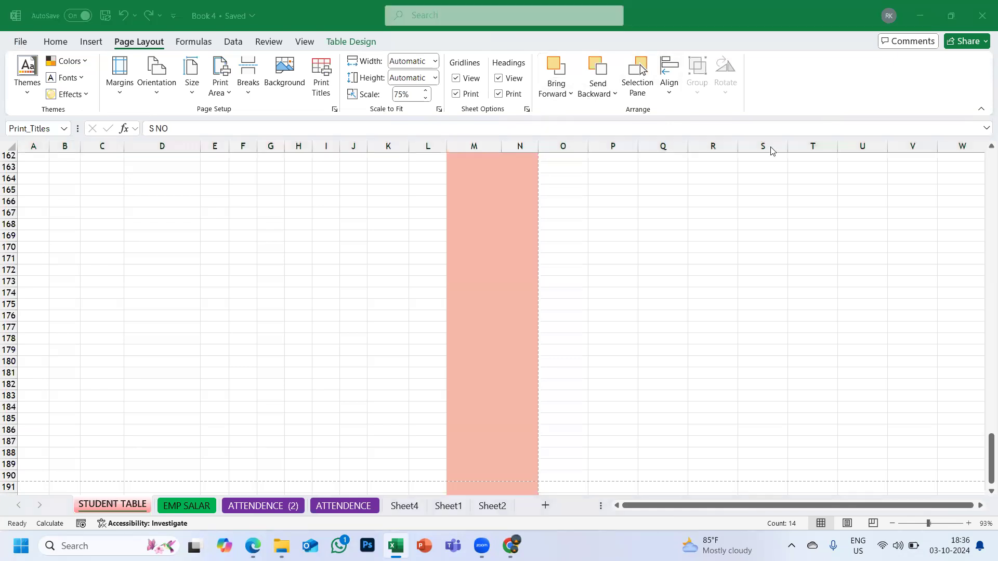
left_click(90, 41)
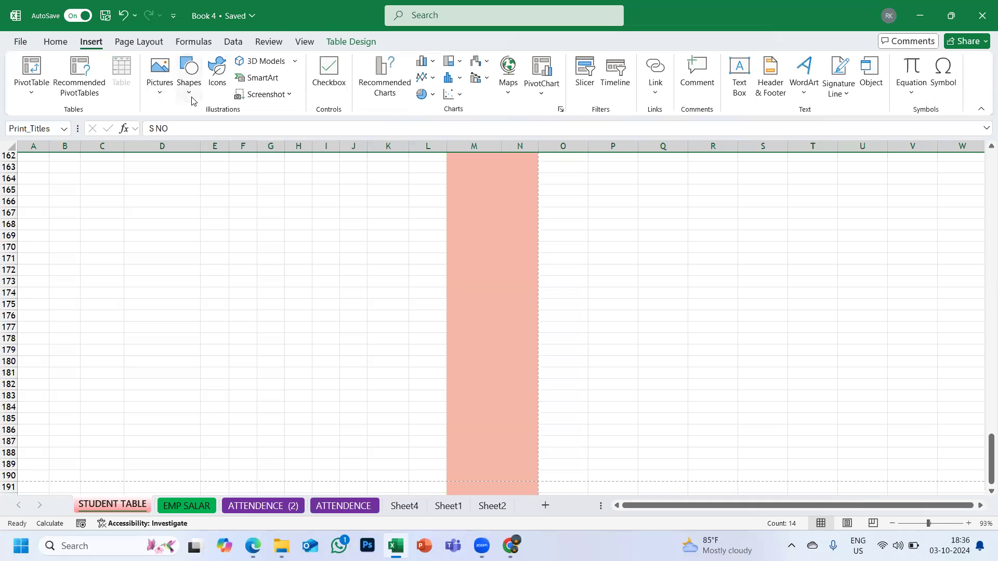
left_click(189, 75)
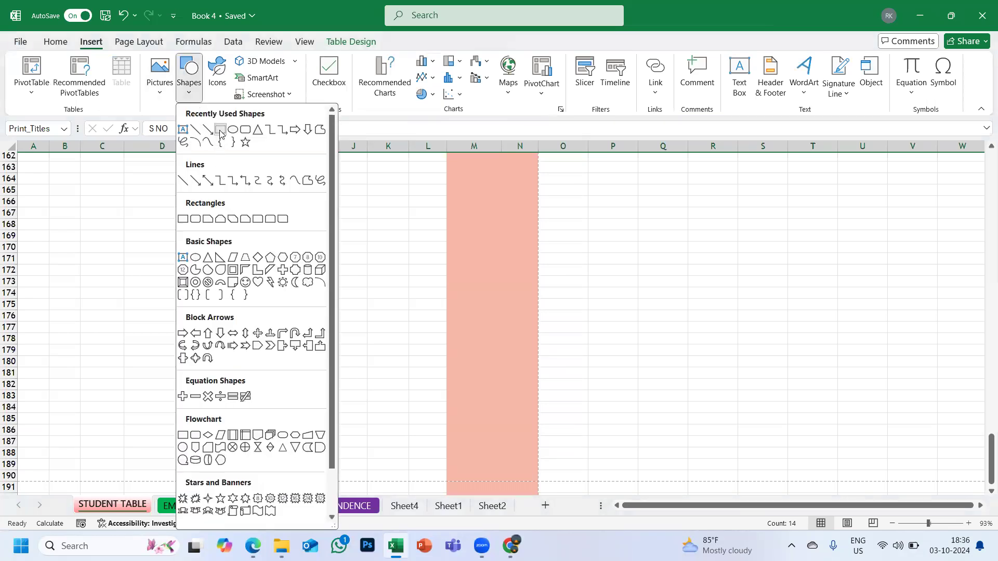
left_click(220, 130)
left_click_drag(151, 216, 387, 247)
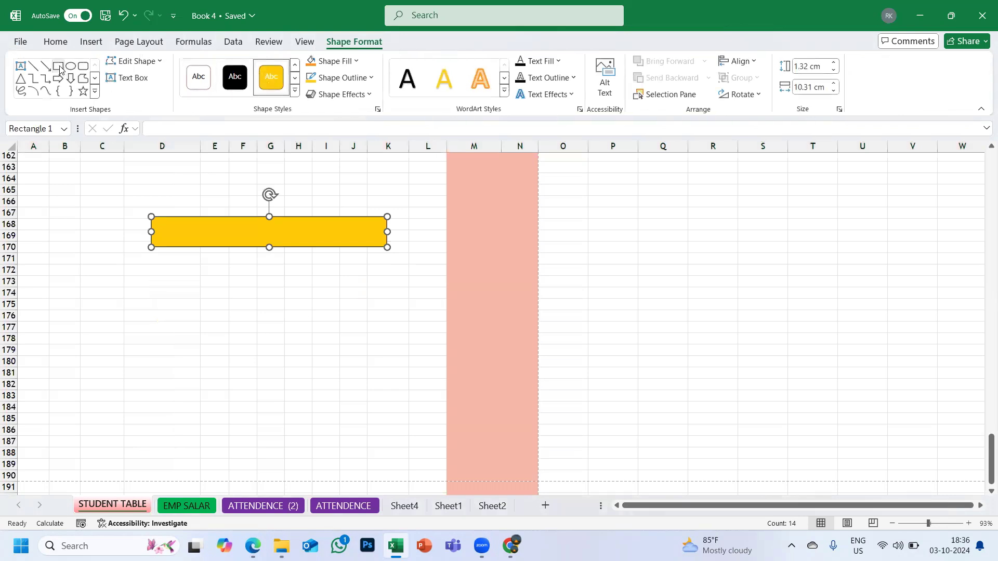
- Draw an isosceles triangle about 7.17 cm high and 7.33 cm wide near the rectangle's right end
left_click(95, 93)
left_click(95, 86)
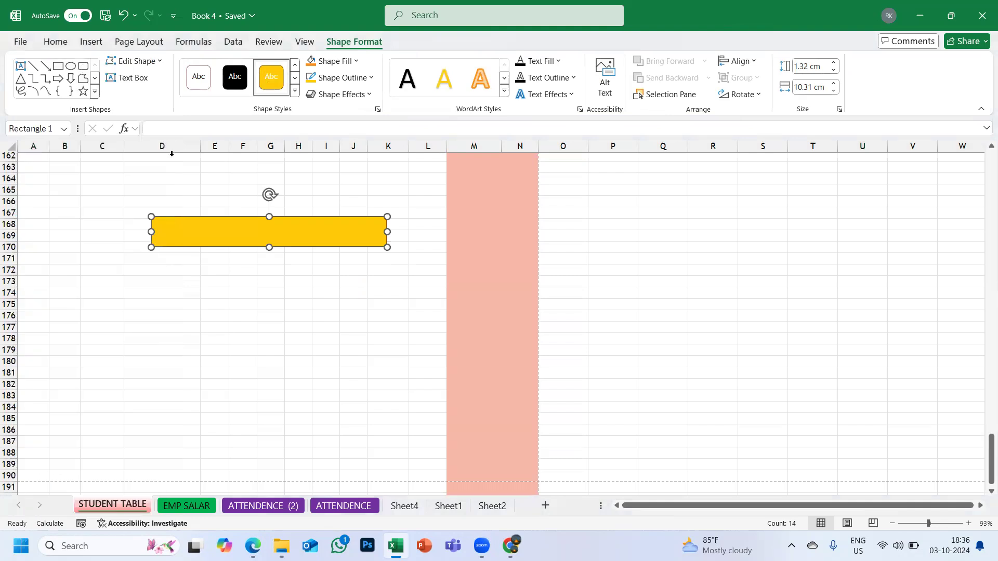
left_click_drag(335, 166, 504, 331)
left_click_drag(437, 285, 413, 329)
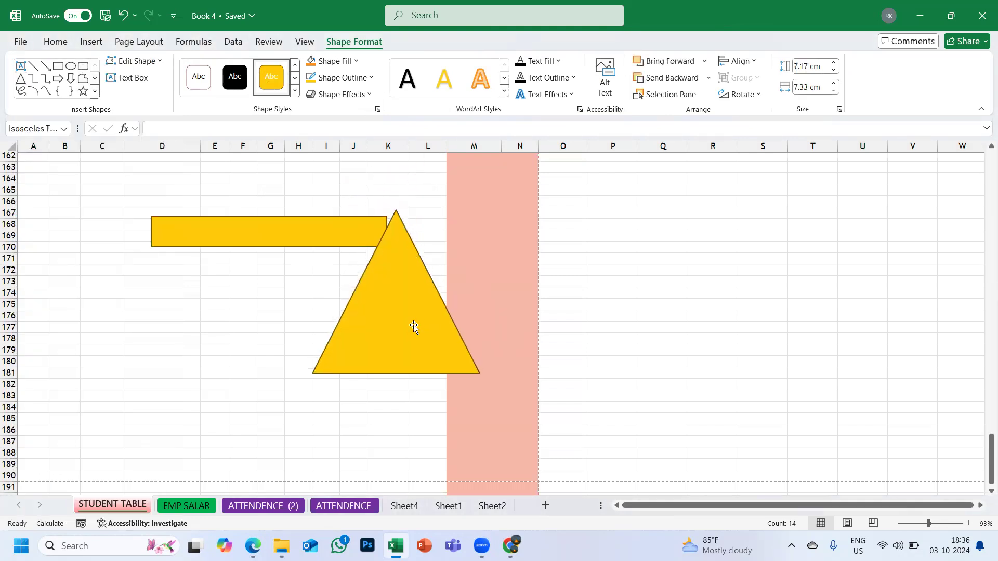
- Rotate the triangle to point right and move it over the rectangle's right end, forming an arrow
left_click_drag(397, 187, 567, 288)
left_click_drag(370, 286, 366, 235)
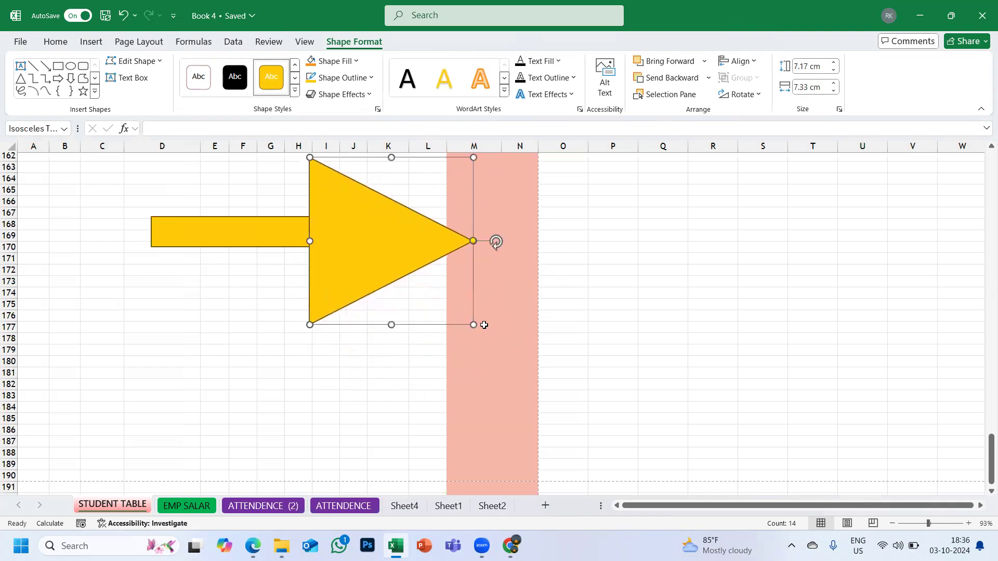
left_click(504, 293)
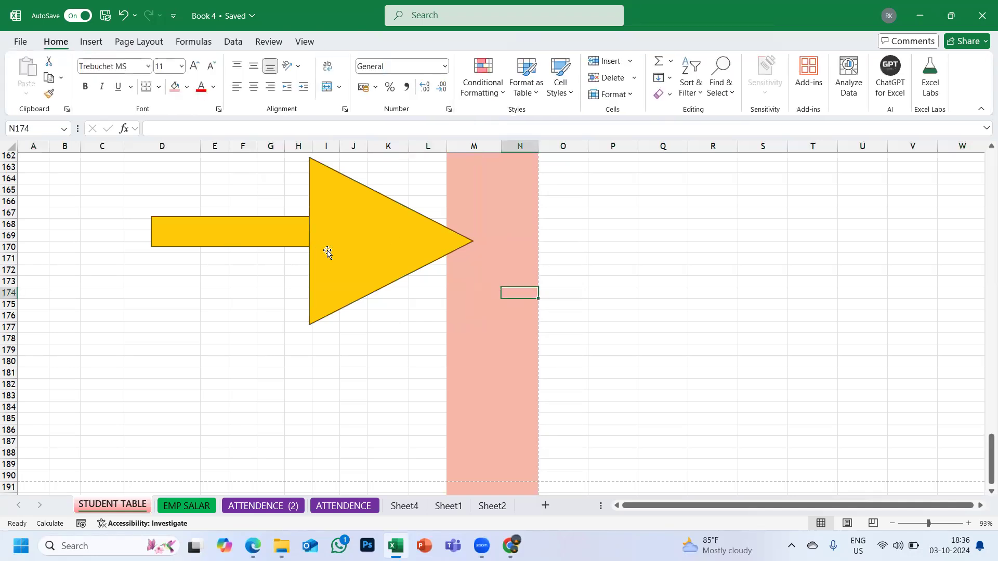
left_click(248, 237)
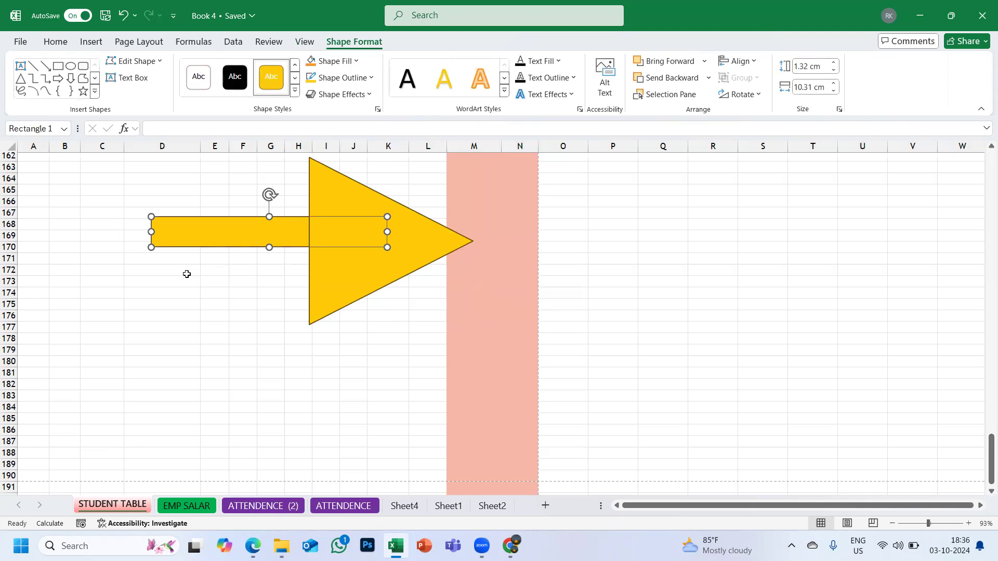
left_click(378, 330)
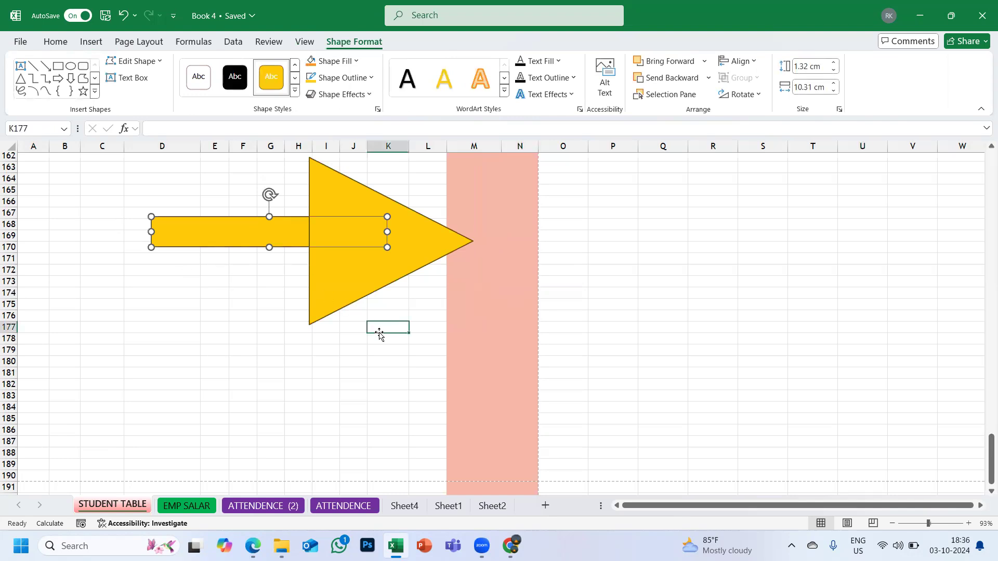
- Fill the triangle with standard green, and select the yellow rectangle
left_click(341, 239)
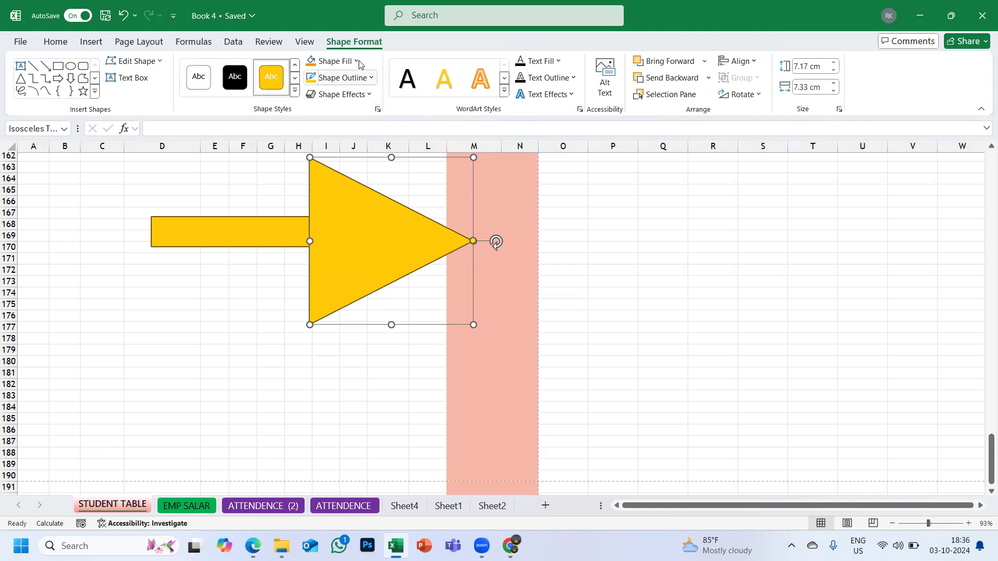
left_click(319, 61)
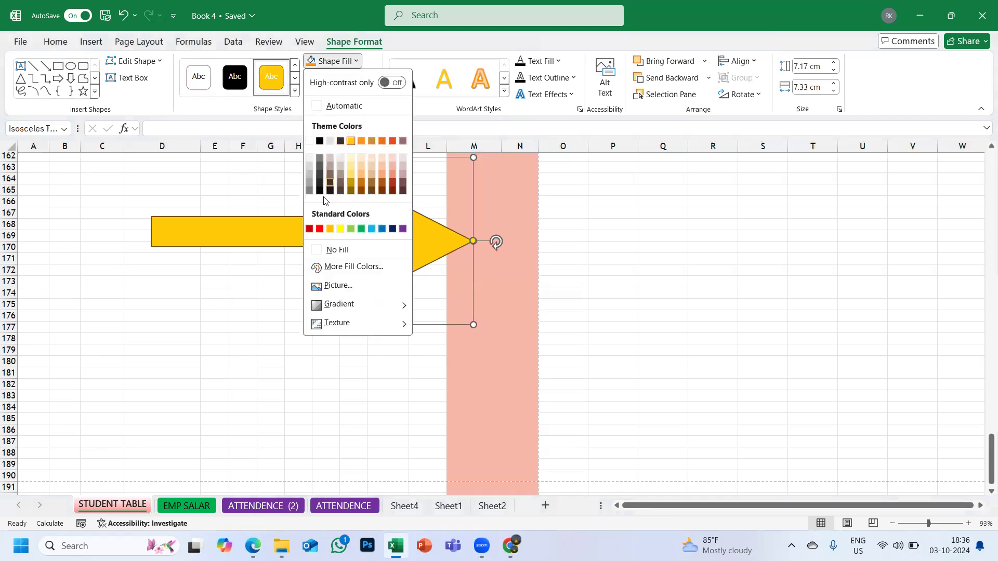
left_click(362, 229)
left_click(225, 347)
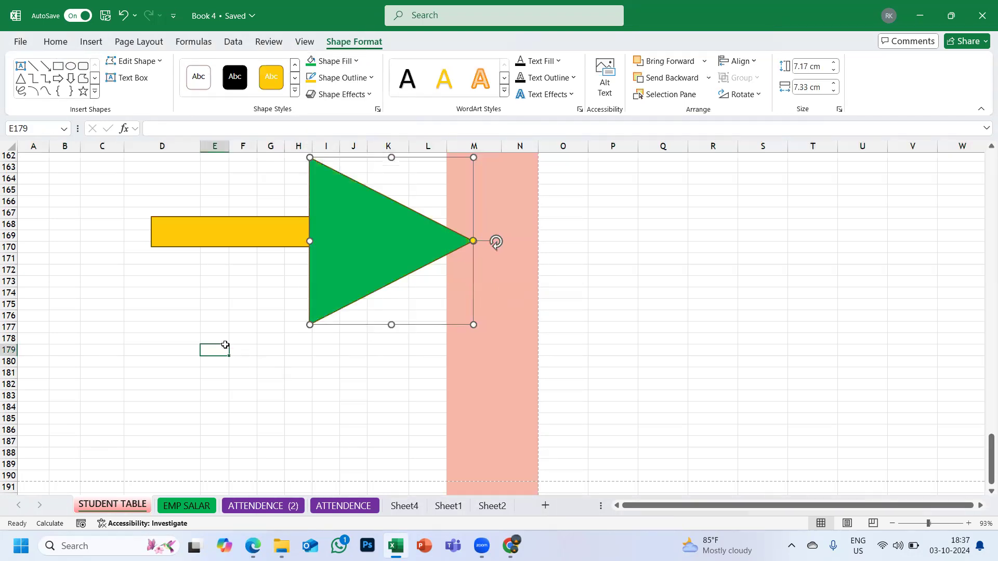
left_click(215, 232)
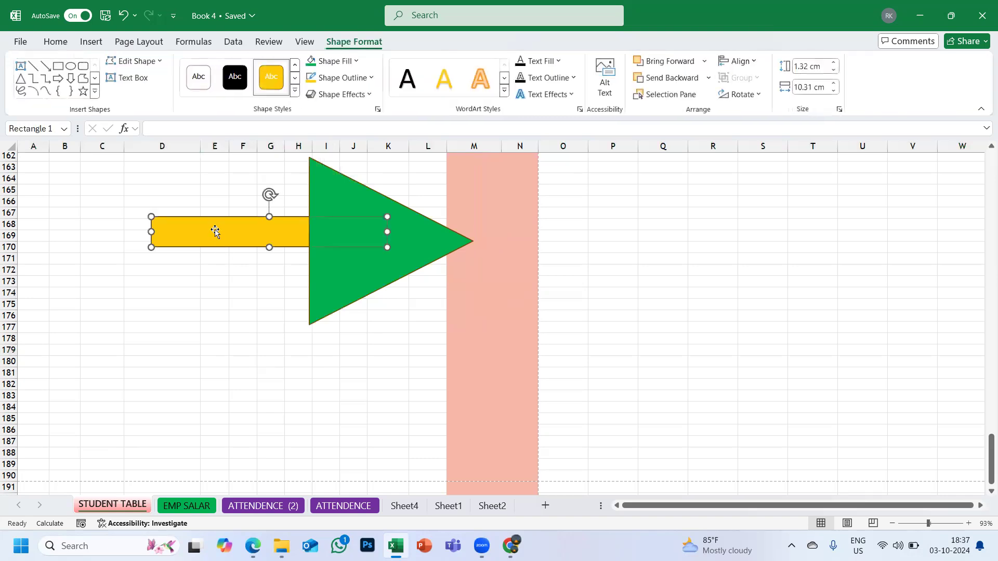
- Send the green triangle backward so that it lies behind the yellow rectangle
left_click(340, 285)
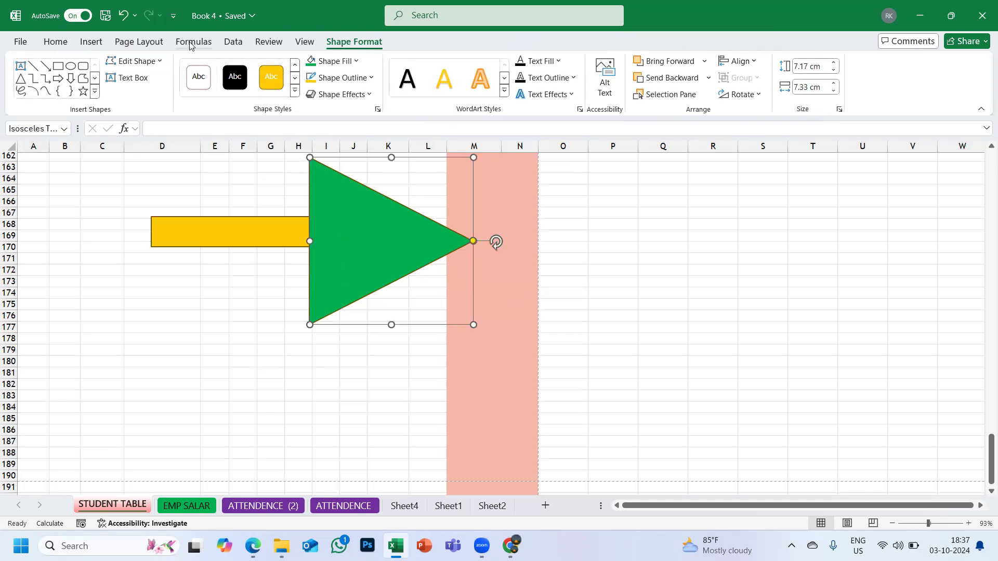
left_click(156, 43)
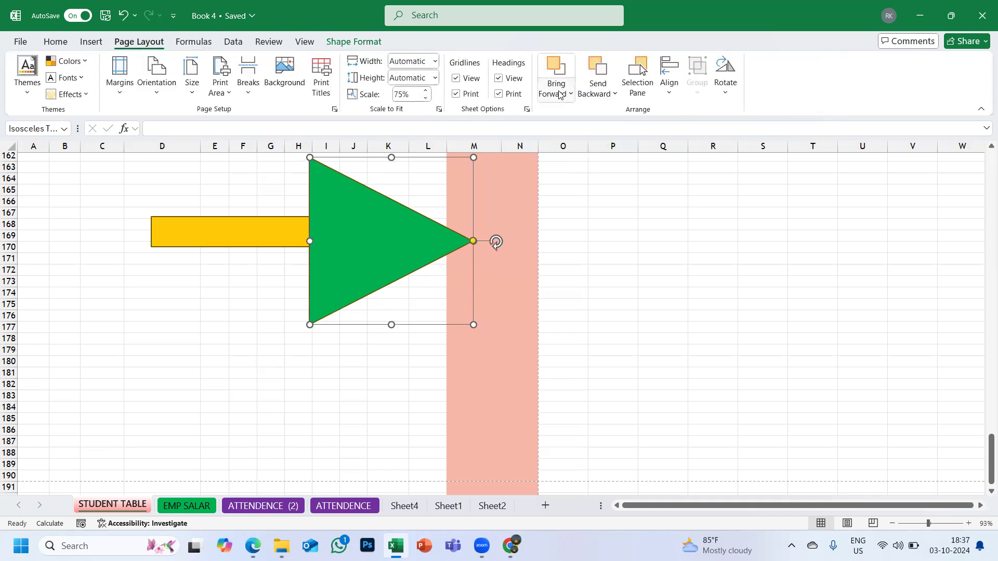
left_click(614, 99)
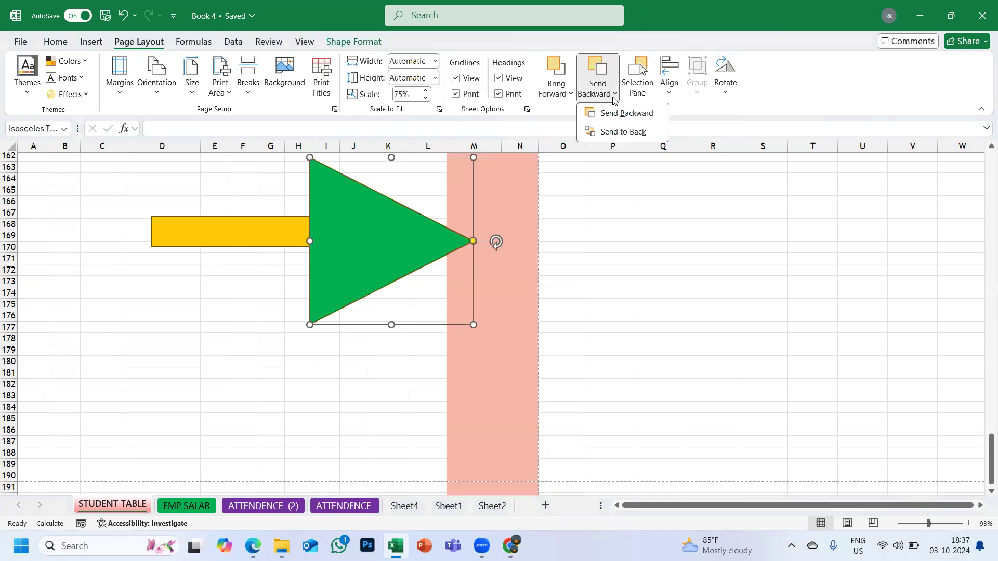
left_click(619, 112)
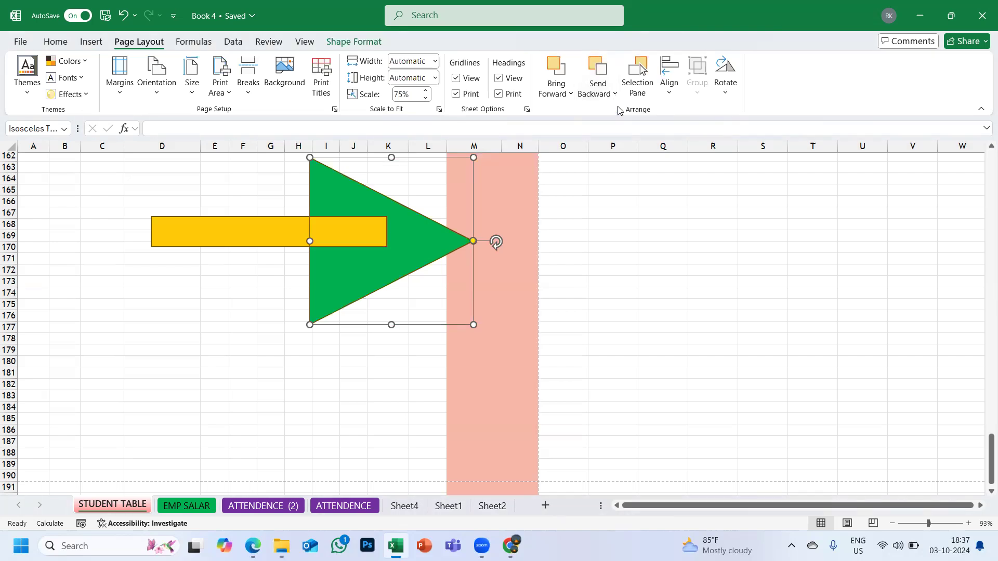
left_click(402, 338)
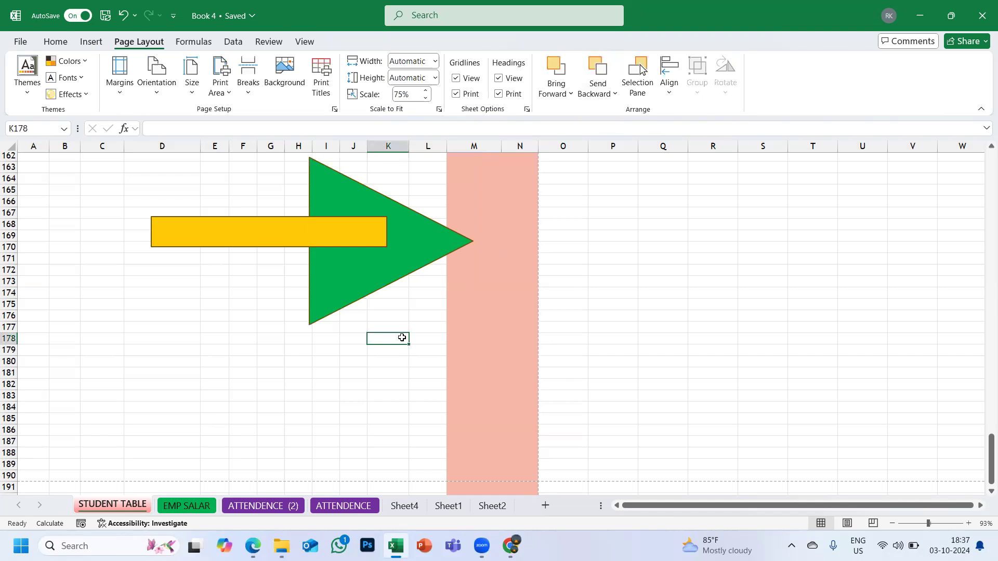
- Bring the green triangle to the front, then slide it along the yellow rectangle and back to the rectangle's right end
left_click(258, 224)
left_click(360, 194)
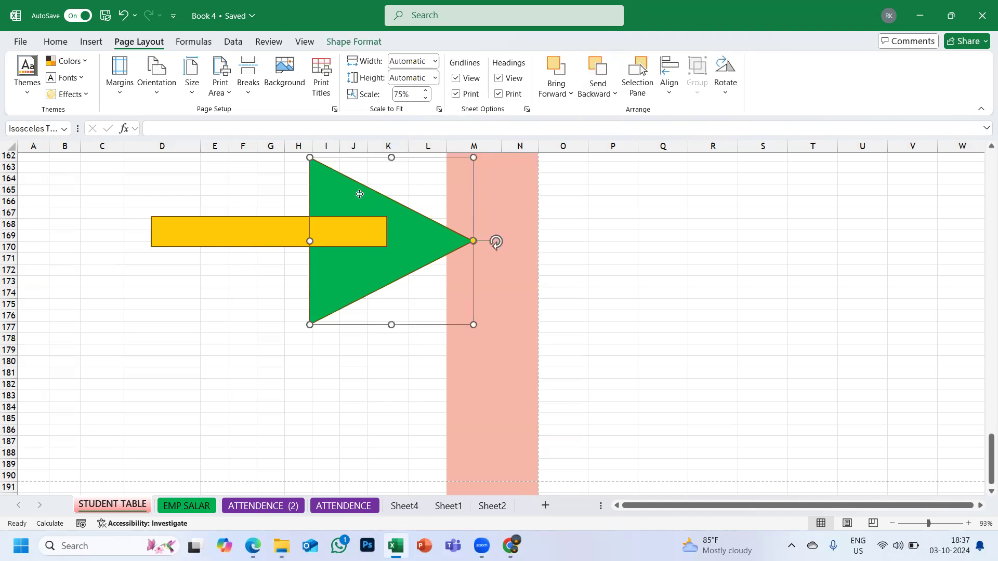
left_click(556, 93)
left_click(590, 132)
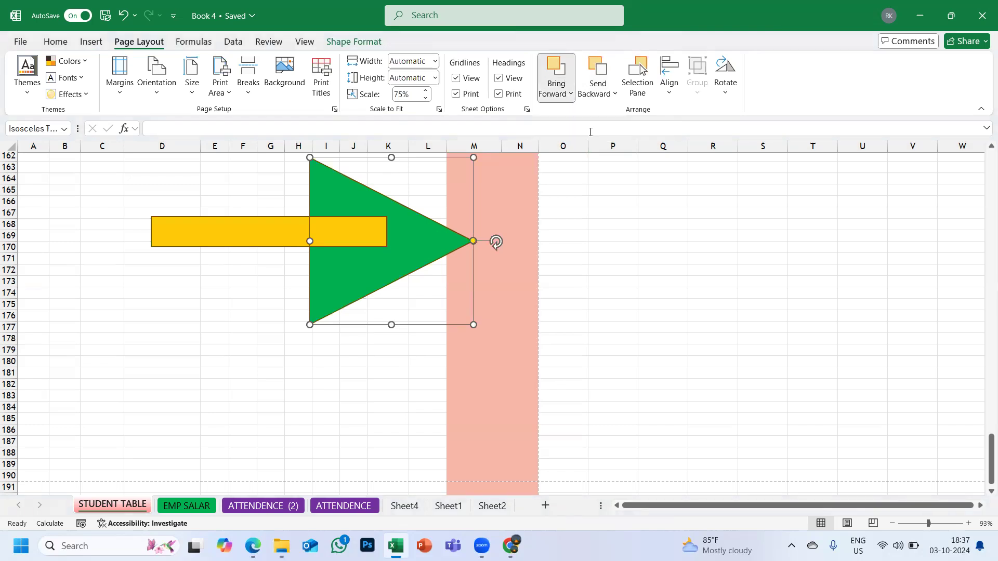
left_click_drag(329, 236, 239, 227)
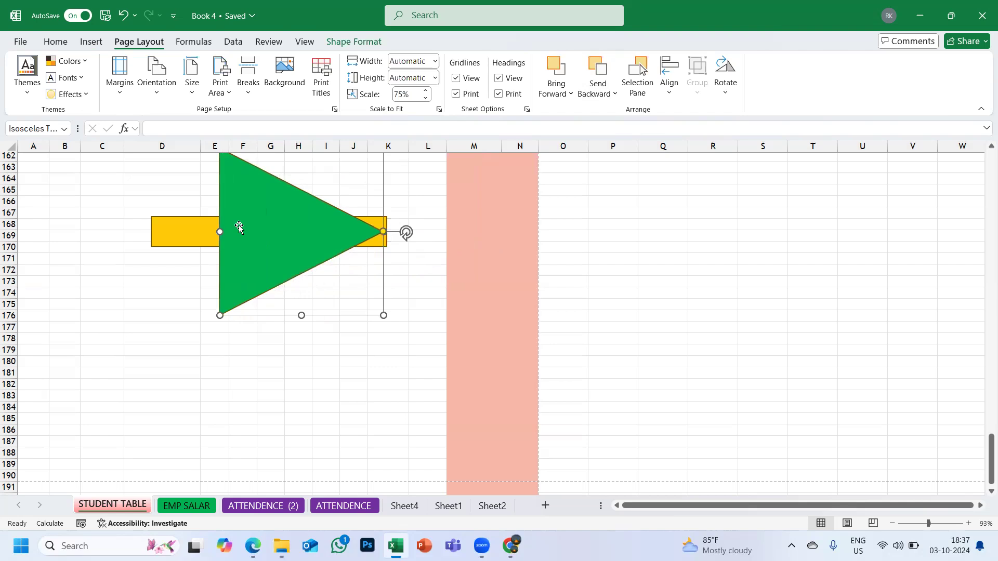
left_click_drag(239, 227, 333, 240)
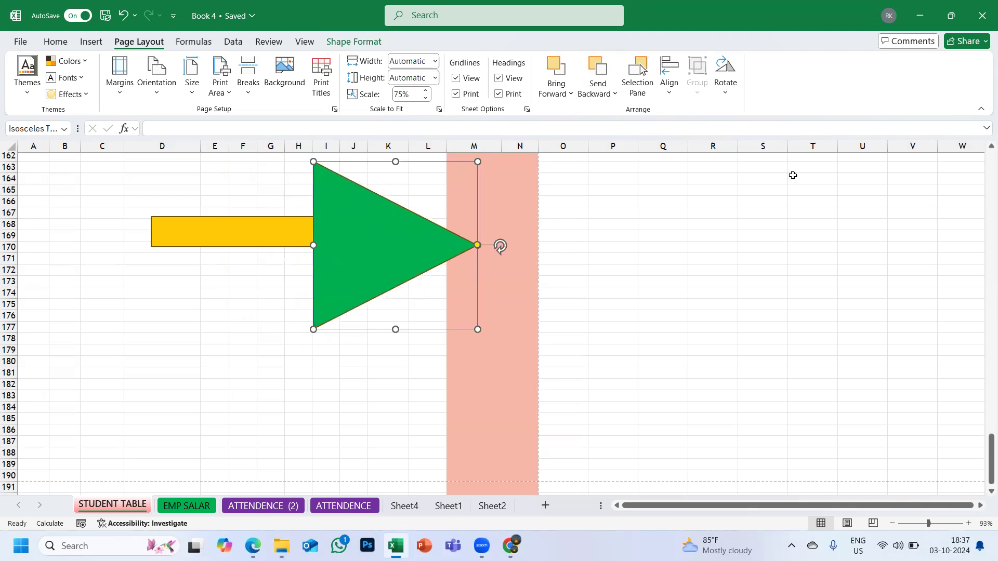
left_click(668, 92)
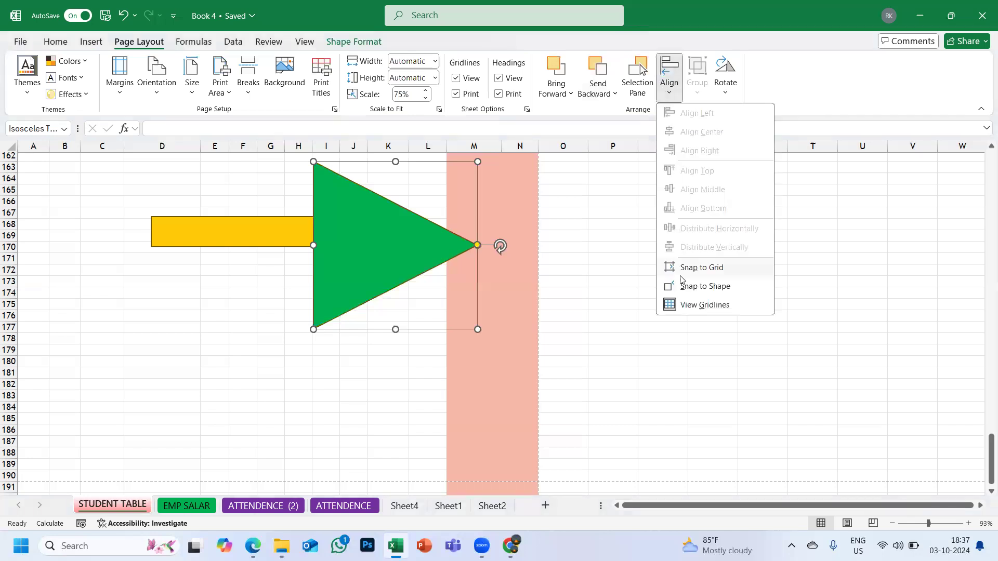
left_click(543, 234)
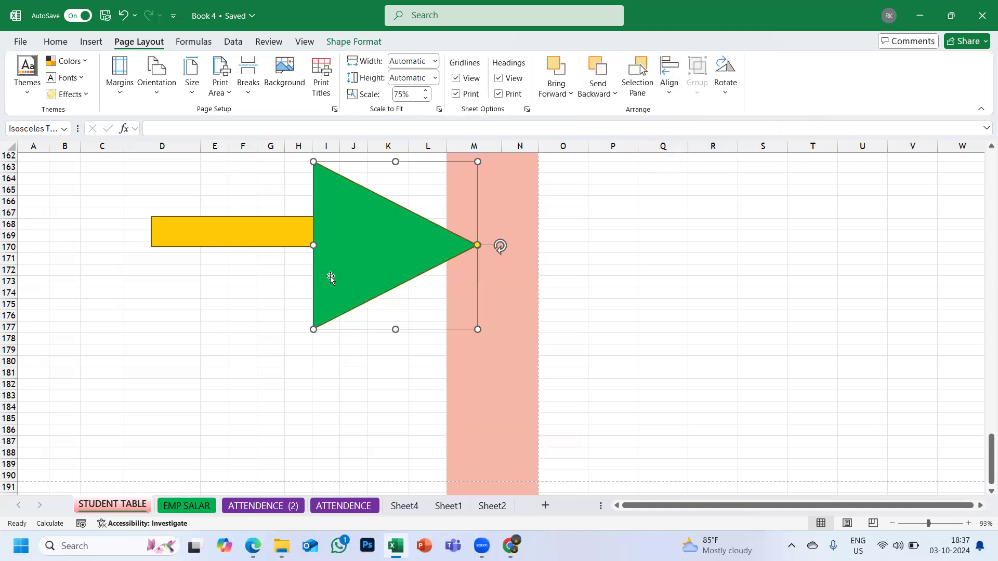
- Shift the triangle slightly up and the rectangle slightly left, and group the two shapes into one object
mouse_move(334, 274)
left_mouse_down()
mouse_move(591, 302)
mouse_move(327, 271)
mouse_move(388, 270)
mouse_move(340, 263)
left_mouse_up()
left_click_drag(277, 236, 250, 238)
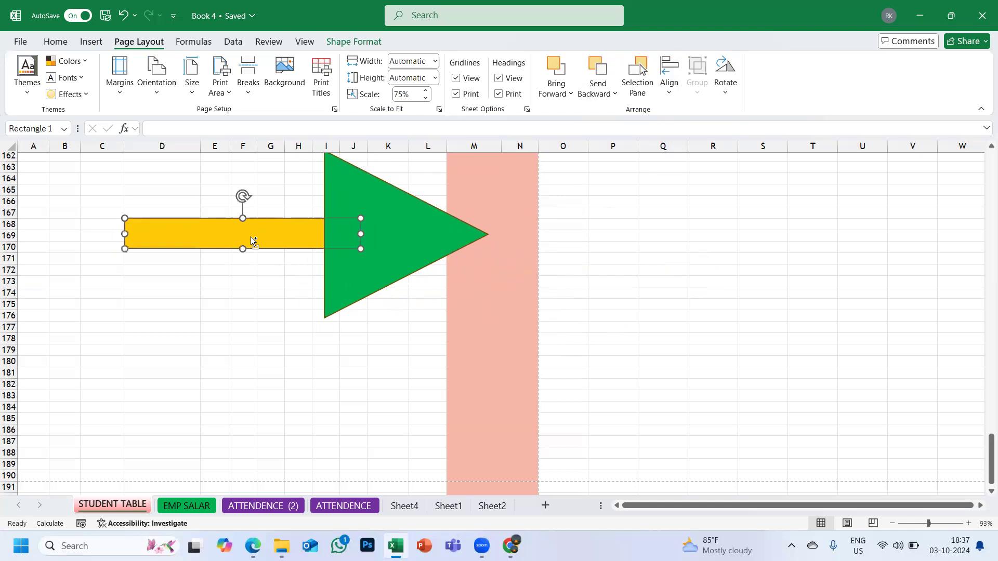
left_click(360, 185, "ctrl")
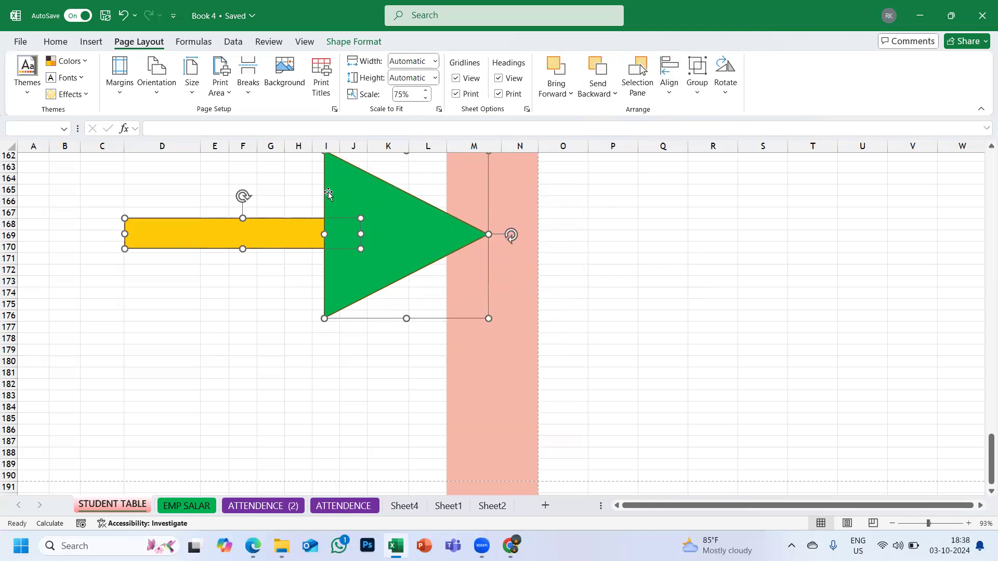
left_click(700, 96)
left_click(712, 118)
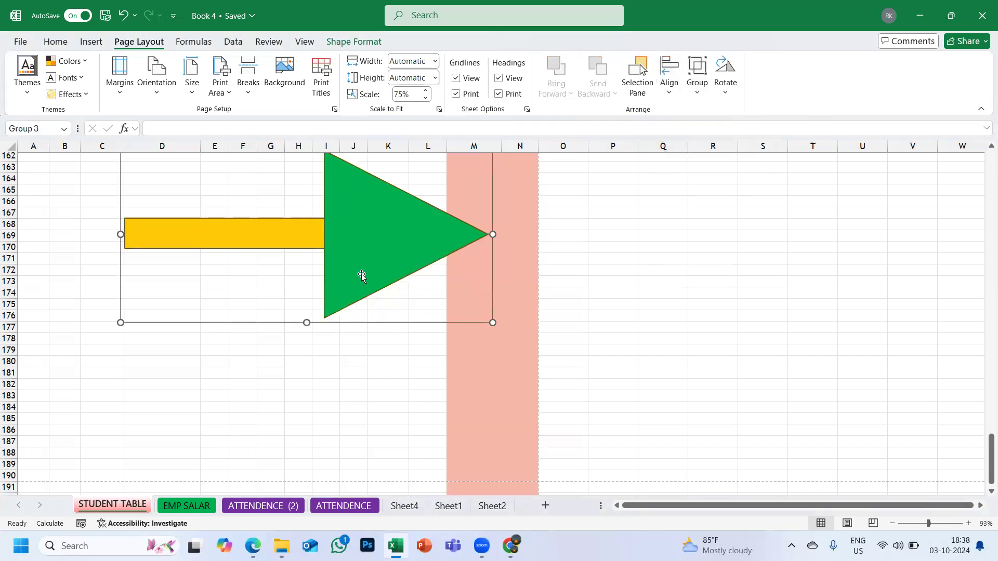
- Move the grouped arrow around the sheet and rotate it, including a 90° right turn, ending tilted slightly downward to the right
left_click_drag(339, 258, 266, 342)
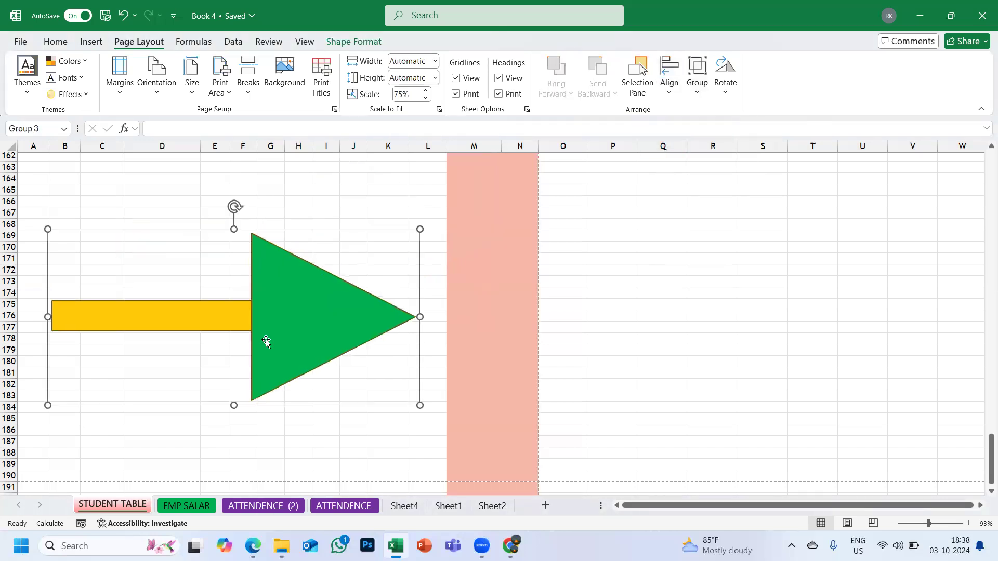
left_click_drag(282, 322, 330, 276)
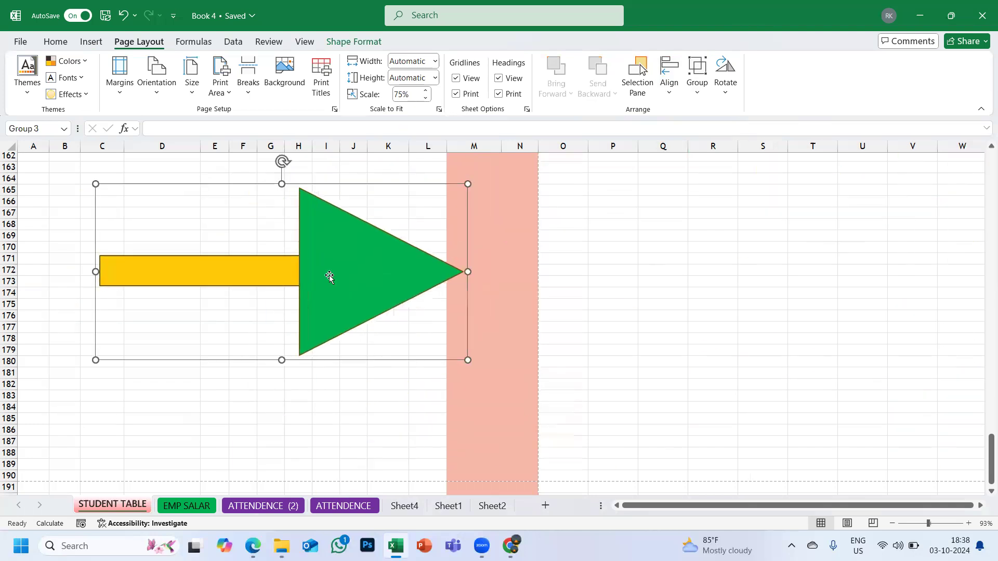
left_click_drag(282, 161, 167, 193)
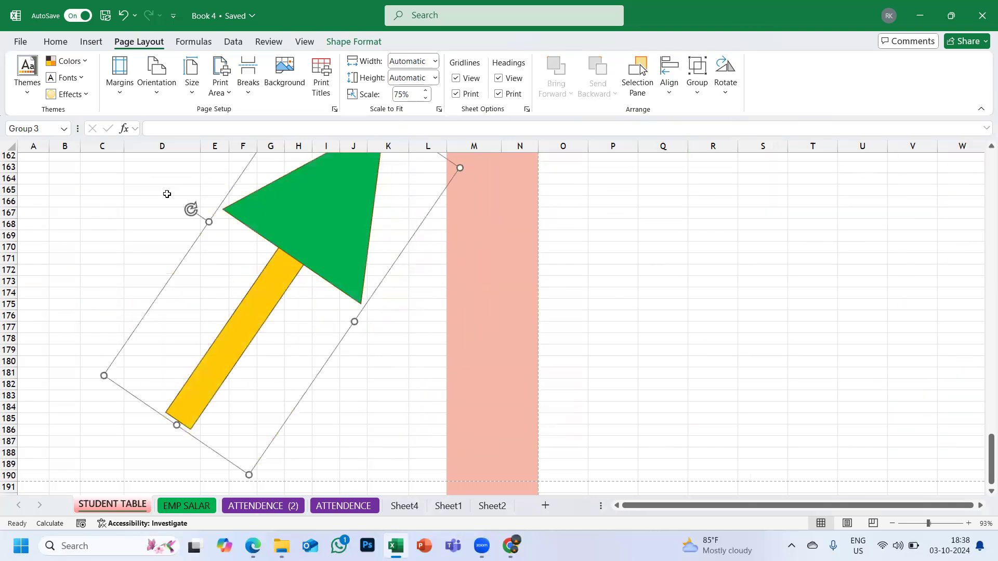
left_click(725, 76)
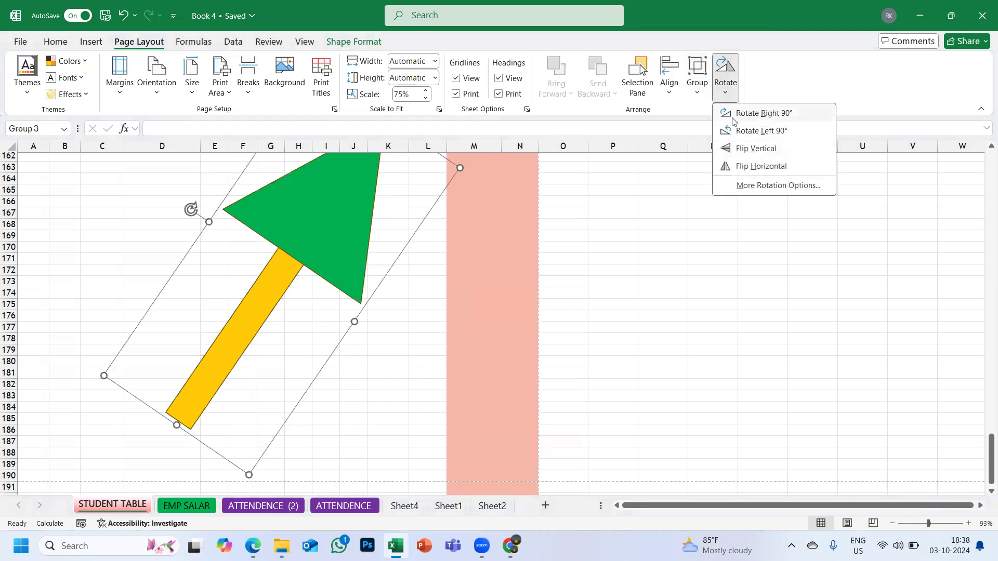
left_click(732, 121)
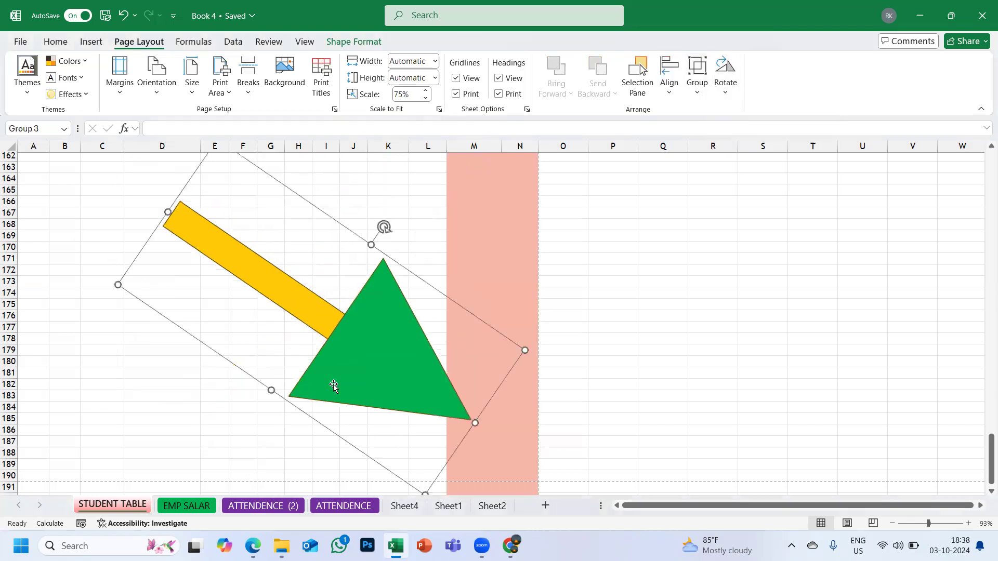
left_click_drag(384, 227, 329, 251)
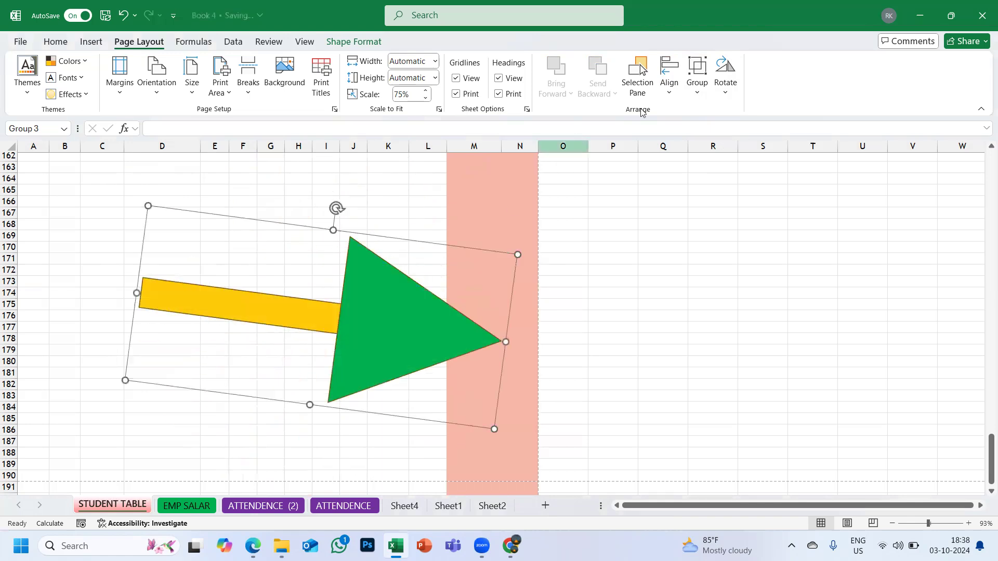
- Ungroup the arrow and move the green triangle away from the rectangle to columns O to R
left_click(700, 87)
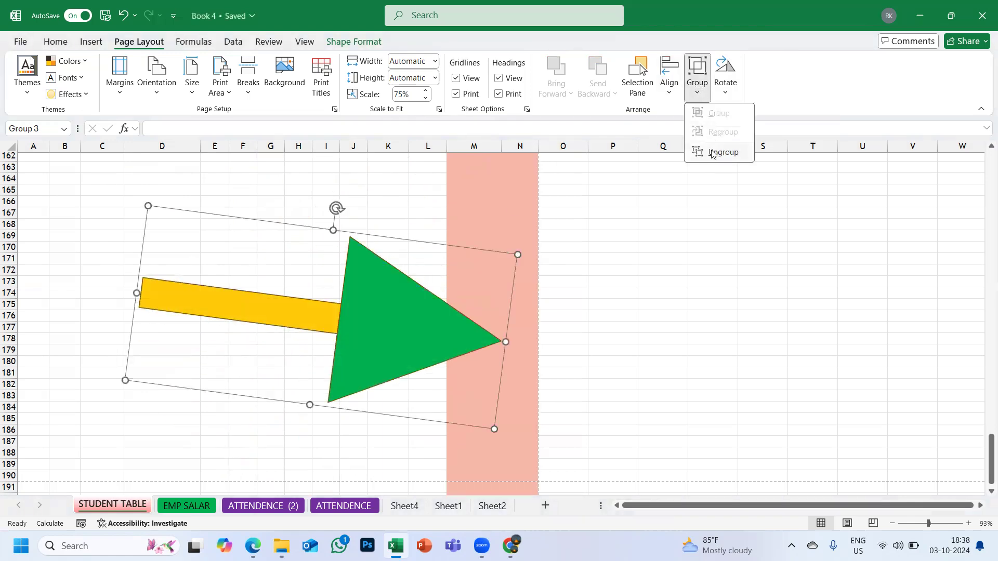
left_click(728, 151)
left_click(596, 304)
left_click(379, 338)
left_click_drag(379, 341, 595, 349)
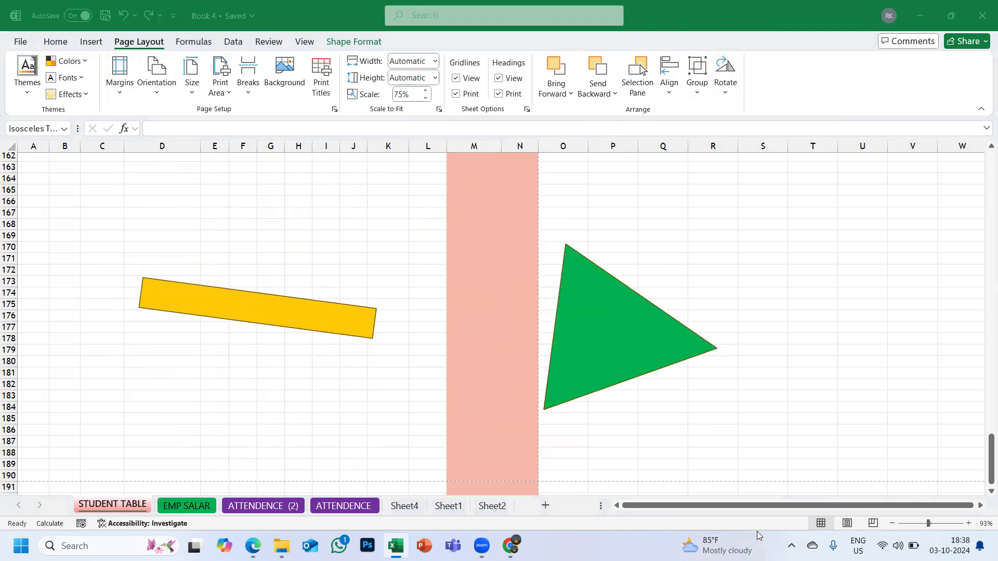
- Display the formula commands and look over the EMP SALAR sheet from its first row
left_click(197, 40)
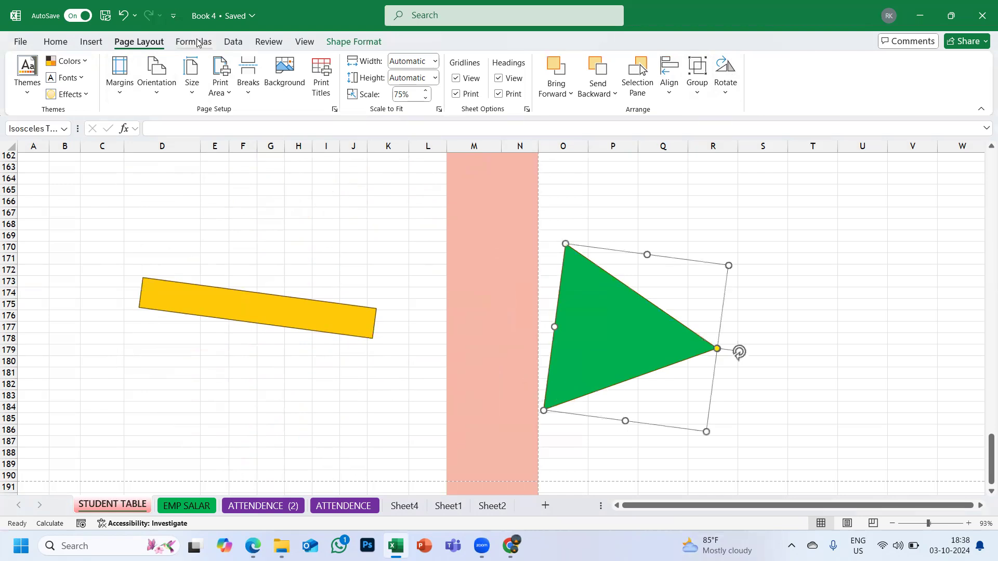
left_click(197, 42)
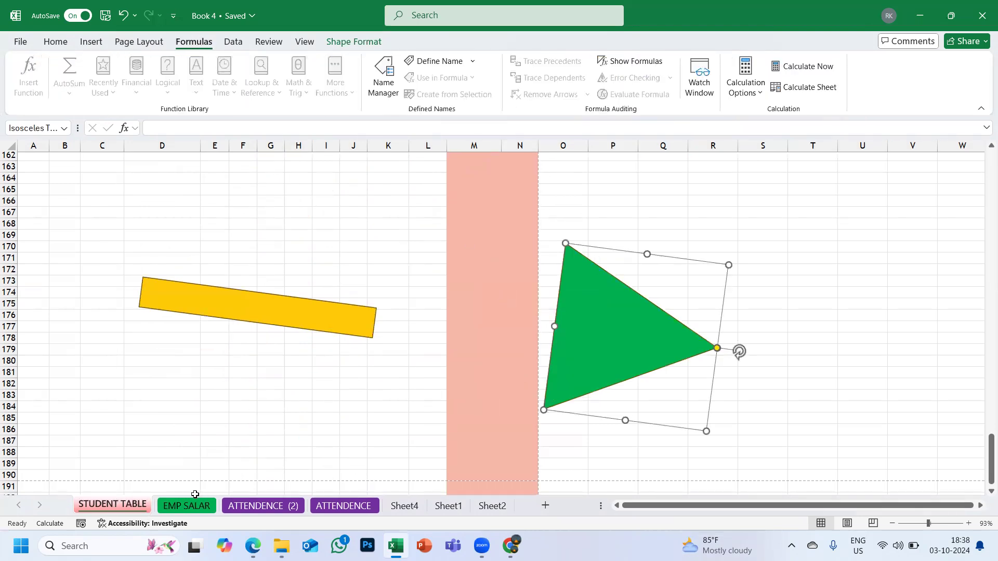
left_click(183, 507)
scroll(183, 423, "up", 5)
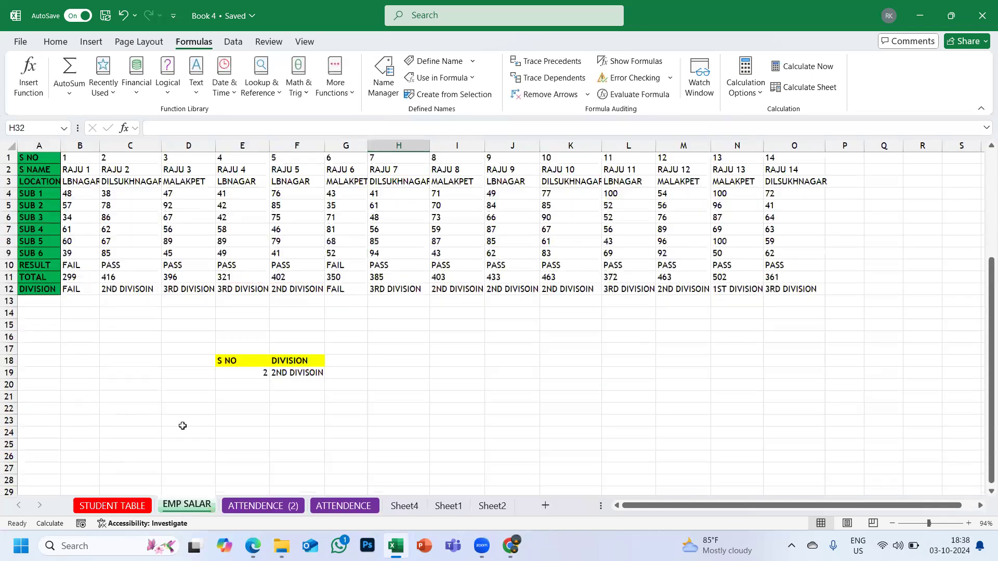
- Remove the fill color from rows 21 to 31 of the STUDENT TABLE sheet
left_click(120, 506)
scroll(211, 374, "up", 11)
scroll(211, 376, "up", 10)
scroll(212, 376, "up", 20)
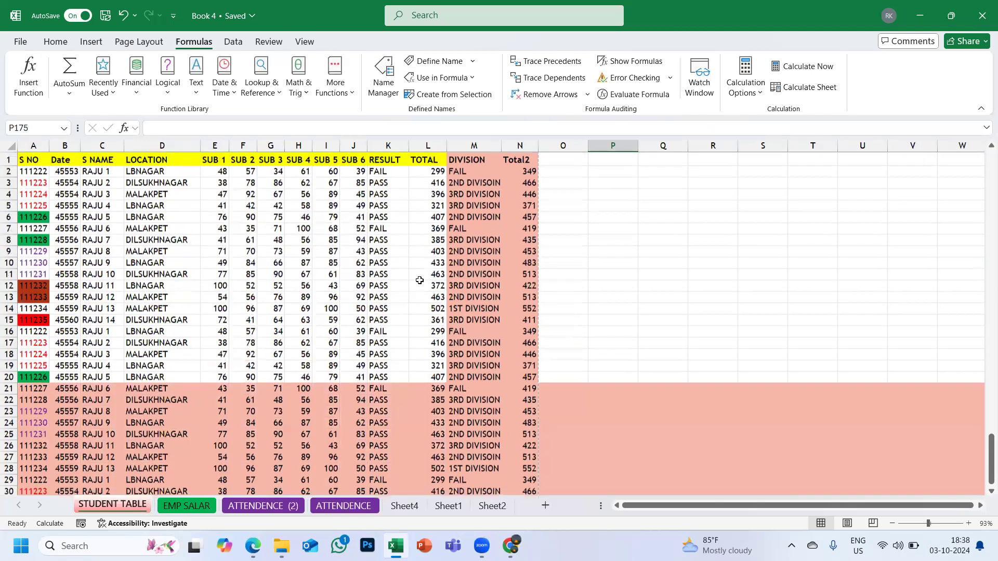
left_click(232, 248)
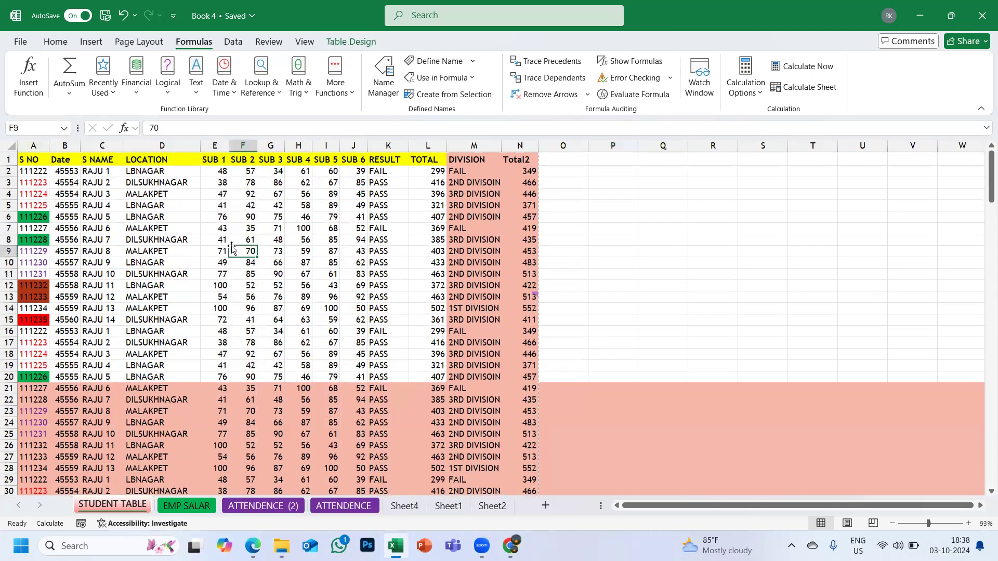
left_click_drag(10, 389, 33, 376)
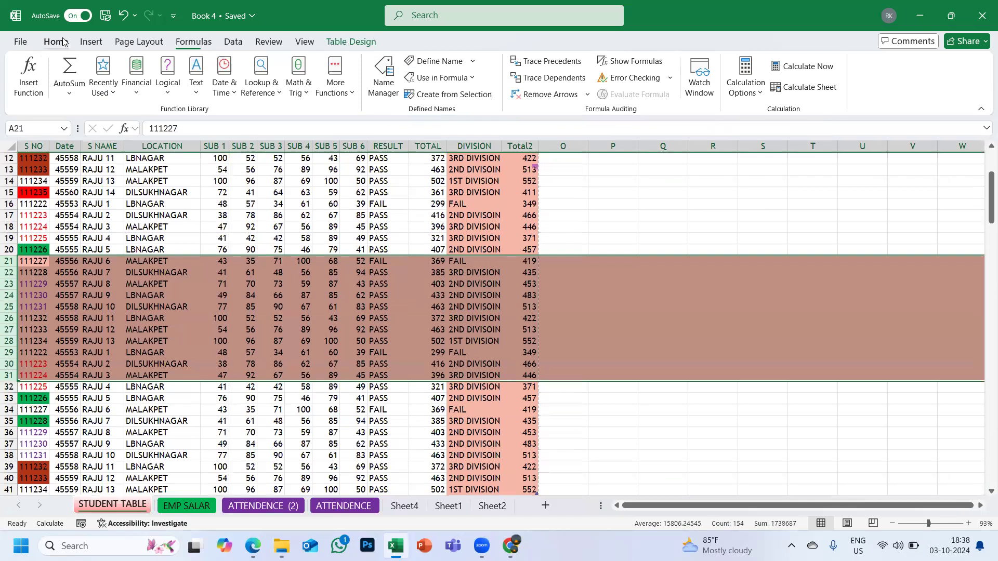
left_click(59, 41)
left_click(187, 86)
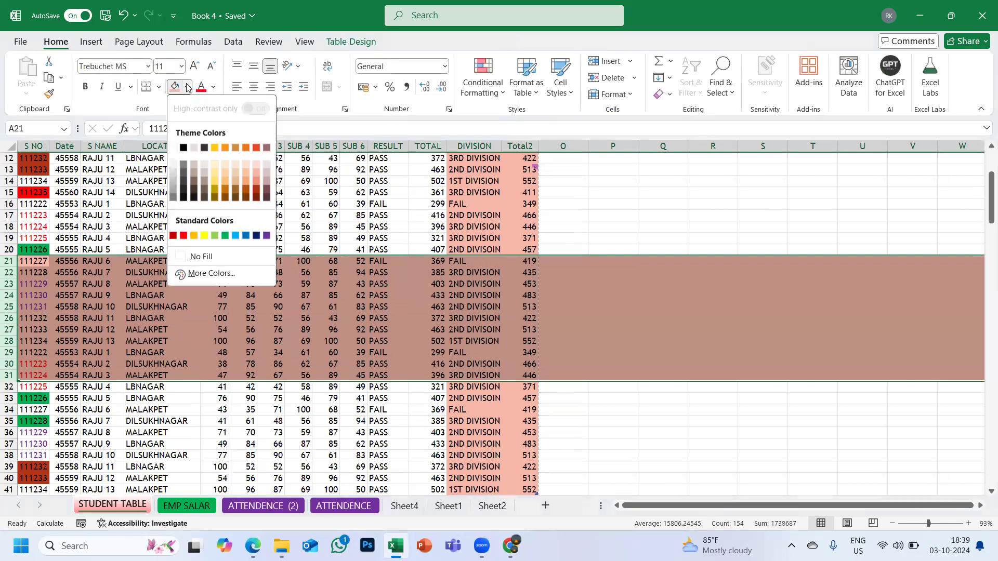
left_click(182, 253)
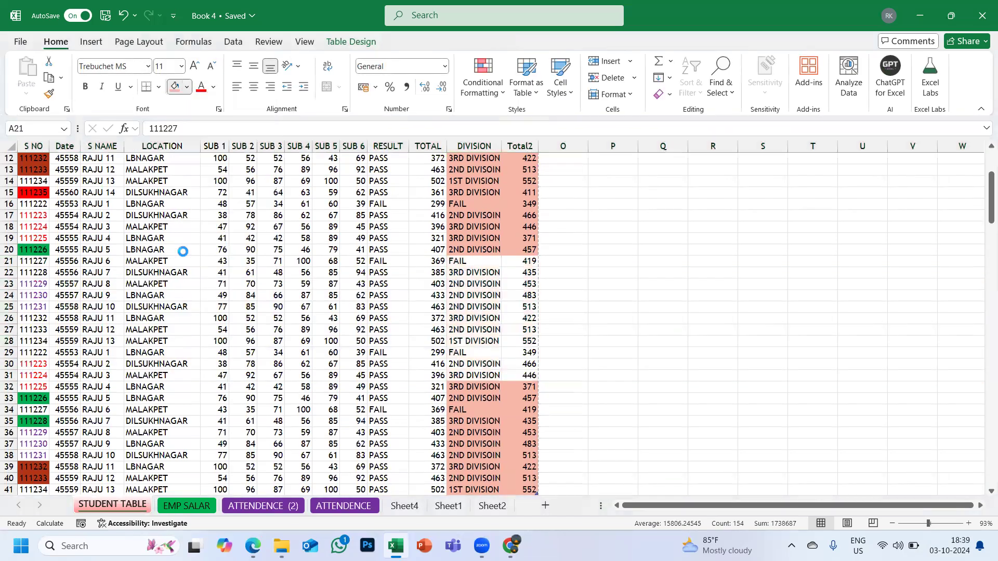
- Remove the fill color from the entire DIVISION and Total2 columns, M and N
scroll(182, 251, "up", 4)
left_click_drag(454, 145, 519, 147)
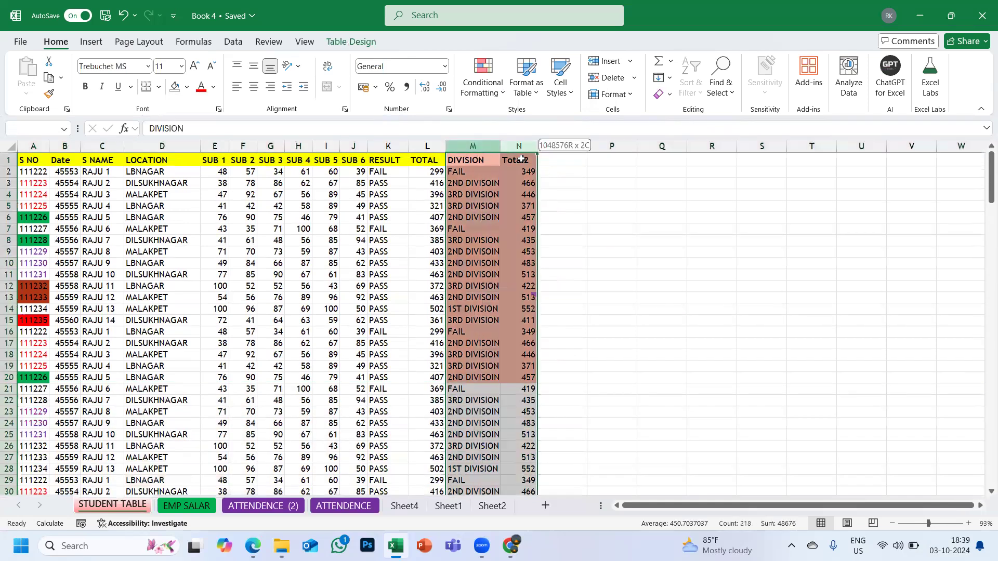
left_click(188, 87)
left_click(197, 256)
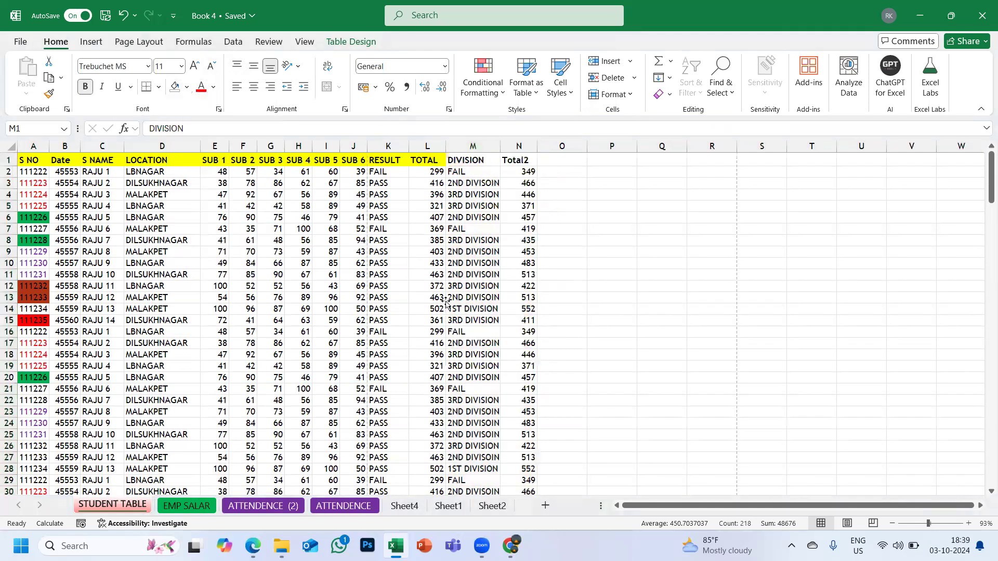
left_click(562, 297)
- Review the student table from its header row down past the last student record
scroll(503, 267, "up", 1)
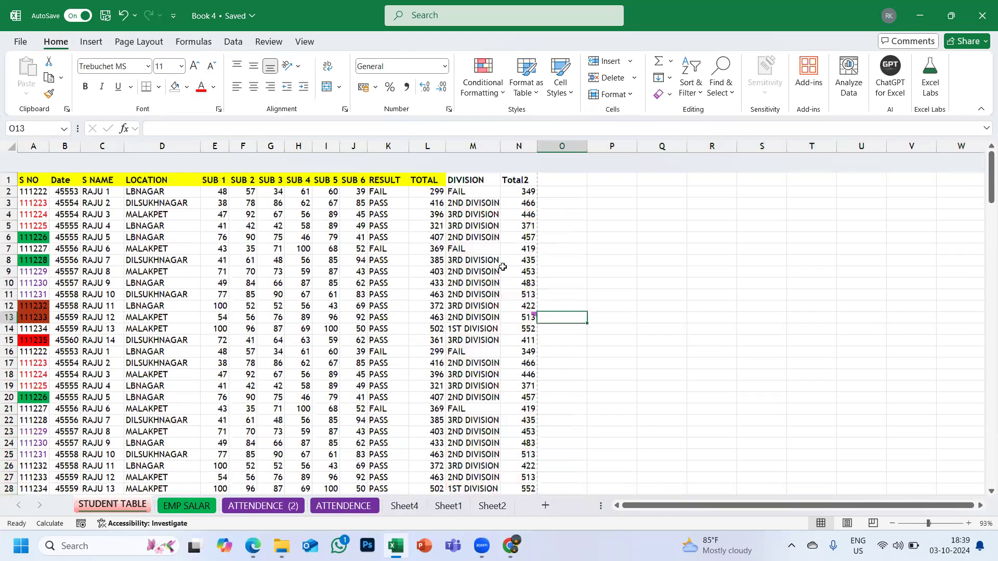
scroll(503, 266, "down", 1)
left_click(623, 285)
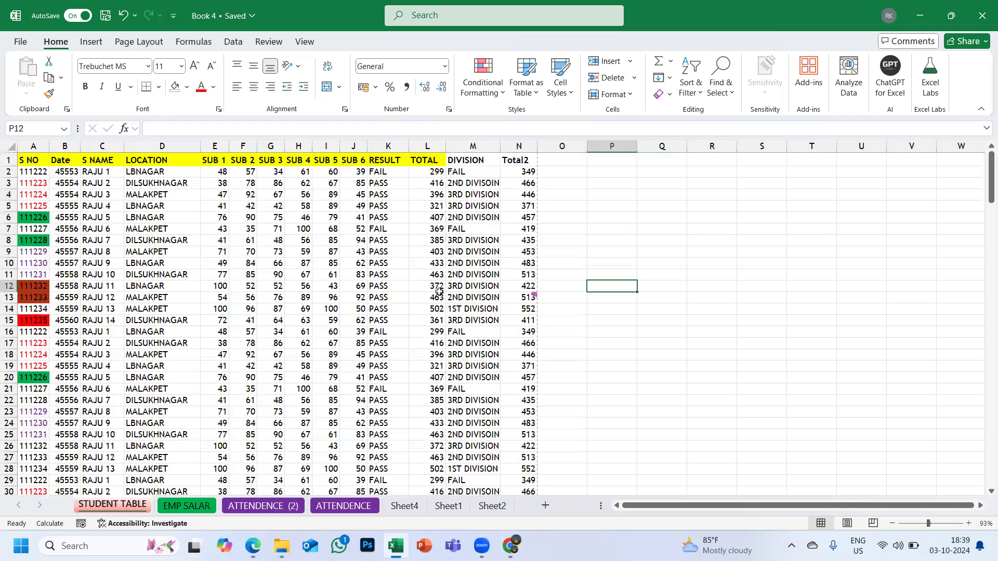
scroll(440, 291, "down", 20)
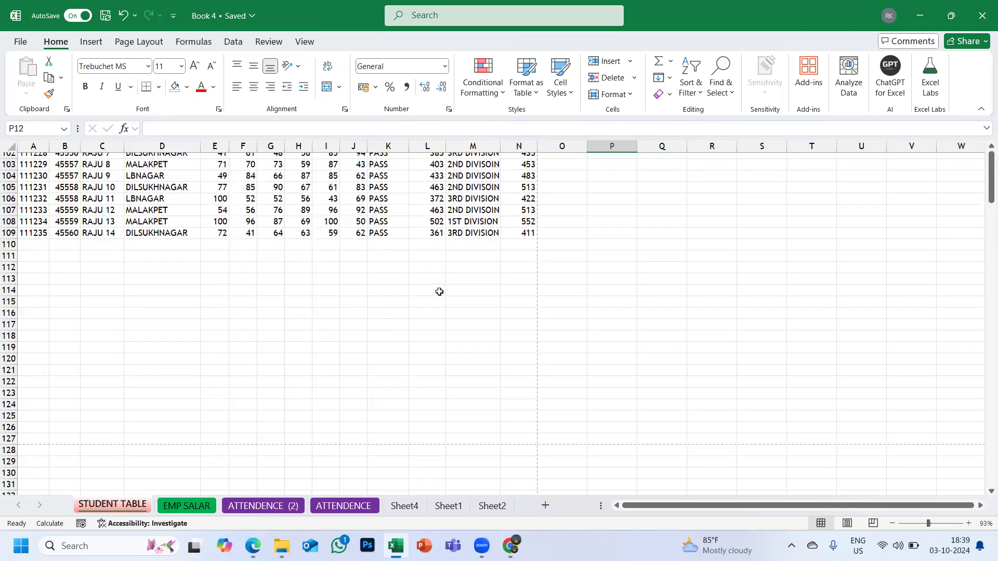
- Enter a formula in cell E111 that sums the SUB_1 range covering the whole SUB 1 column of student marks
scroll(439, 291, "up", 1)
left_click(212, 279)
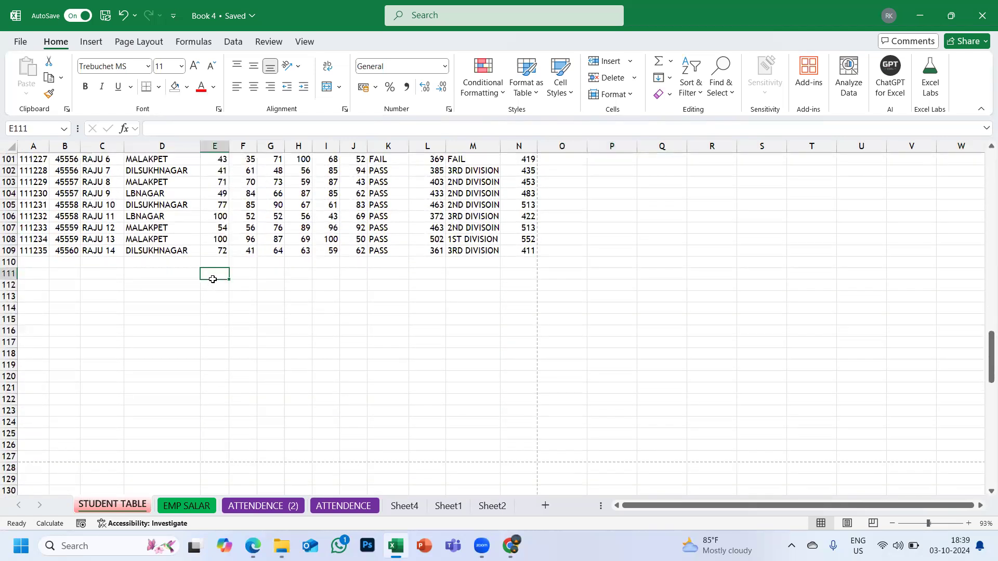
type("=")
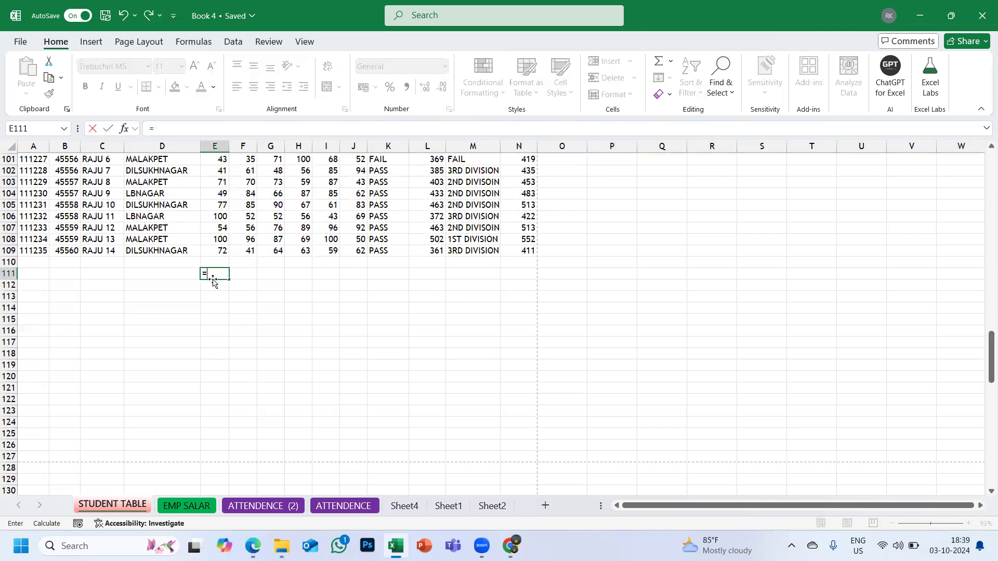
type("sum(")
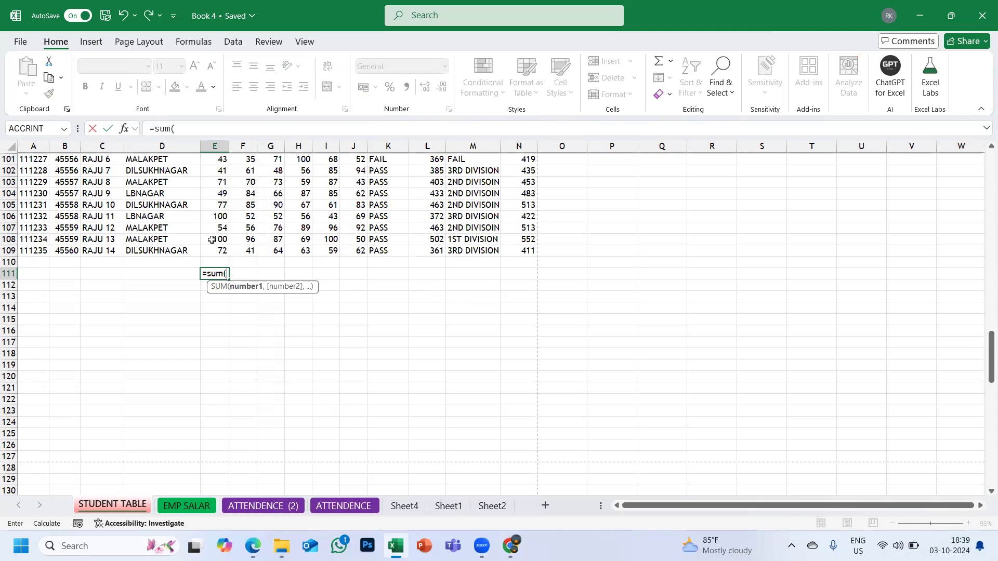
left_click_drag(211, 252, 214, 177)
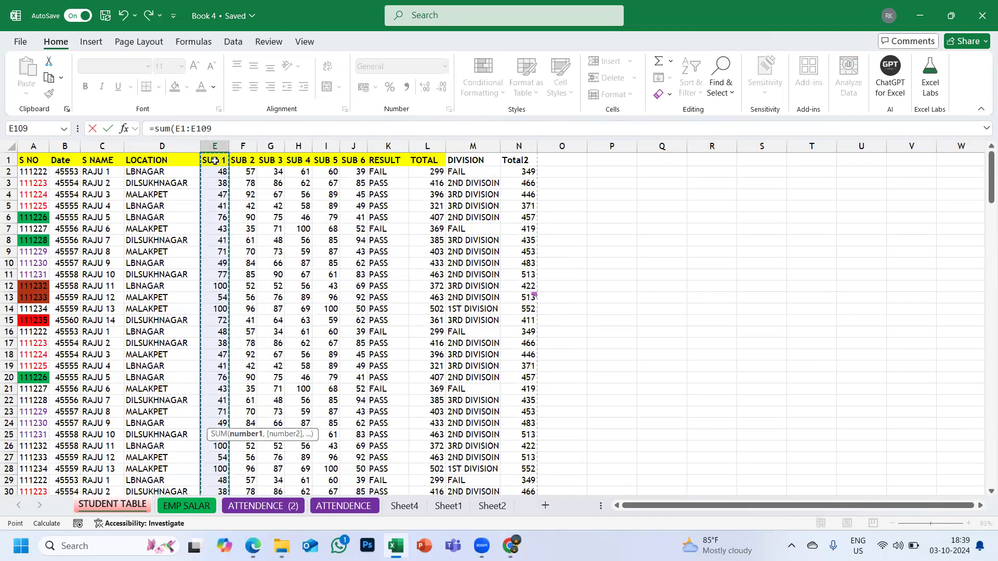
left_click(216, 154)
left_click(215, 154)
double_click(216, 154)
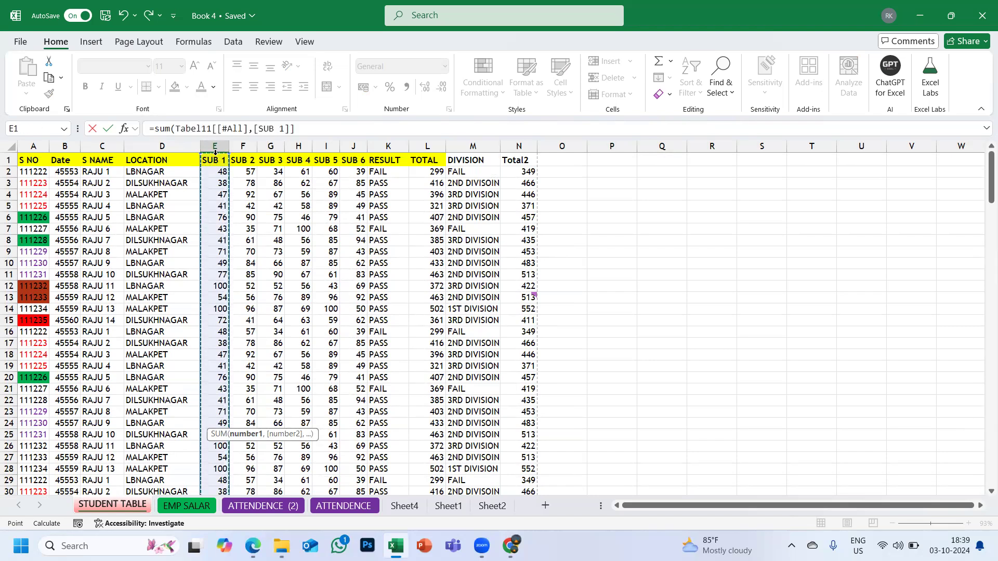
left_click(216, 154)
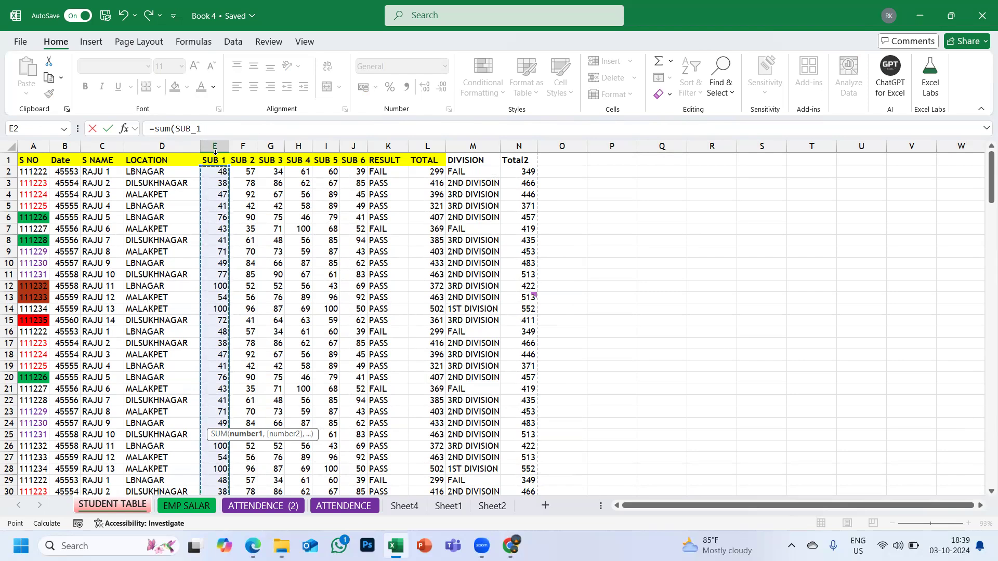
type(")")
key("Return")
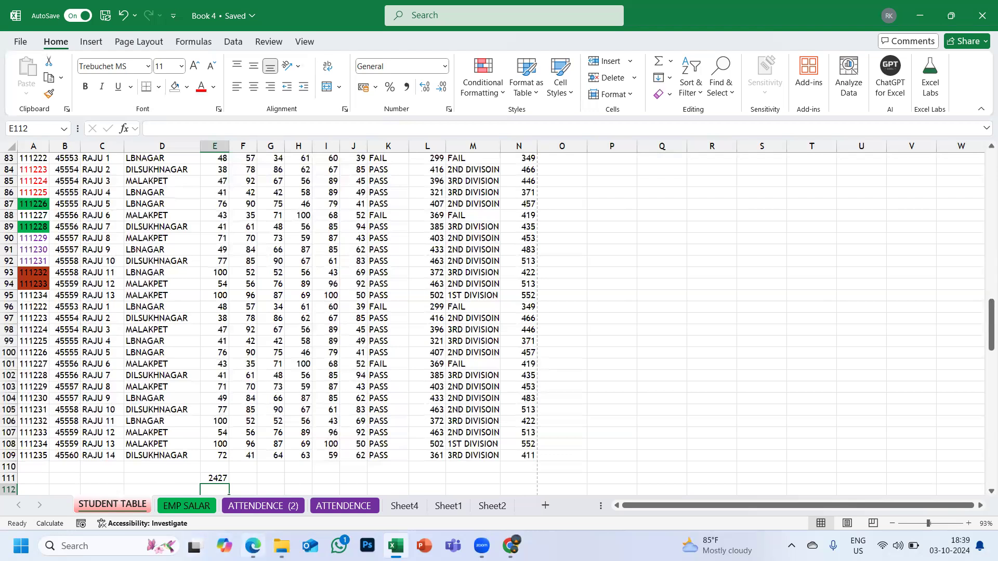
- Inspect the TOTAL formula in cell L91 and return to the header row of the student table
left_click(253, 545)
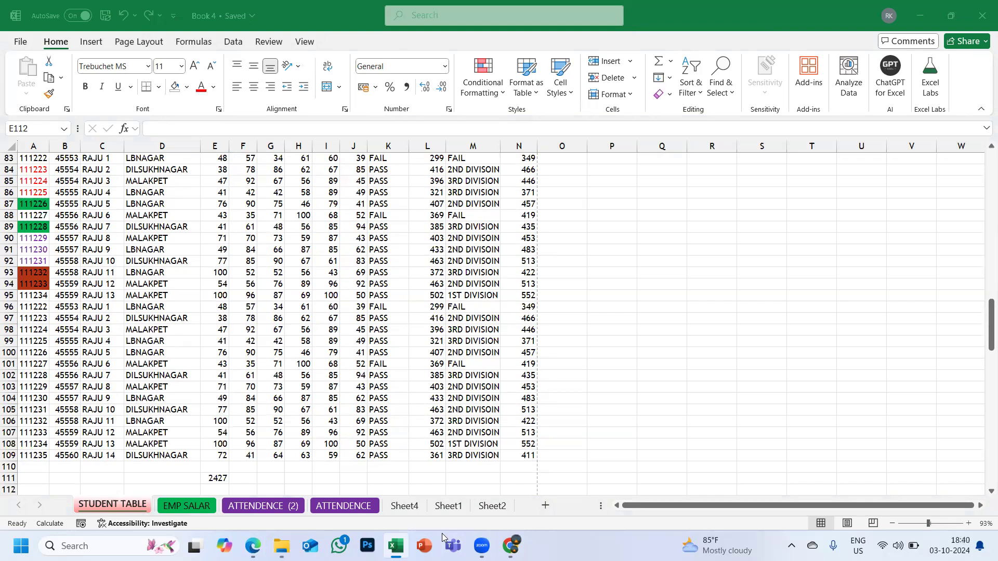
left_click(420, 251)
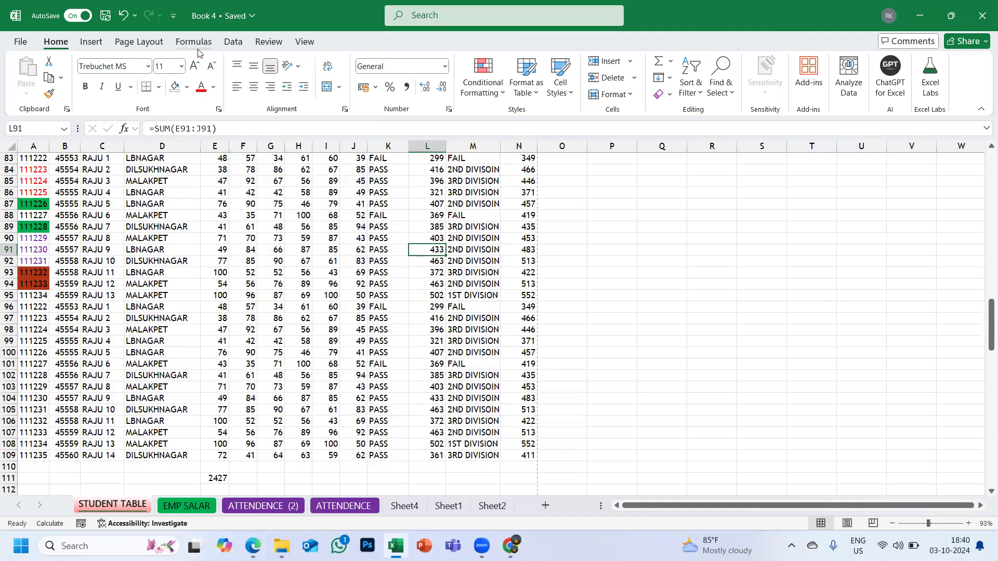
left_click(274, 541)
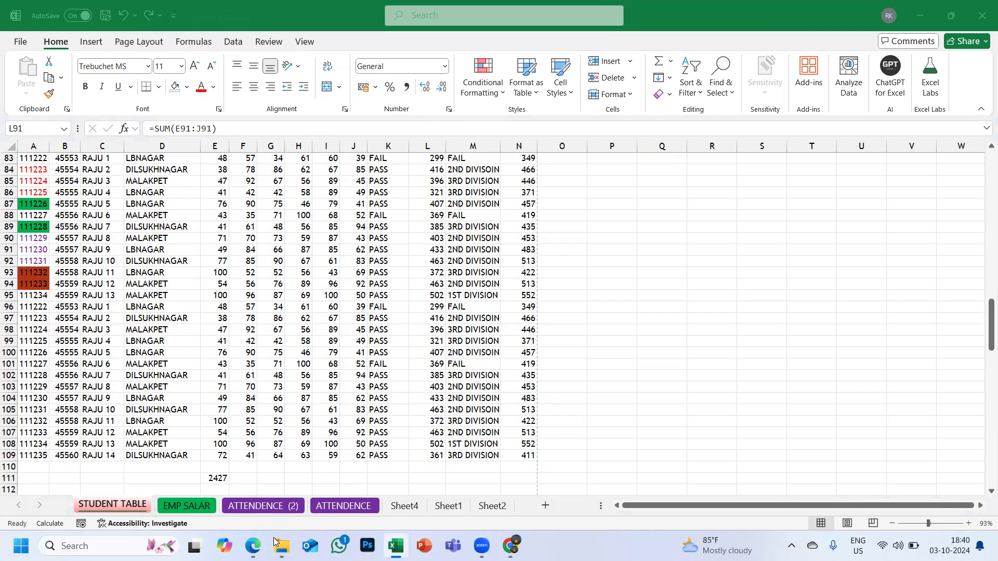
scroll(353, 320, "up", 20)
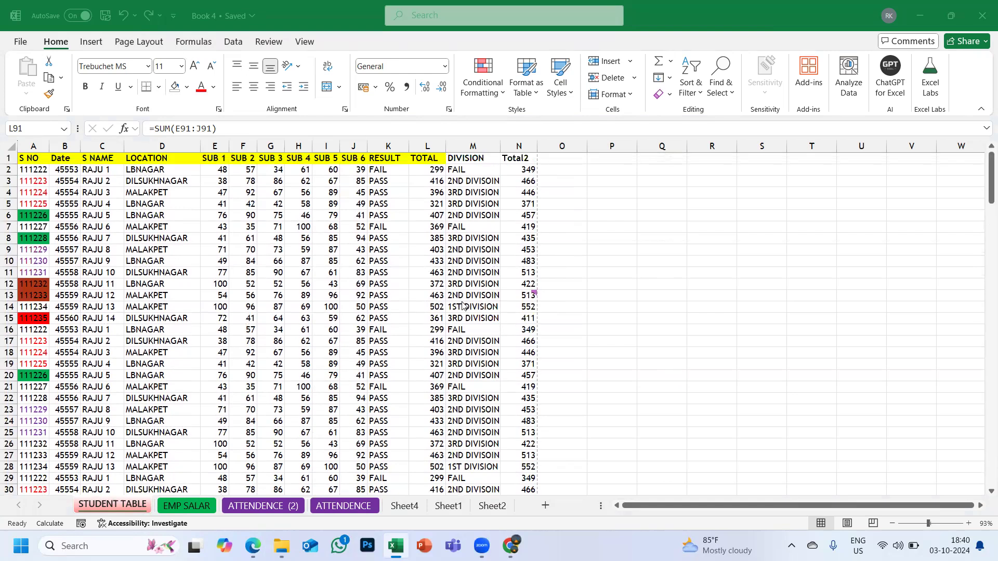
scroll(356, 282, "up", 2)
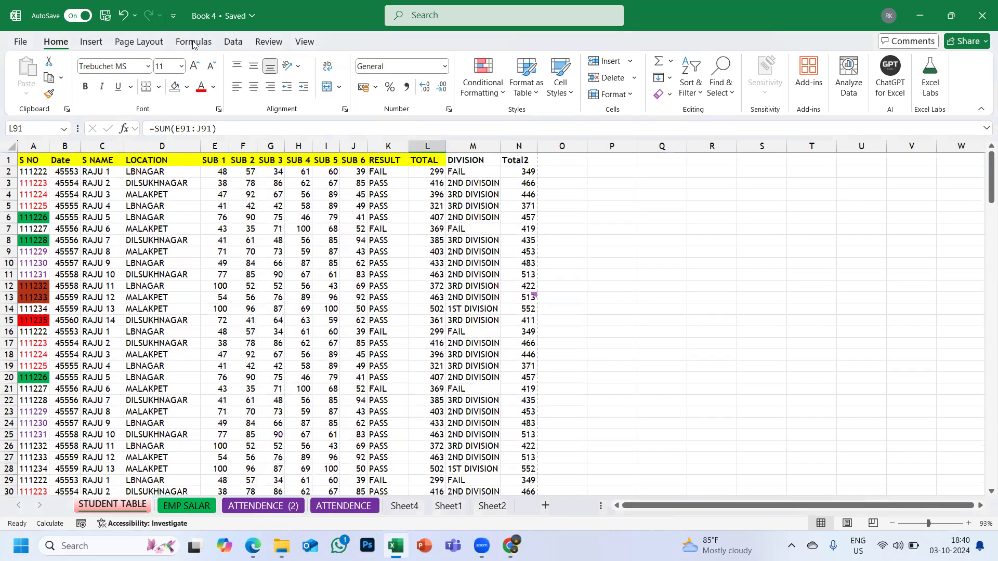
- Display the formula commands and look through the AutoSum, Financial and Logical function lists
left_click(192, 42)
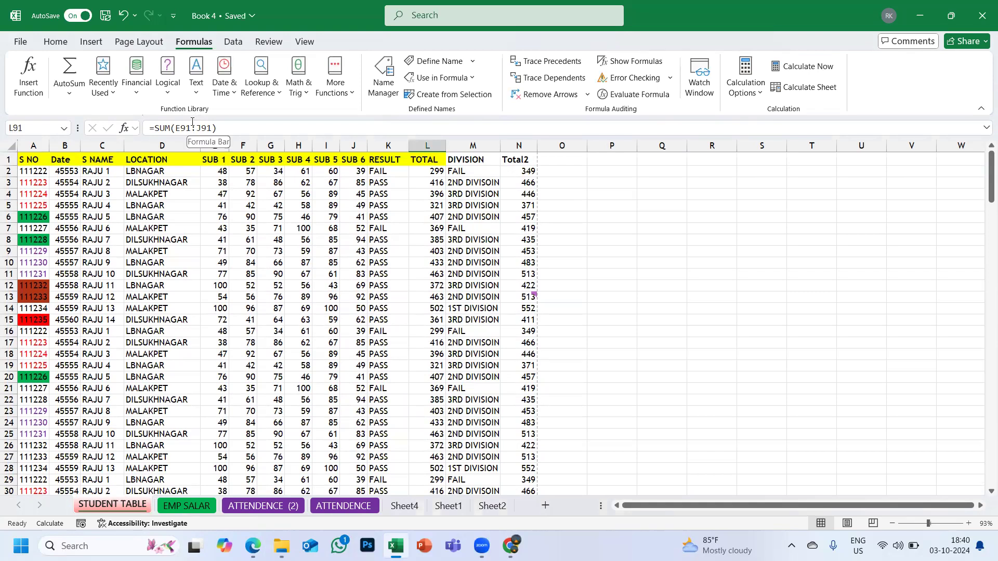
left_click(69, 95)
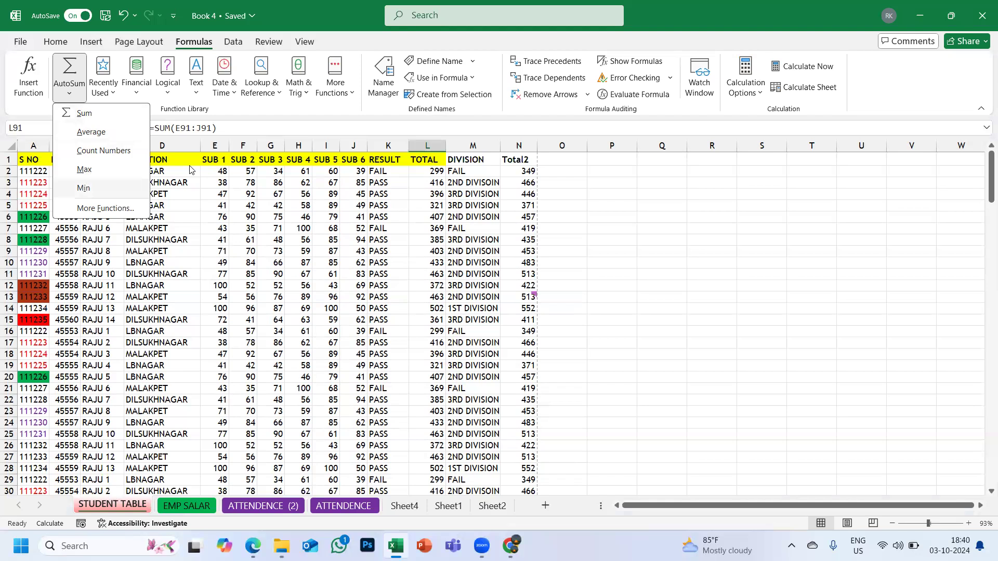
left_click(140, 94)
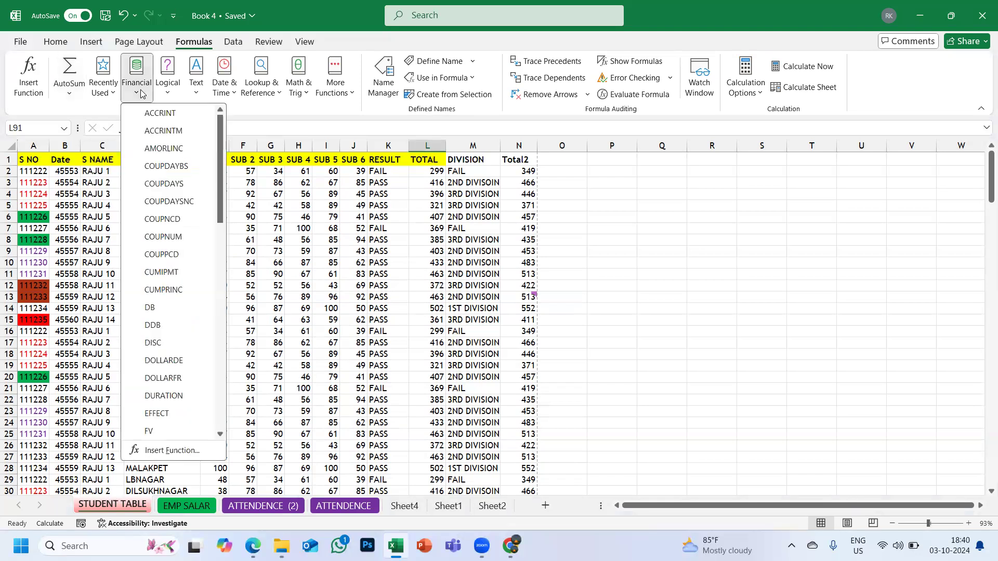
left_click_drag(222, 172, 225, 377)
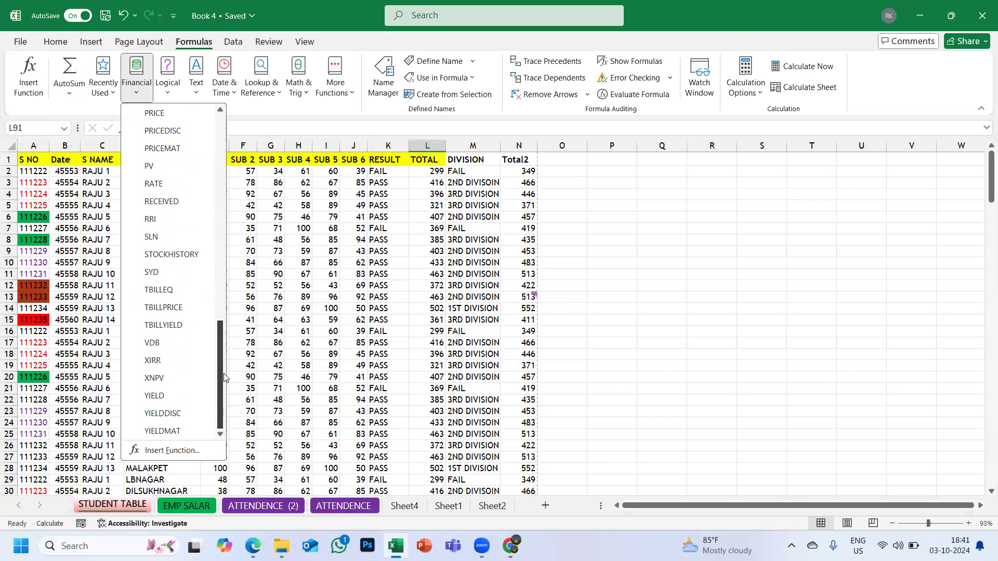
left_click_drag(223, 377, 237, 162)
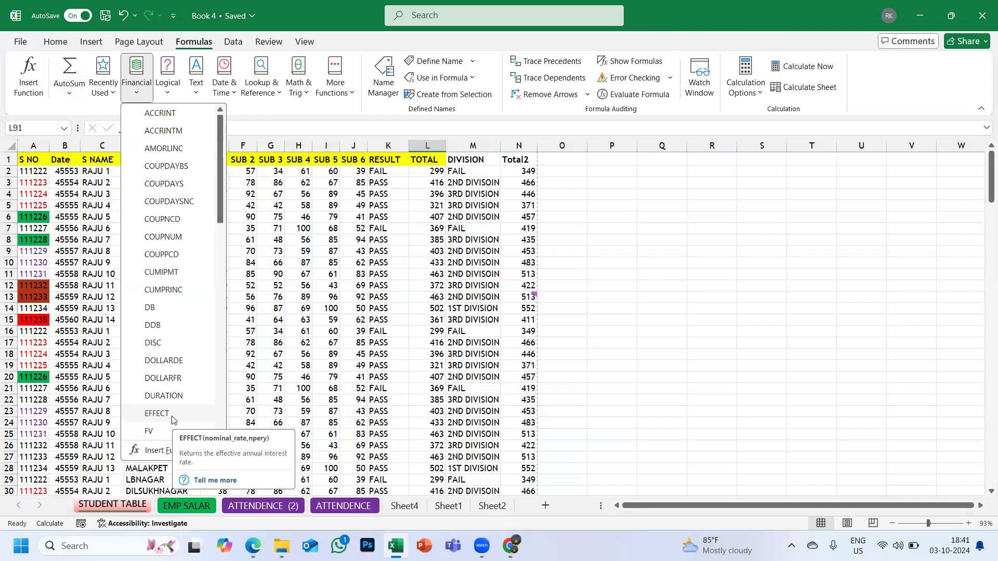
left_click(167, 96)
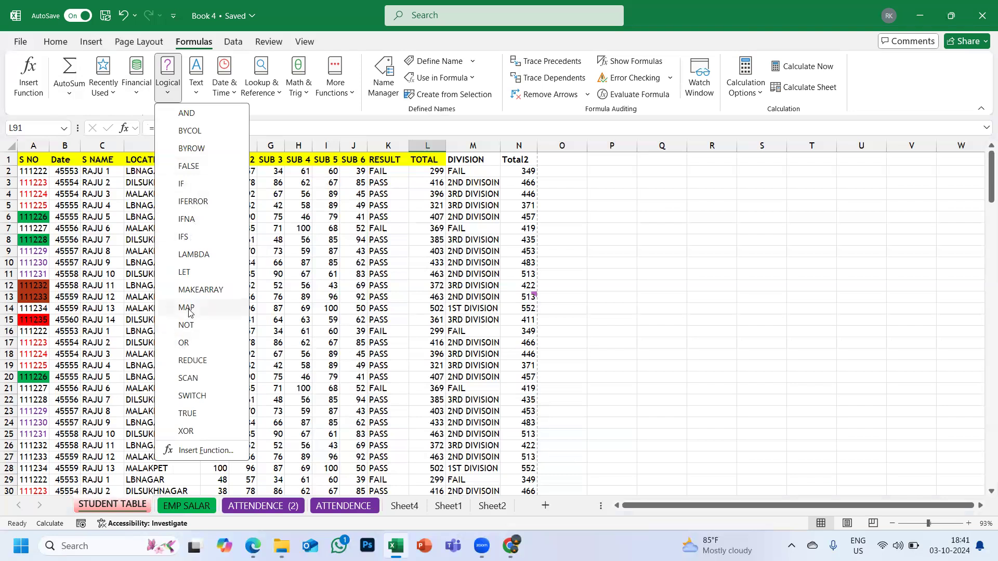
left_click(300, 371)
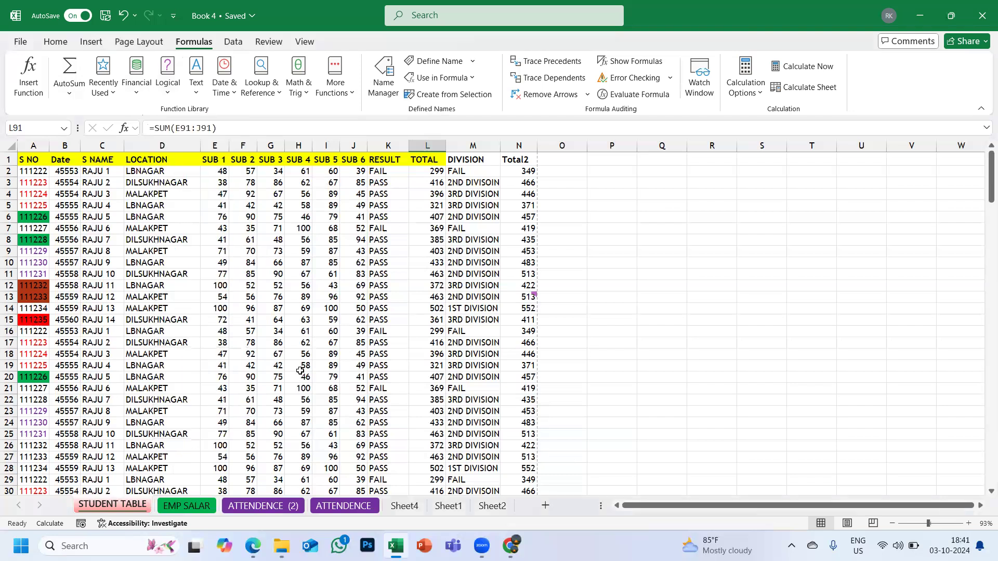
- Look through the Date & Time, Lookup & Reference and Math & Trig function lists down to their last entries
left_click(196, 86)
left_click(224, 96)
left_click(224, 96)
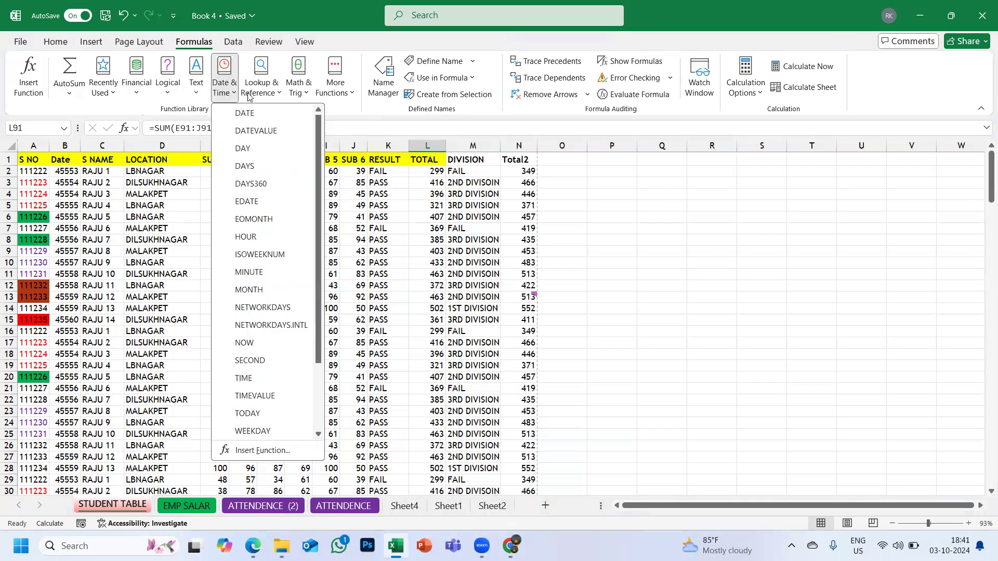
left_click(261, 86)
left_click(261, 86)
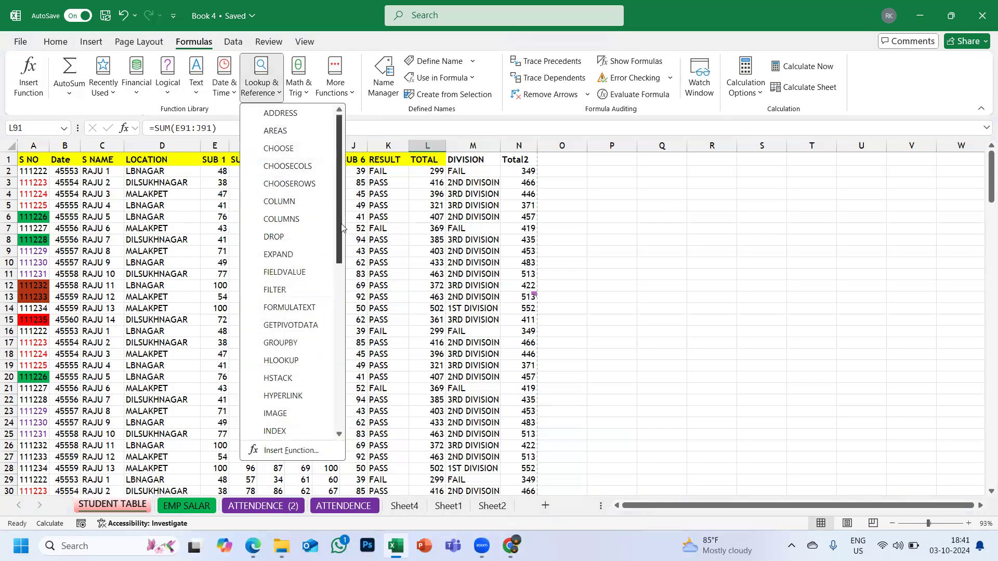
left_click(294, 86)
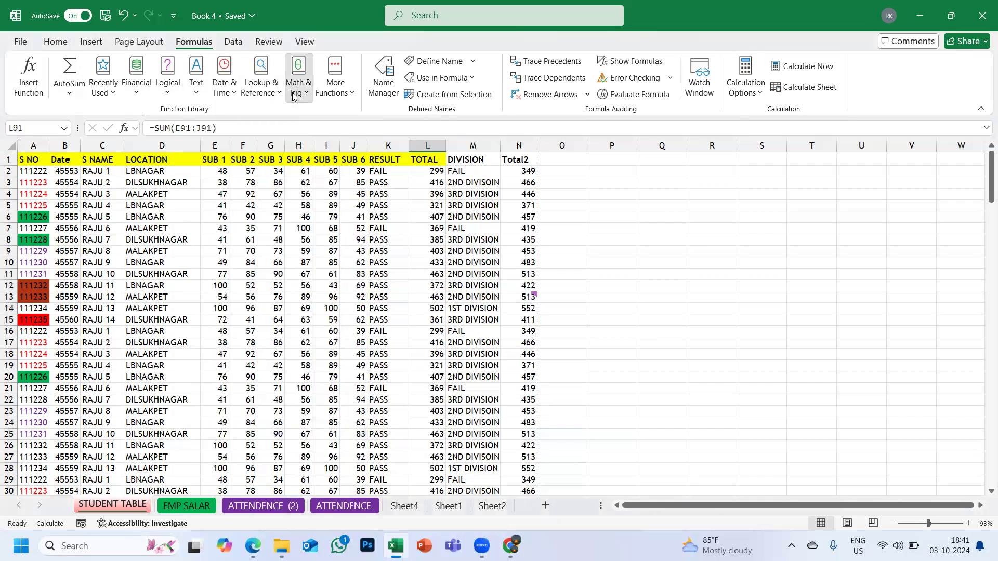
left_click(295, 86)
left_click_drag(385, 169, 374, 425)
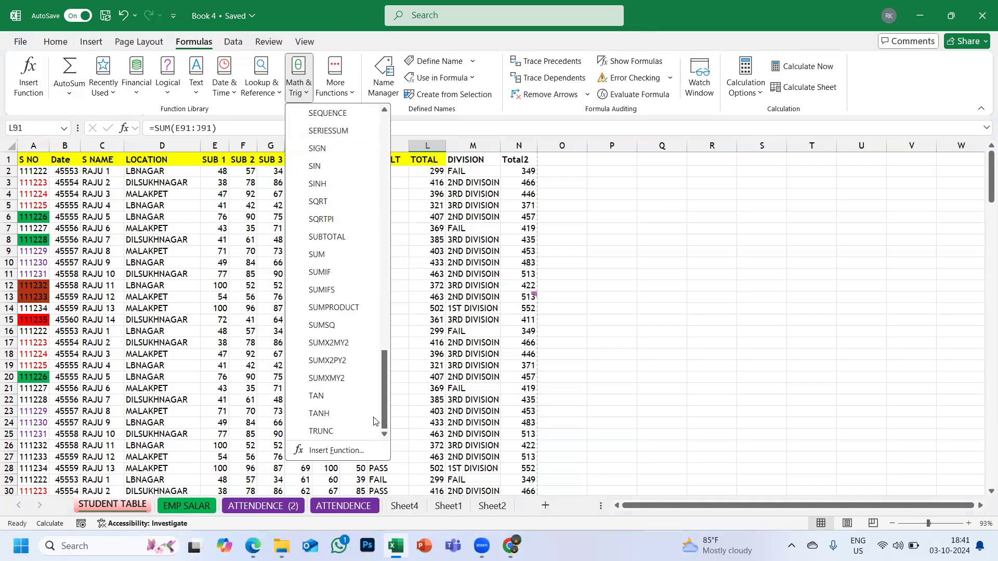
left_click(448, 337)
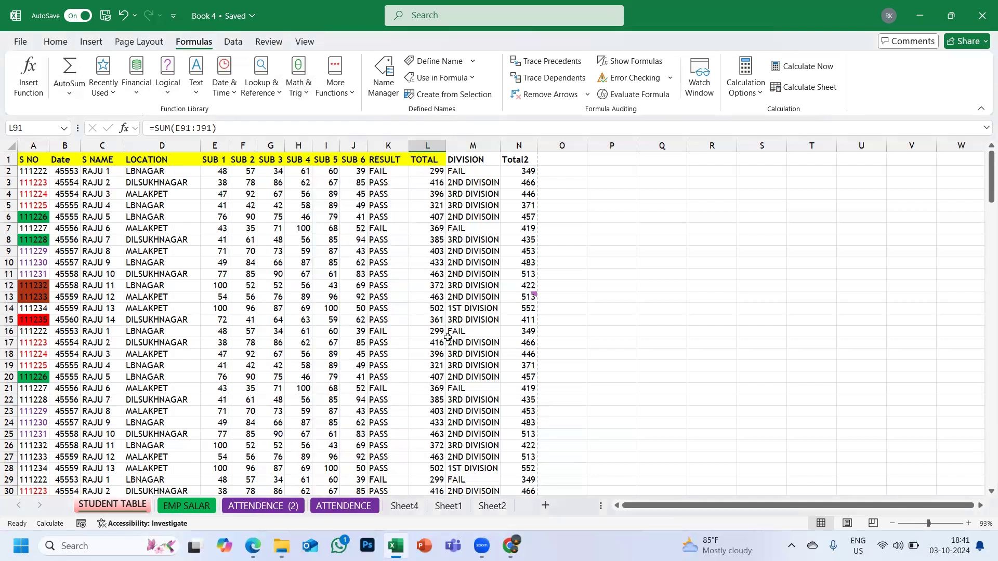
- Look through the additional function categories, including Statistical, Engineering, Cube and Web, without inserting a function
left_click(342, 90)
mouse_move(346, 113)
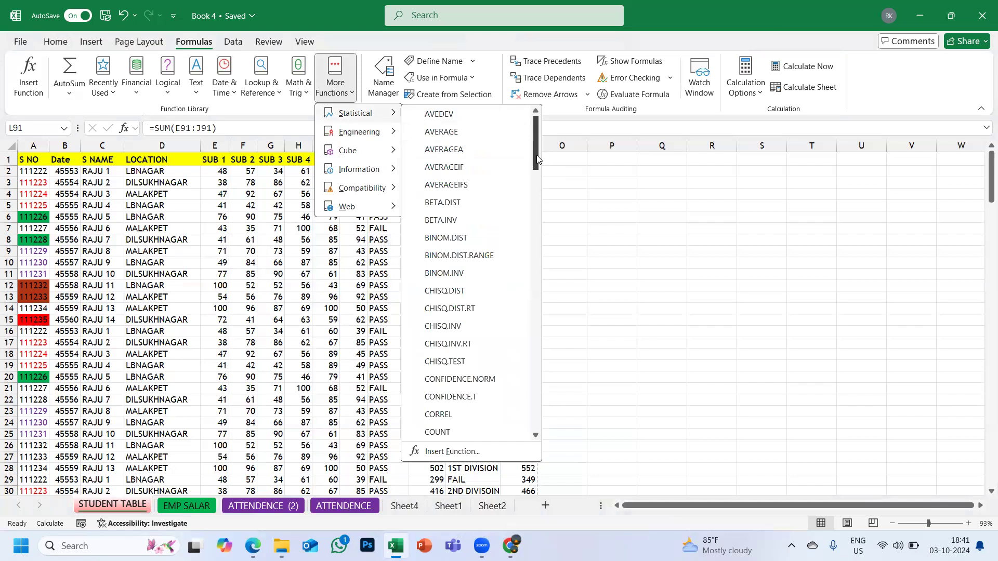
scroll(542, 158, "down", 20)
scroll(542, 254, "up", 20)
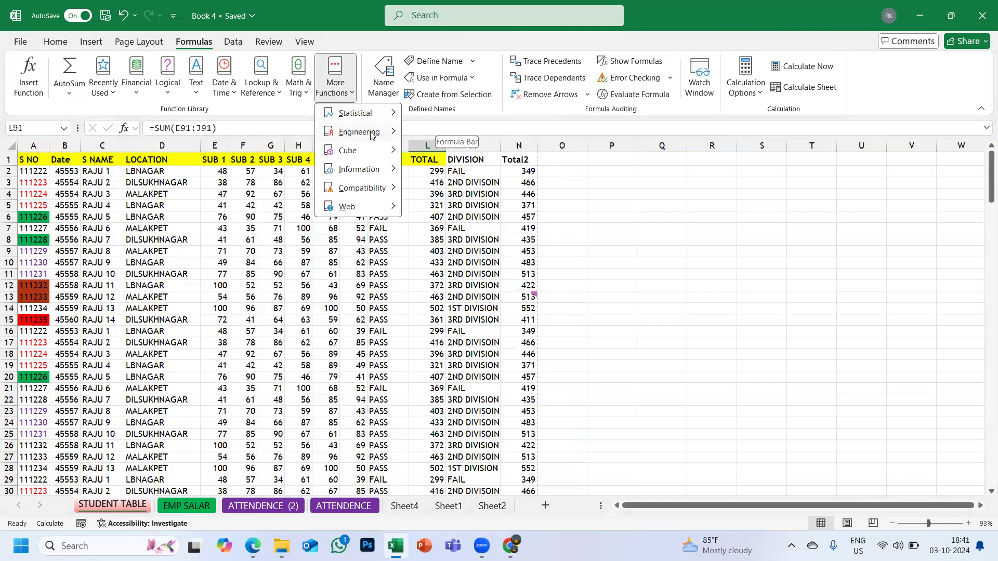
mouse_move(372, 134)
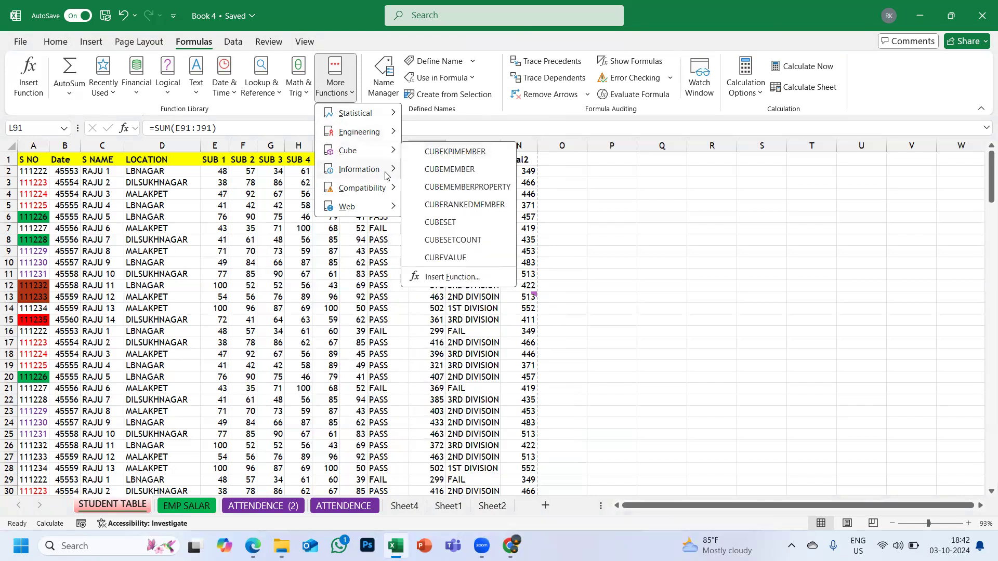
mouse_move(372, 205)
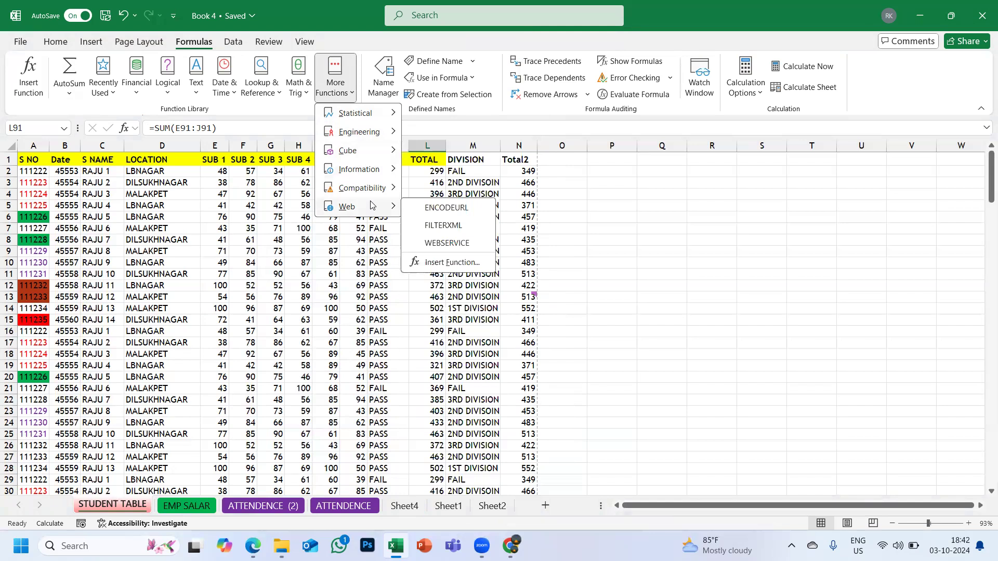
left_click(310, 246)
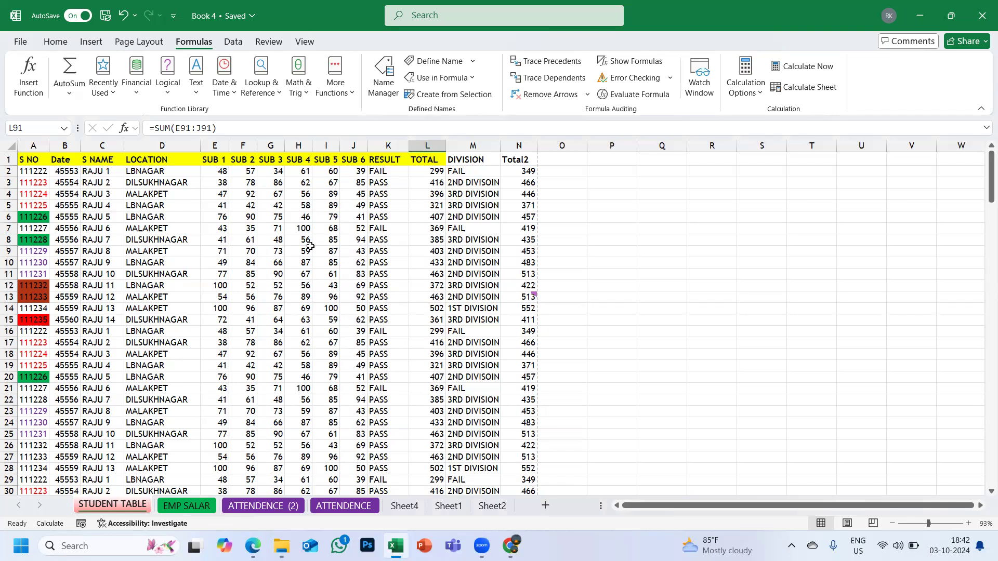
- Inspect the RESULT formula in cell K8 and the LOCATION entry in cell D4
left_click(379, 239)
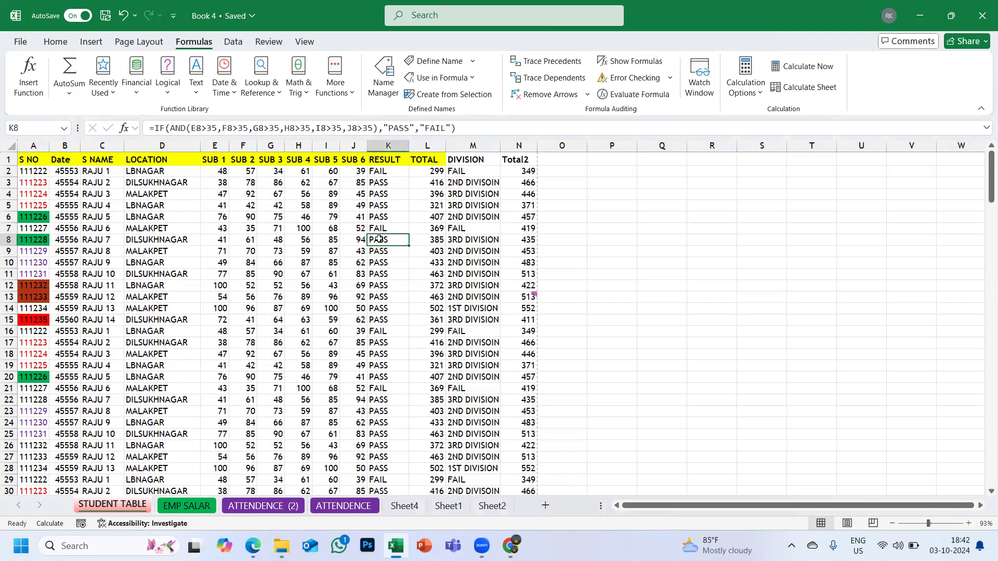
left_click(170, 199)
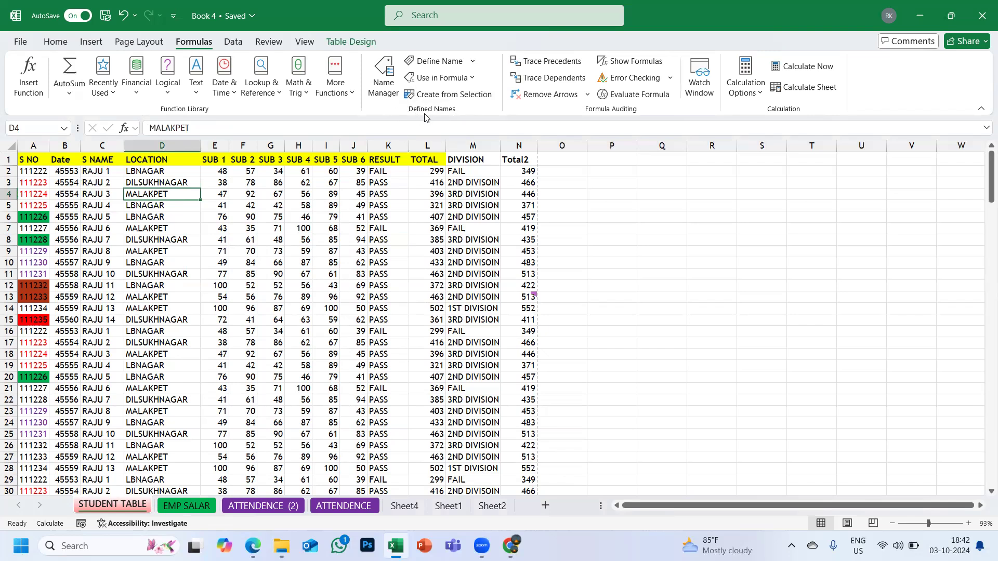
- Examine the SUB 1 marks in the student table and the SUM formula in E111 beneath them
left_click(440, 164)
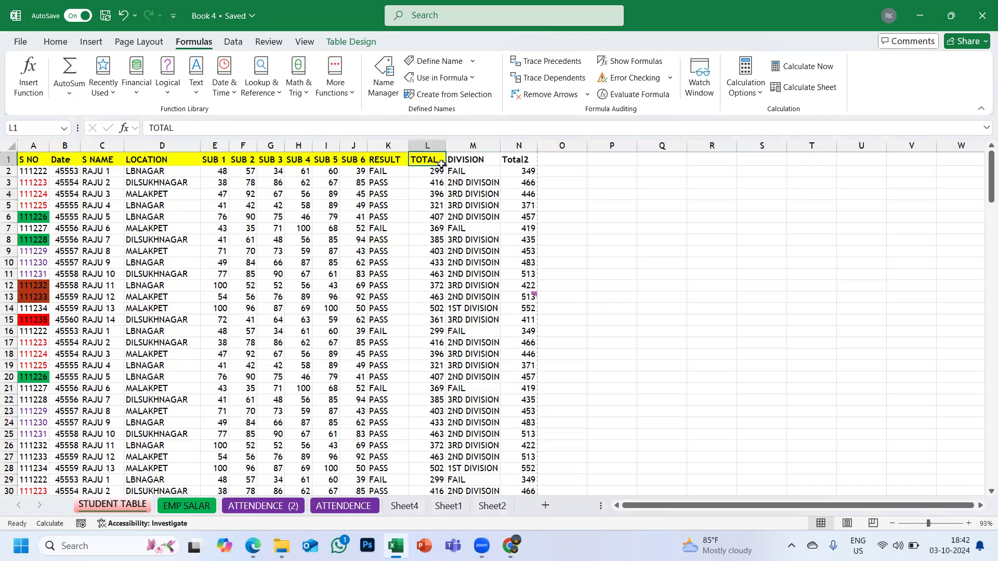
left_click(221, 205)
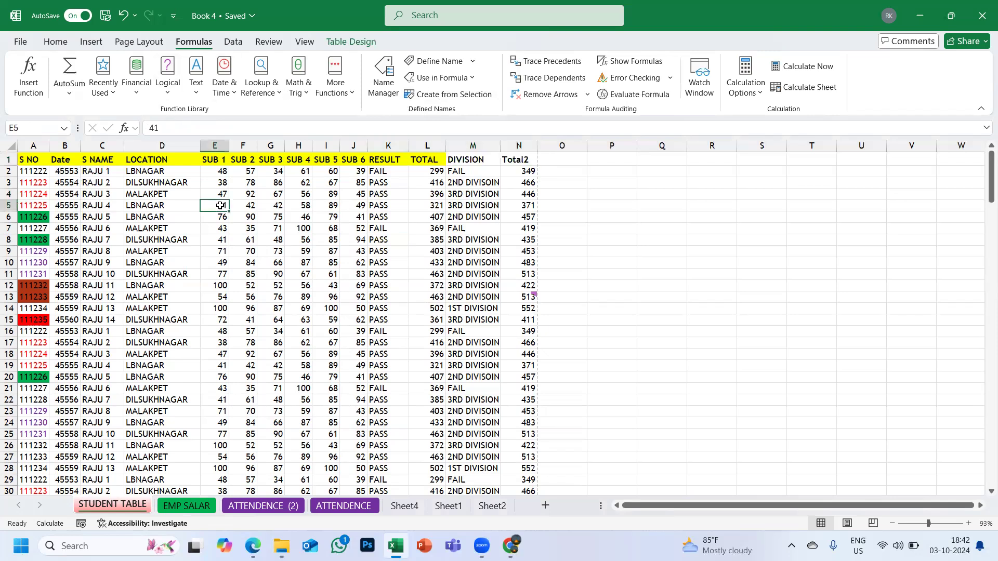
left_click_drag(211, 169, 213, 340)
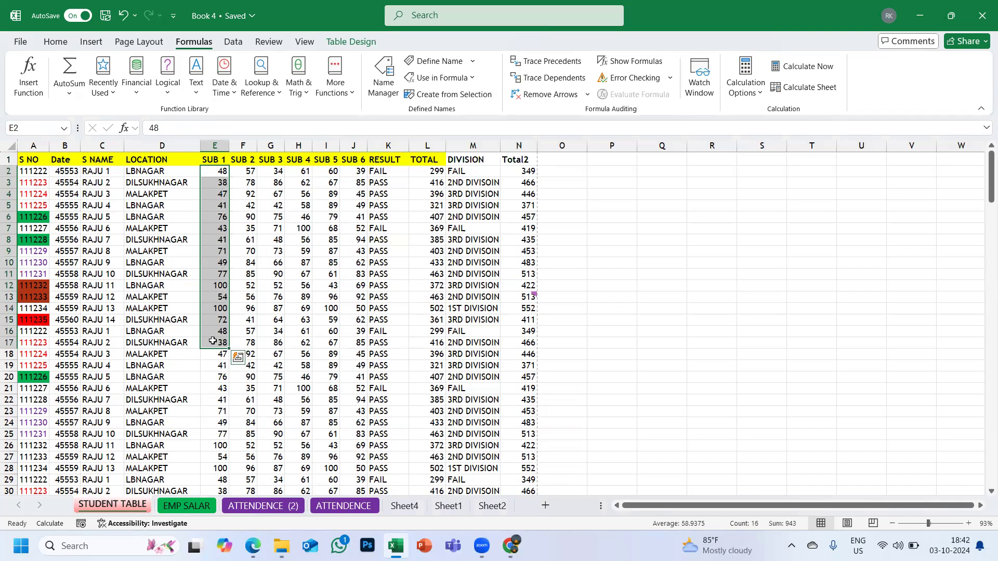
scroll(212, 341, "down", 8)
scroll(213, 341, "down", 20)
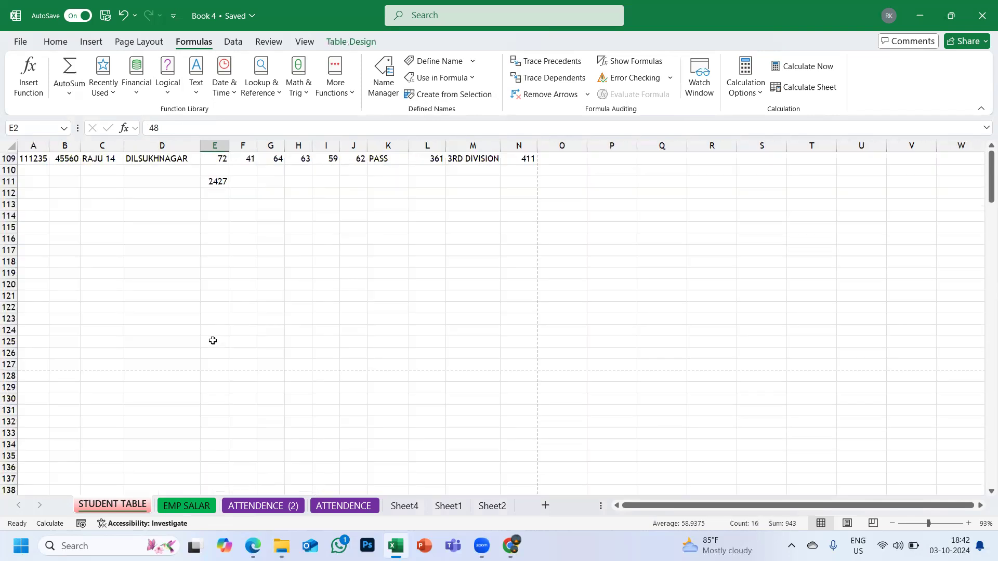
scroll(212, 339, "up", 1)
left_click(214, 227)
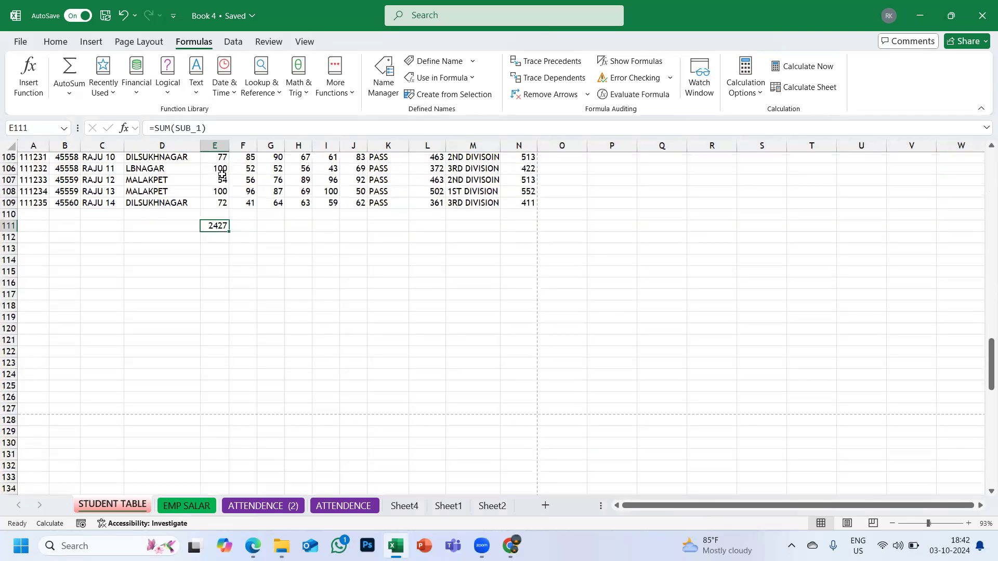
scroll(224, 196, "up", 20)
scroll(227, 196, "up", 7)
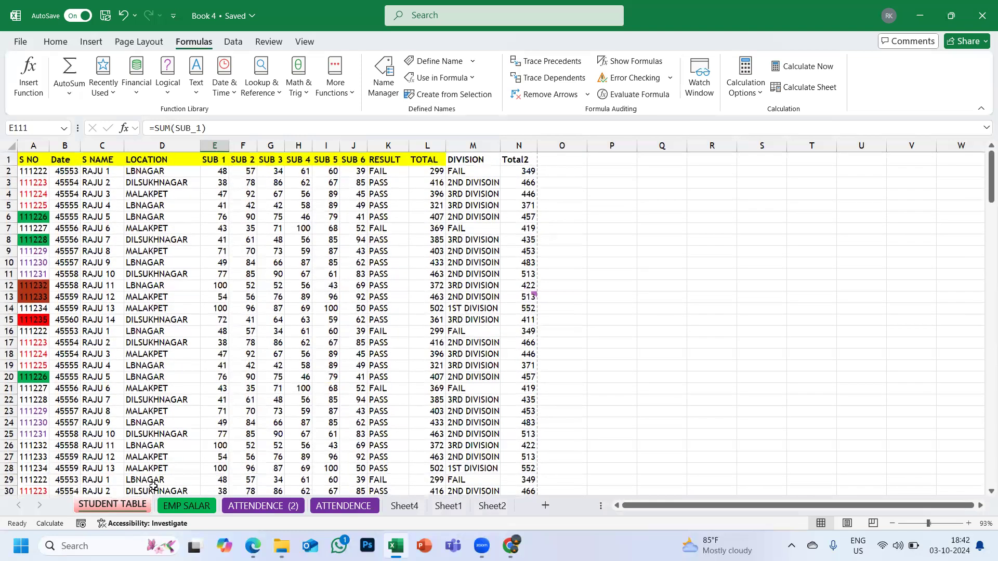
scroll(429, 344, "down", 8)
scroll(154, 371, "down", 20)
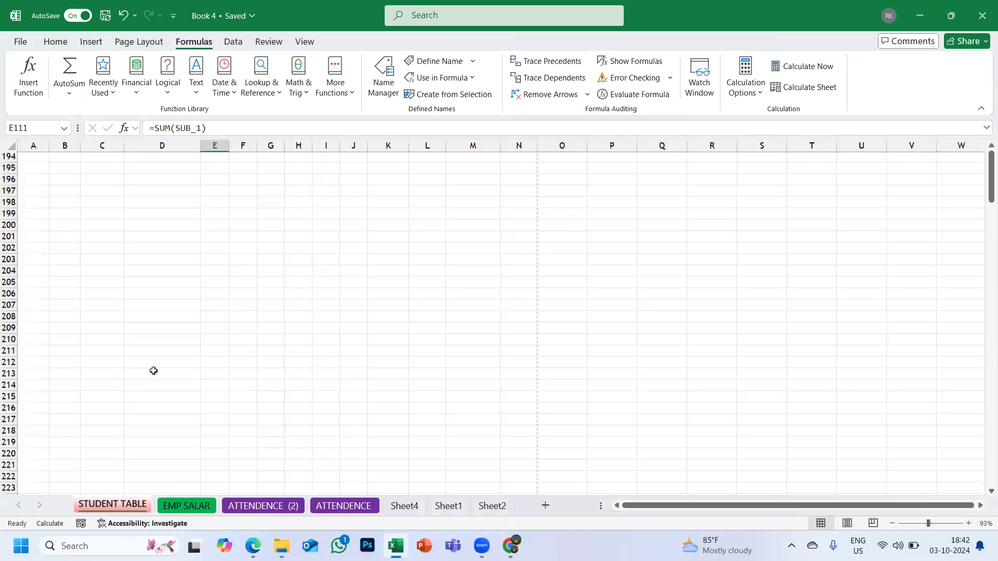
left_click(154, 371)
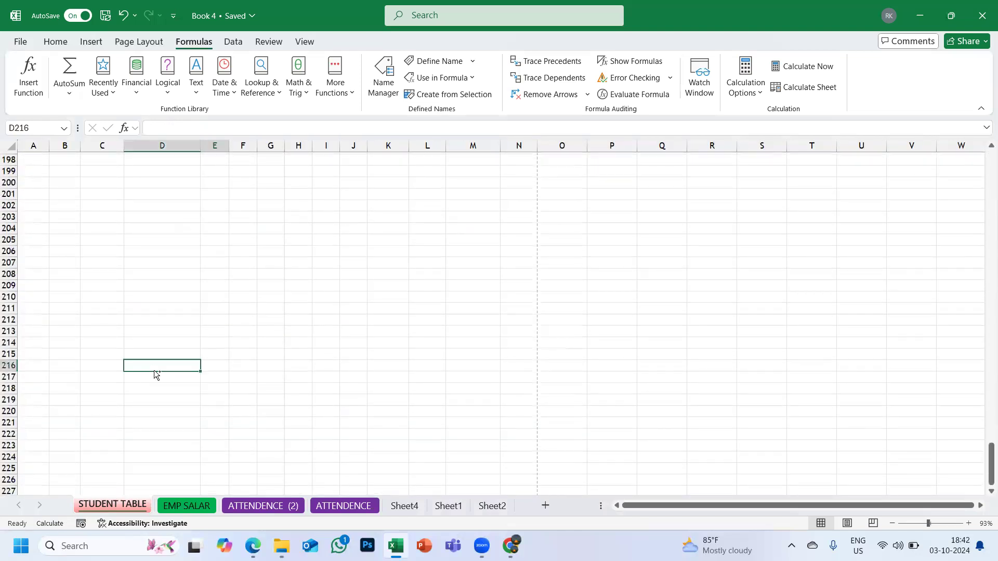
key("ctrl+Down")
left_click(161, 401)
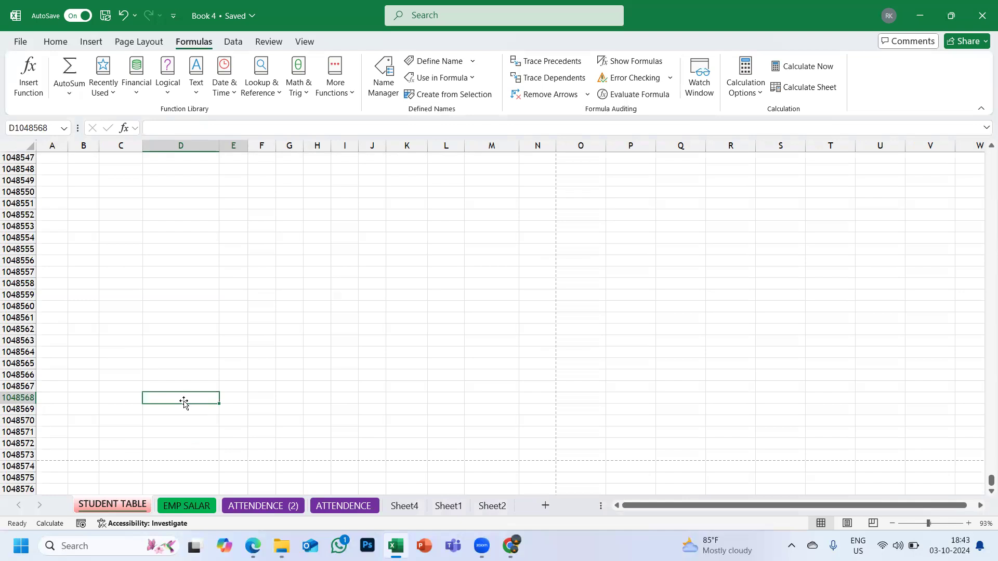
type("=")
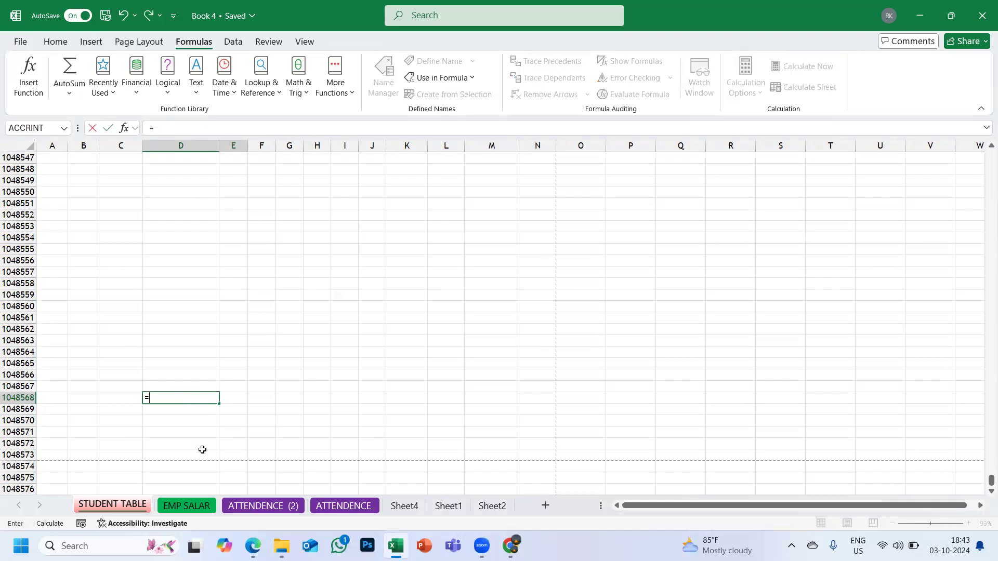
key("Caps_Lock")
type("SUM")
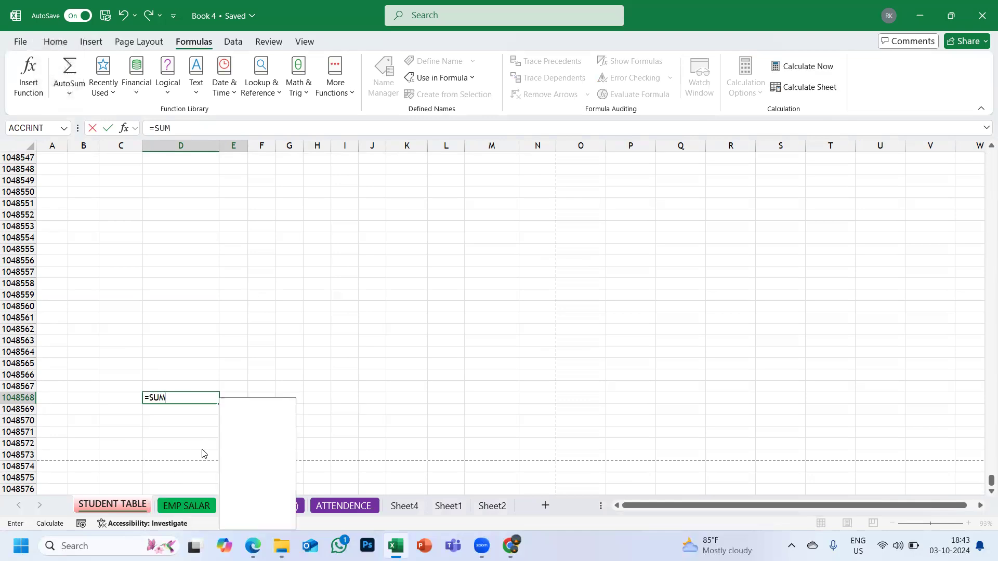
type("(")
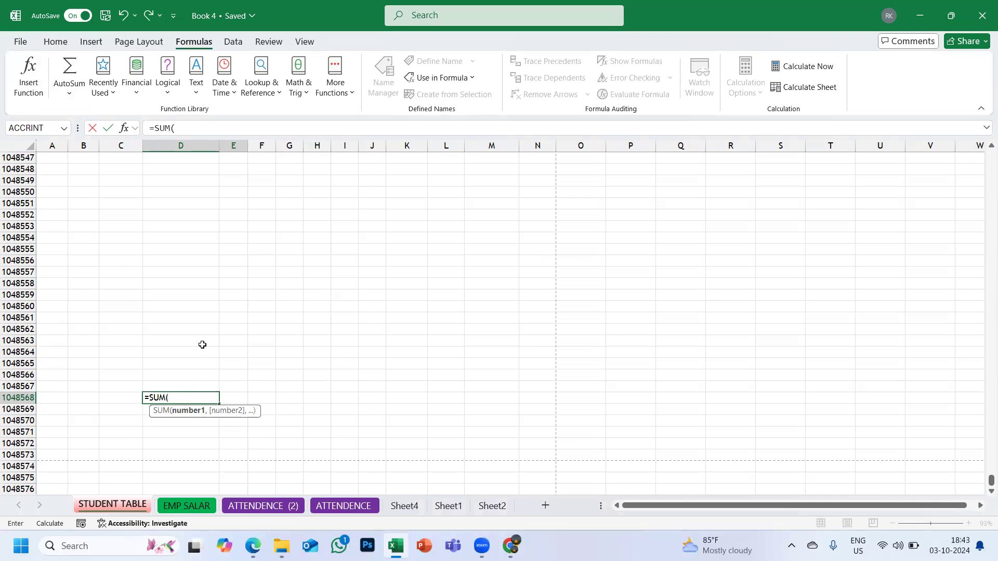
key("ctrl+Up")
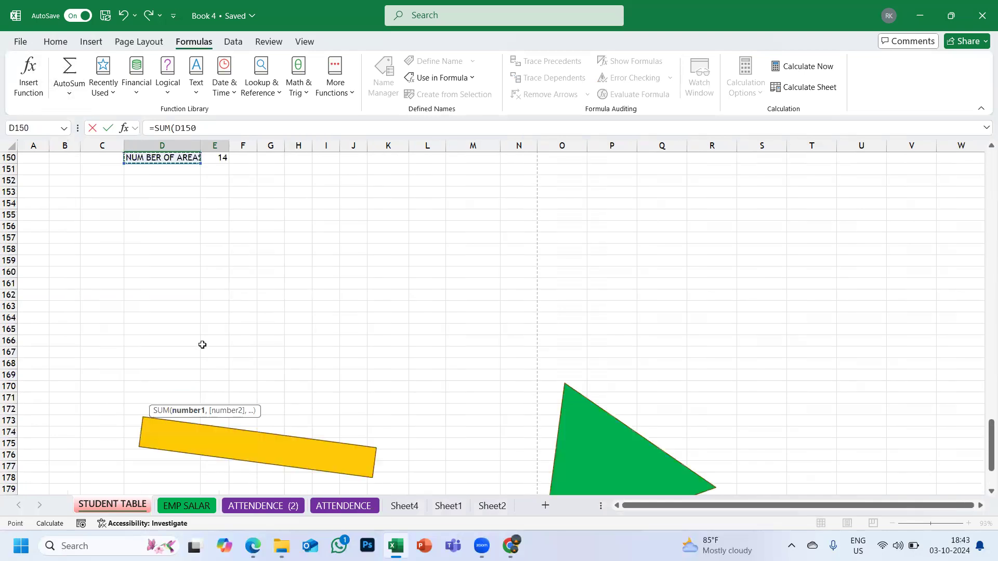
key("ctrl+Up")
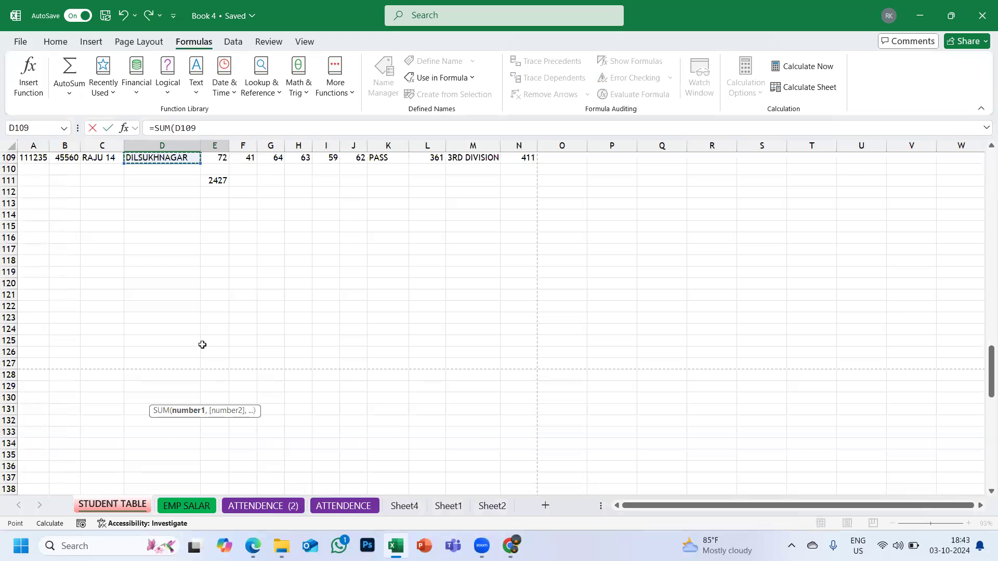
key("ctrl+shift+Up")
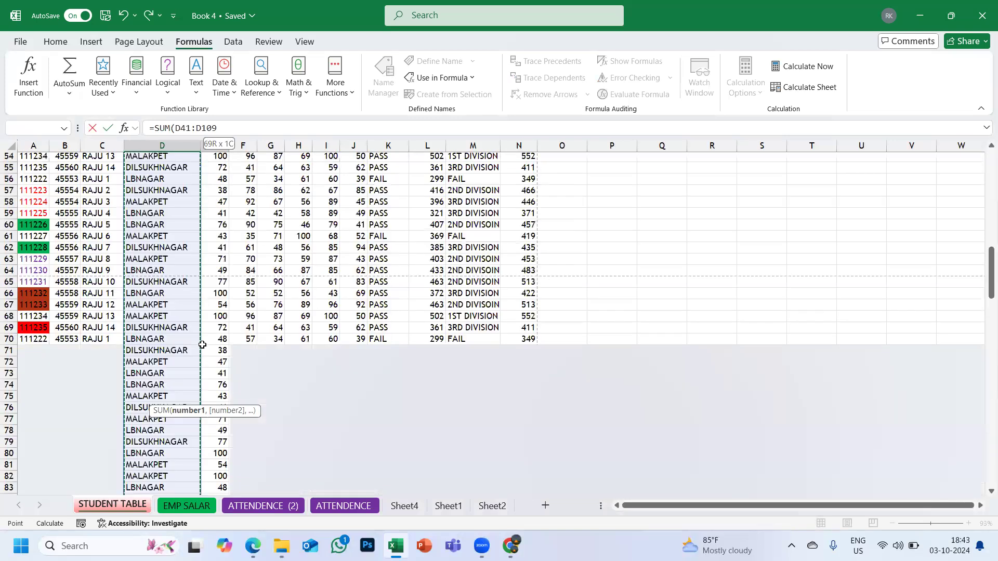
scroll(202, 345, "up", 13)
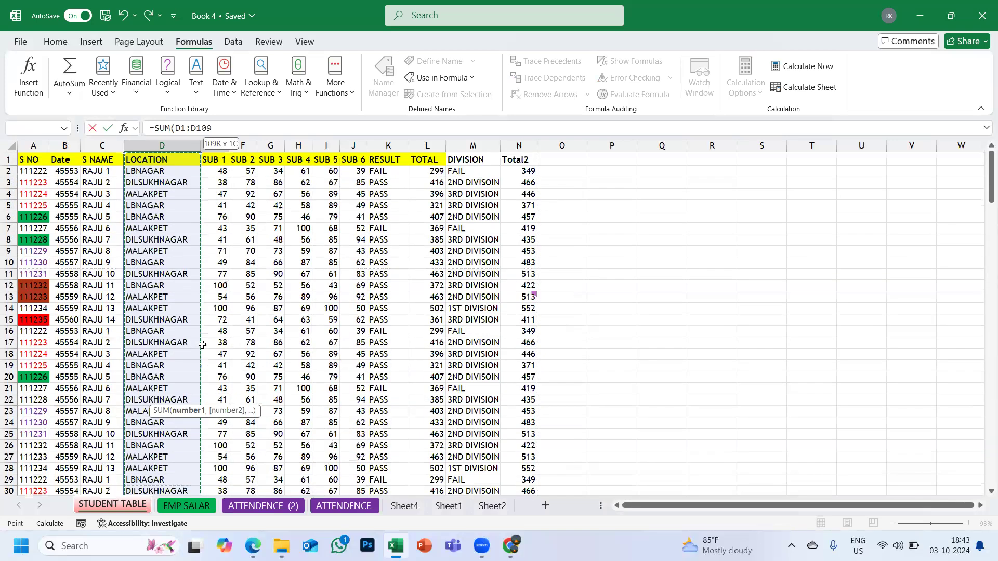
scroll(202, 344, "down", 4)
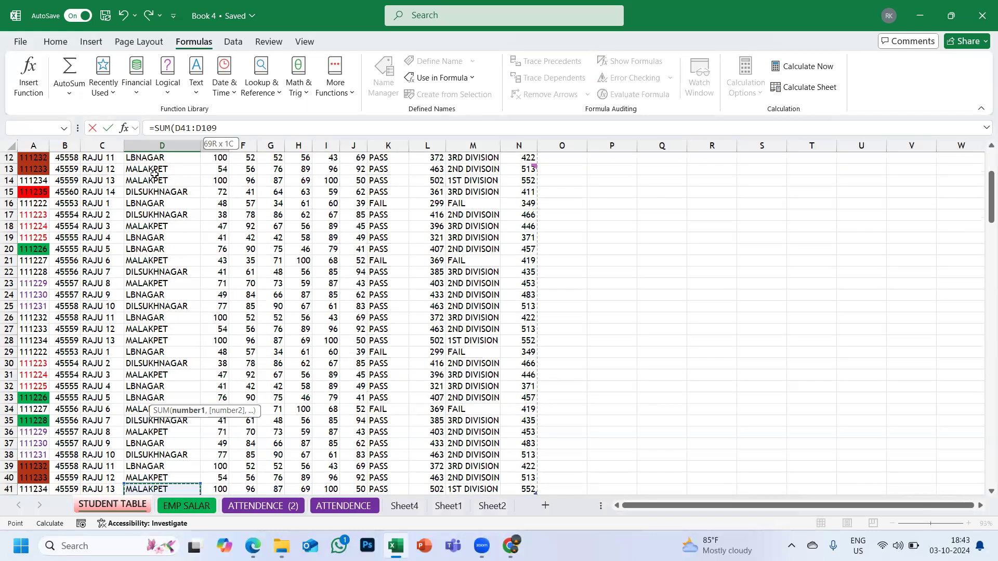
scroll(155, 175, "up", 4)
left_click(154, 177)
left_click_drag(154, 177, 156, 489)
scroll(152, 176, "down", 10)
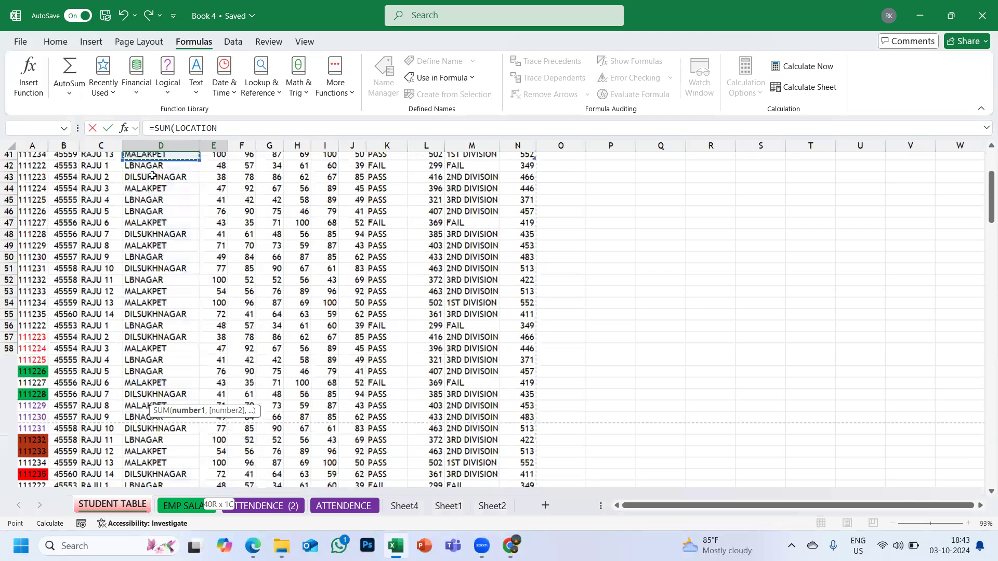
scroll(152, 175, "down", 10)
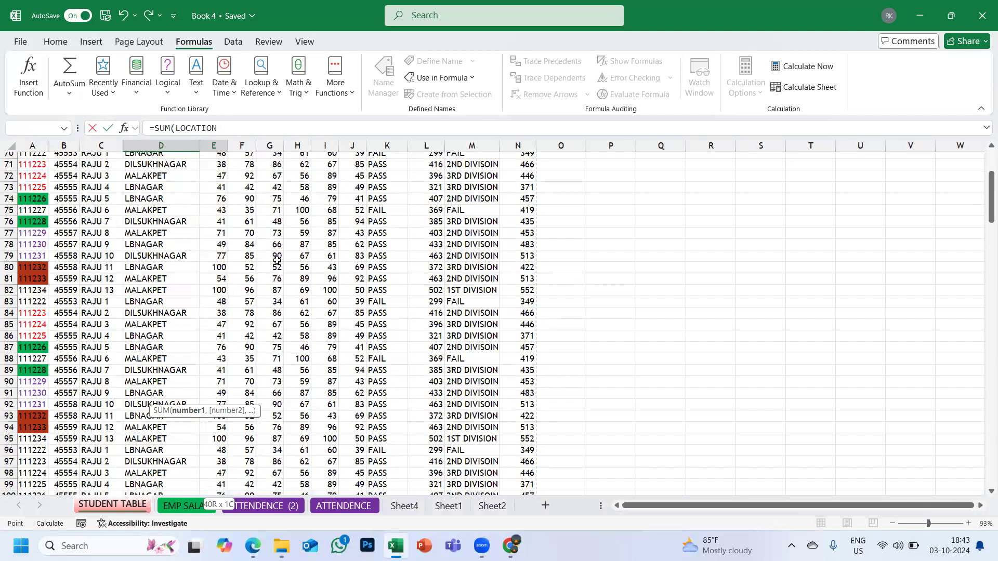
key("Escape")
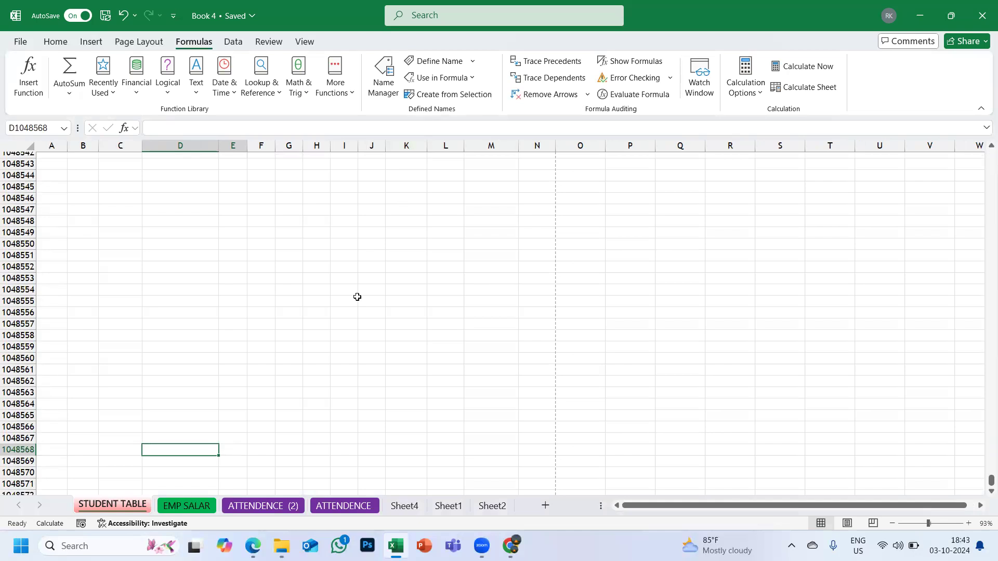
- Define a workbook-scoped name for the SUB 1 marks in E2:E109, using the first name shared by the S NAME entries
key("Home")
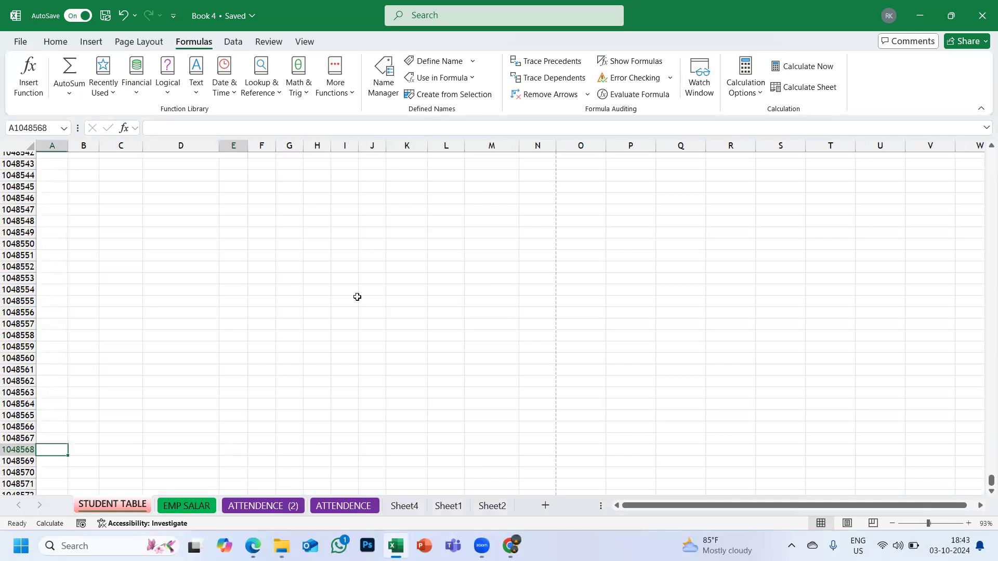
key("ctrl+Up")
key("ctrl+Up")
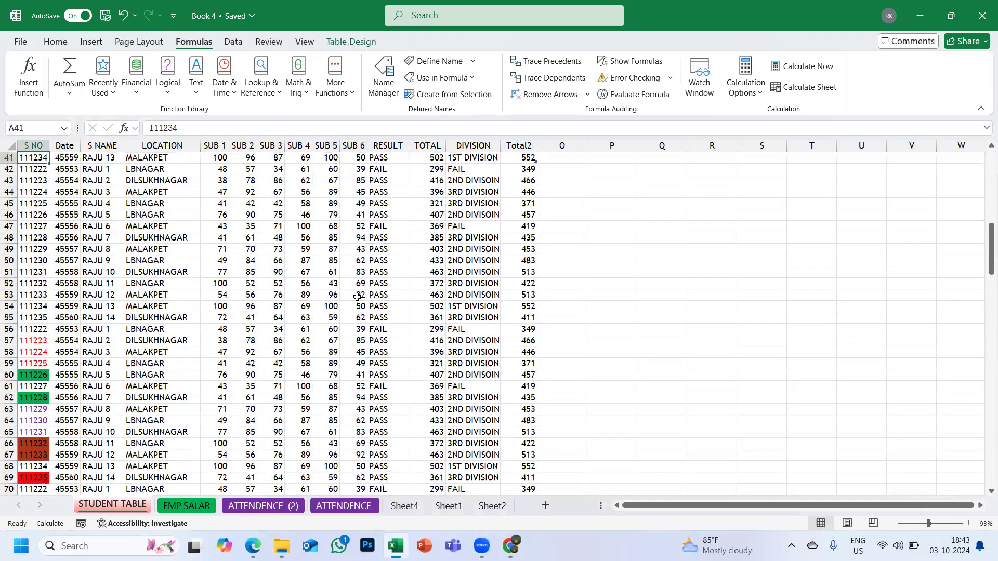
scroll(286, 243, "up", 2)
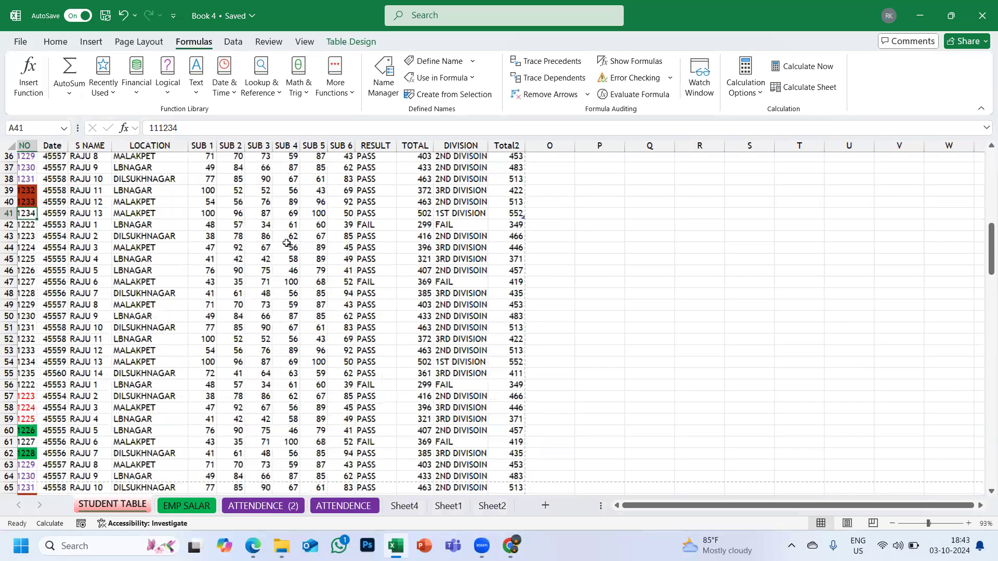
scroll(286, 242, "up", 12)
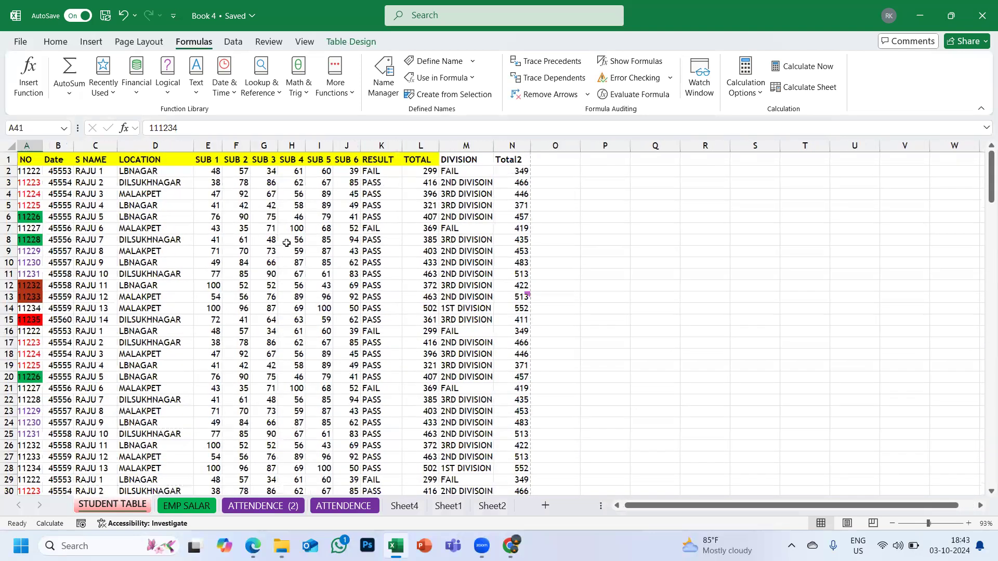
left_click_drag(207, 172, 250, 176)
left_click_drag(137, 9, 204, 463)
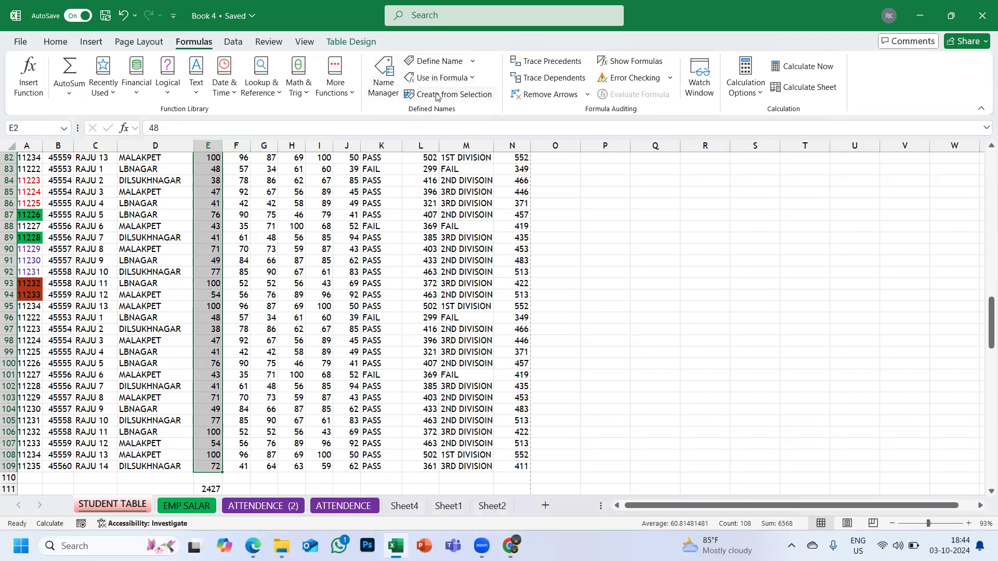
left_click(474, 63)
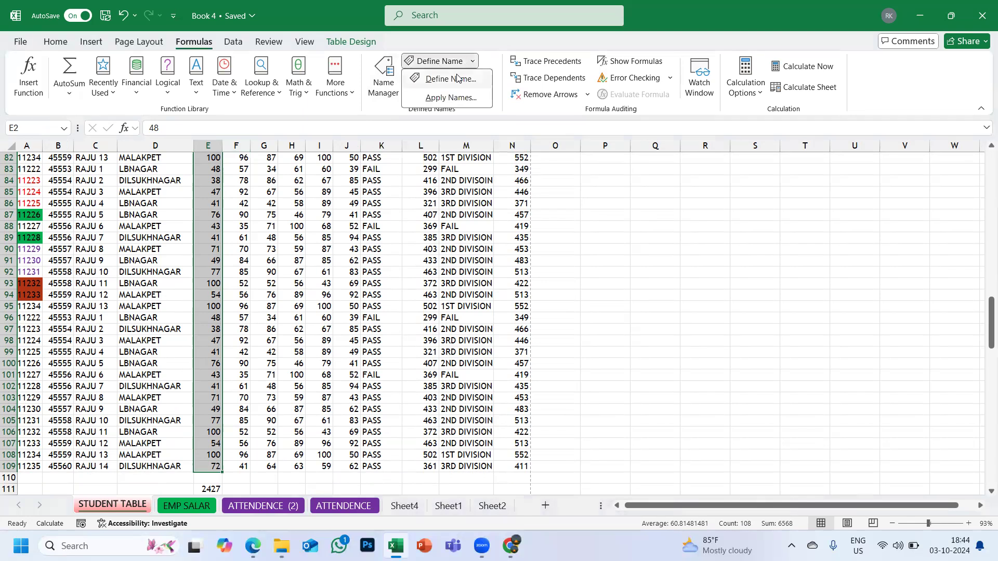
left_click(437, 80)
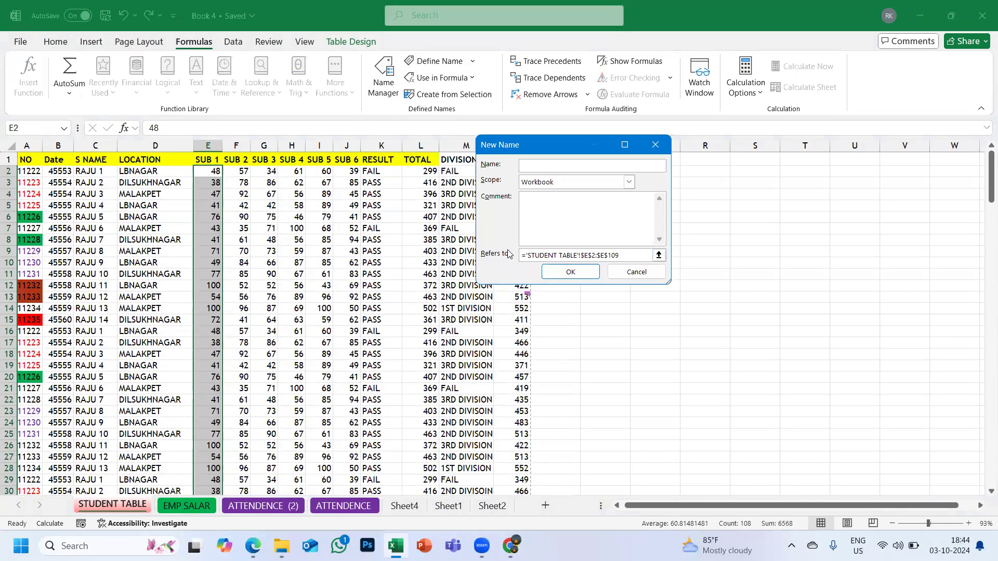
left_click(624, 258)
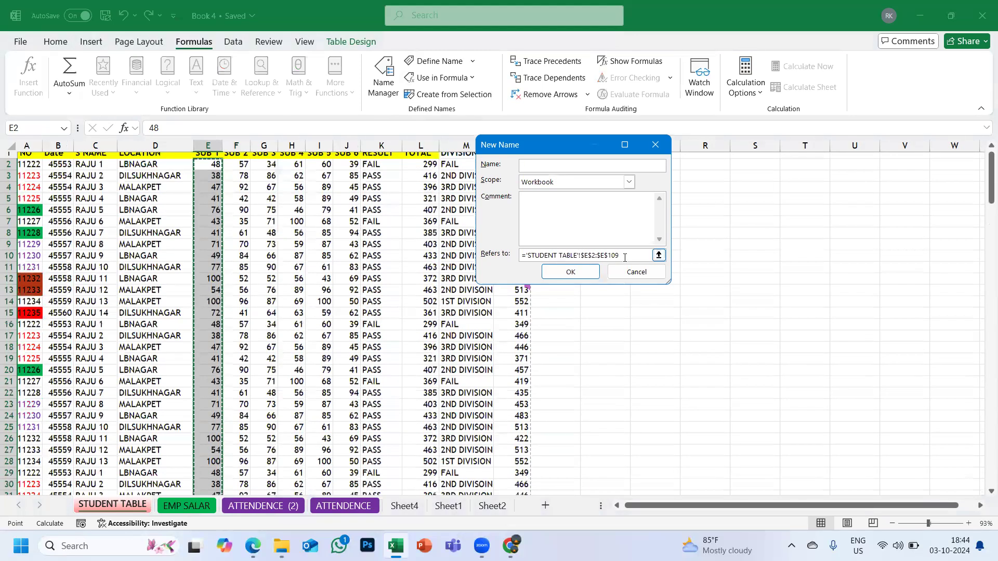
scroll(292, 283, "down", 13)
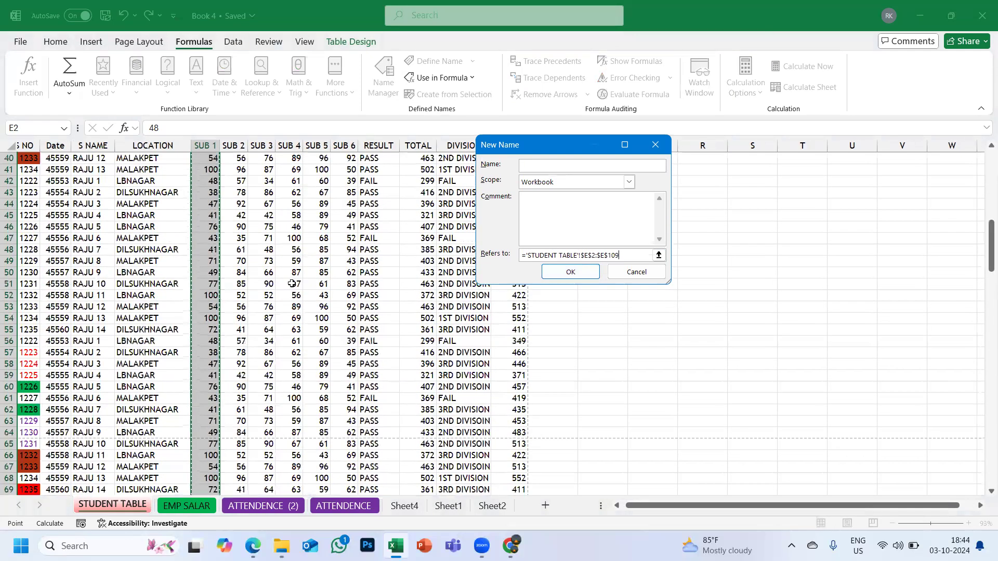
scroll(292, 283, "down", 13)
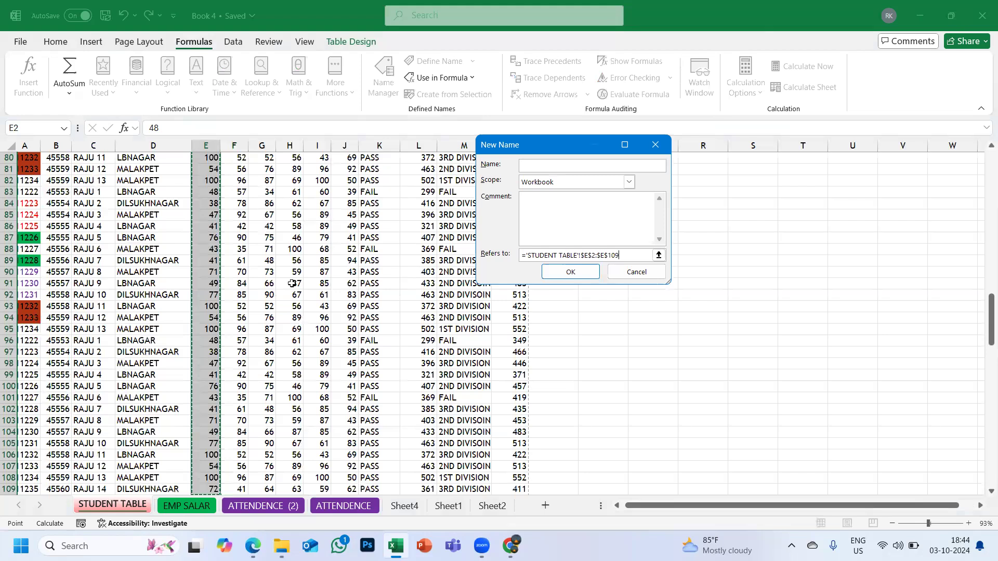
scroll(292, 283, "up", 16)
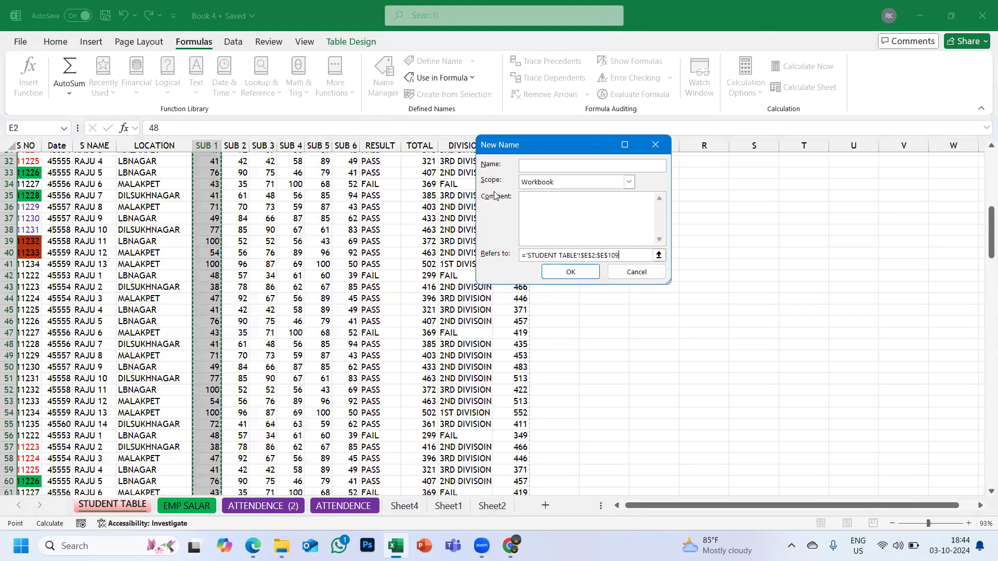
left_click(538, 168)
type("RAJU")
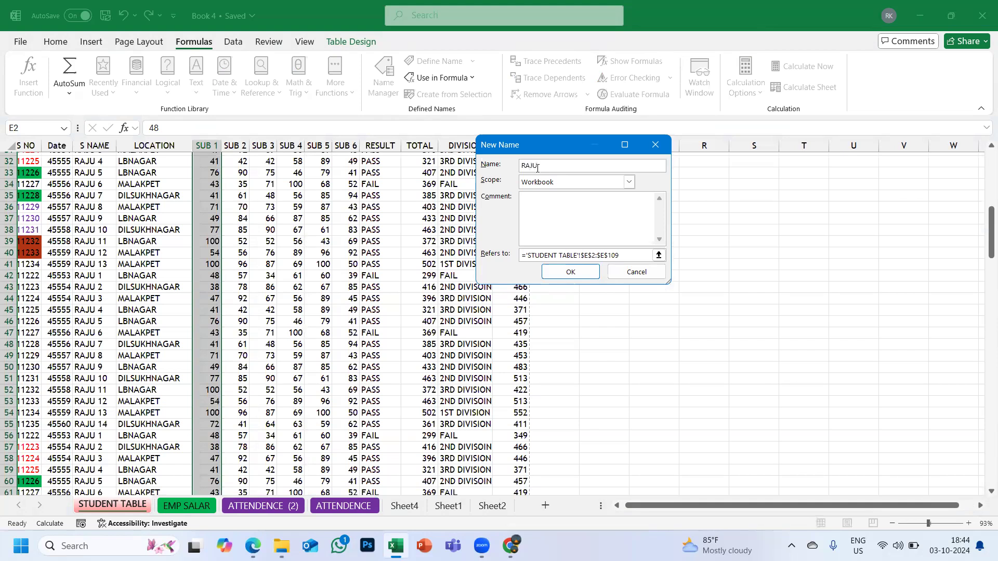
left_click(571, 272)
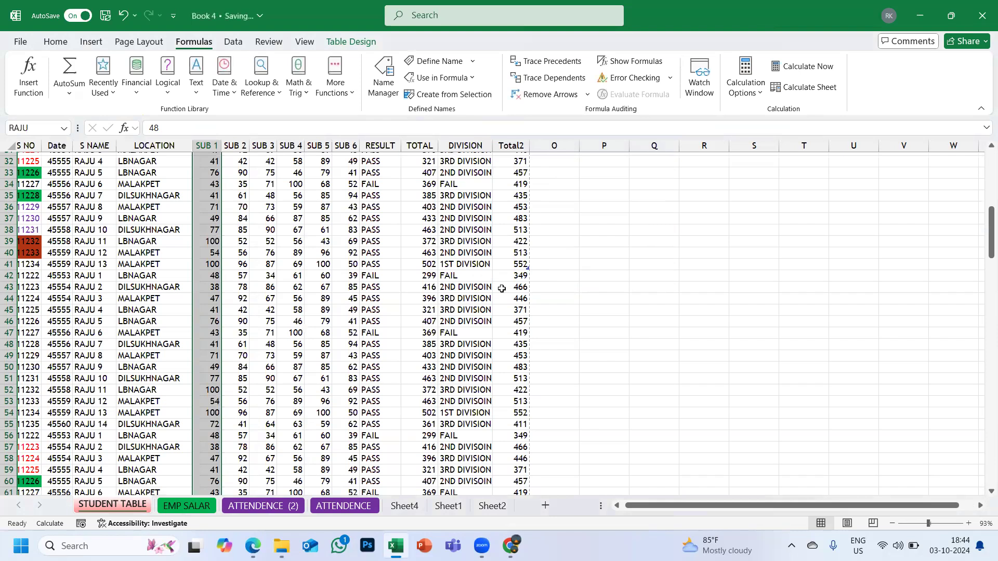
key("ctrl+Down")
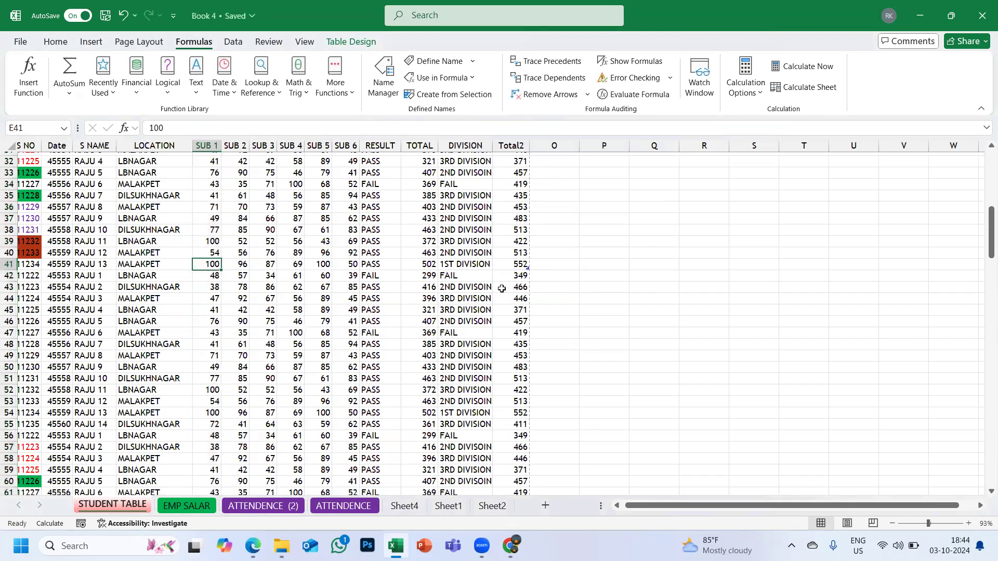
key("ctrl+End")
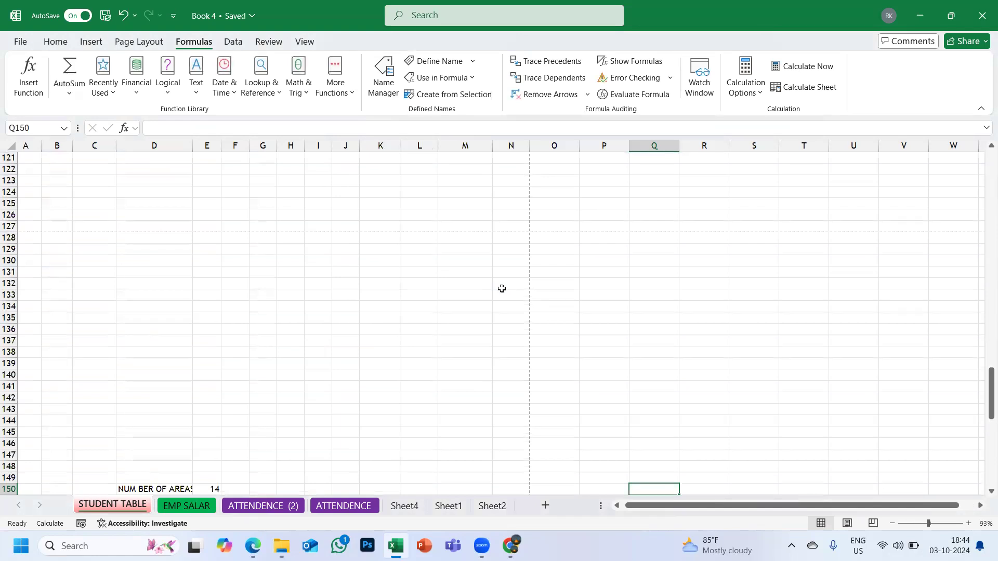
key("ctrl+Page_Down")
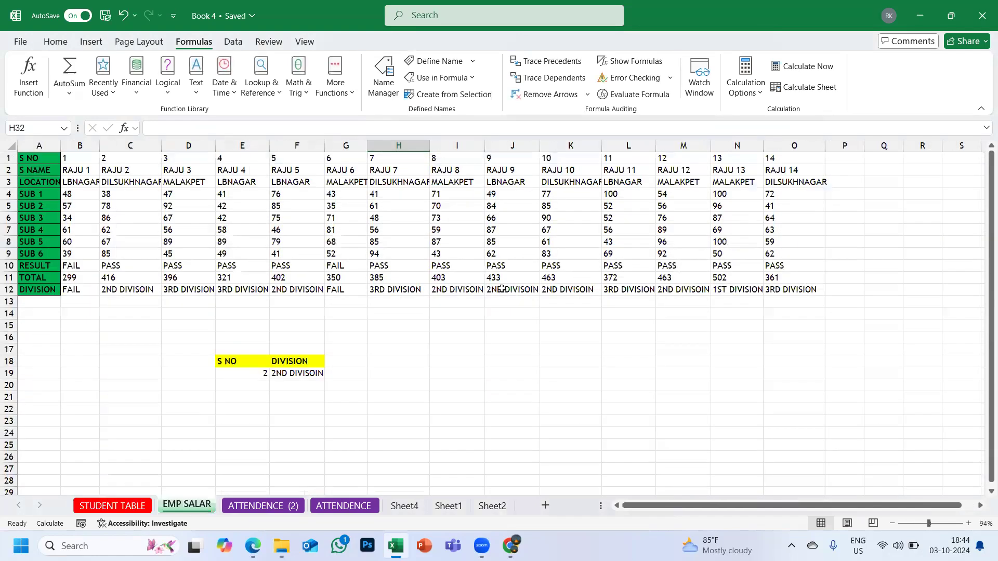
key("ctrl+Page_Down")
key("ctrl+Page_Down")
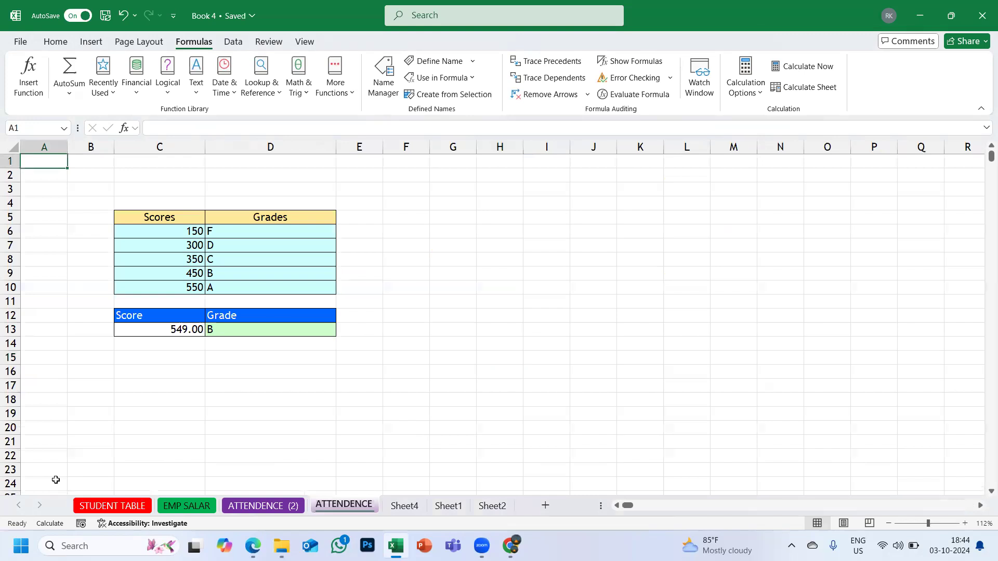
left_click(112, 506)
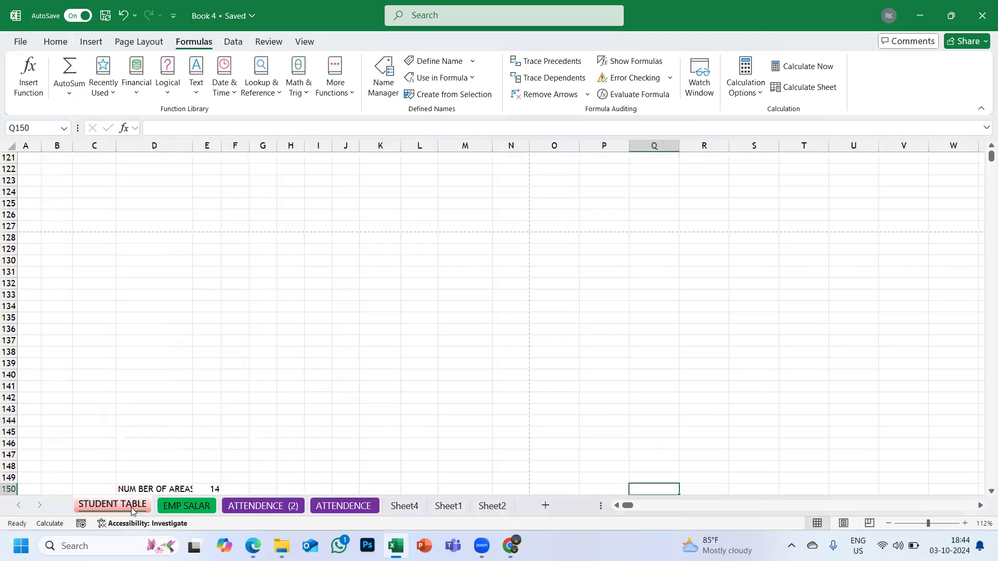
- Enter the label TOTAL SUB 1 MARKS in D1048568, near the last row of the STUDENT TABLE sheet
key("ctrl+Down")
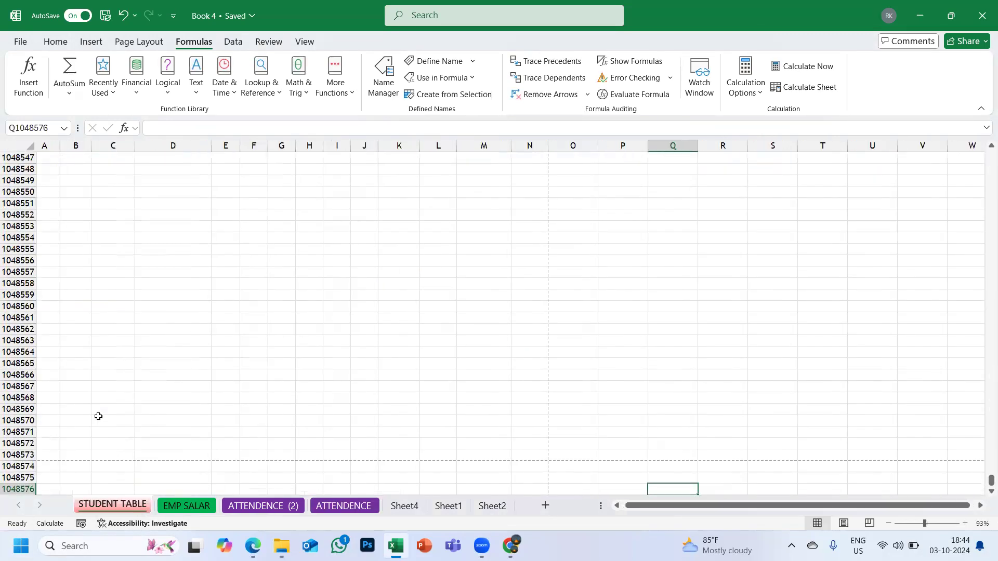
left_click(175, 396)
type("TOT")
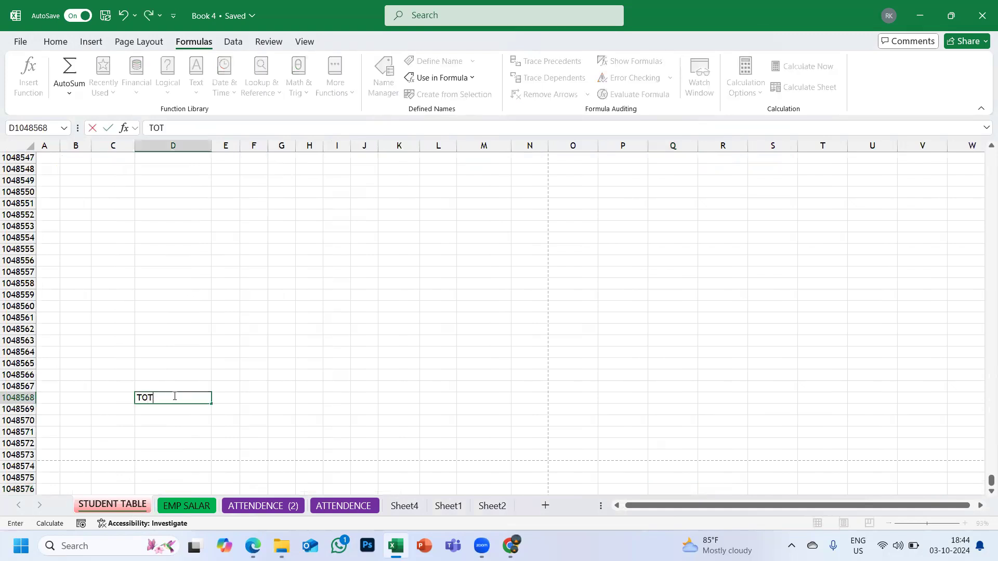
type("AL SUB 1 MAK")
type("KS")
key("Tab")
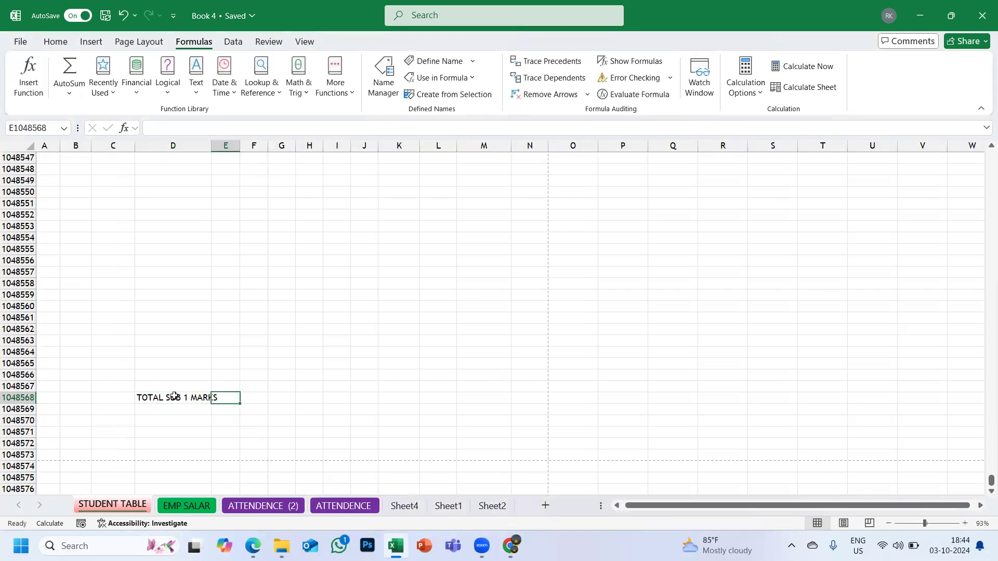
- Enter a SUM formula in D1048569 that takes the new defined name for the SUB 1 marks as its argument
left_click(155, 410)
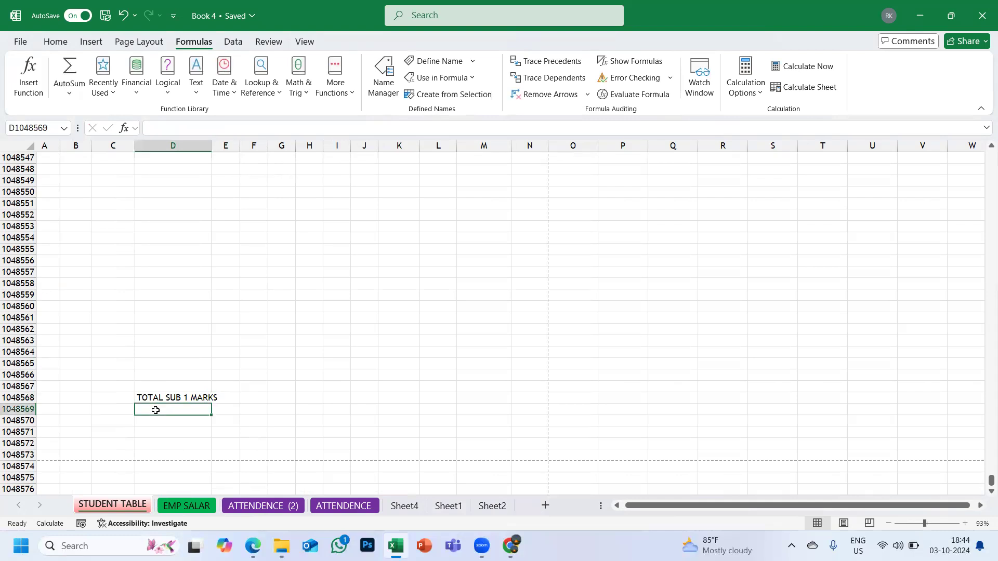
type("=SUN")
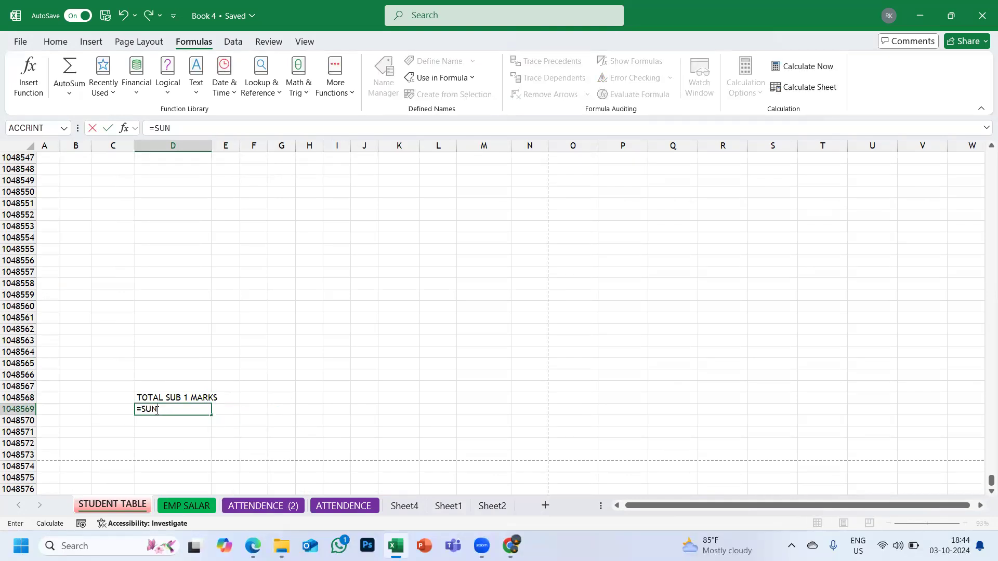
key("BackSpace")
type("M(")
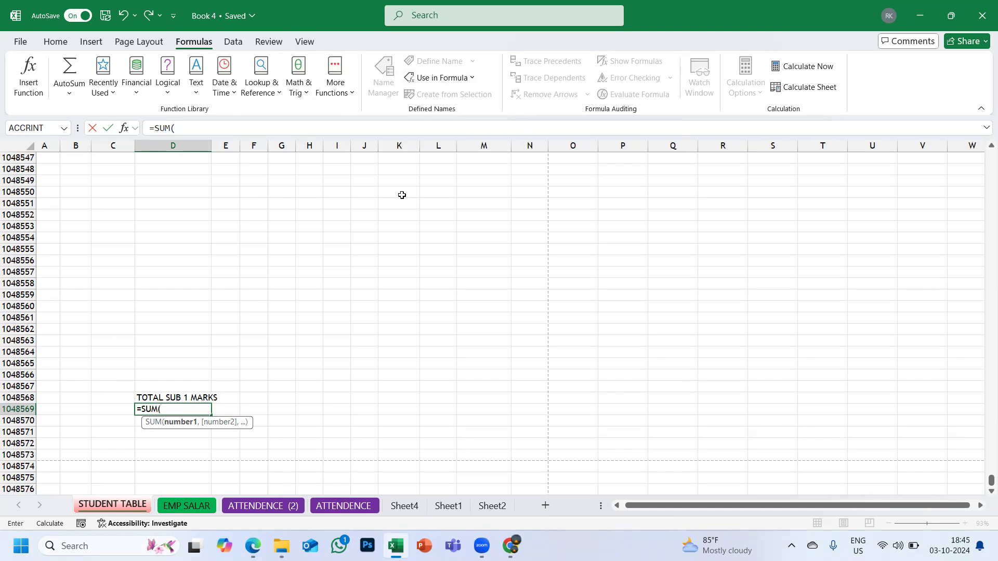
left_click(438, 78)
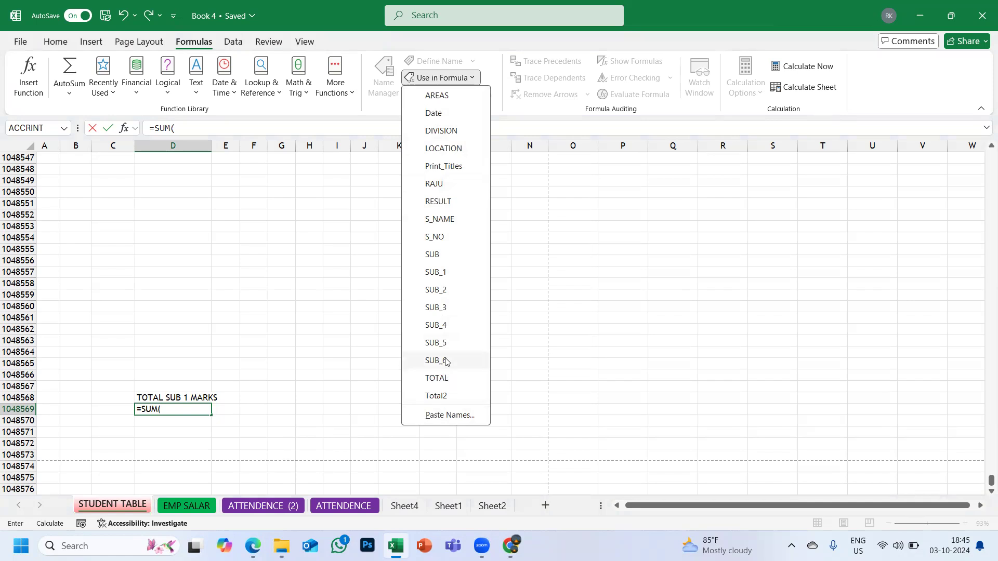
left_click(434, 184)
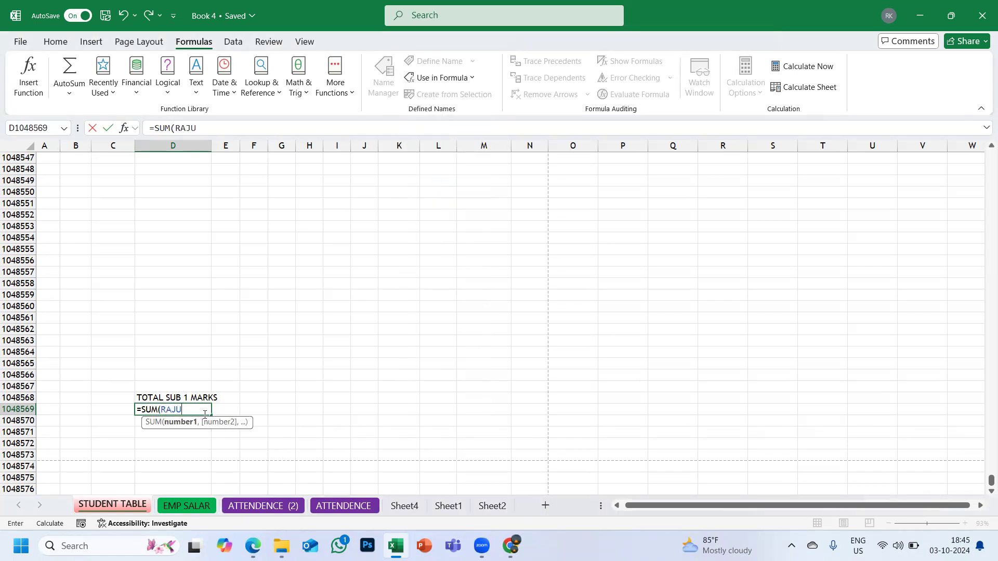
type(")")
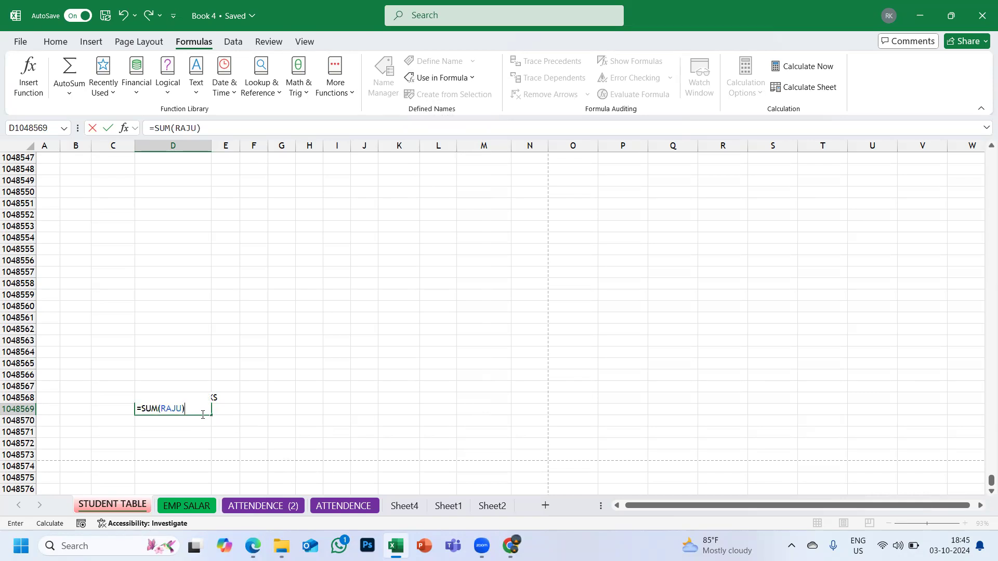
key("Return")
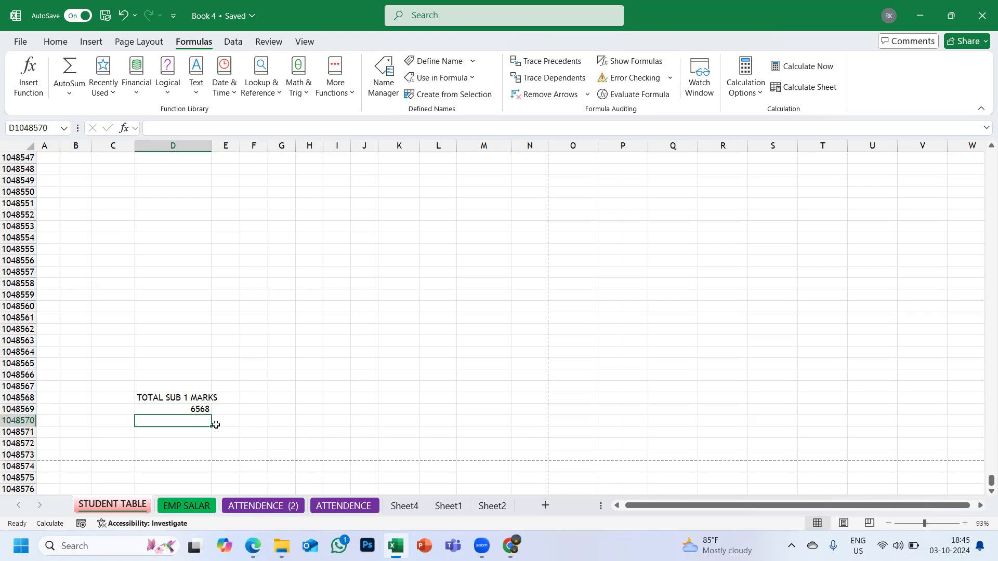
- Open the name defined for the SUB 1 marks for editing in the Name Manager
scroll(215, 424, "up", 20)
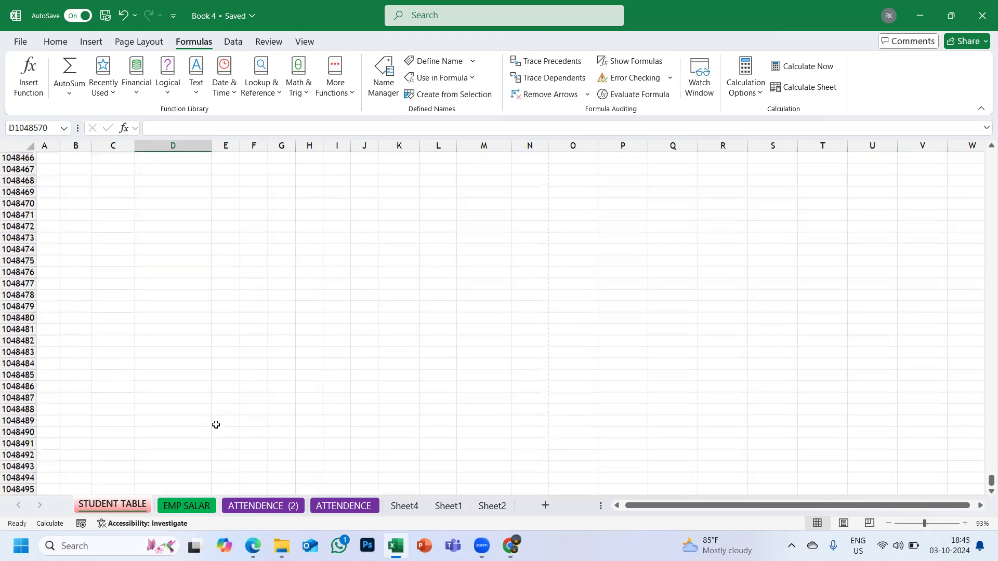
key("ctrl+Up")
key("ctrl+Up")
key("ctrl+Up")
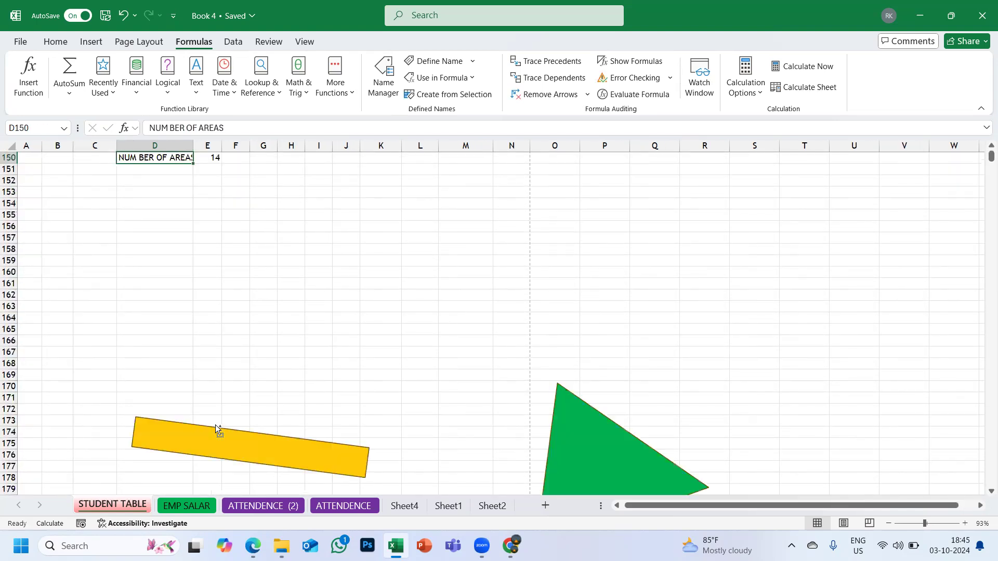
key("ctrl+Up")
scroll(221, 300, "up", 20)
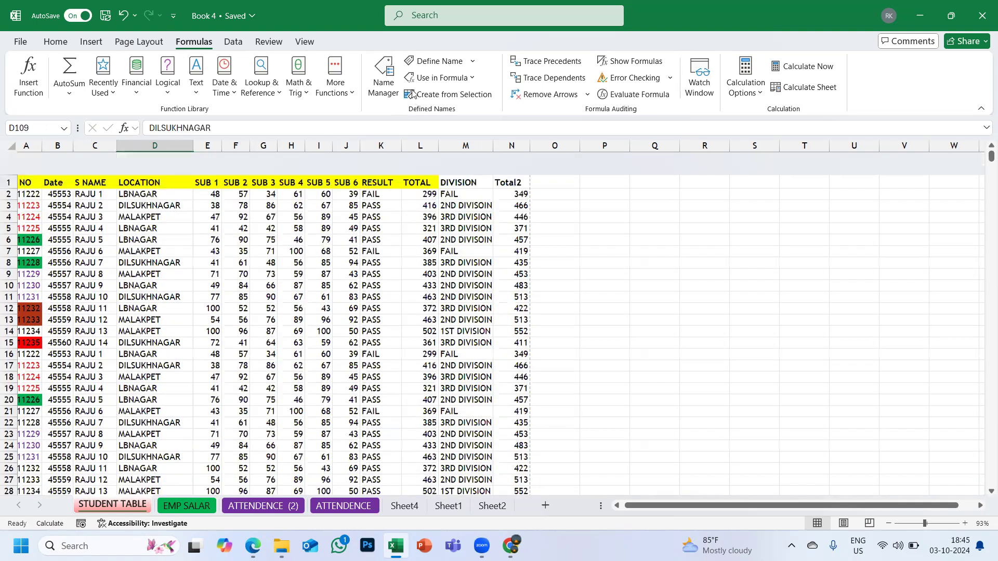
left_click(386, 89)
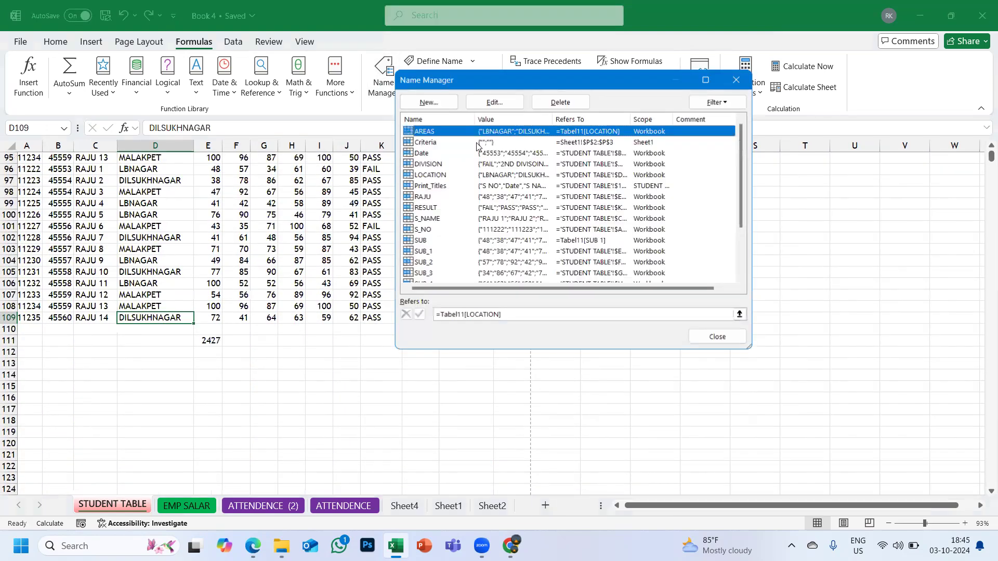
left_click(422, 197)
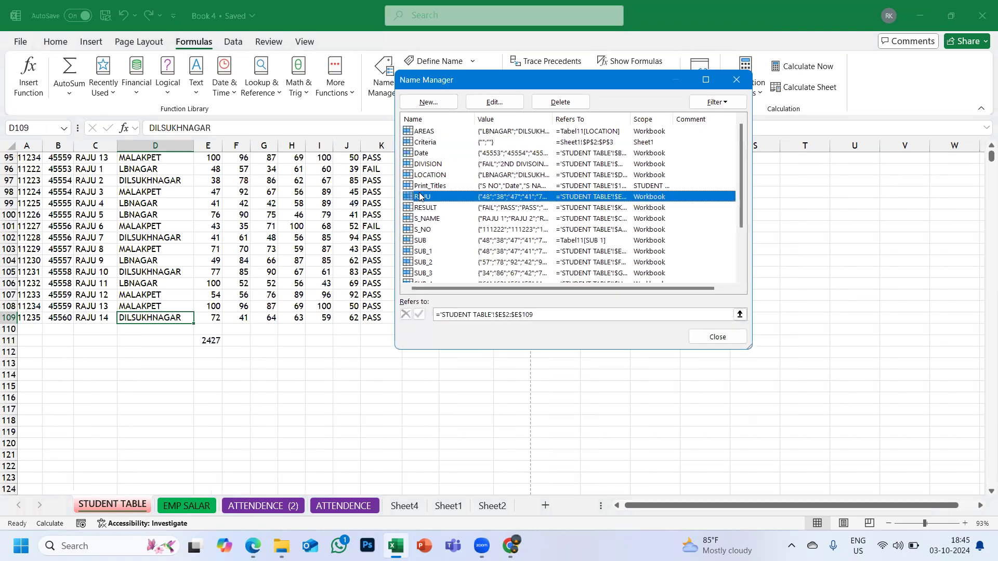
left_click(507, 102)
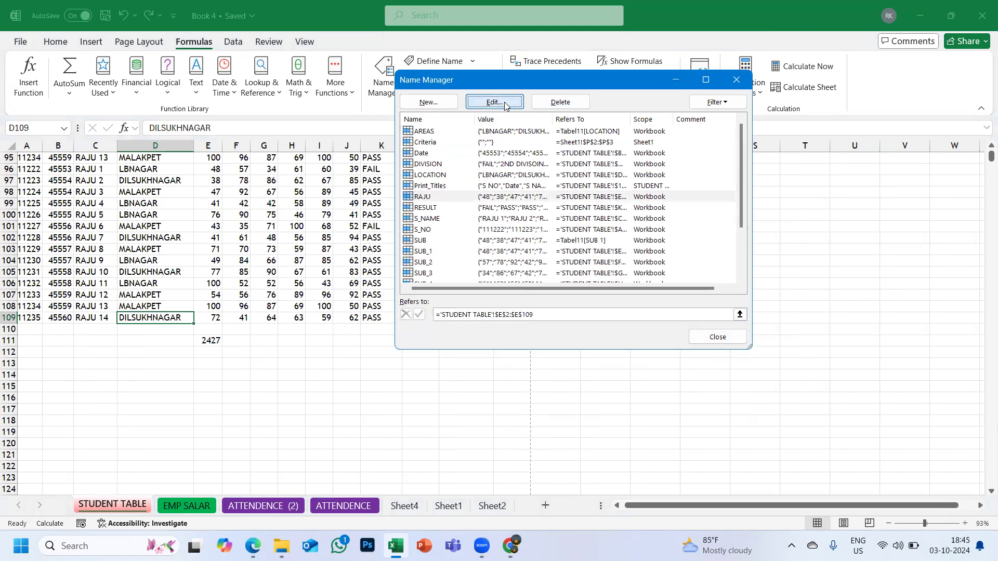
left_click(568, 255)
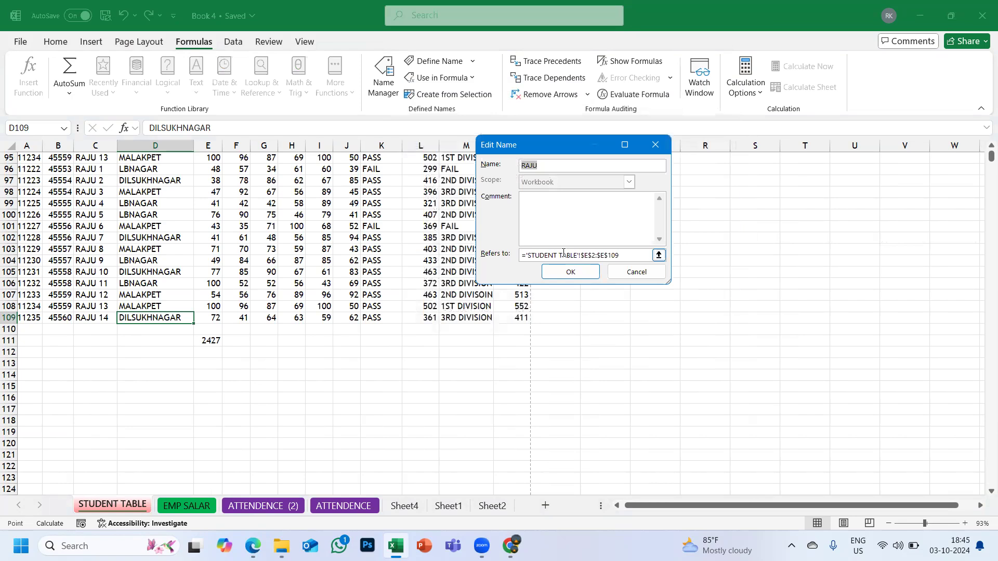
- Check the outlined range E2:E109 that the name refers to, and close the name dialogs without changing anything
scroll(333, 259, "down", 20)
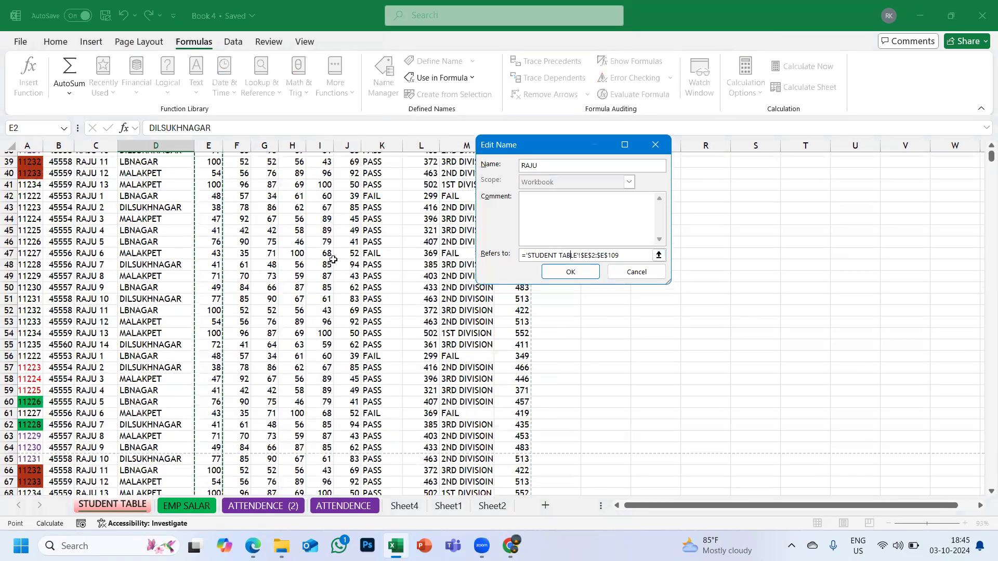
scroll(333, 259, "down", 2)
scroll(333, 259, "up", 2)
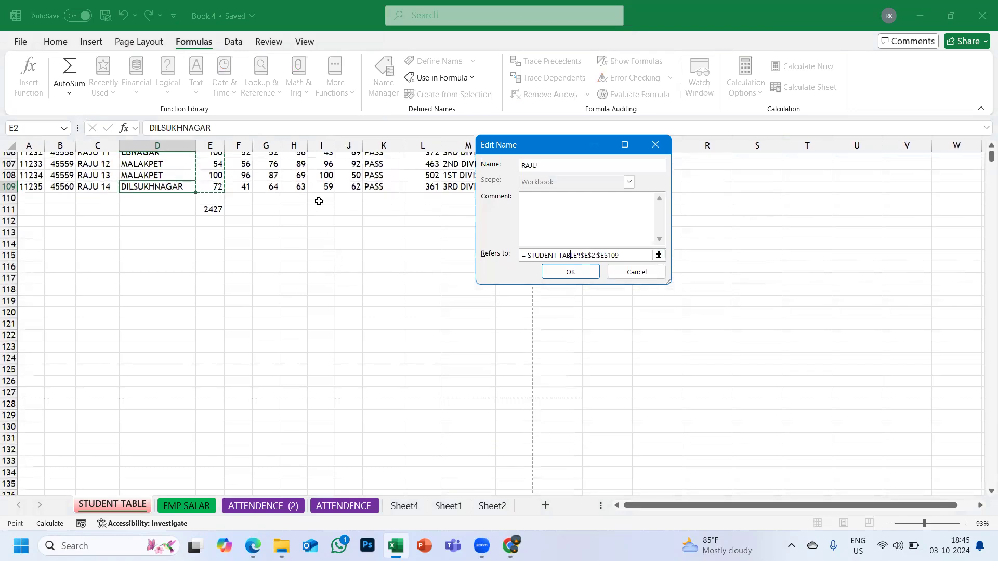
scroll(319, 201, "up", 8)
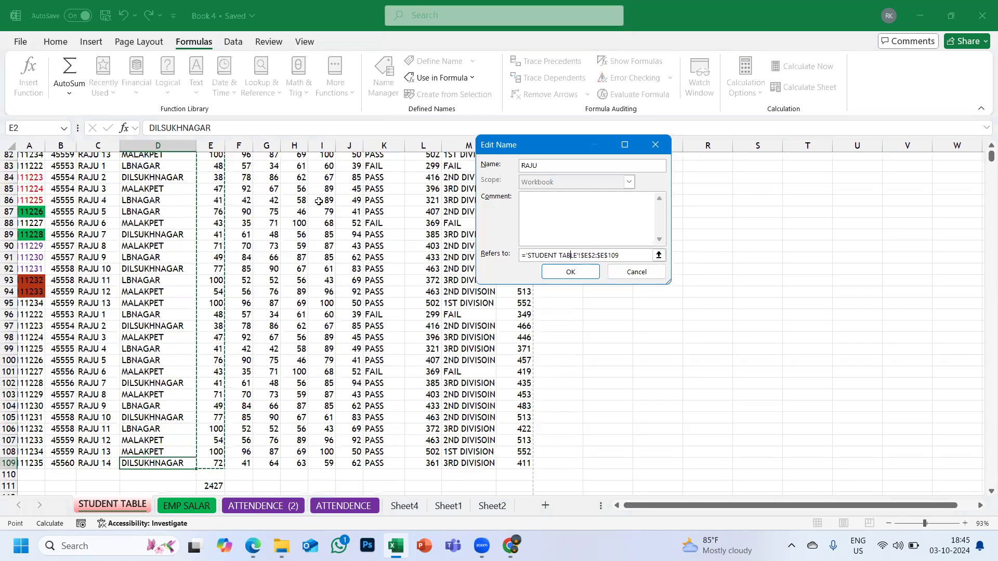
scroll(319, 201, "up", 10)
scroll(319, 201, "up", 17)
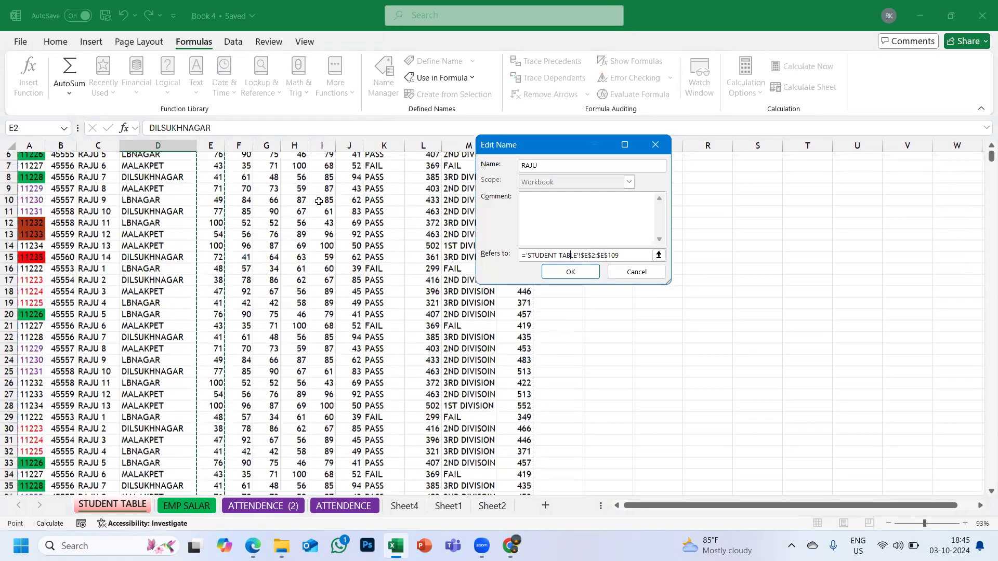
left_click(627, 273)
key("Escape")
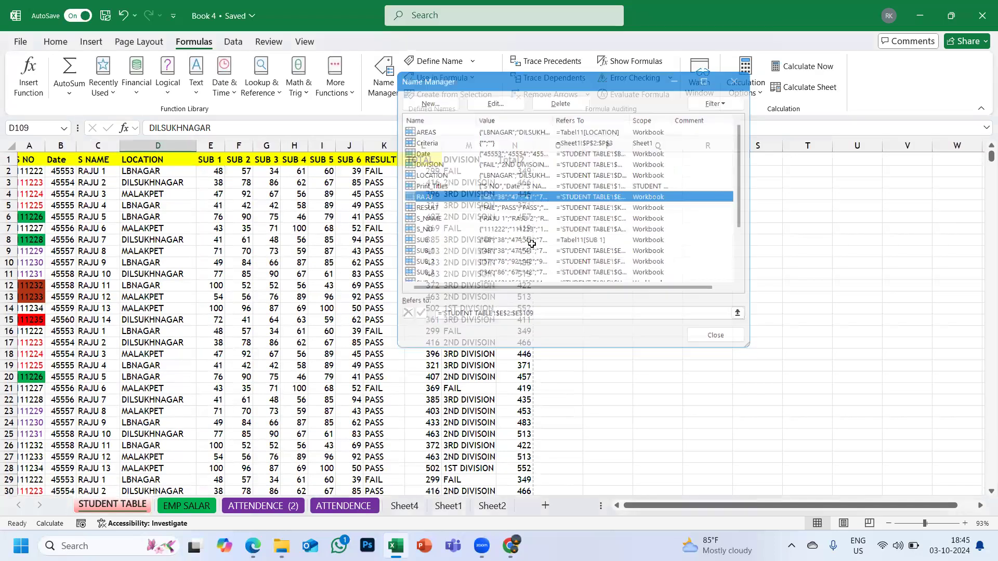
- Delete the existing SUM formula in E111 beneath the SUB 1 marks
scroll(531, 244, "down", 3)
scroll(531, 245, "down", 20)
scroll(336, 276, "up", 3)
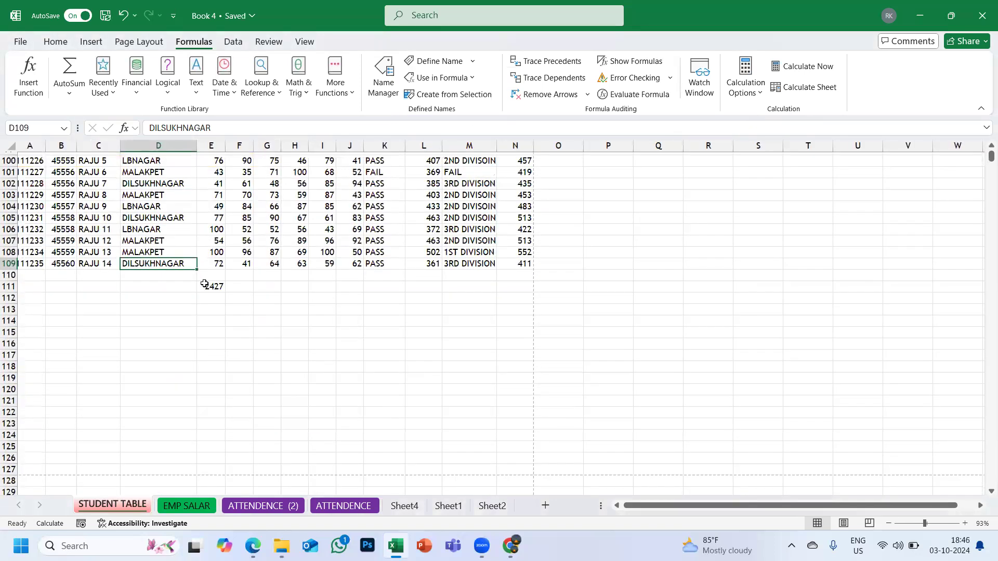
left_click(206, 284)
key("BackSpace")
key("Return")
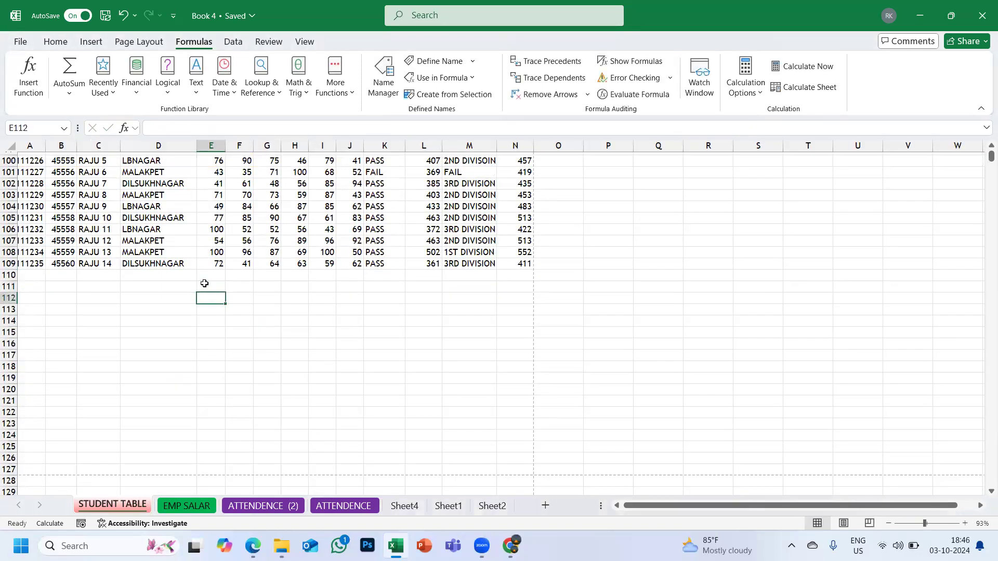
- Enter a SUM formula in E111 that totals the SUB 1 marks through their workbook-scoped defined name
left_click(205, 284)
type("=SUM")
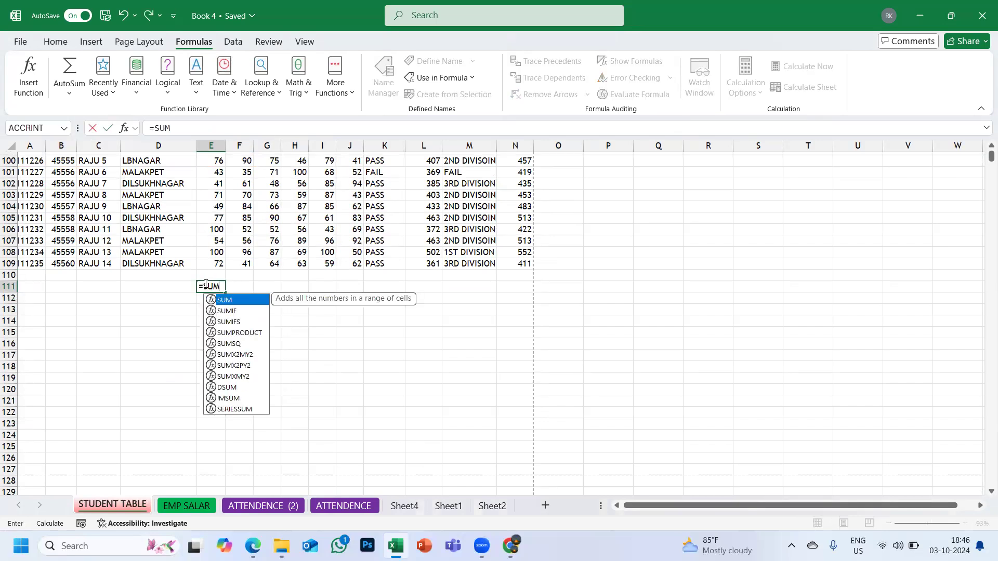
type("(RAJ")
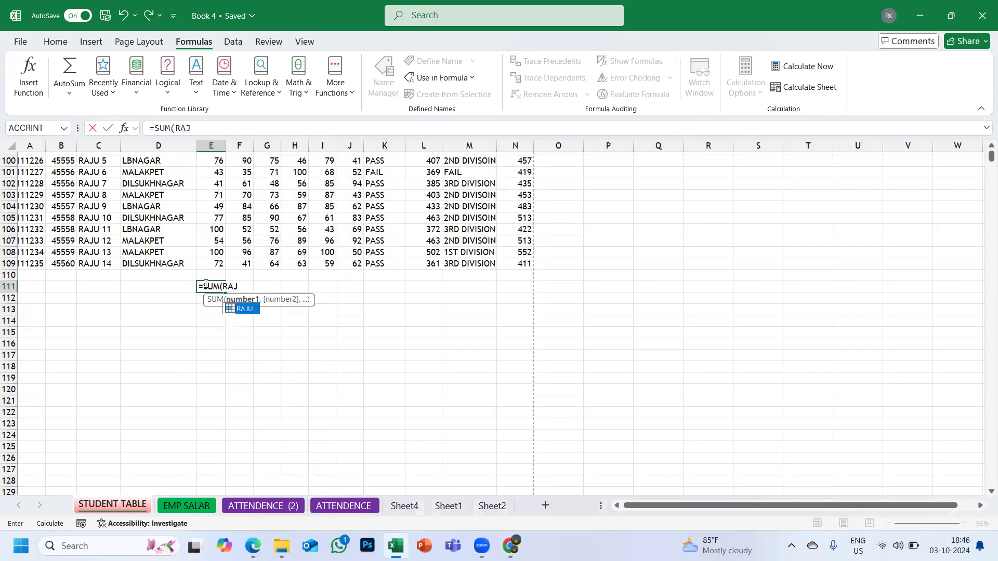
type("U)")
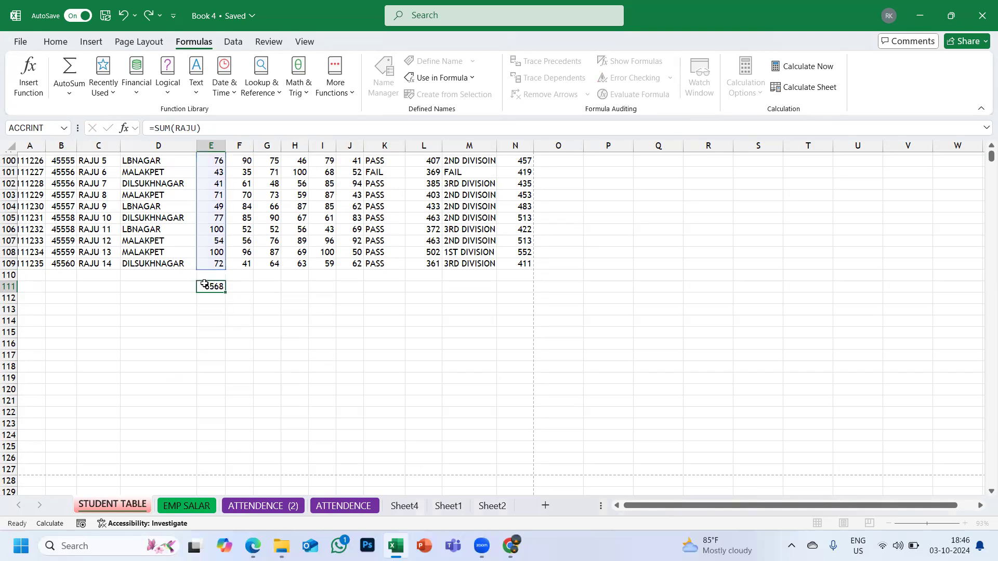
key("Return")
left_click(205, 284)
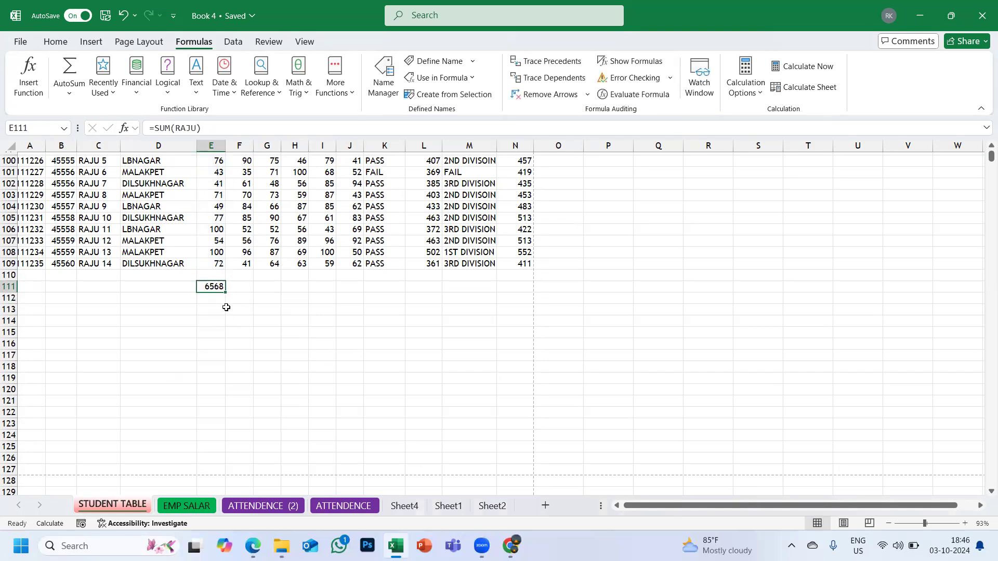
- Look through the other sheets, and inspect the formula under TOTAL SUB 1 MARKS near the last row of the STUDENT TABLE sheet
key("ctrl+Page_Down")
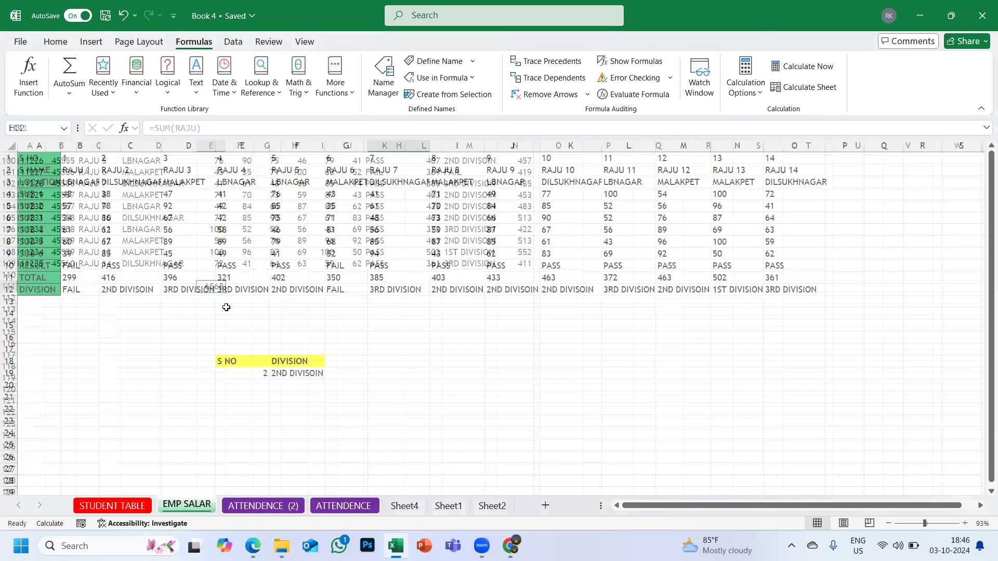
key("ctrl+Page_Down")
key("ctrl+Page_Down")
key("ctrl+Page_Down")
key("ctrl+Page_Down")
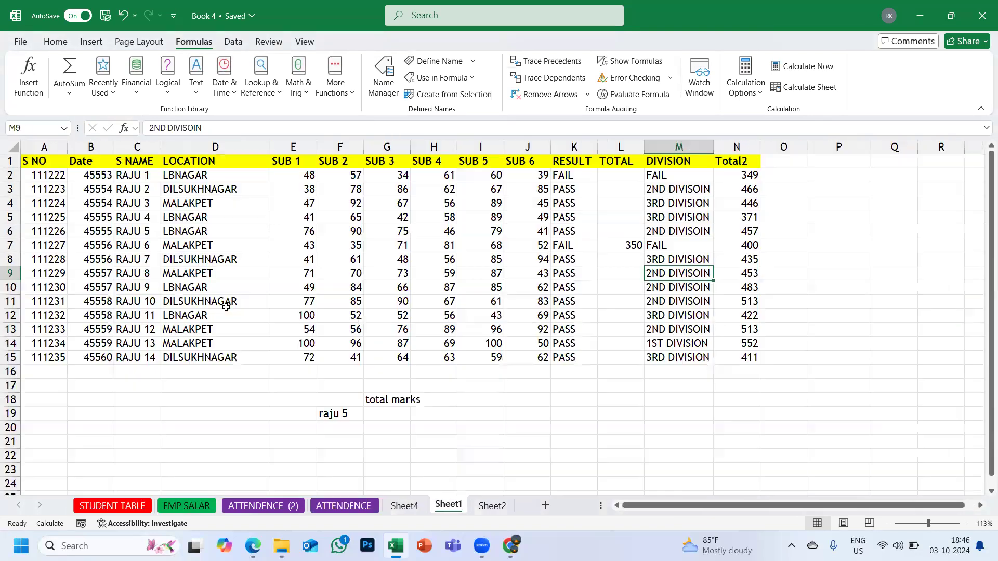
key("ctrl+Down")
key("ctrl+Down")
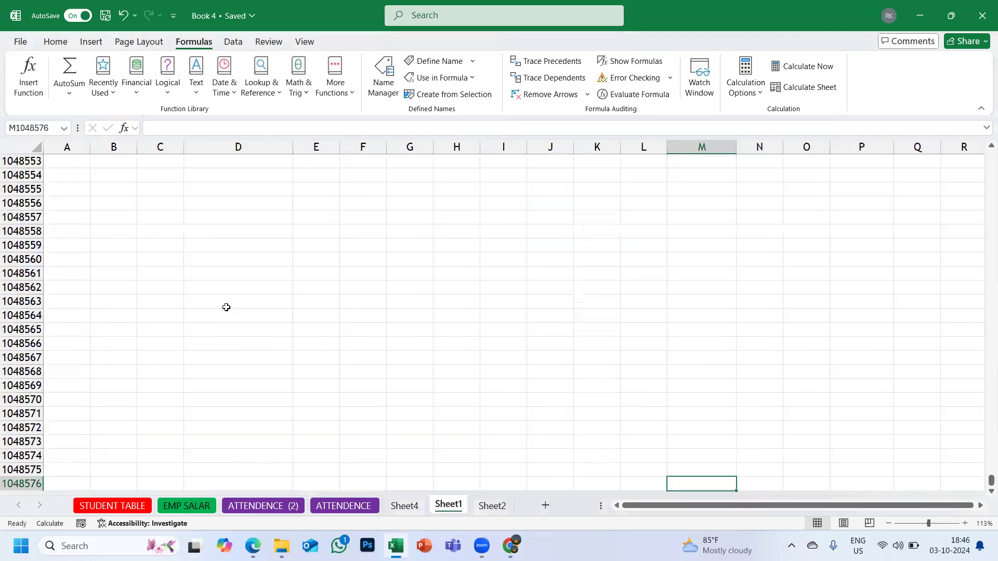
scroll(227, 307, "up", 2)
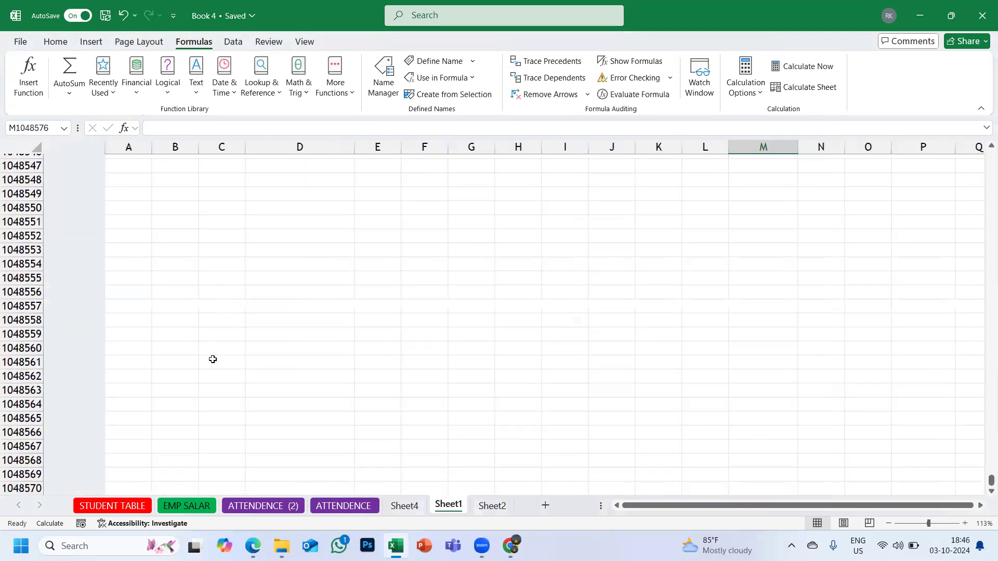
left_click(139, 503)
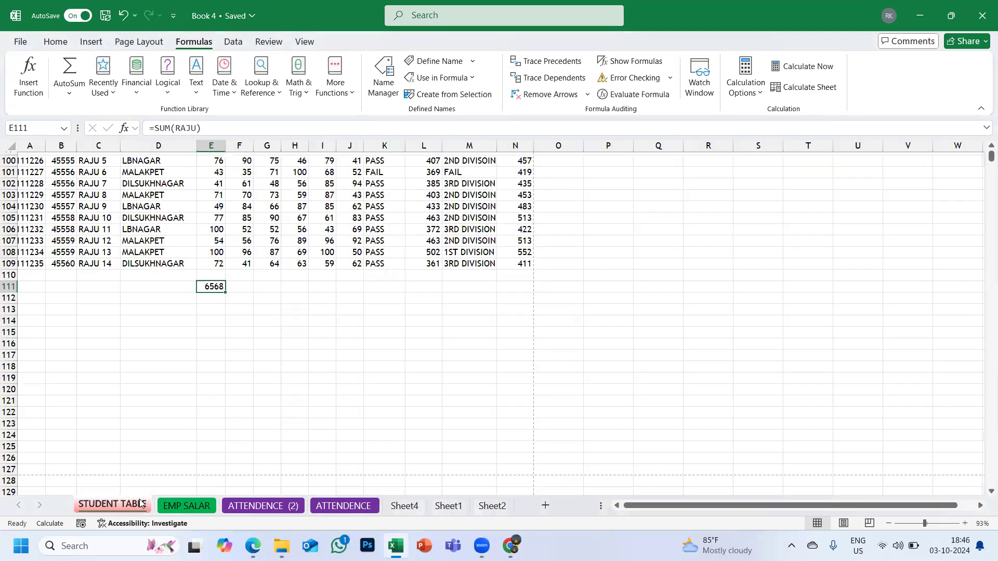
key("ctrl+Down")
key("ctrl+Down")
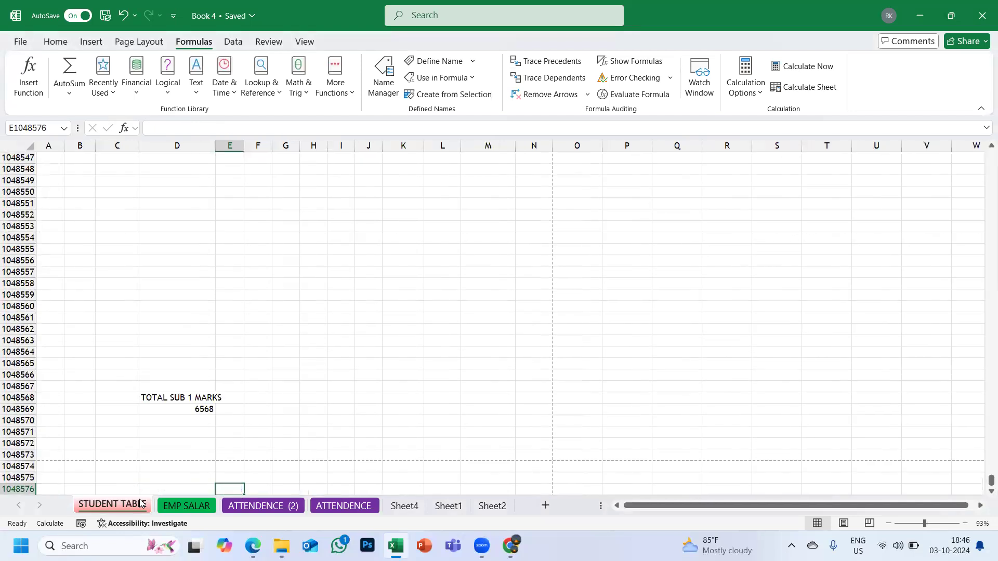
left_click(199, 410)
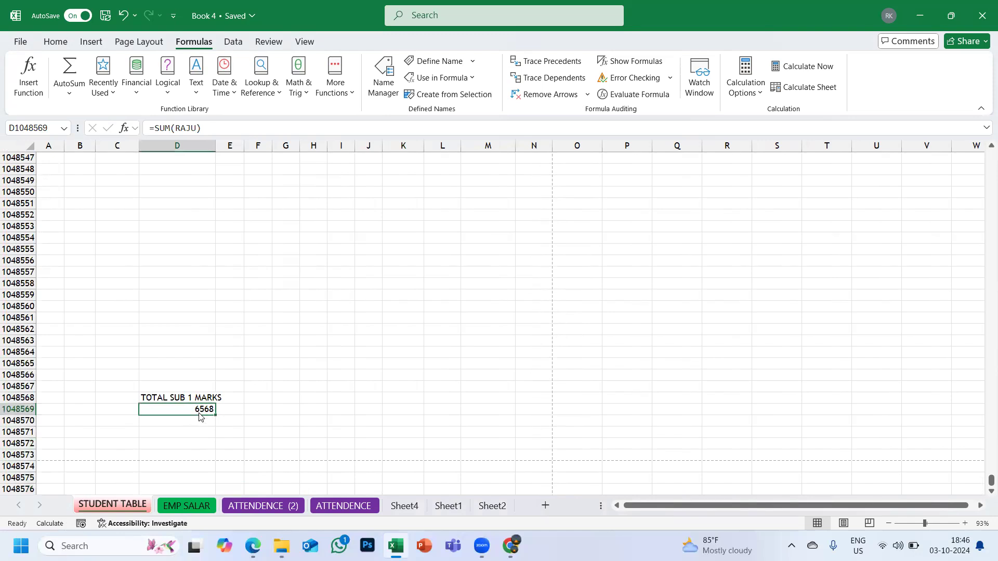
- Try to define the workbook-scoped name LOCATION for the marks block E4:J27 on the STUDENT TABLE sheet
key("ctrl+Up")
key("ctrl+Up")
key("ctrl+Up")
key("ctrl+Up")
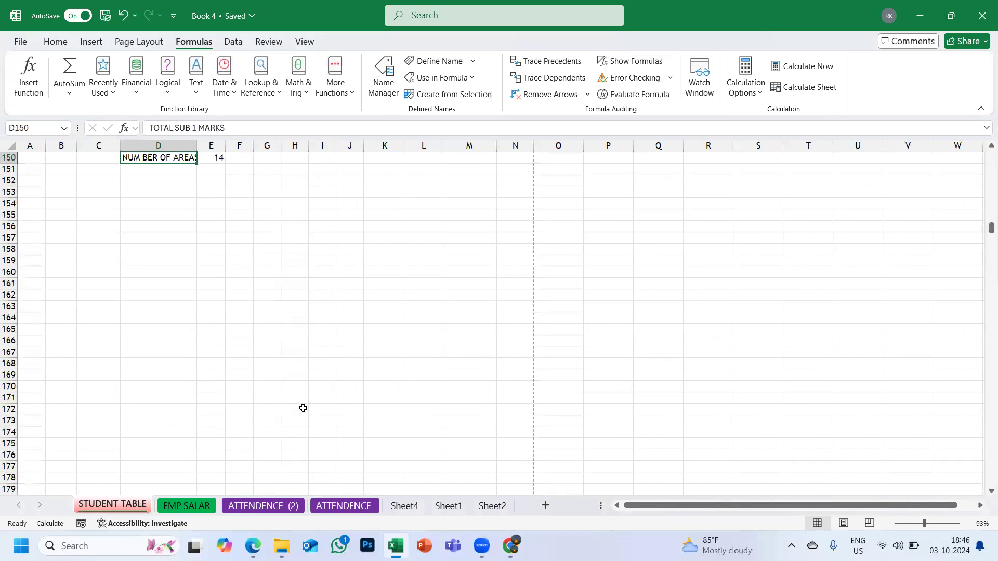
key("ctrl+Up")
key("ctrl+Up")
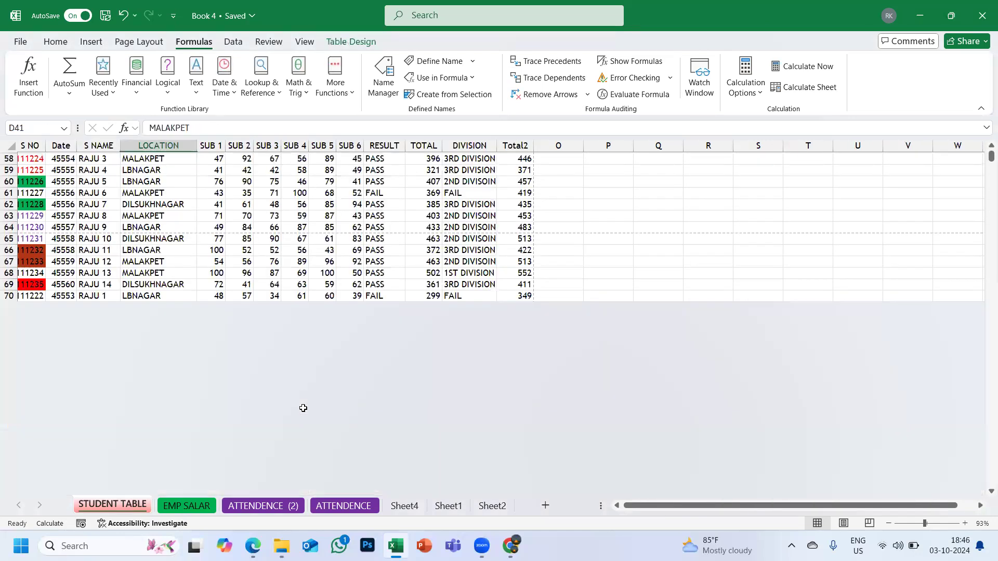
scroll(232, 203, "up", 13)
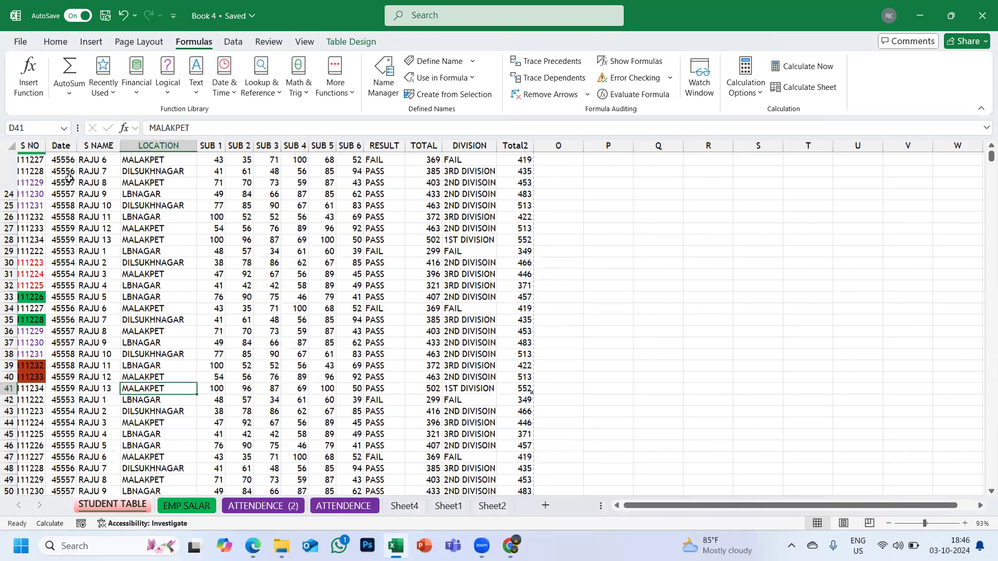
left_click_drag(220, 196, 339, 453)
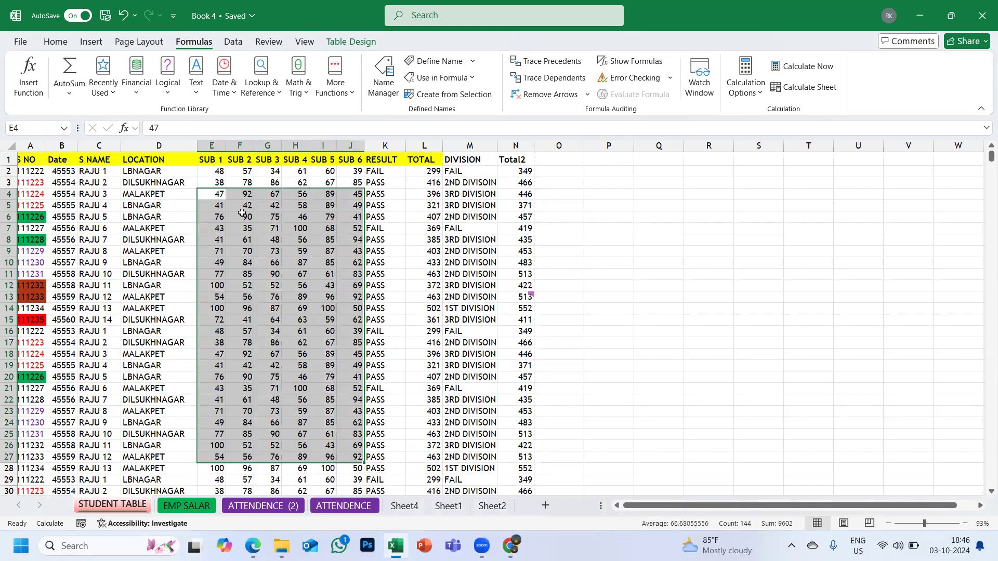
left_click(430, 62)
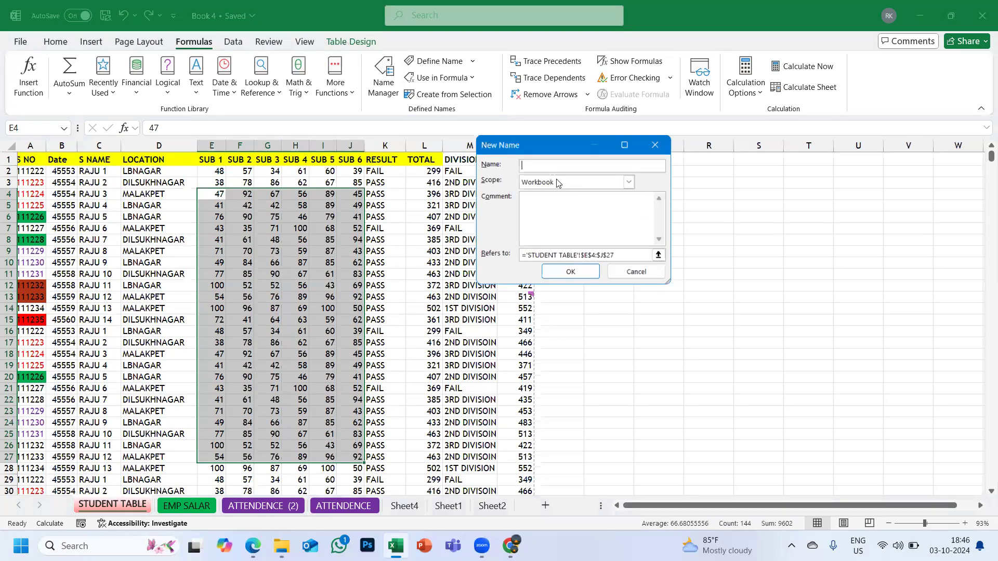
type("LOCATION")
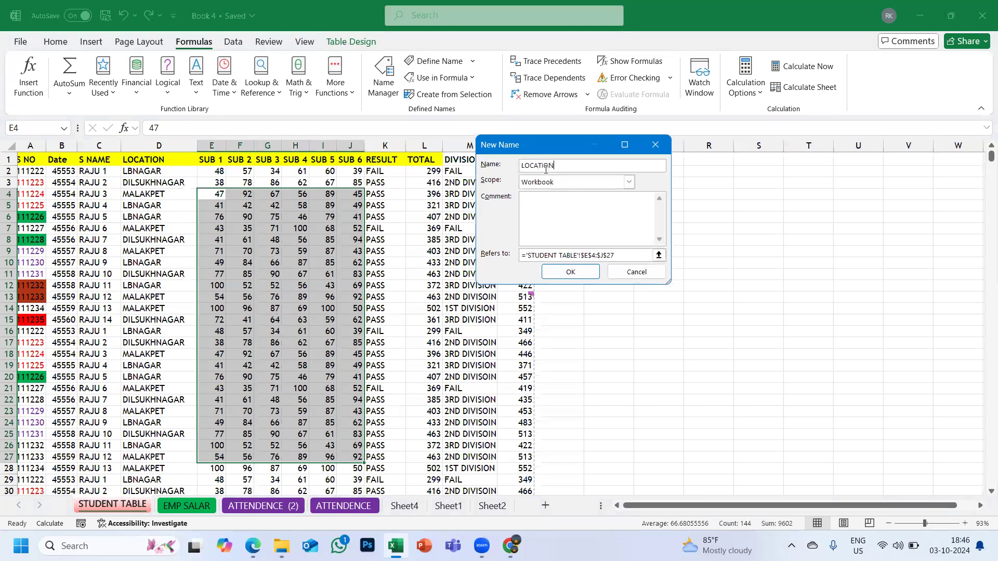
left_click(571, 272)
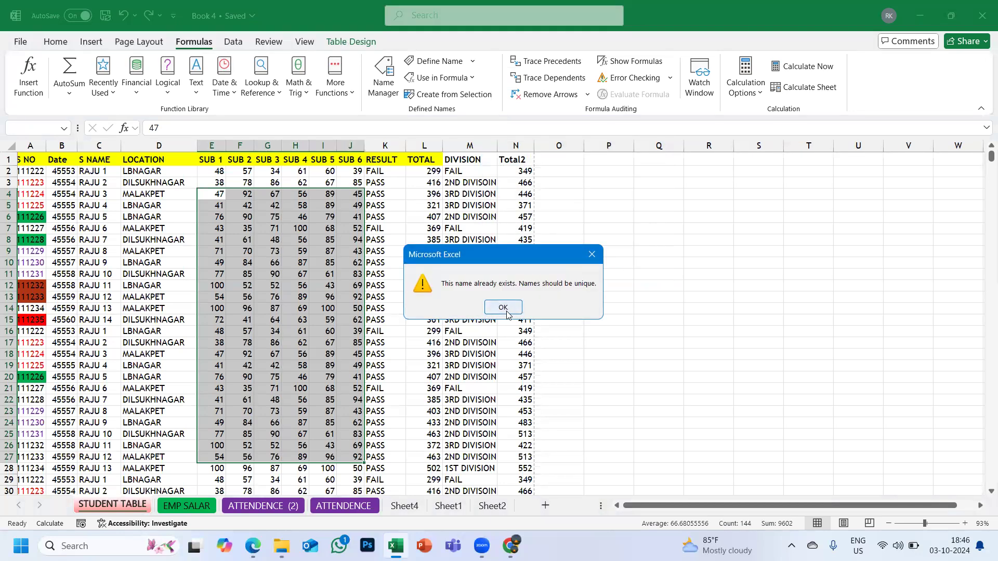
- Dismiss the duplicate-name alert and define the marks block E4:J27 as AREA with workbook scope
left_click(503, 308)
type("LOX")
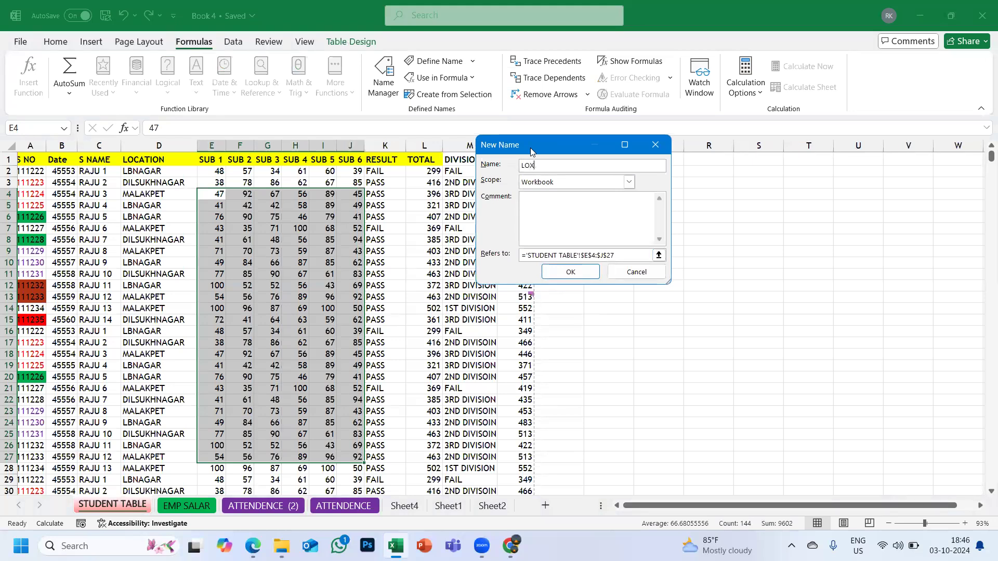
type("AT=AREA")
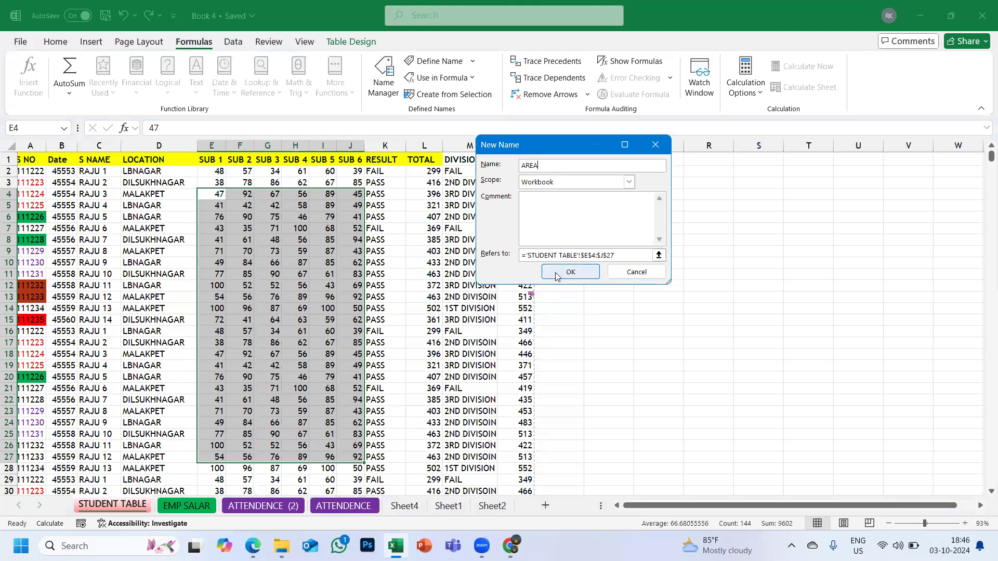
left_click(555, 272)
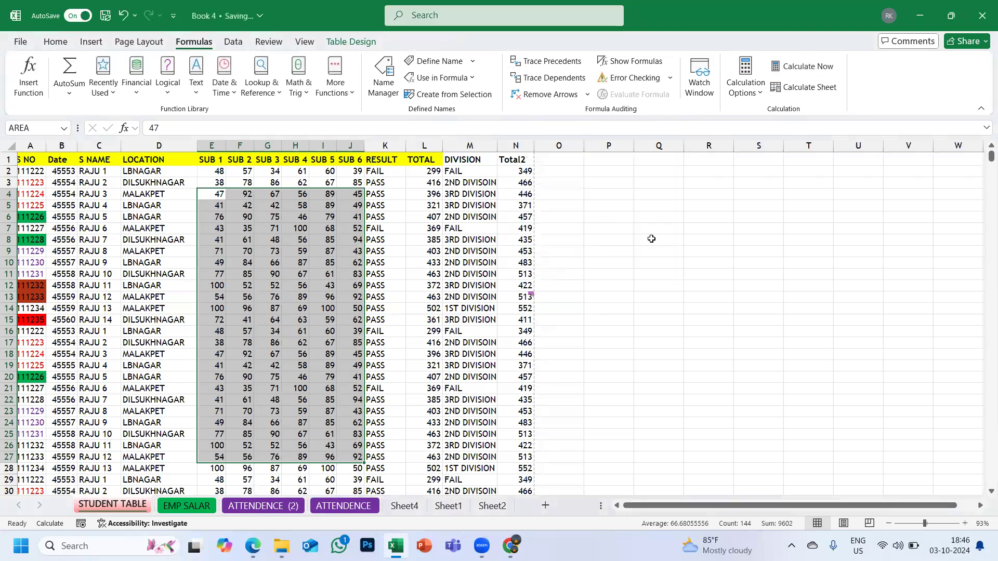
- Enter the formula =SUM(AREA) in Q8, picking AREA from the list of defined names
left_click(651, 238)
type("=SUM(")
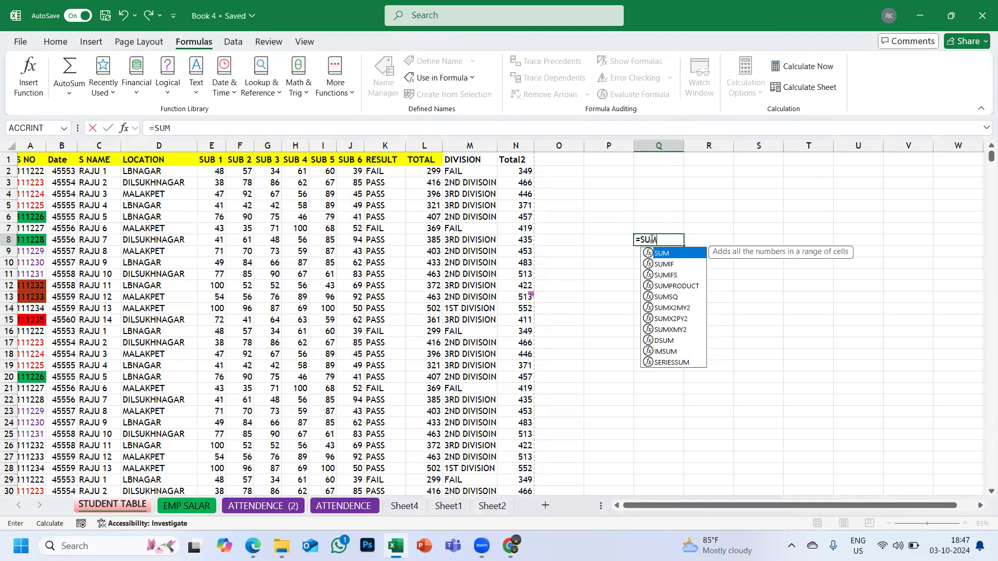
left_click(441, 78)
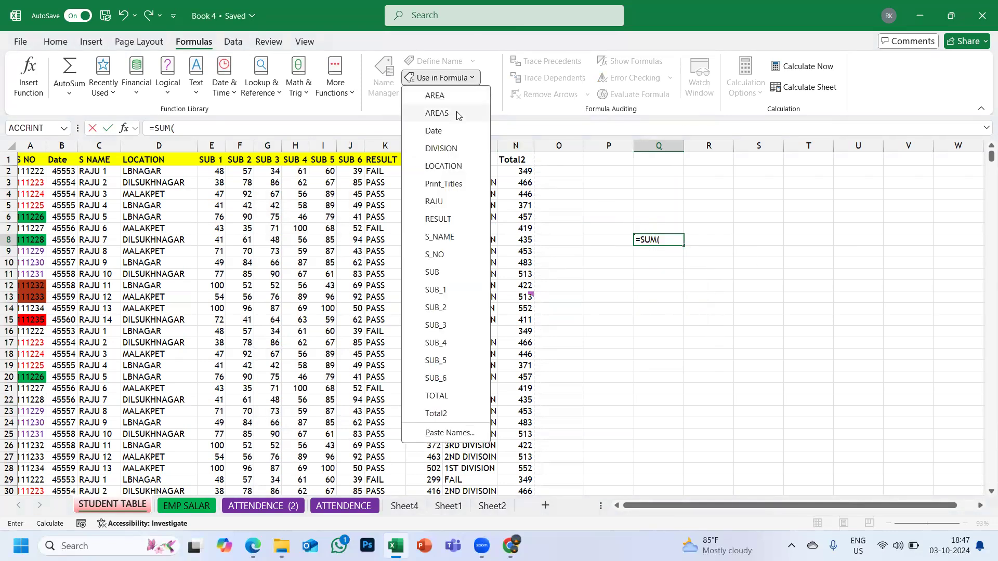
left_click(437, 96)
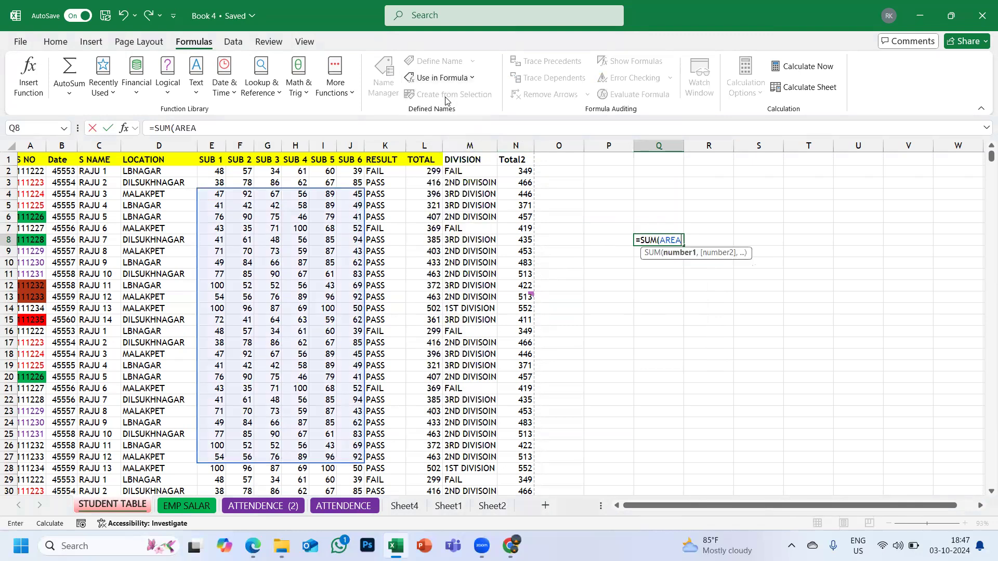
type(")")
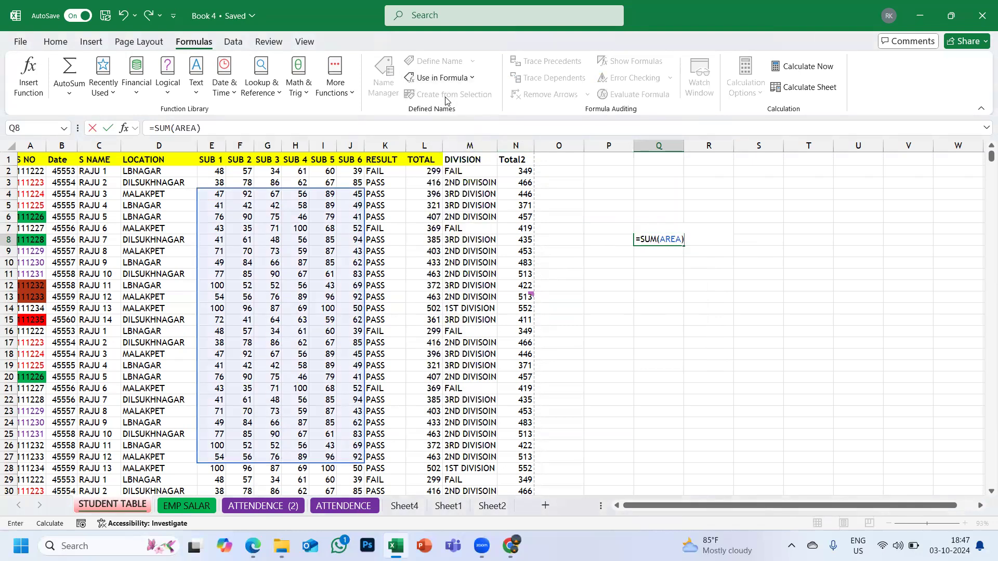
key("Return")
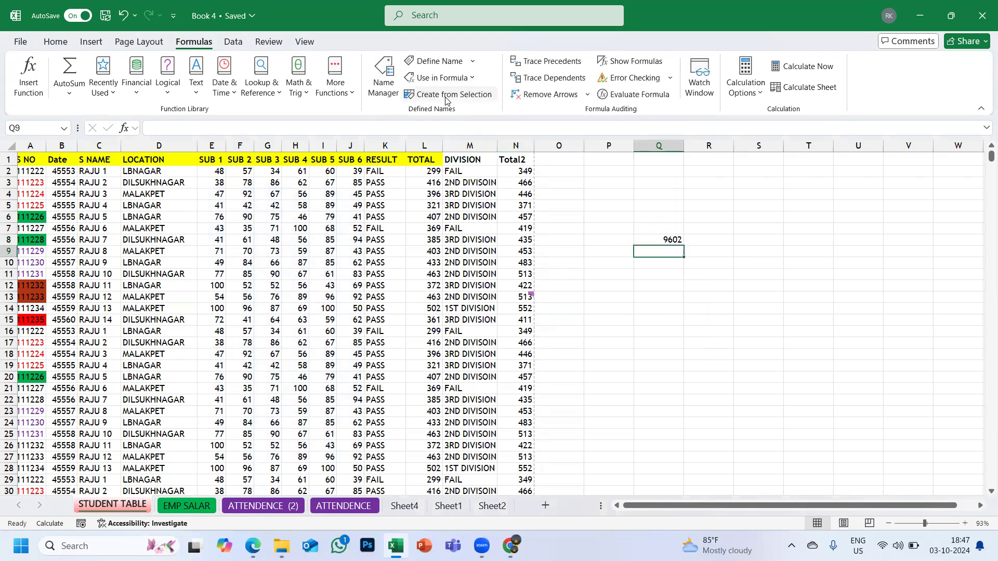
- Delete the defined name AREA in the Name Manager and confirm the deletion
left_click(384, 78)
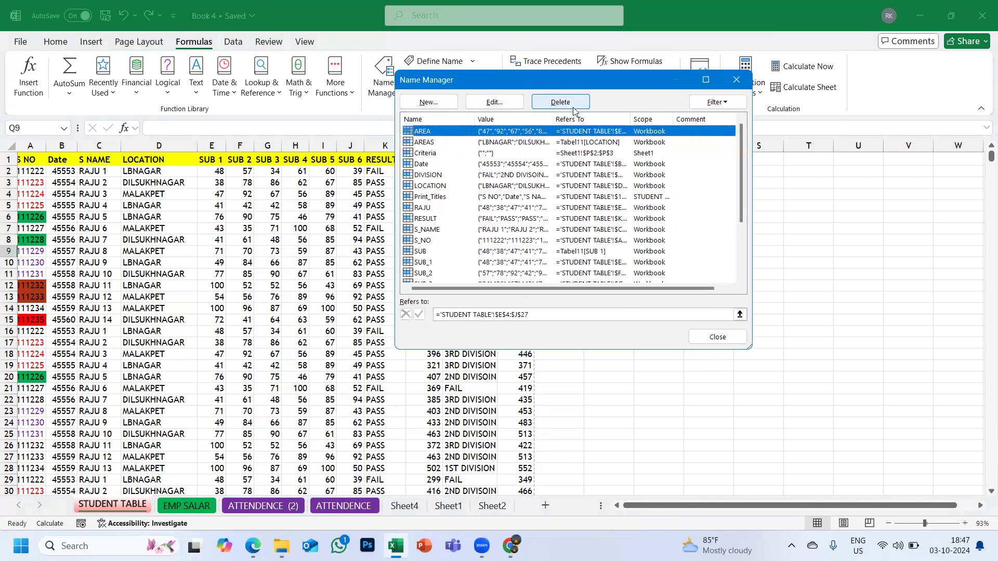
left_click(573, 110)
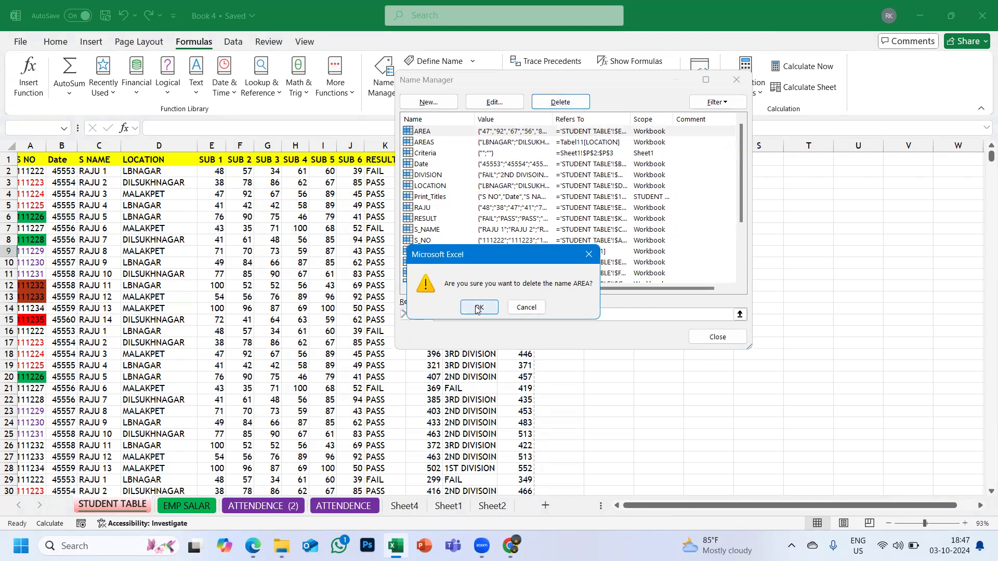
left_click(476, 308)
- Select every entry in the Name Manager, from AREAS through Total2, and delete them all, confirming the deletion
left_click(420, 132)
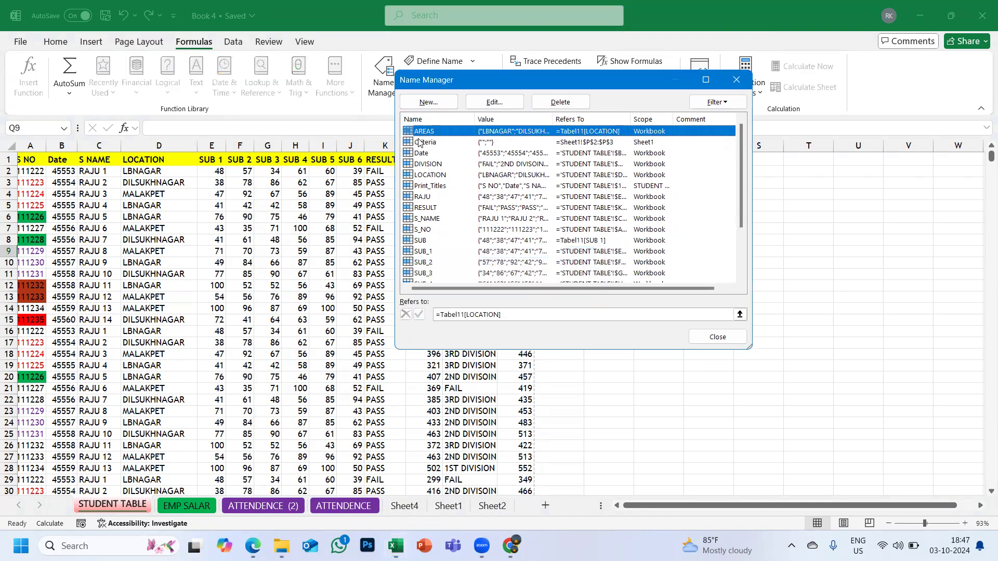
left_click(419, 142, "shift")
left_click(421, 147, "ctrl")
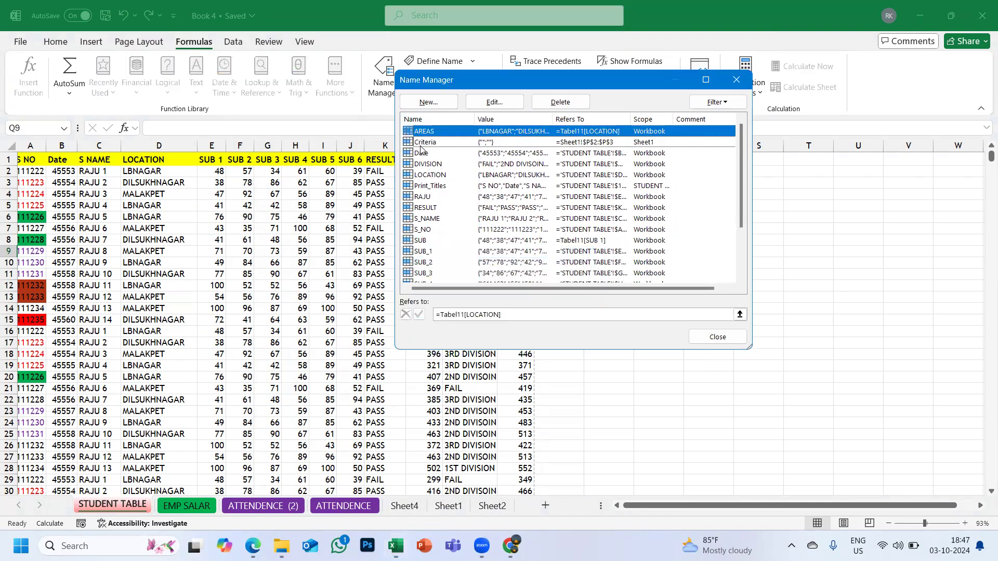
left_click(421, 146, "ctrl")
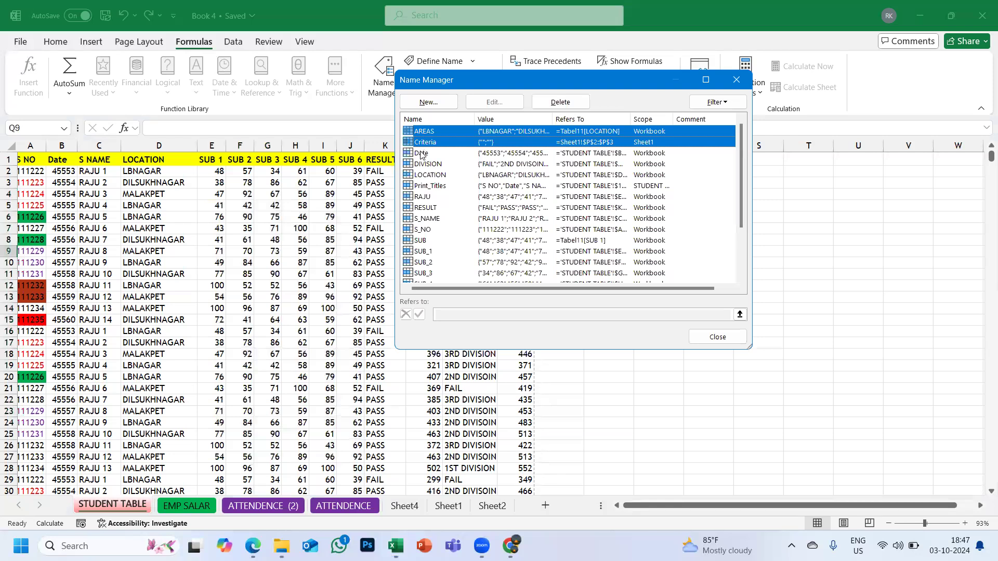
left_click(421, 154, "ctrl")
left_click(424, 165, "ctrl")
left_click(429, 177, "ctrl")
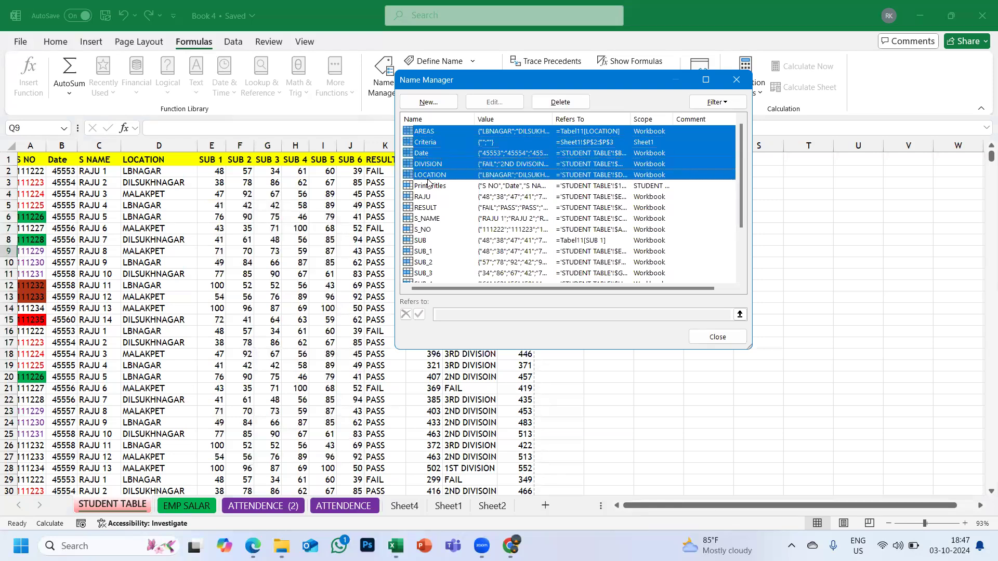
left_click(429, 196, "ctrl")
left_click(430, 186, "ctrl")
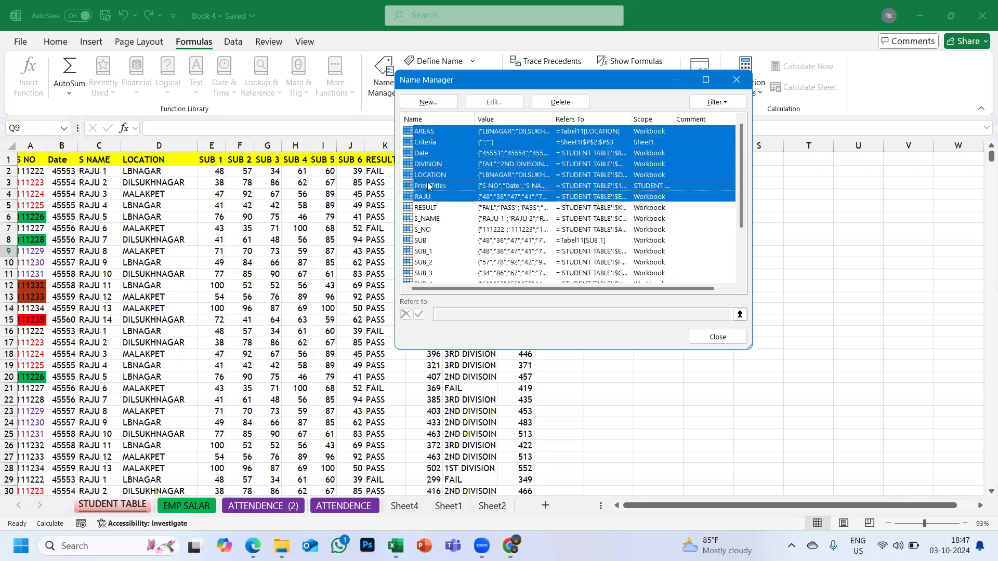
left_click(426, 200, "ctrl")
left_click(427, 218, "ctrl")
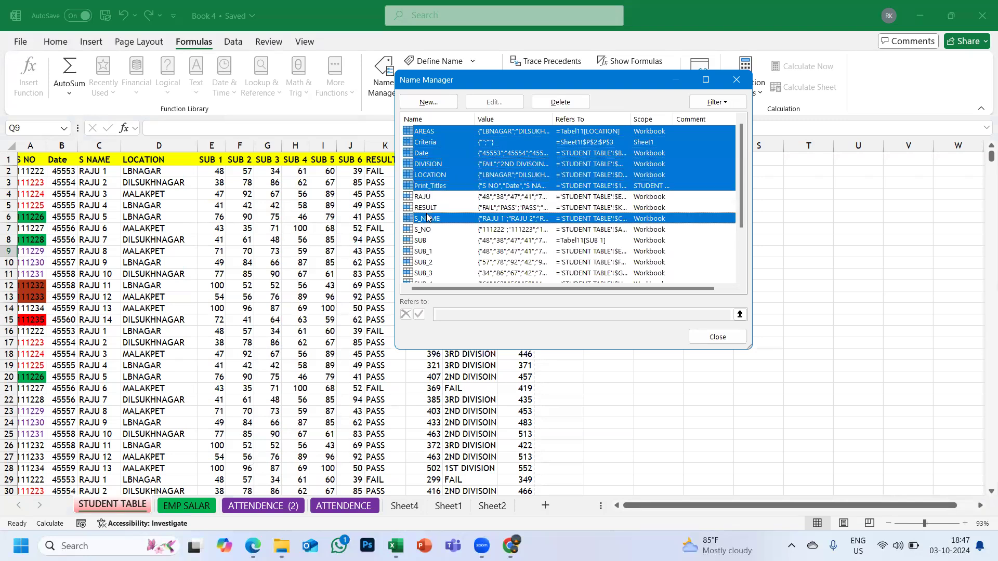
left_click(425, 208, "ctrl")
left_click(426, 198, "ctrl")
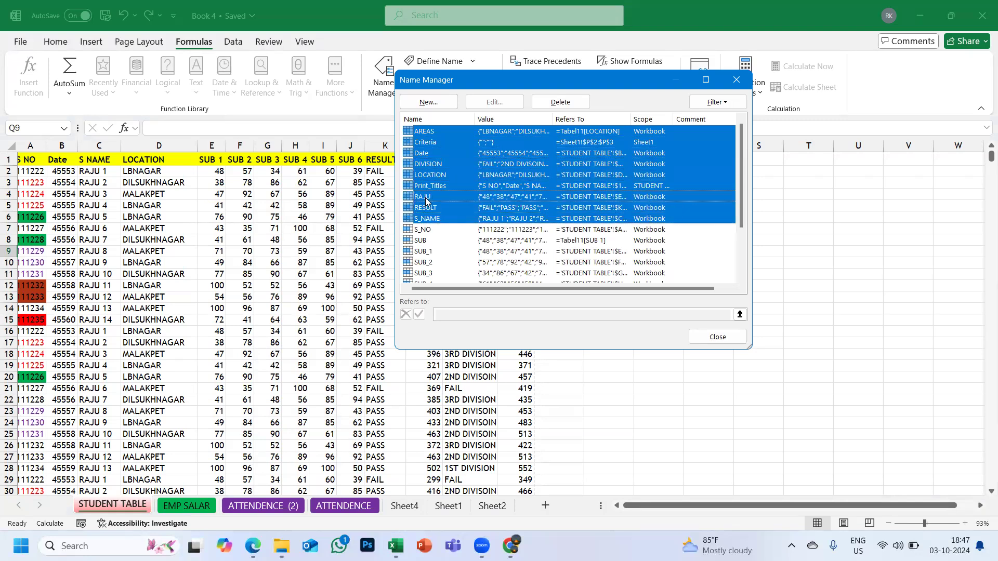
left_click(425, 231, "ctrl")
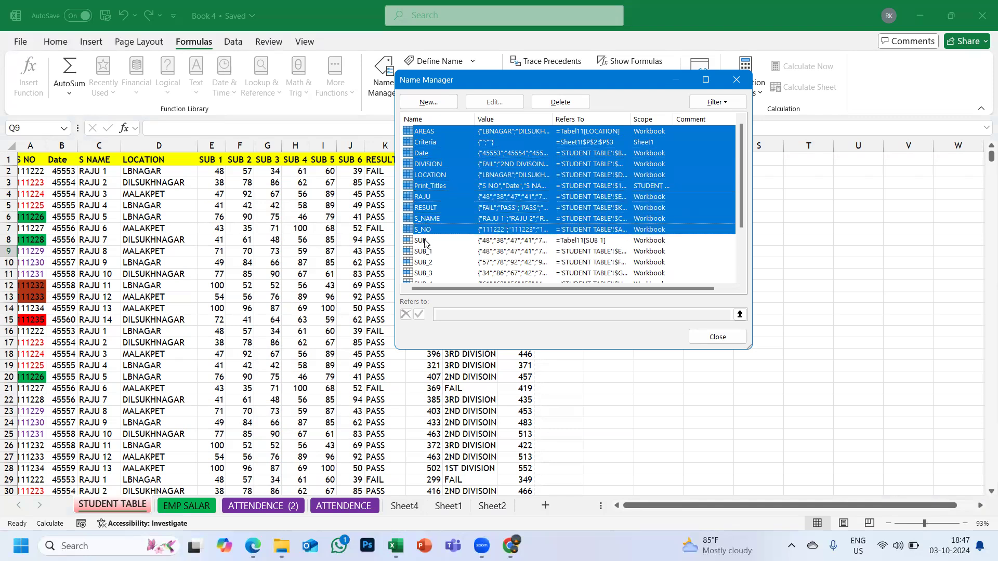
left_click(424, 241, "ctrl")
left_click(426, 252, "ctrl")
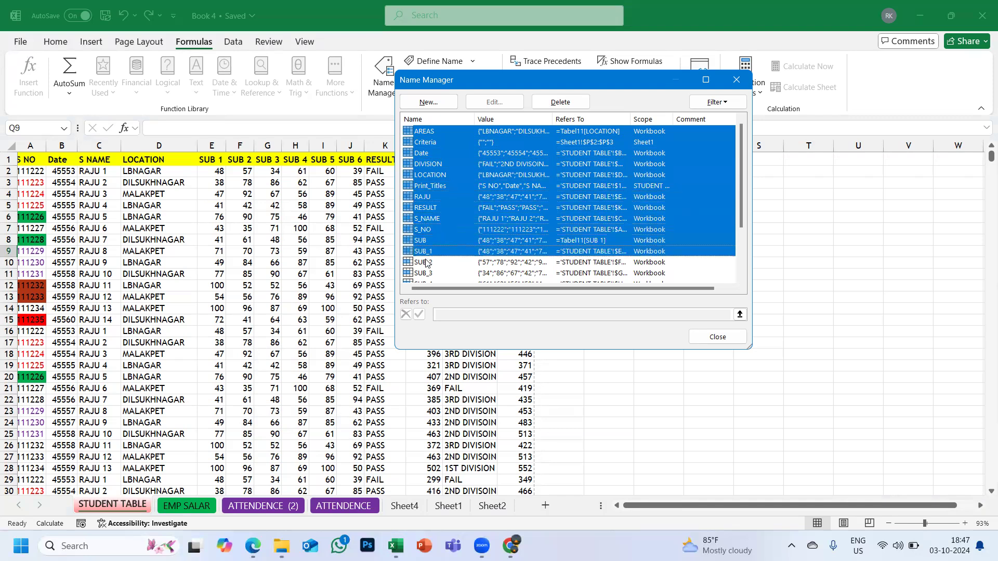
left_click(426, 263, "ctrl")
left_click(428, 275, "ctrl")
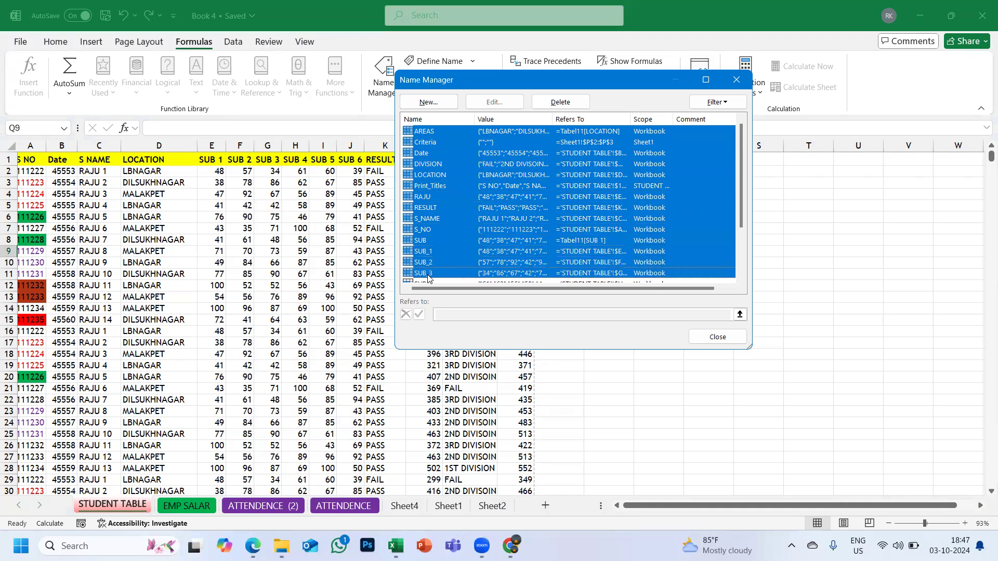
scroll(428, 278, "down", 2)
left_click(425, 229, "ctrl")
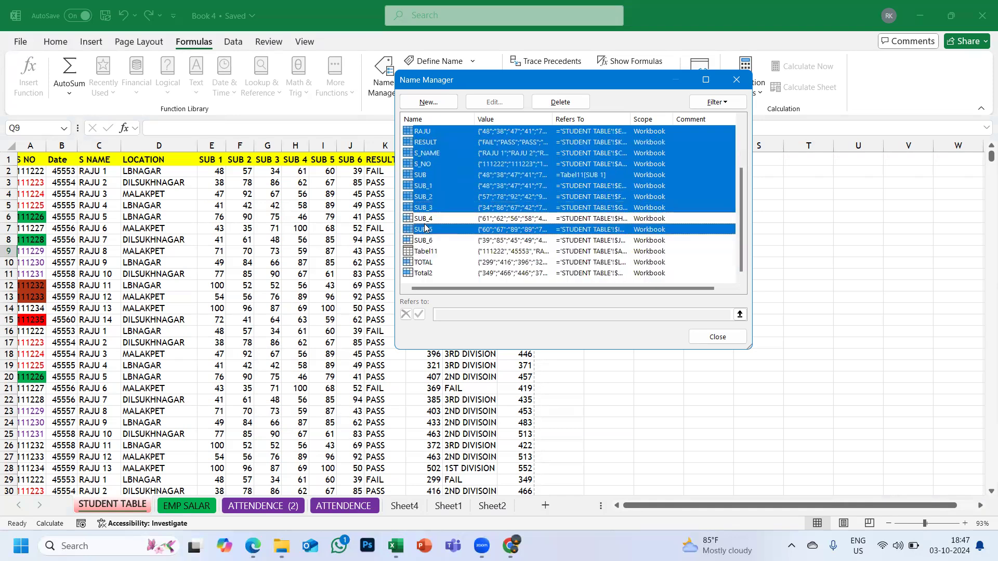
left_click(424, 220, "ctrl")
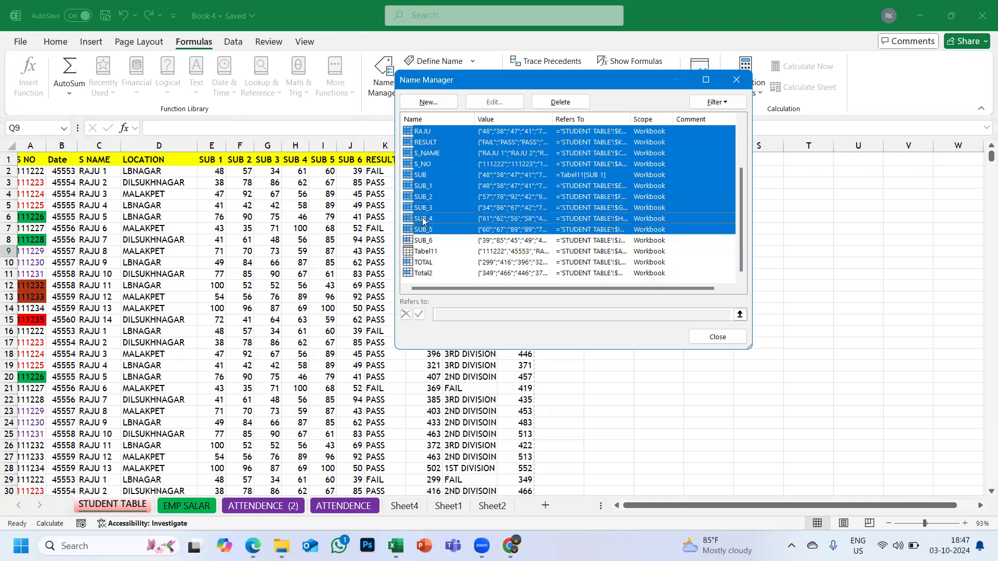
key("Delete")
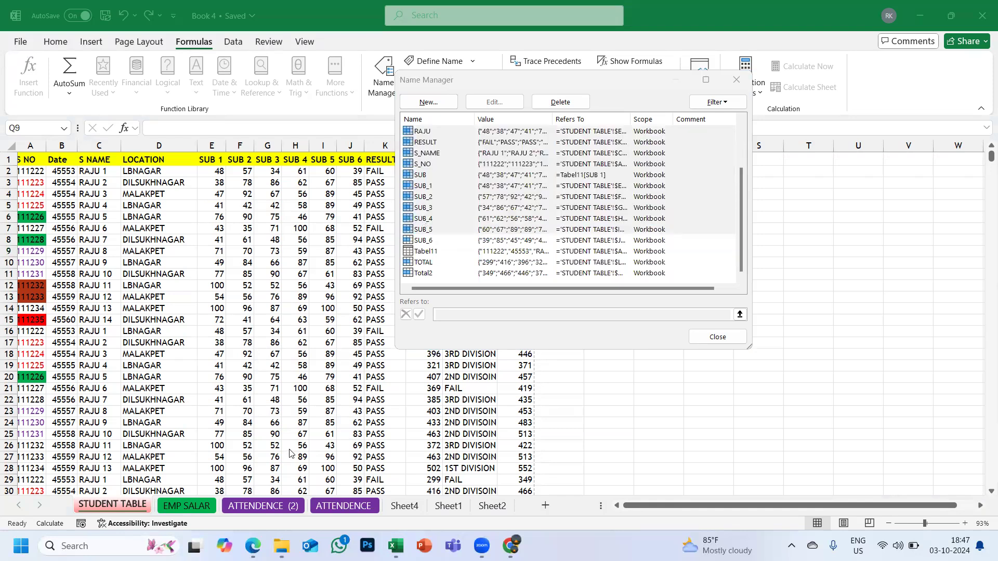
left_click(419, 242, "ctrl")
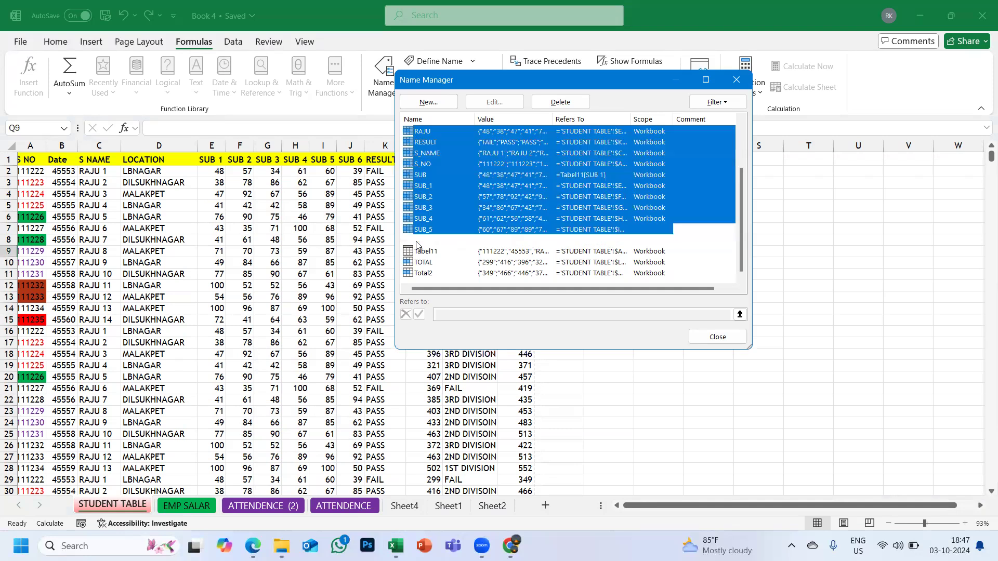
left_click(416, 252, "ctrl")
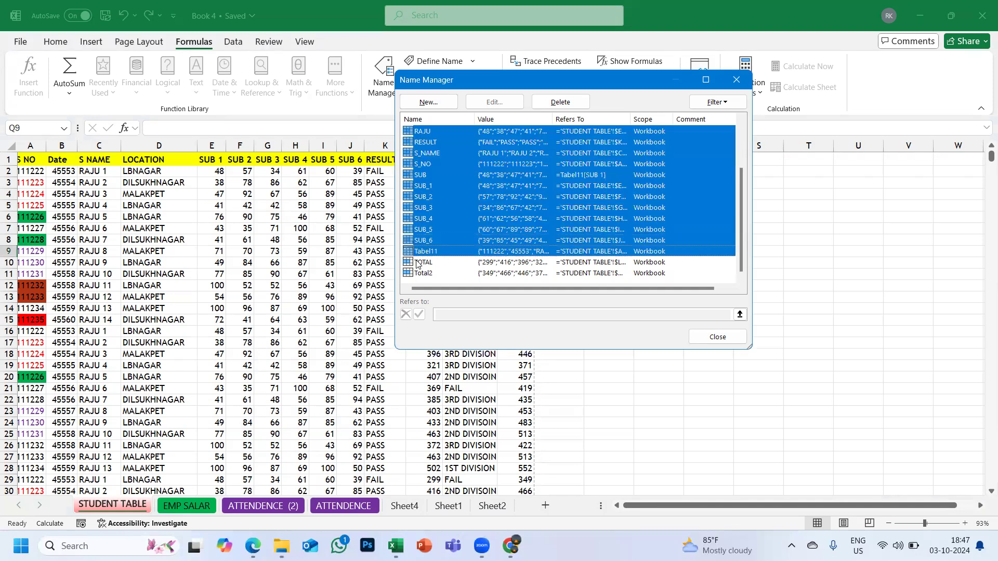
left_click(418, 263, "ctrl")
left_click(419, 272, "ctrl")
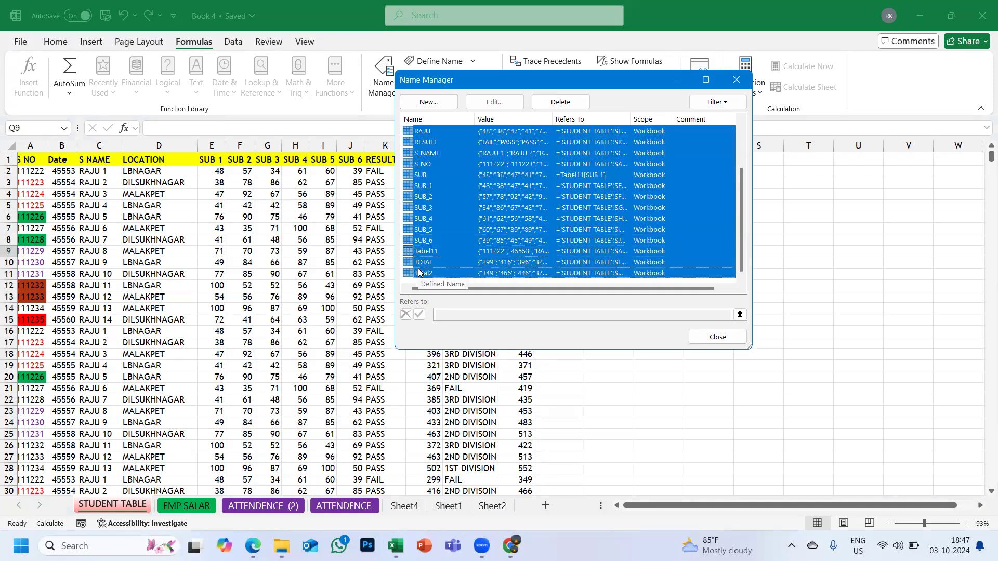
left_click(560, 102)
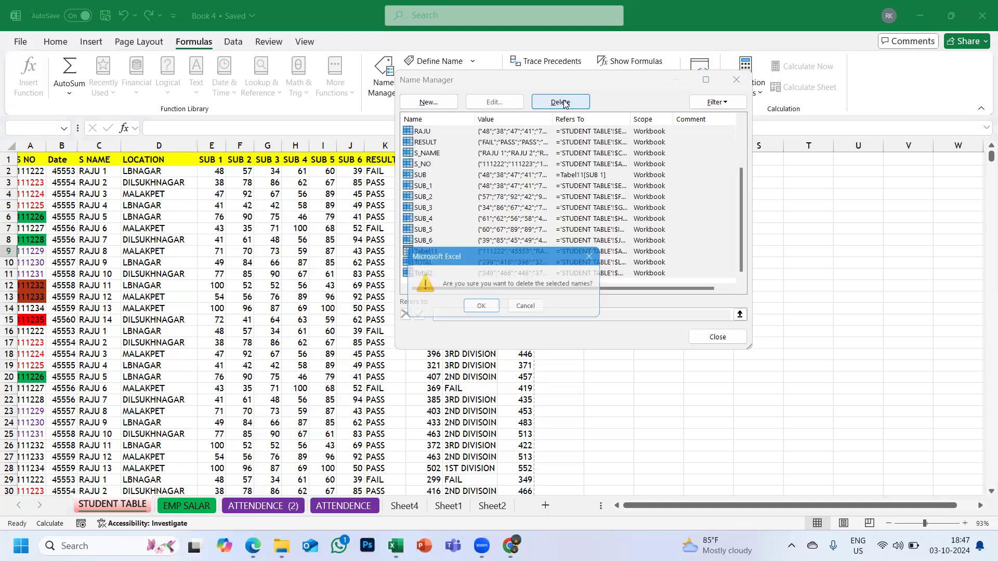
left_click(479, 308)
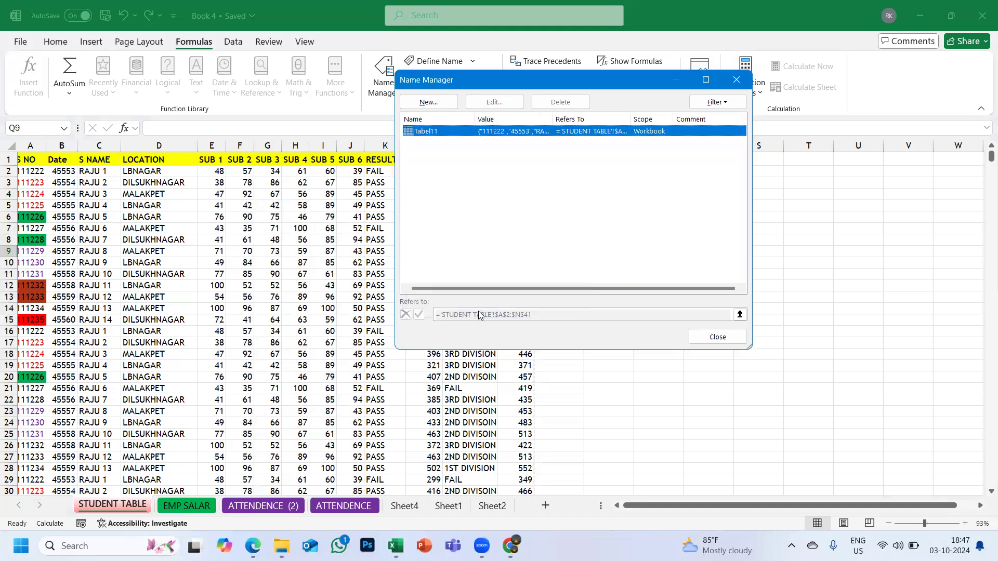
- Inspect the remaining Tabel11 entry and close the Name Manager
left_click(441, 133)
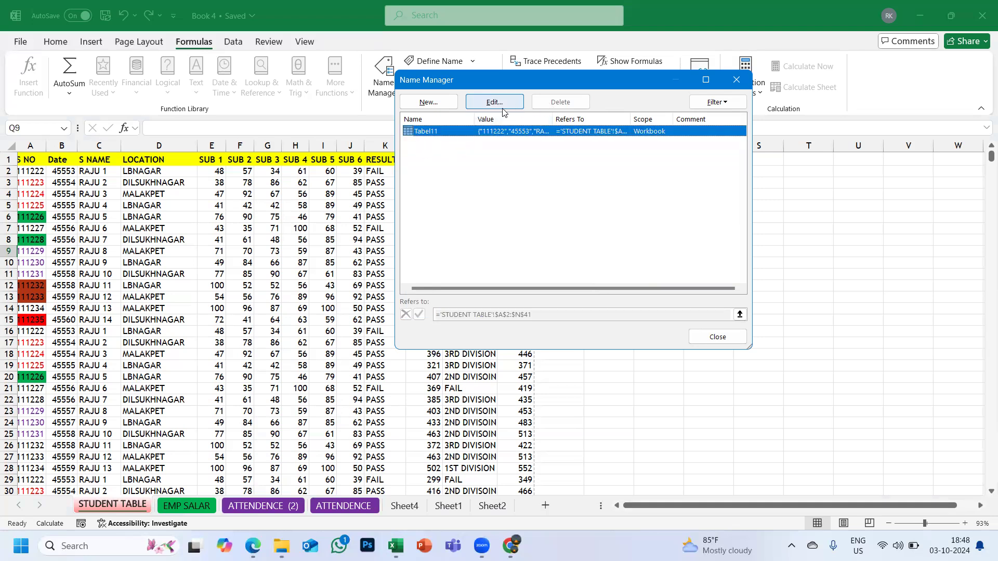
left_click(488, 180)
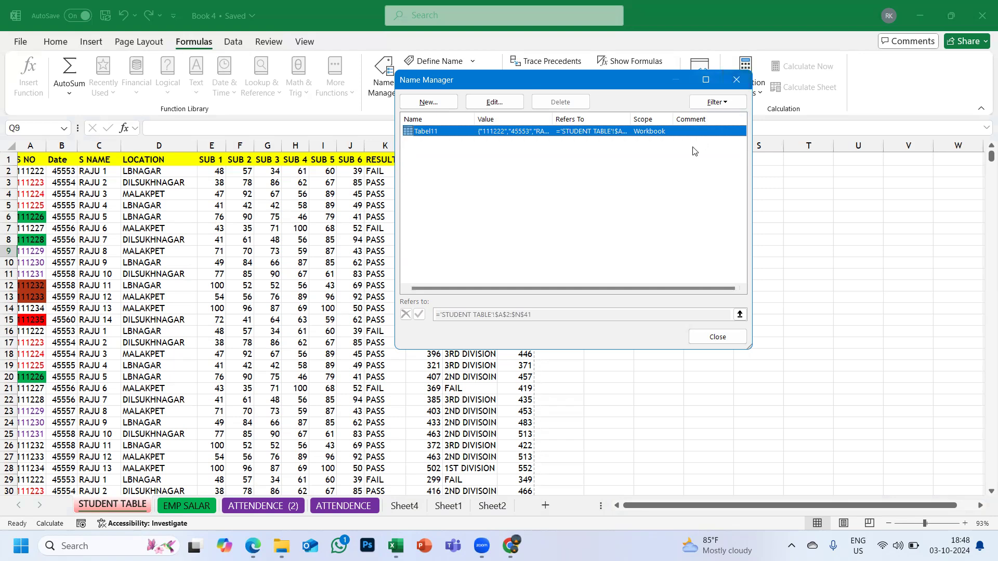
left_click(586, 279)
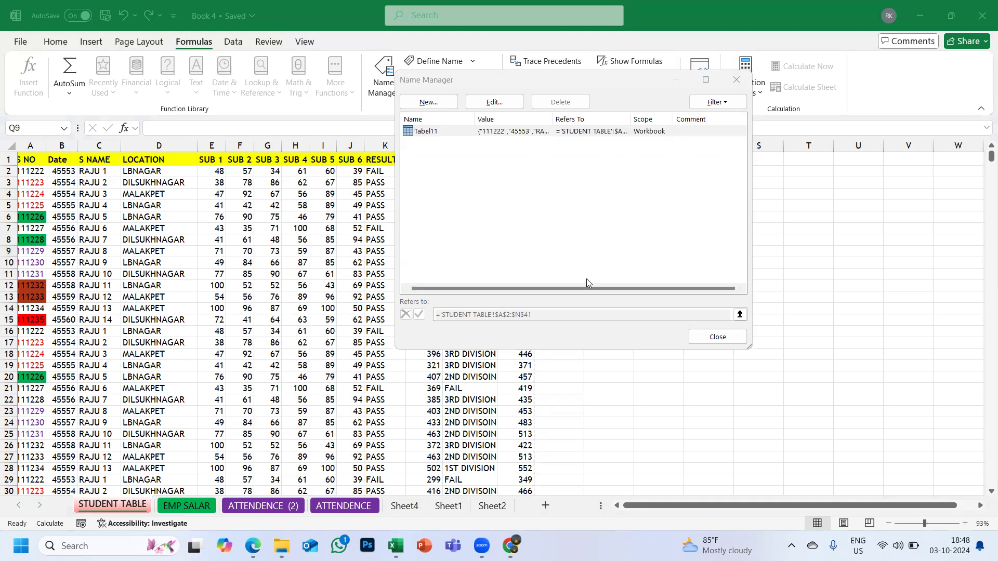
left_click(736, 80)
- Create names from the top row of the student table A1:N41 and check them in the list of names available for formulas
left_click(437, 295)
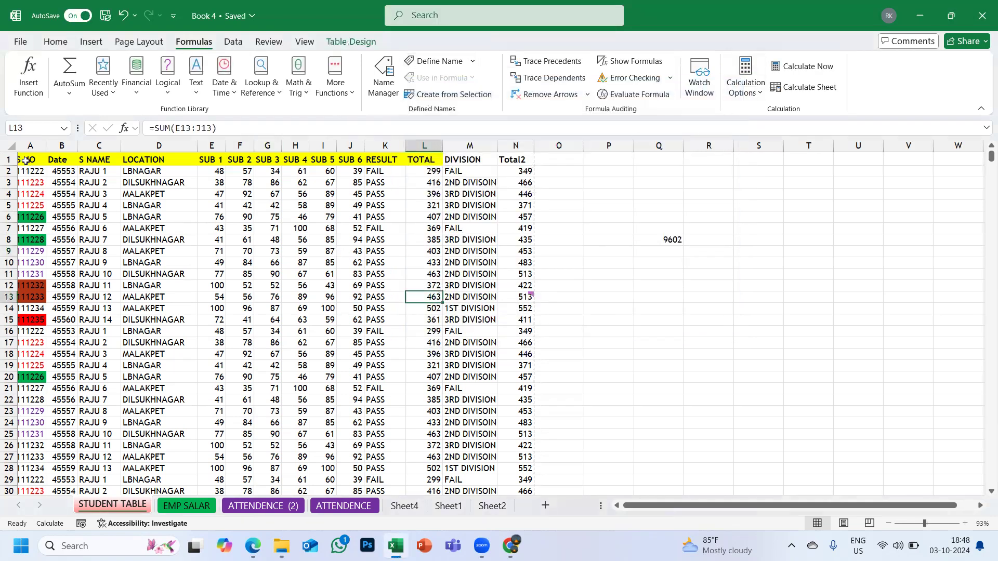
scroll(25, 160, "left", 1)
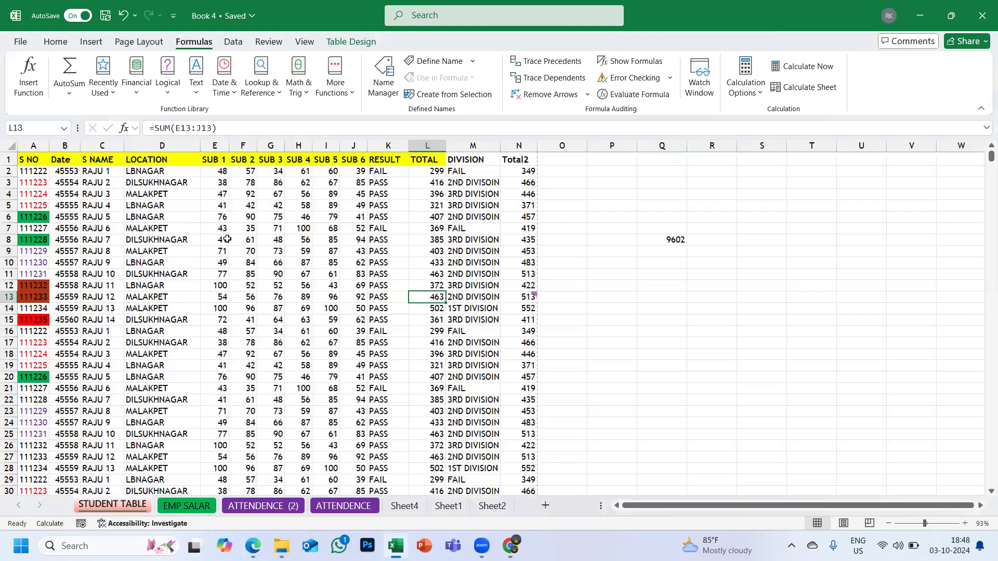
left_click(19, 160)
key("ctrl+shift+Down")
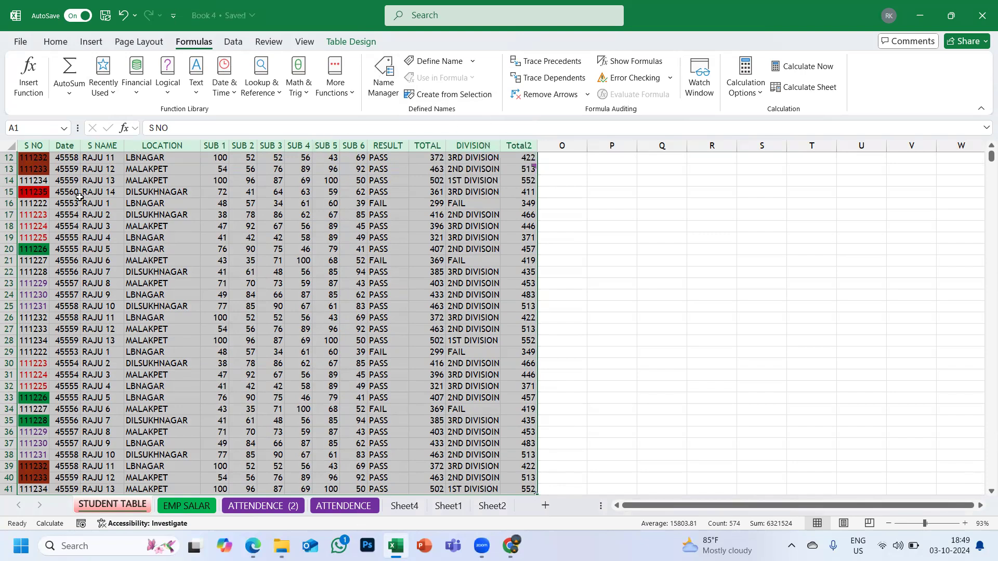
scroll(194, 257, "up", 4)
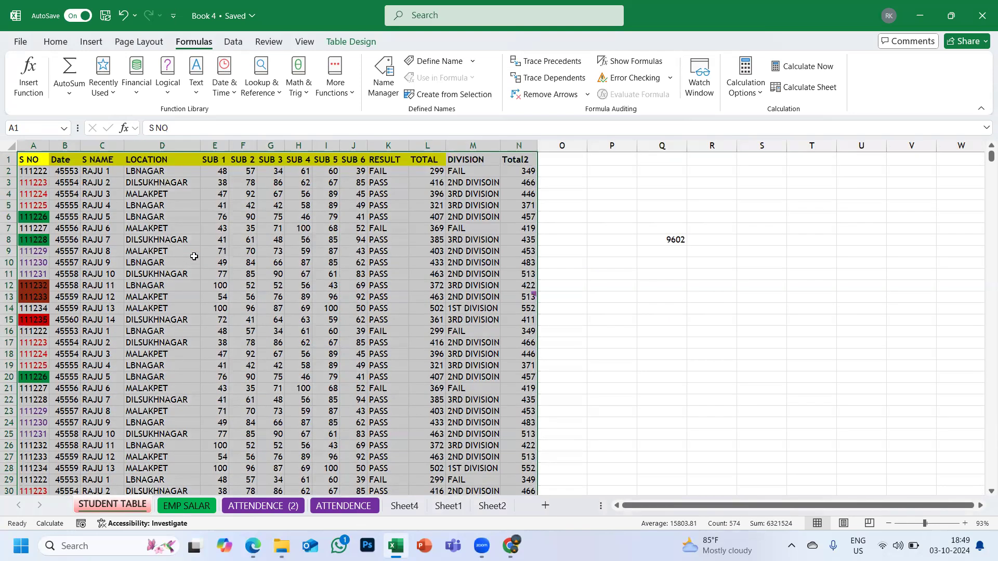
left_click(425, 96)
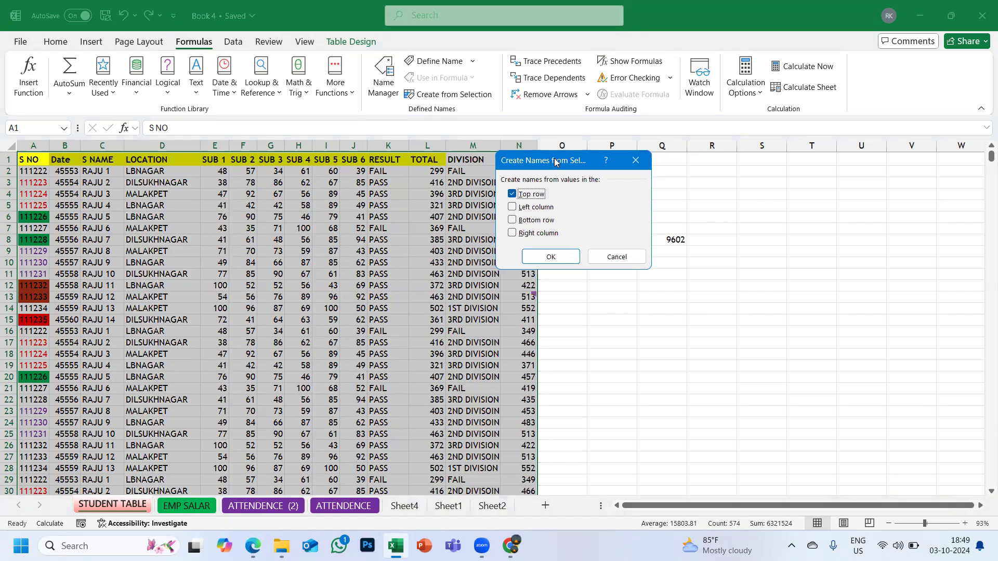
left_click(540, 257)
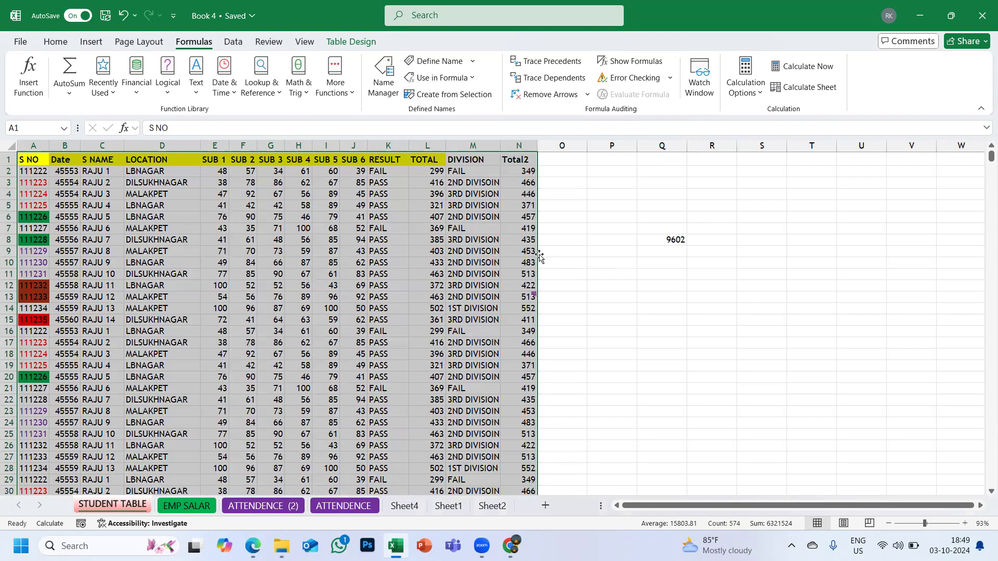
left_click(473, 79)
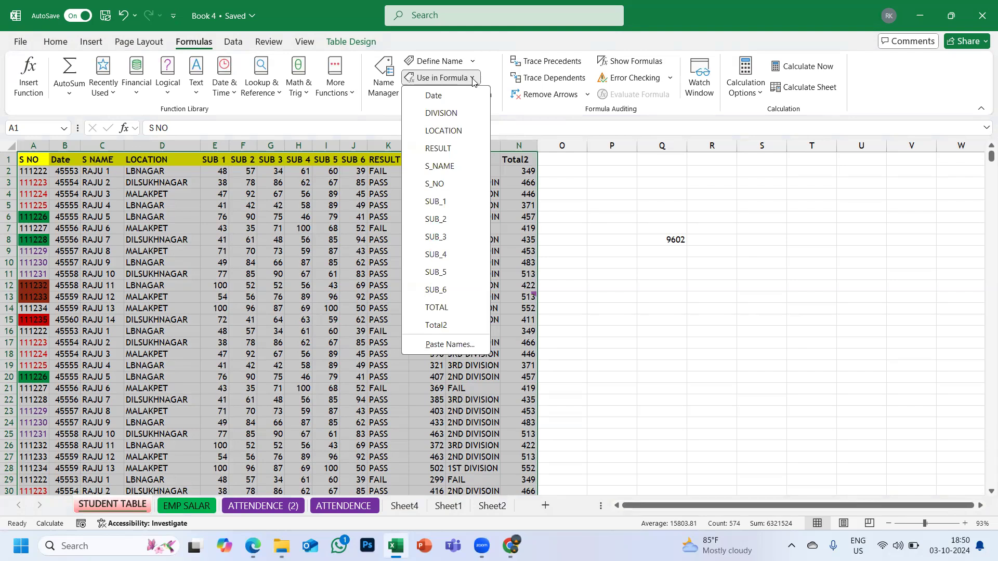
left_click(664, 277)
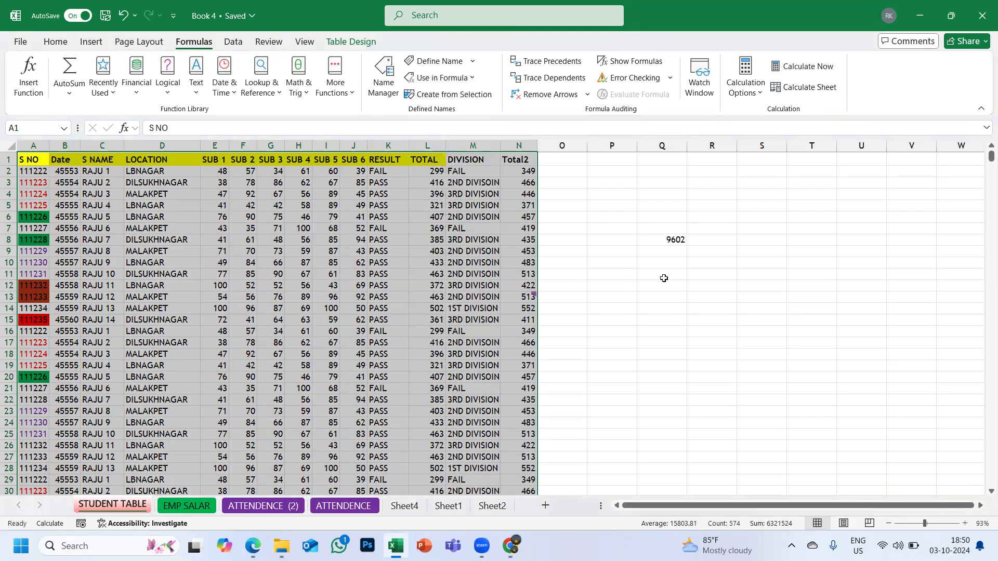
- Enter the formula =SUM(SUB_6) in Q11, picking SUB_6 from the list of defined names
left_click(670, 277)
type("=SU")
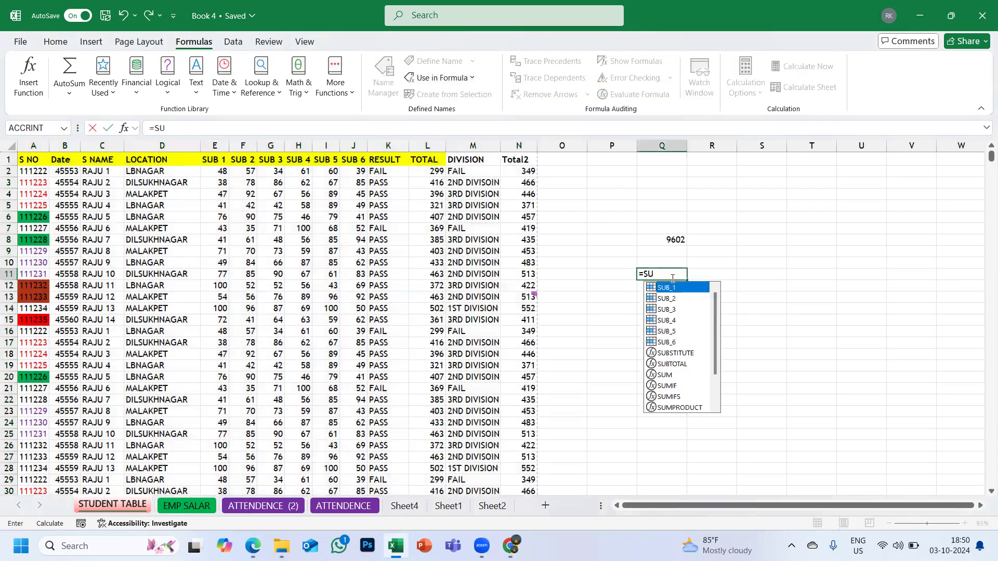
type("M(")
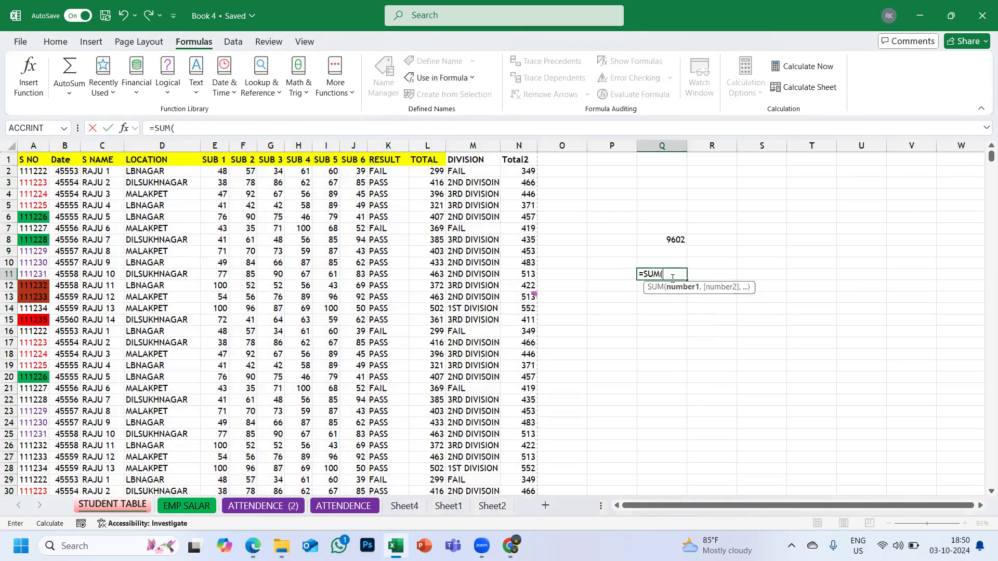
left_click(478, 78)
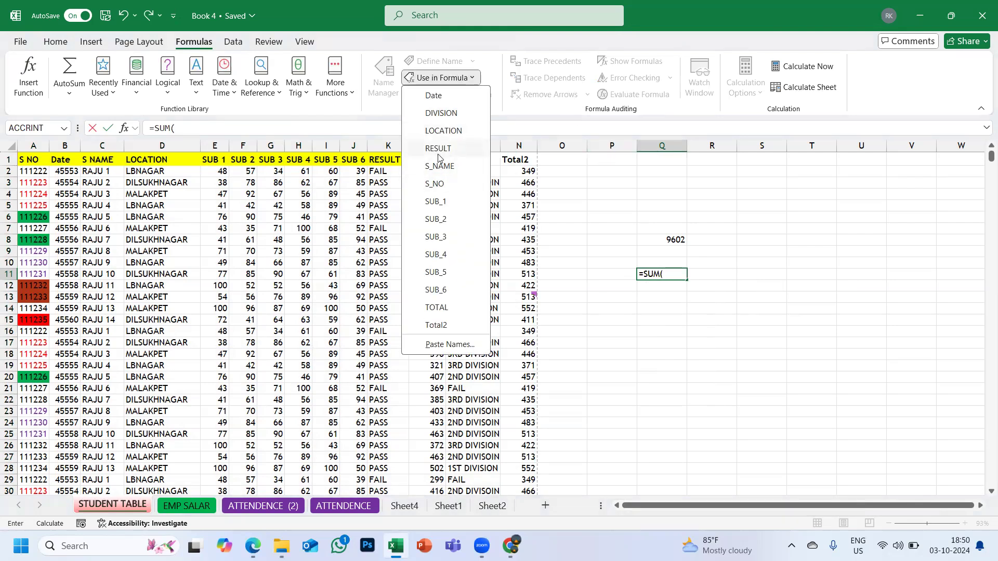
left_click(437, 289)
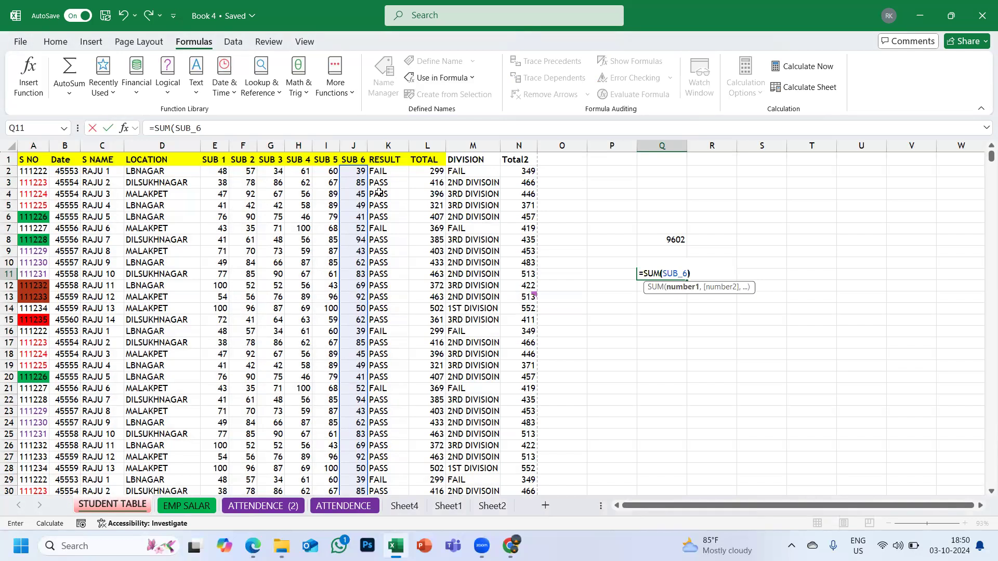
key("Return")
- Enter the formula =COUNT(SUB_1) in Q9, picking SUB_1 from the list of defined names
key("Up")
key("Up")
key("Up")
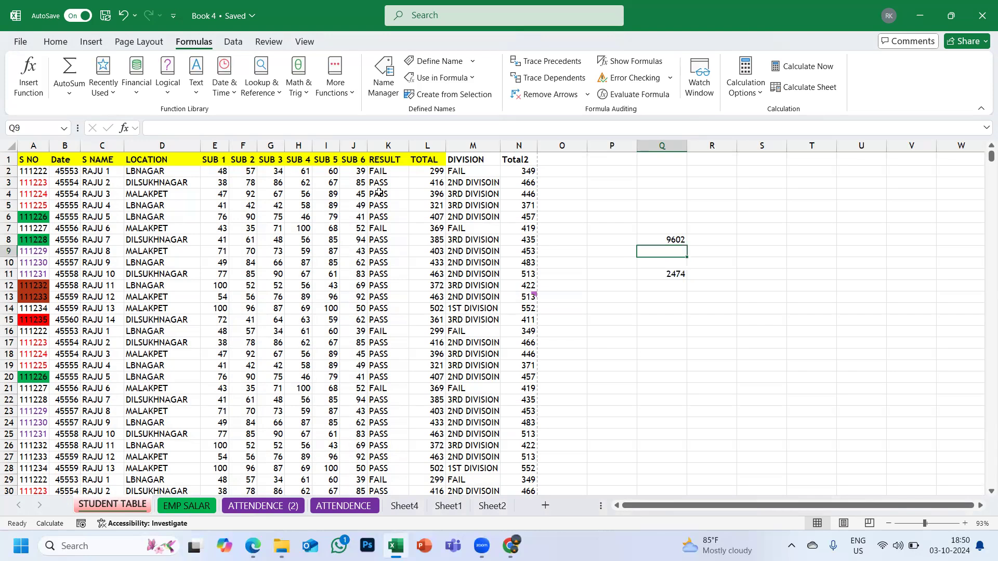
type("=CPO")
key("BackSpace")
key("BackSpace")
type("OUNT(")
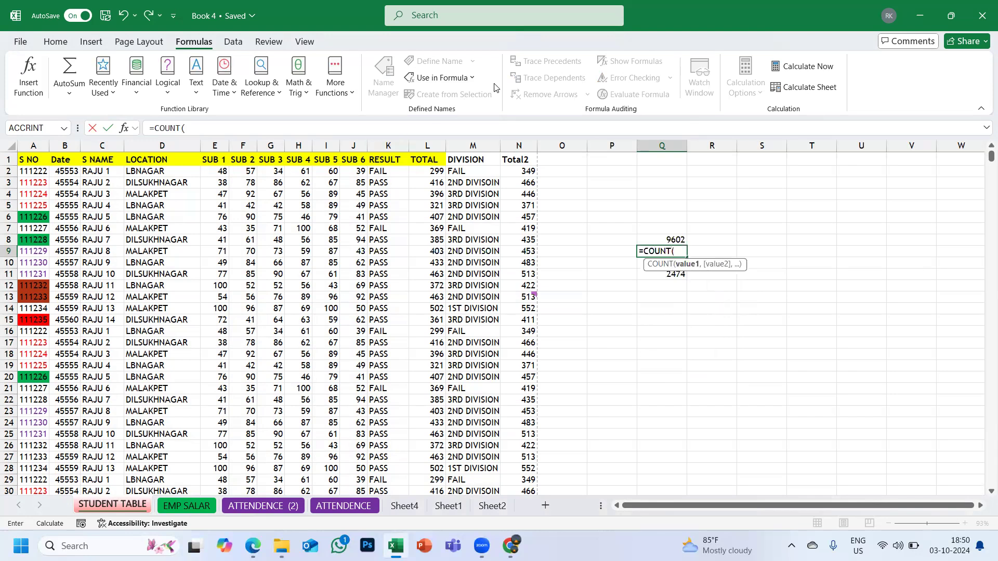
left_click(450, 81)
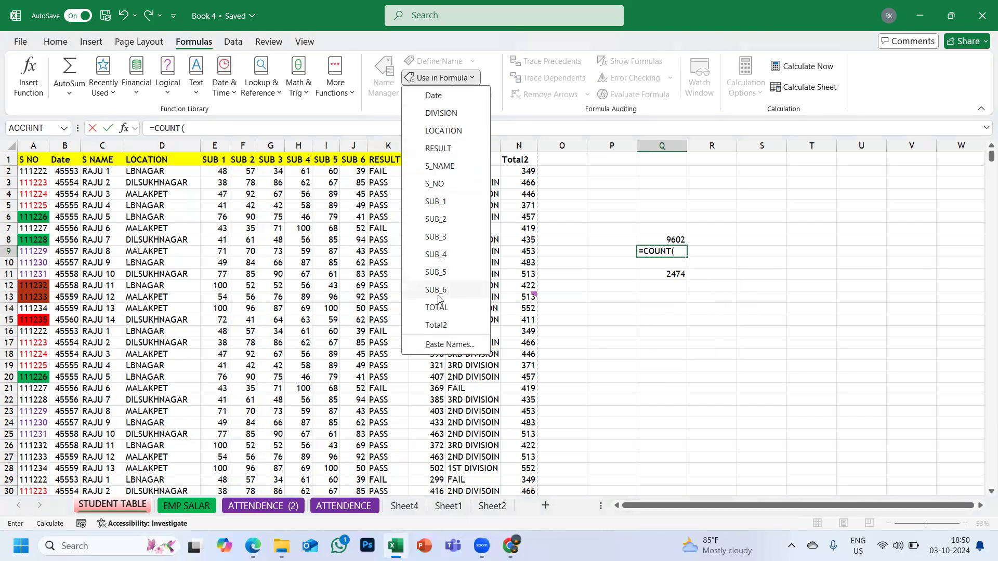
left_click(437, 202)
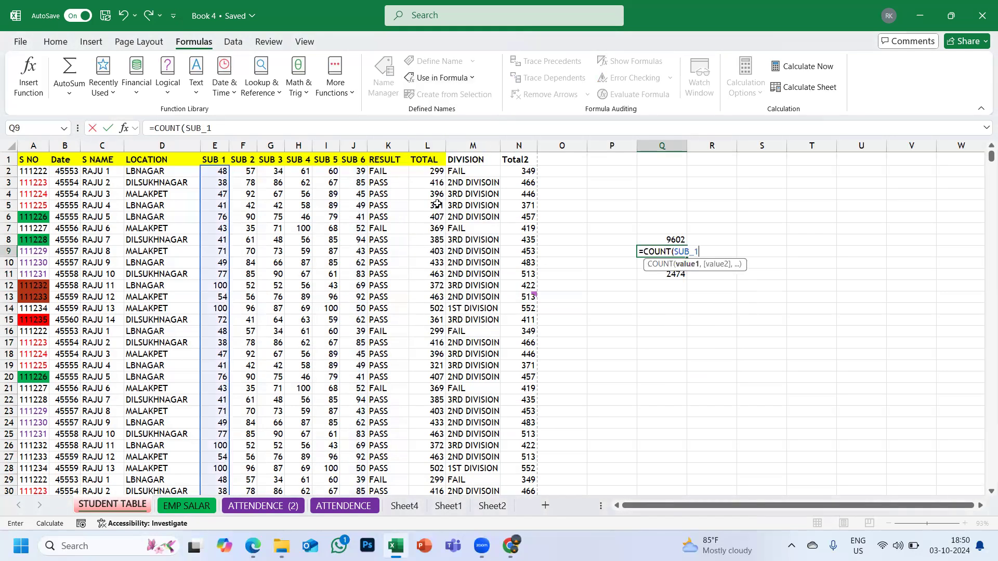
type(")")
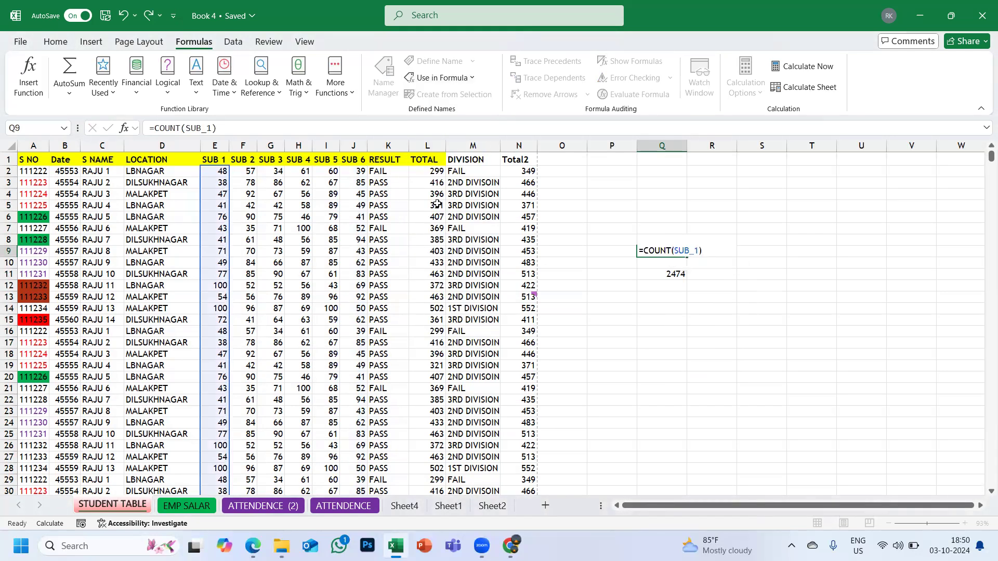
key("Return")
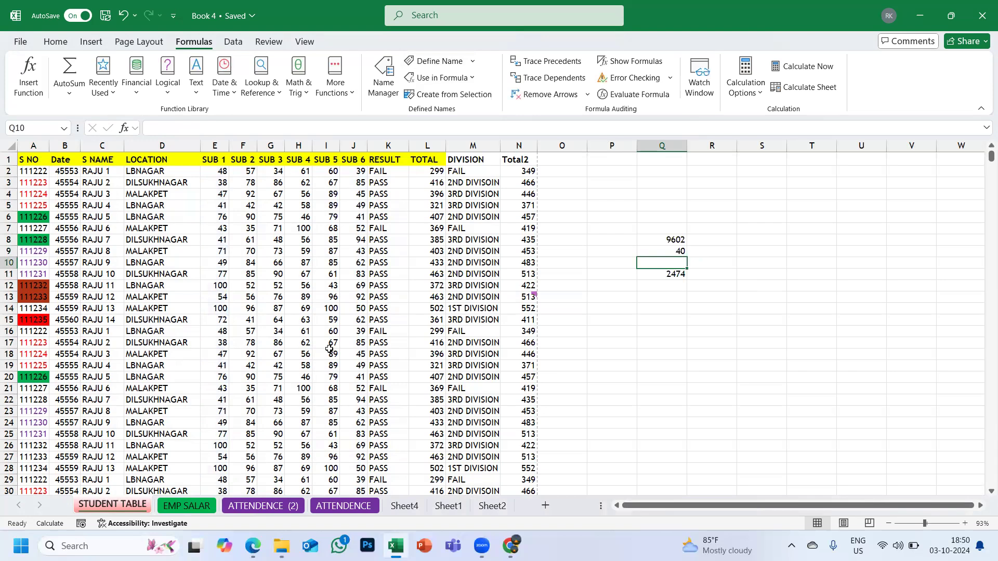
- Review the recreated names in the Name Manager, view the edit settings of SUB_4 without changing them, and close the manager
left_click(574, 237)
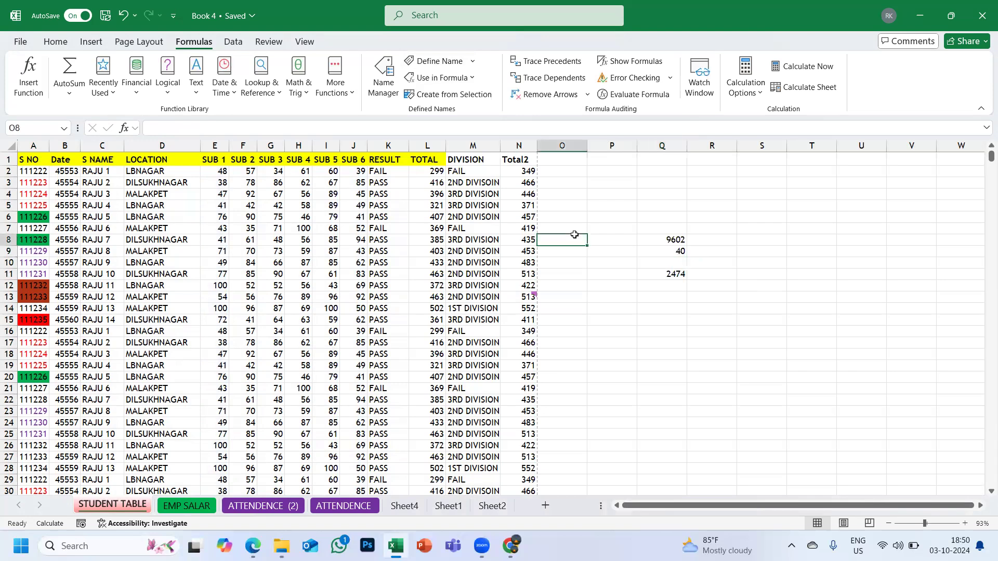
left_click(382, 84)
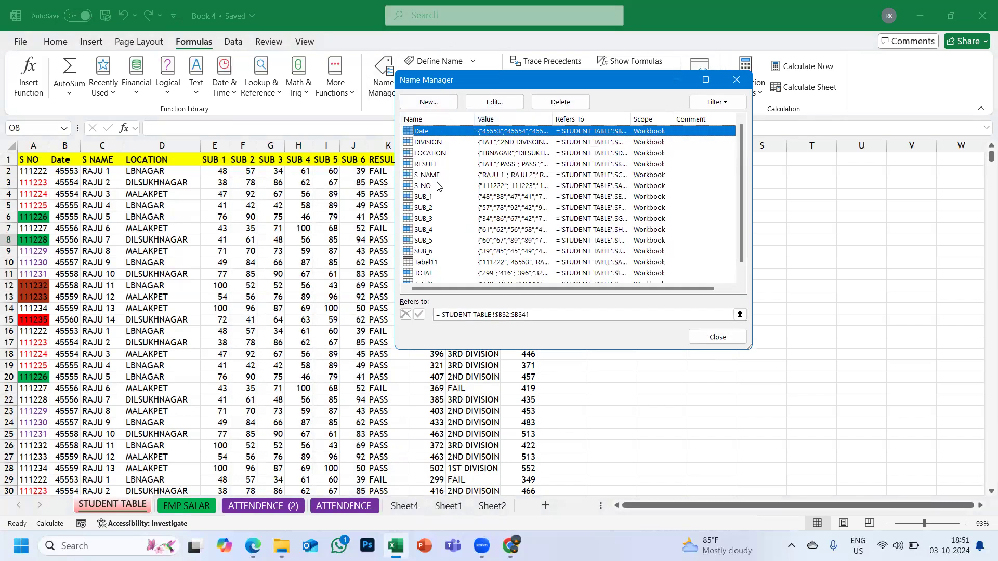
scroll(443, 253, "down", 1)
left_click(422, 222)
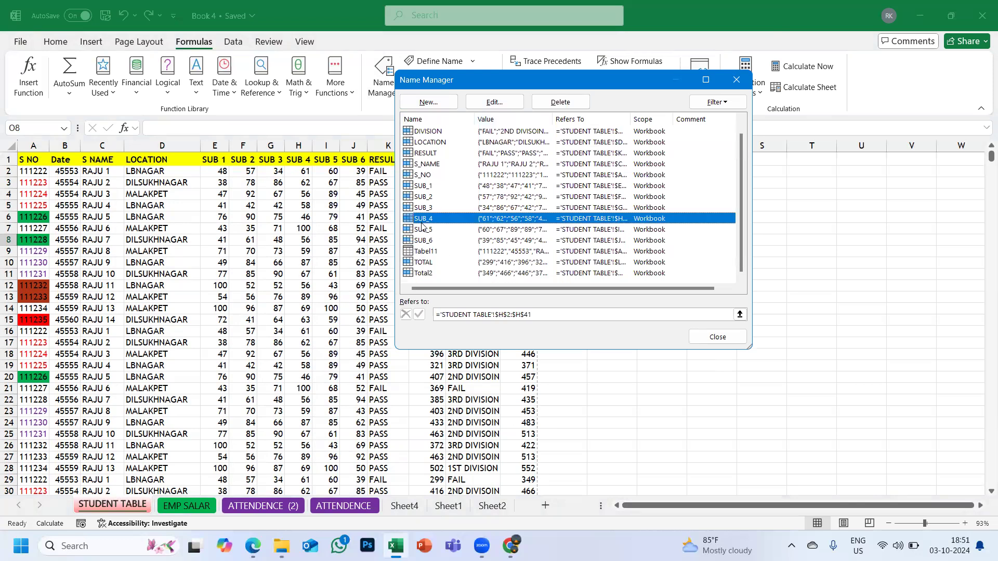
left_click(489, 102)
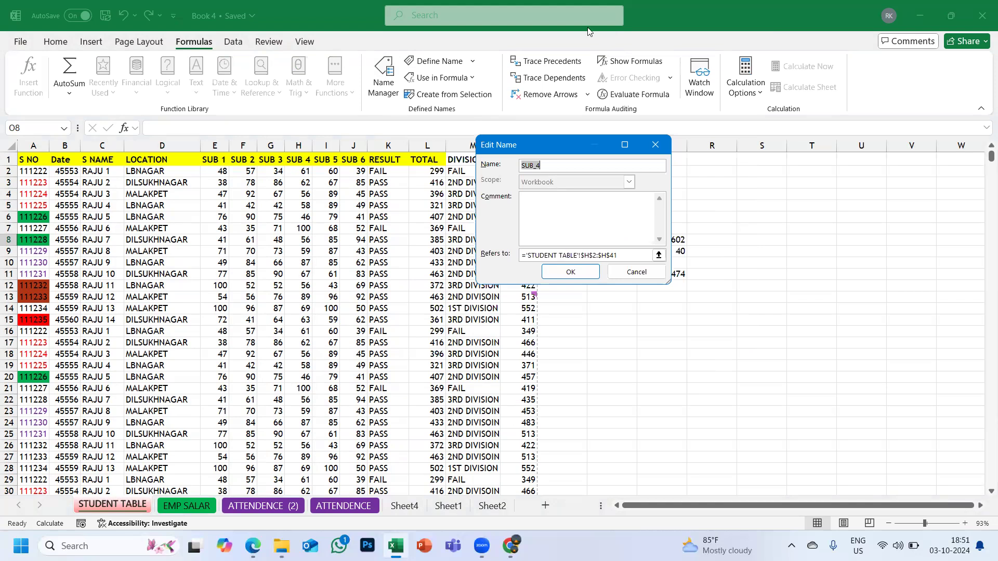
left_click(637, 272)
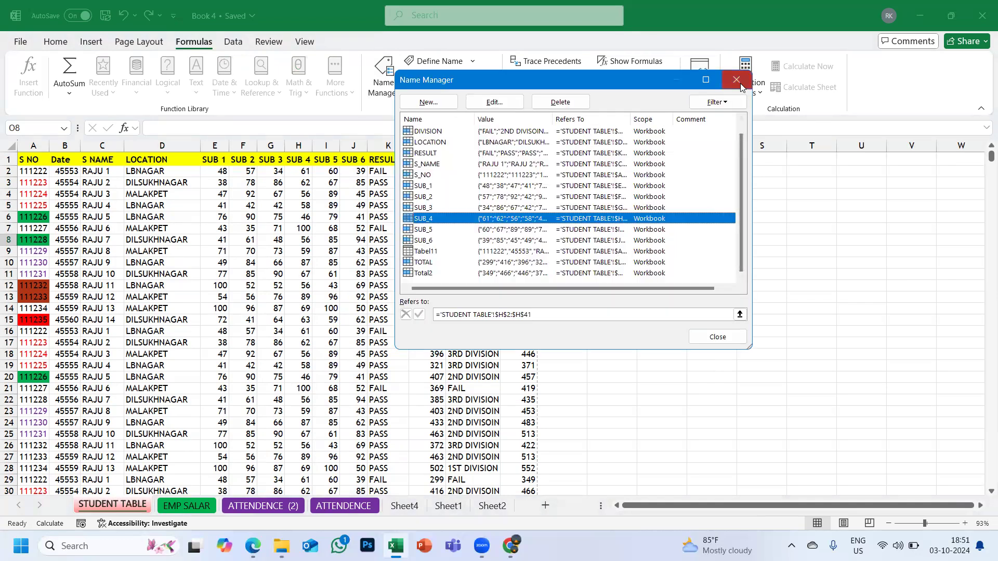
left_click(740, 85)
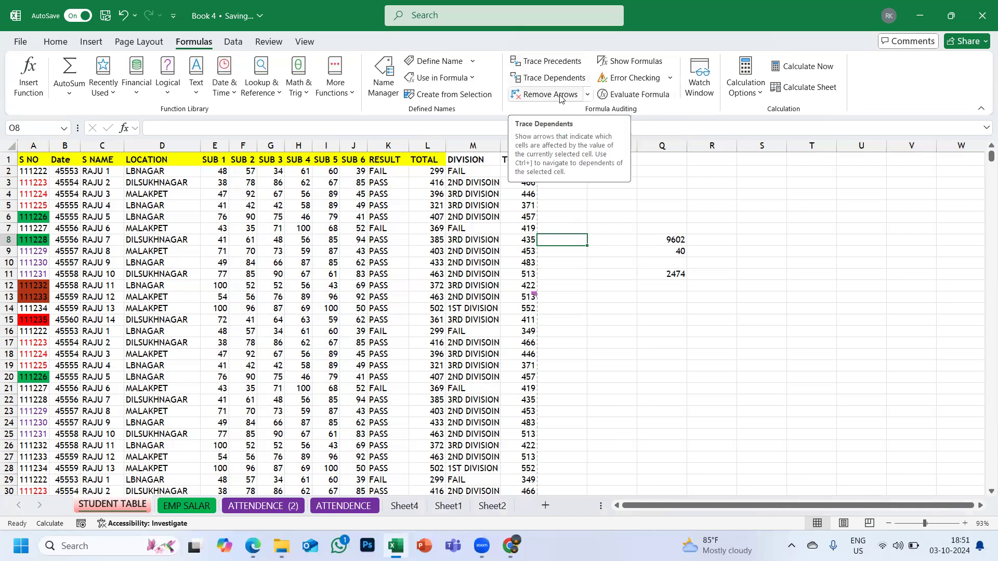
- Enter the label PRODUCT in the empty cell R16
left_click(626, 277)
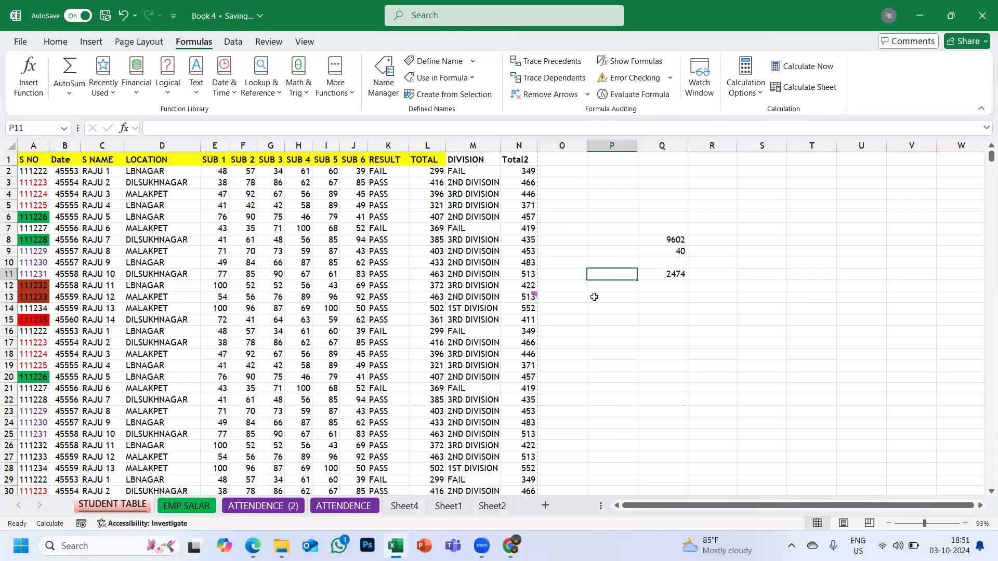
scroll(728, 341, "down", 1)
scroll(730, 342, "up", 1)
left_click(705, 332)
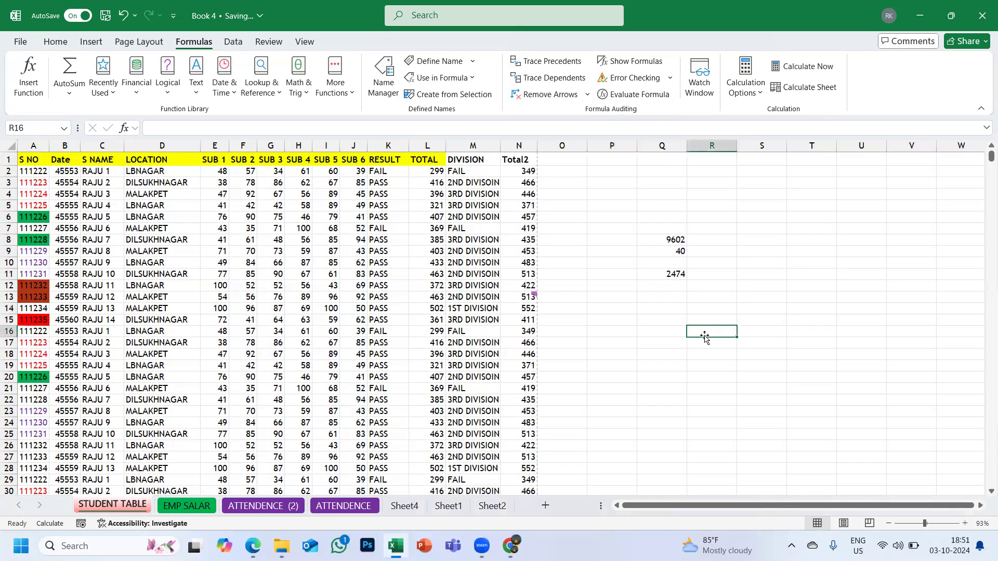
type("PRODUCT")
key("Return")
- Enter the formula =PRODUCT(E2,I28) in R17, directly below the PRODUCT label
type("=PRI")
key("BackSpace")
type("O")
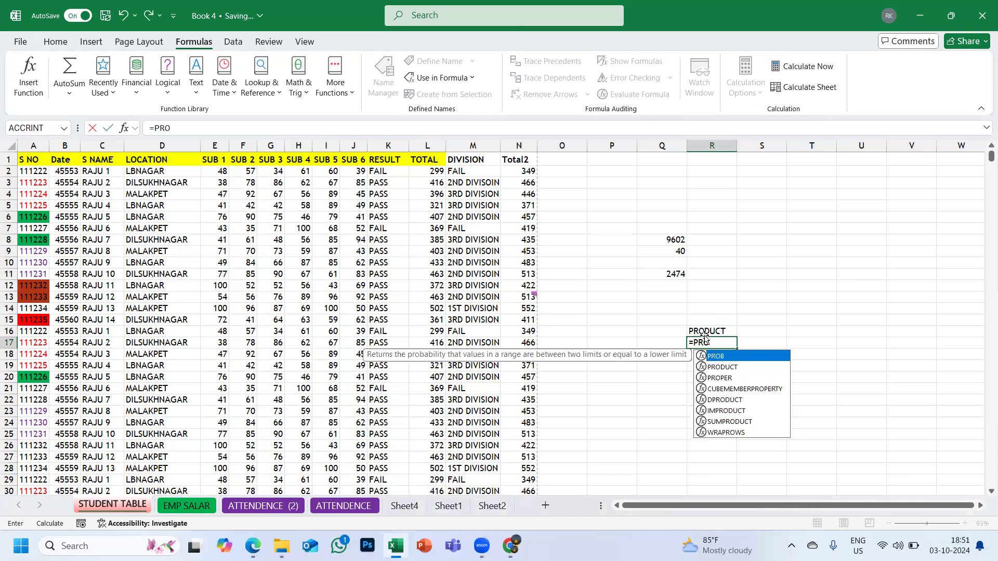
type("DUCT(")
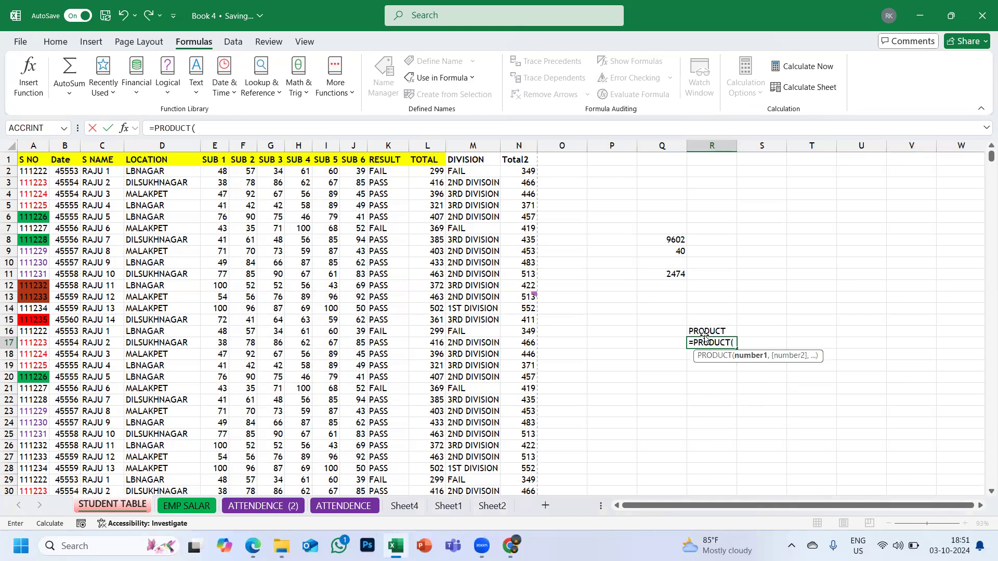
key("Tab")
left_click(211, 172)
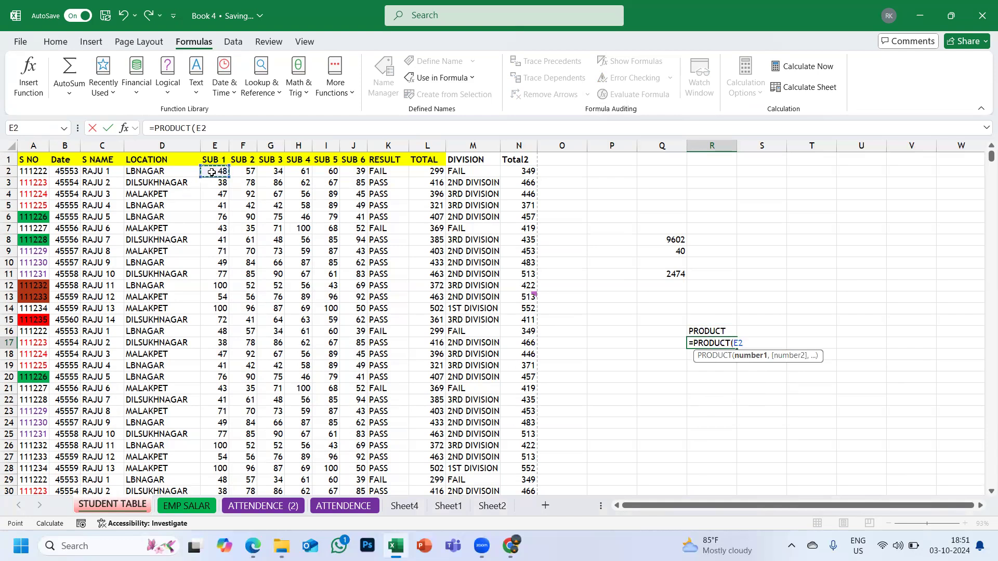
type(",")
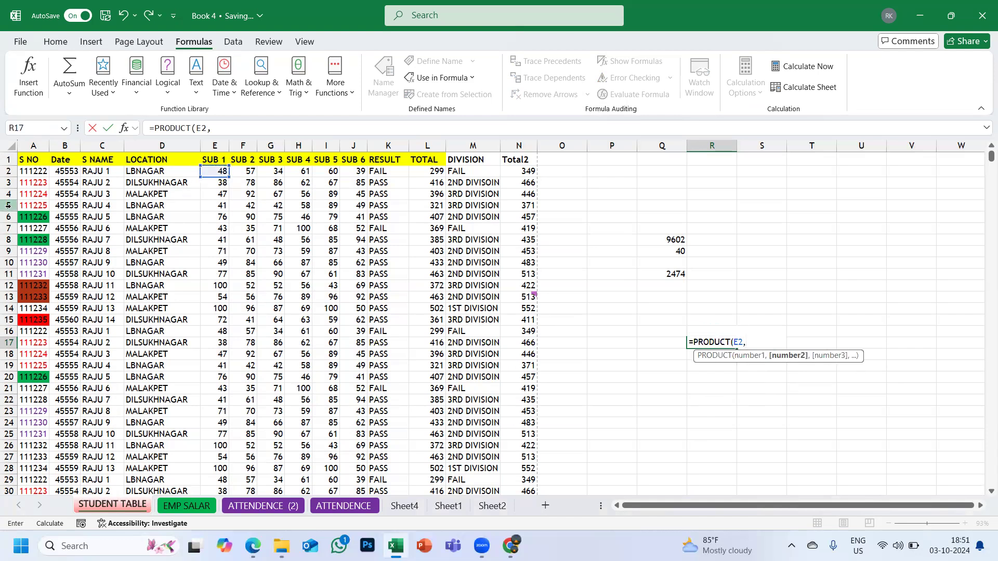
left_click(326, 469)
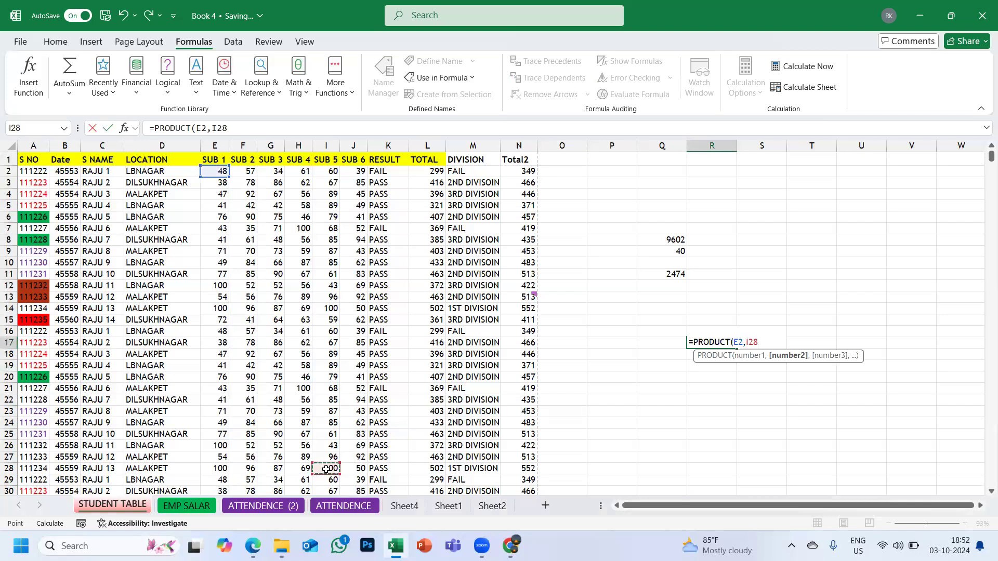
type(")")
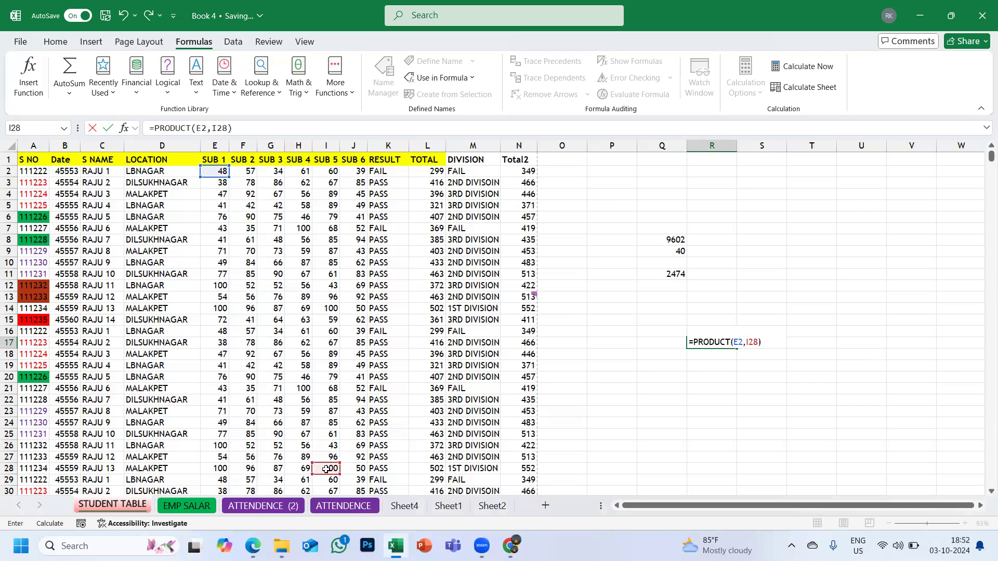
key("Return")
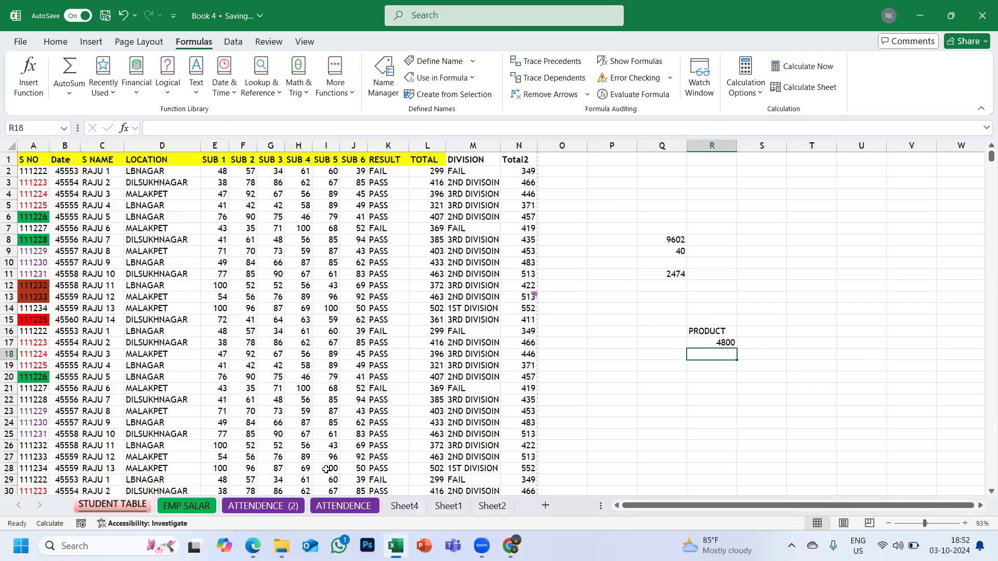
- Try to trace the dependents of the product formula in R17, dismiss the message, and trace its precedents
left_click(710, 341)
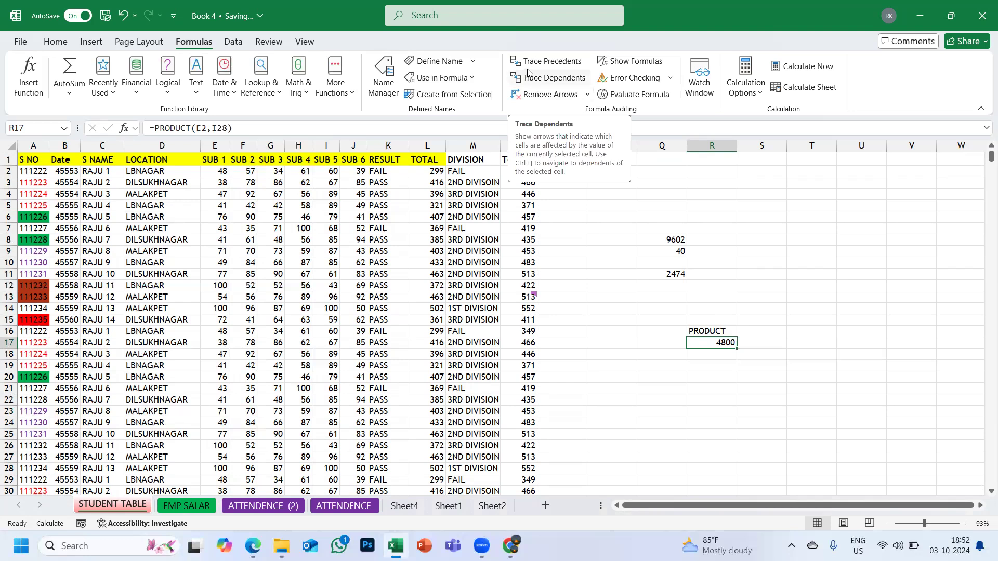
left_click(578, 85)
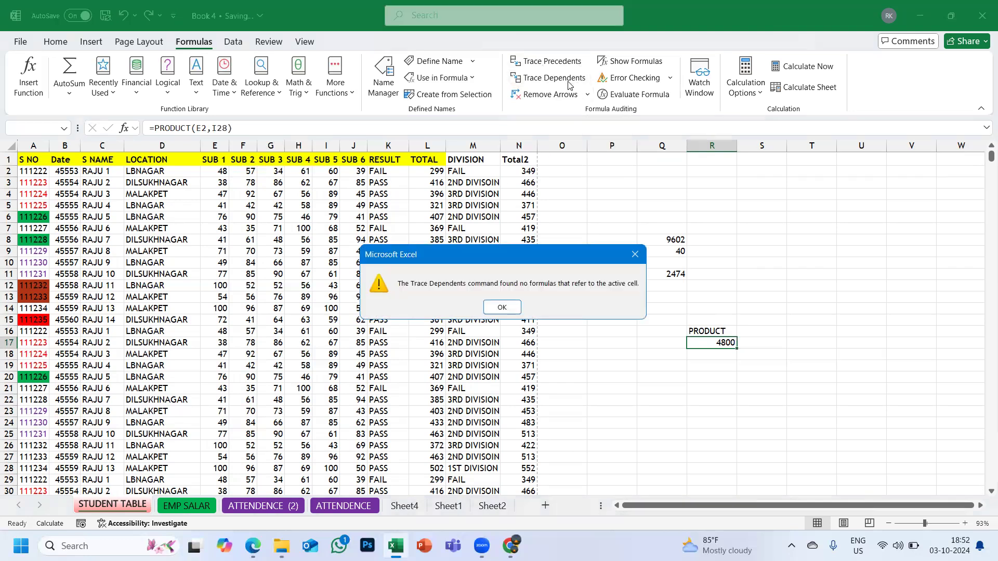
left_click(502, 307)
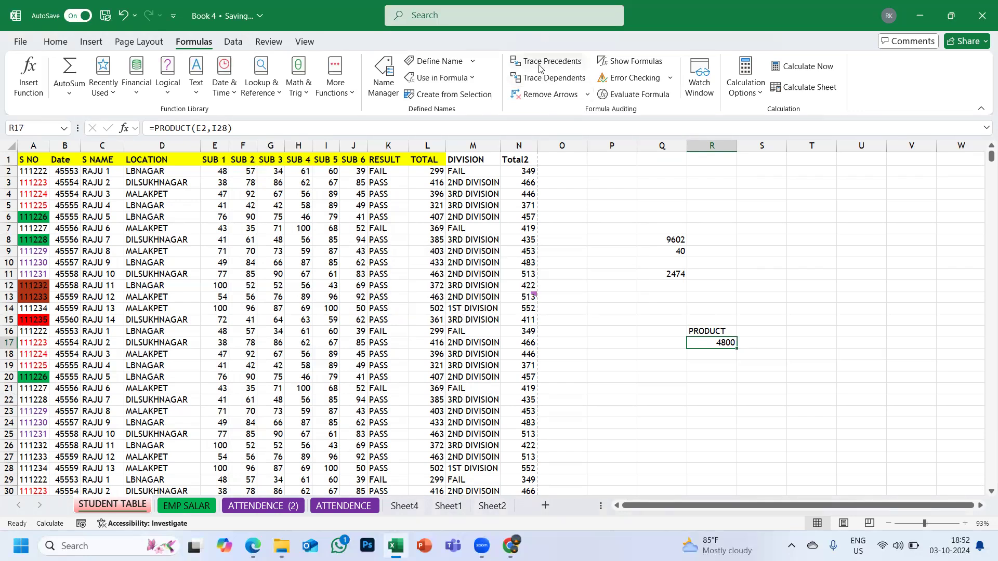
left_click(538, 63)
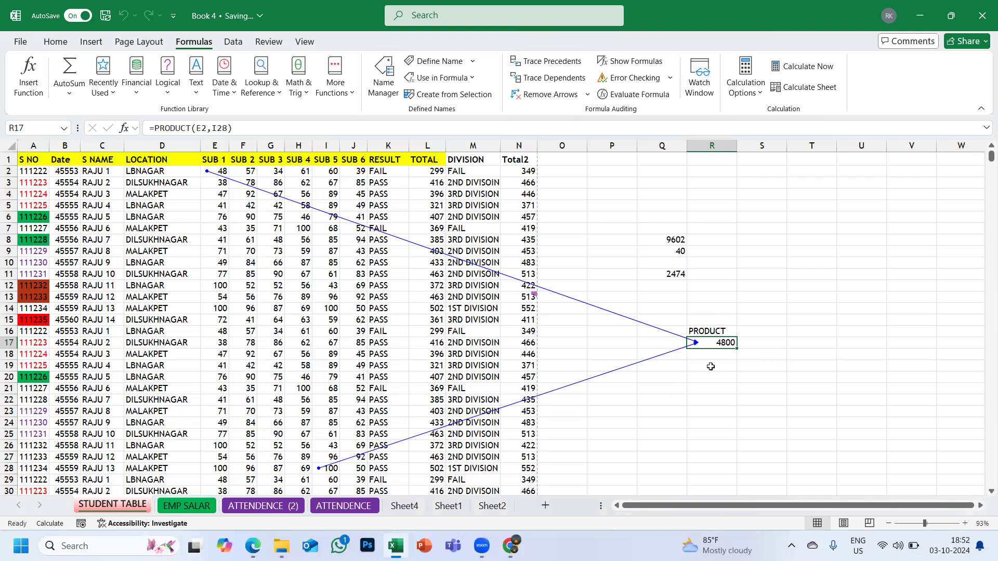
- Enter a SUM formula in S8 that adds the separate cells E7, J13, F19, I2, I24 and the Total2 value in N8
left_click(767, 238)
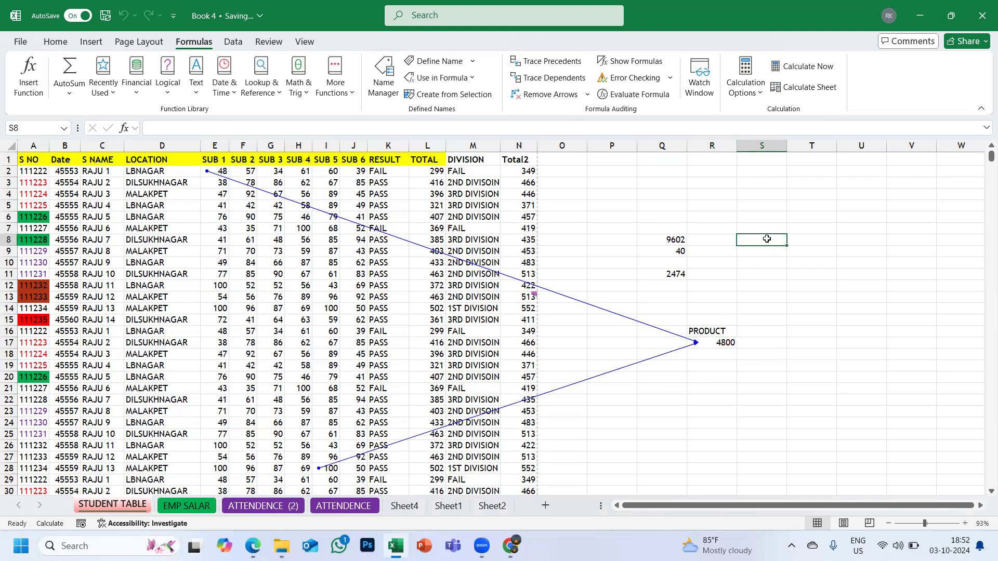
type("=SUM(")
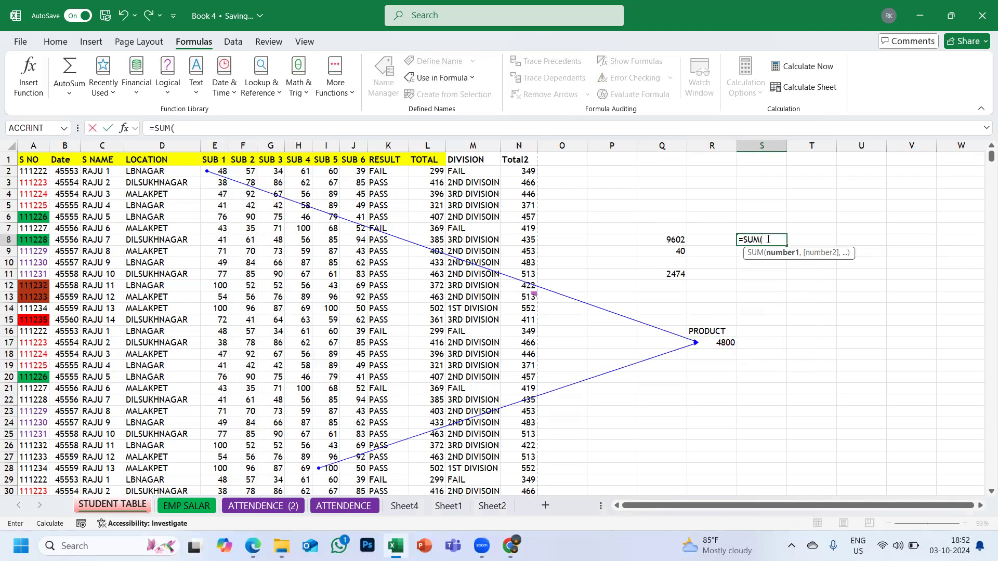
left_click(219, 227)
type(",")
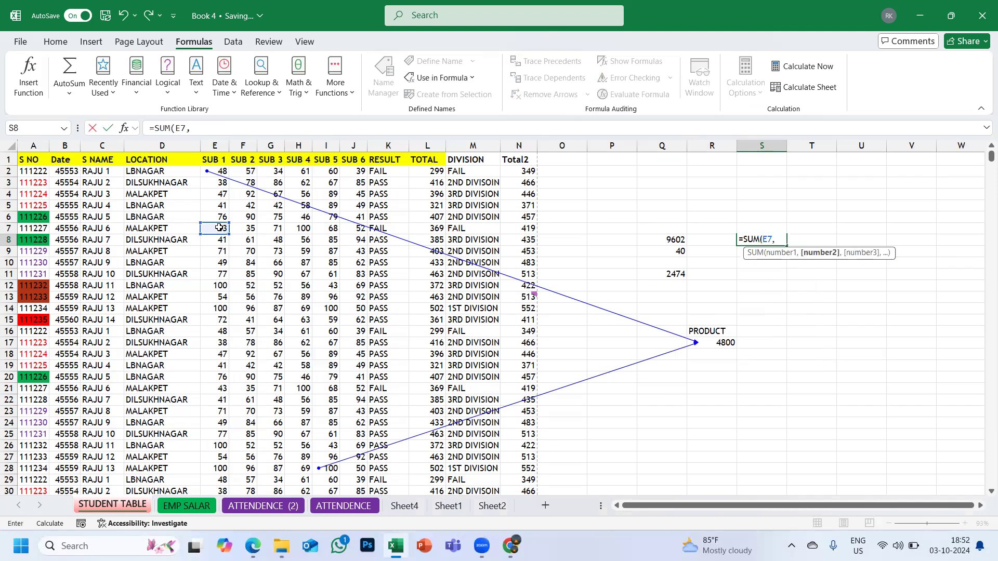
left_click(344, 298)
type(",")
left_click(242, 365)
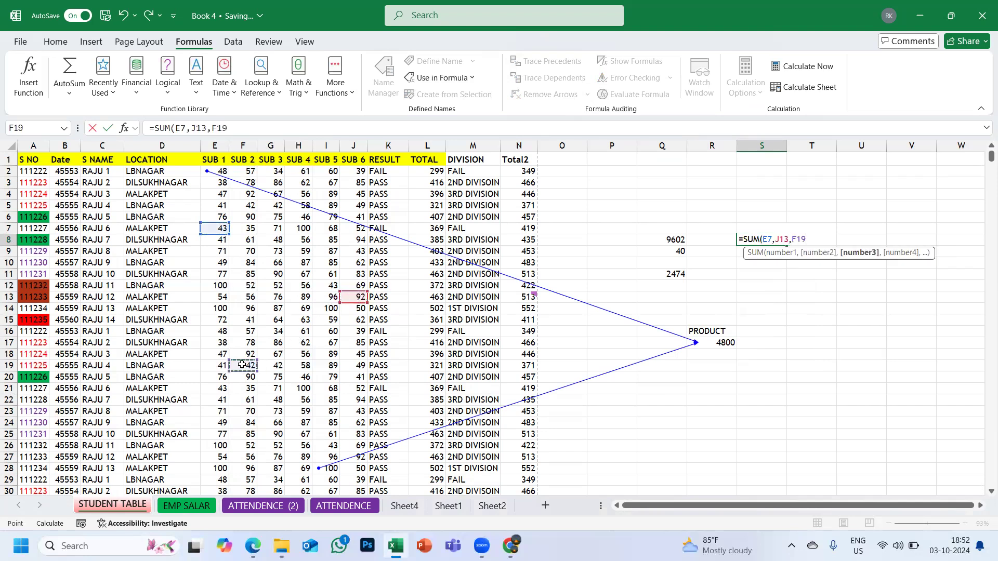
type(",")
left_click(332, 171)
type(",")
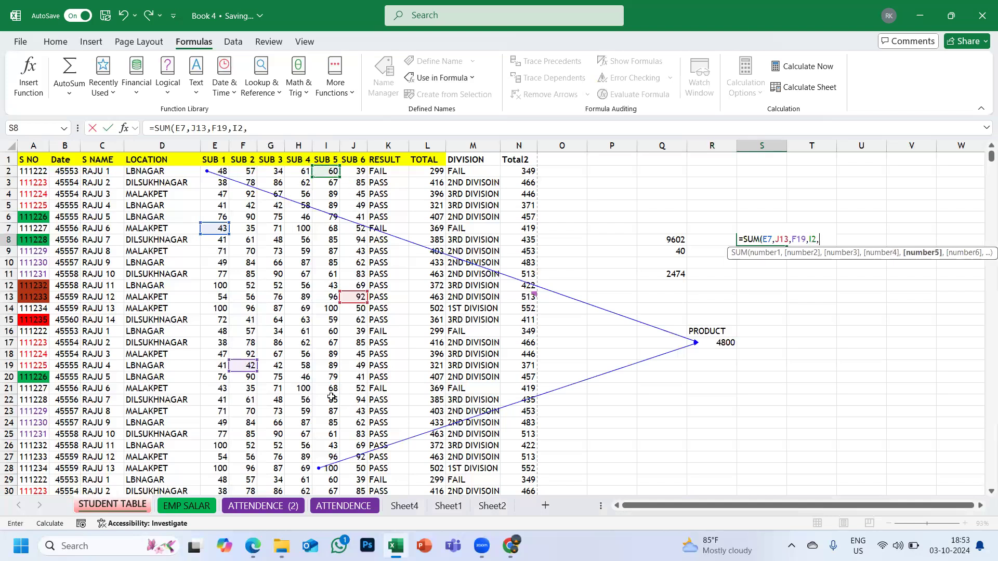
left_click(331, 421)
type(",")
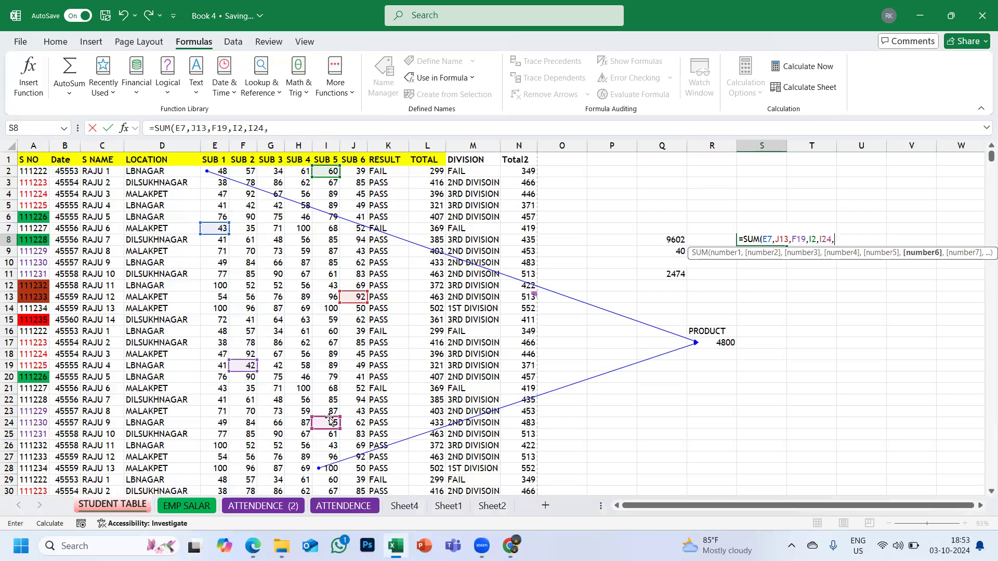
left_click(520, 244)
type(")")
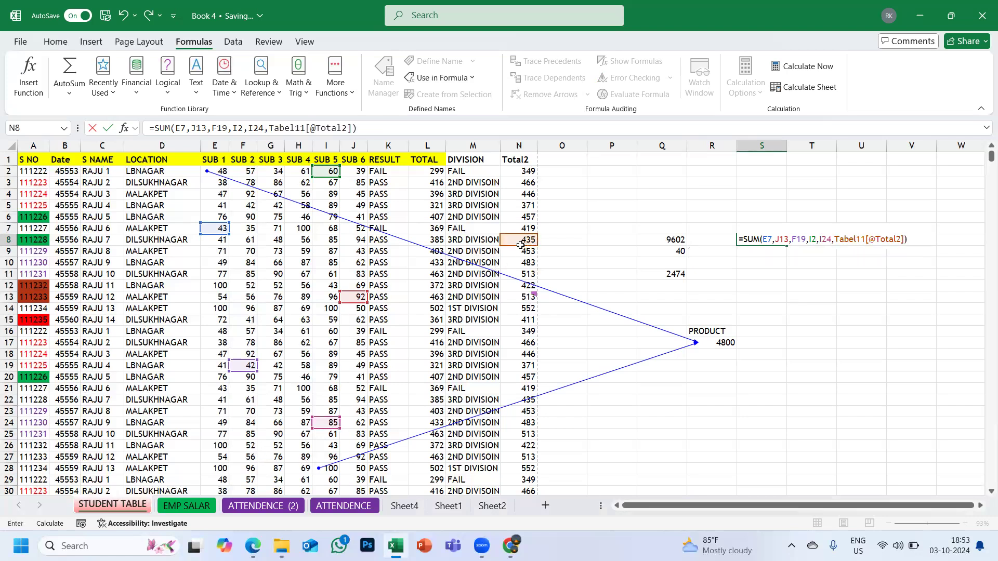
key("Return")
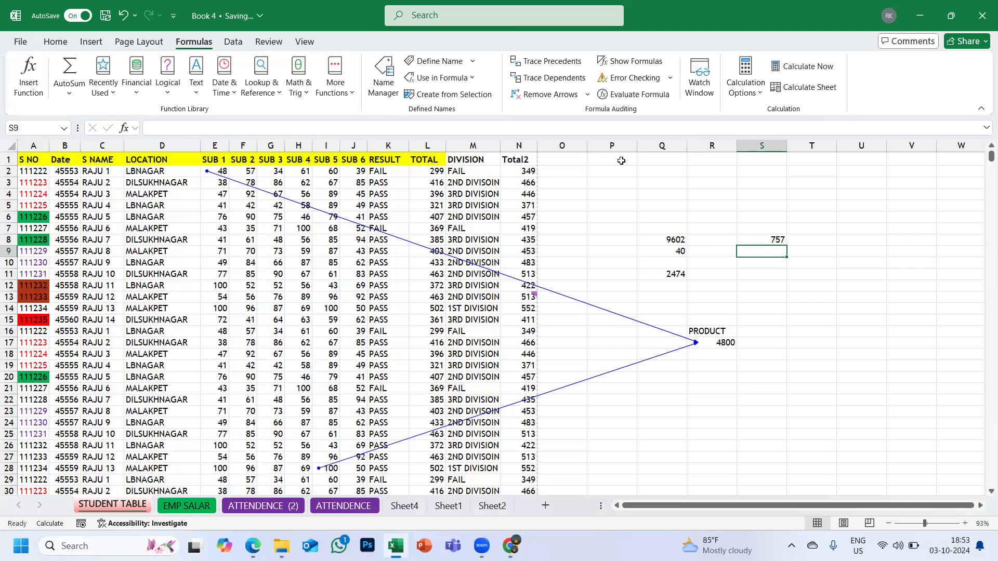
- Trace the precedents of the SUM formula in S8
left_click(750, 238)
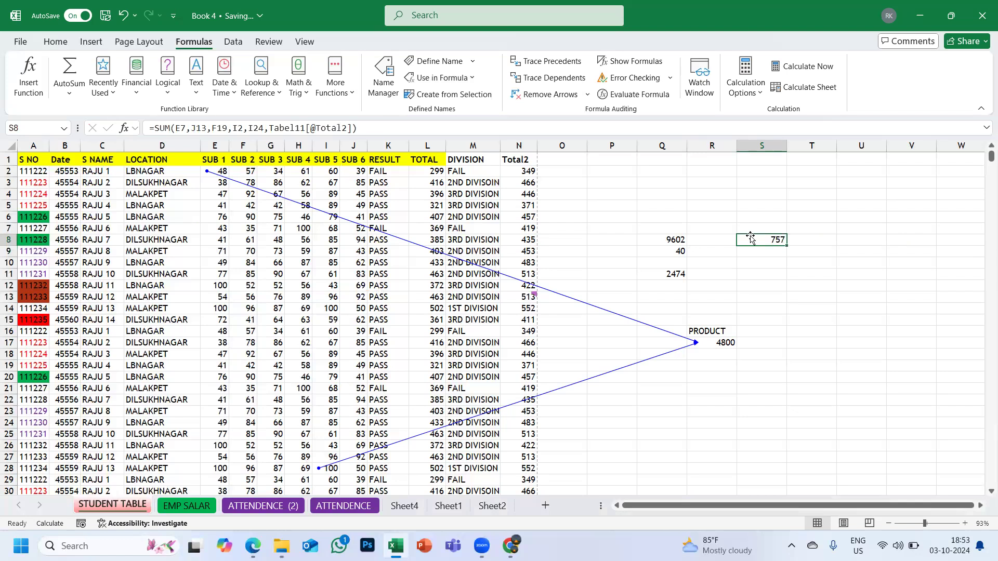
left_click(554, 62)
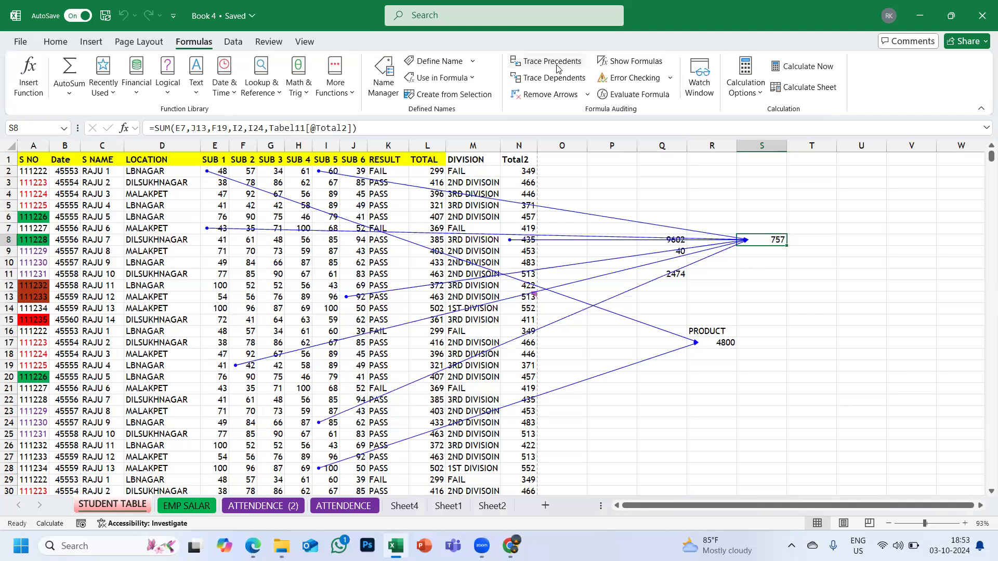
- Remove all the precedent tracer arrows from the sheet
left_click(540, 96)
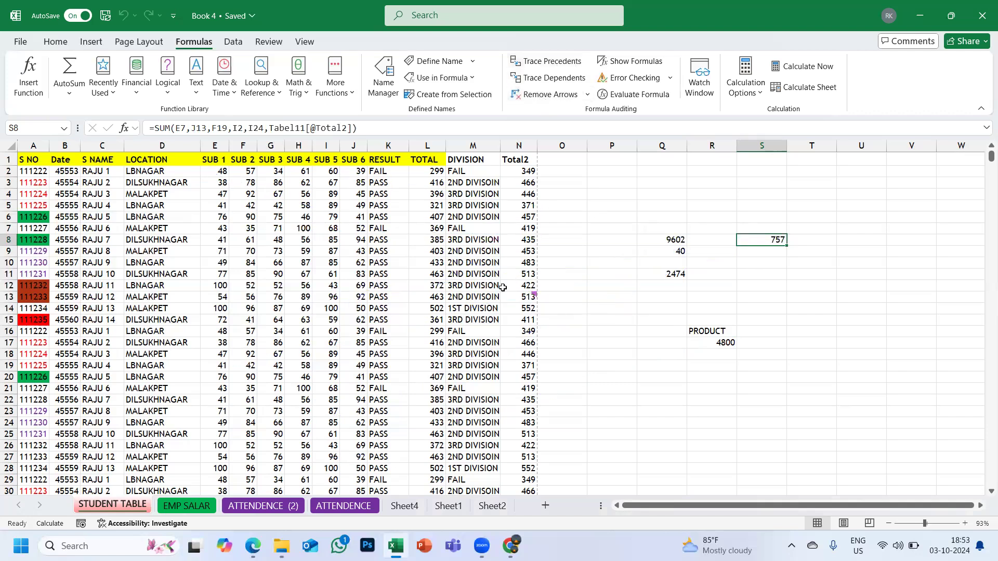
left_click(217, 173)
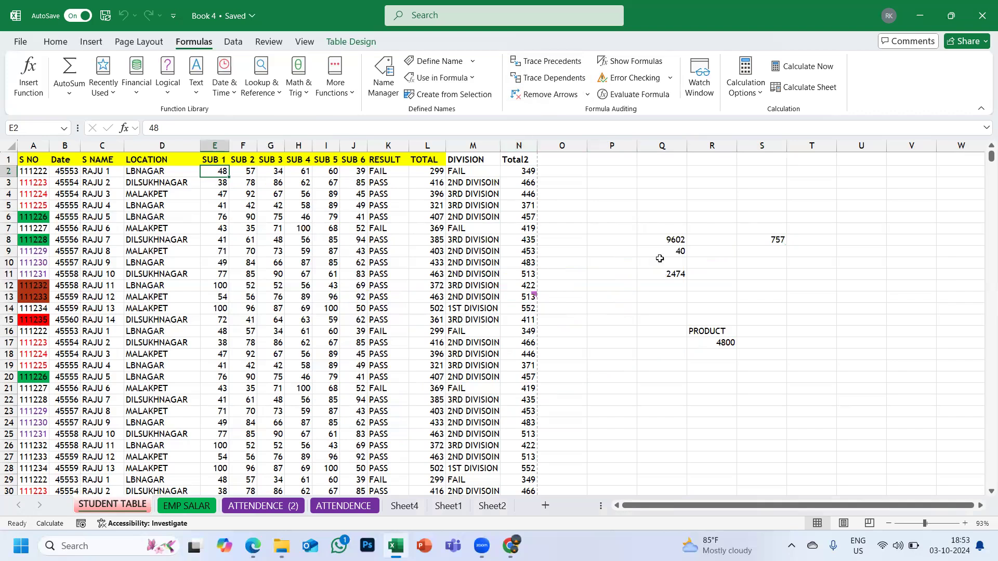
left_click(758, 239)
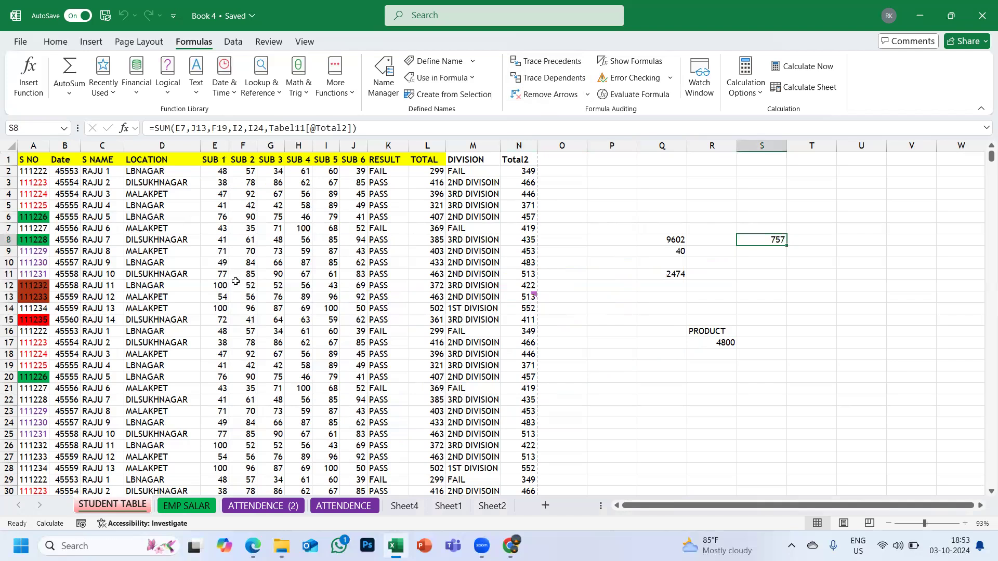
- Change the first student's SUB 1 mark in E2 to 58 and then replace it with 90
left_click(205, 171)
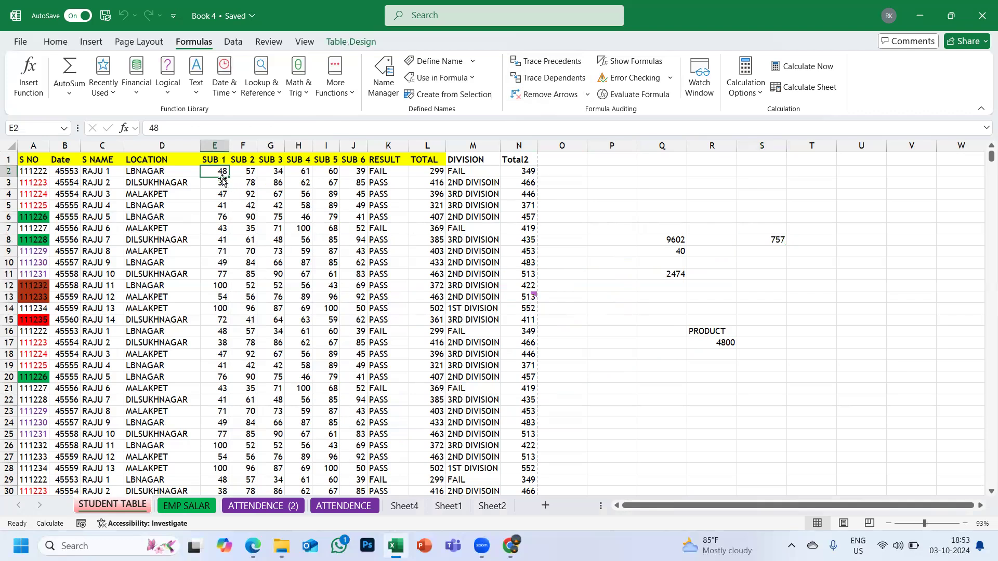
type("58")
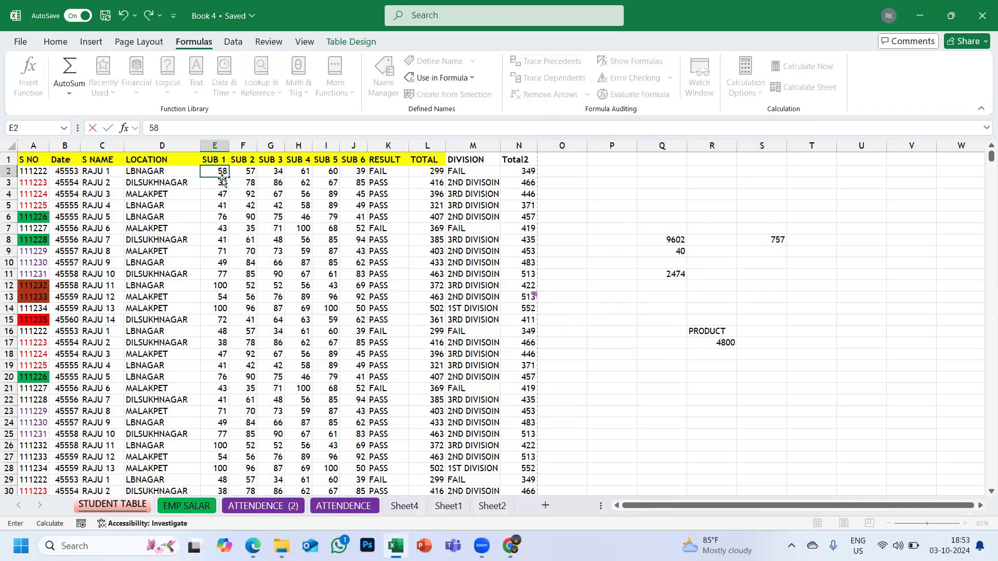
key("Return")
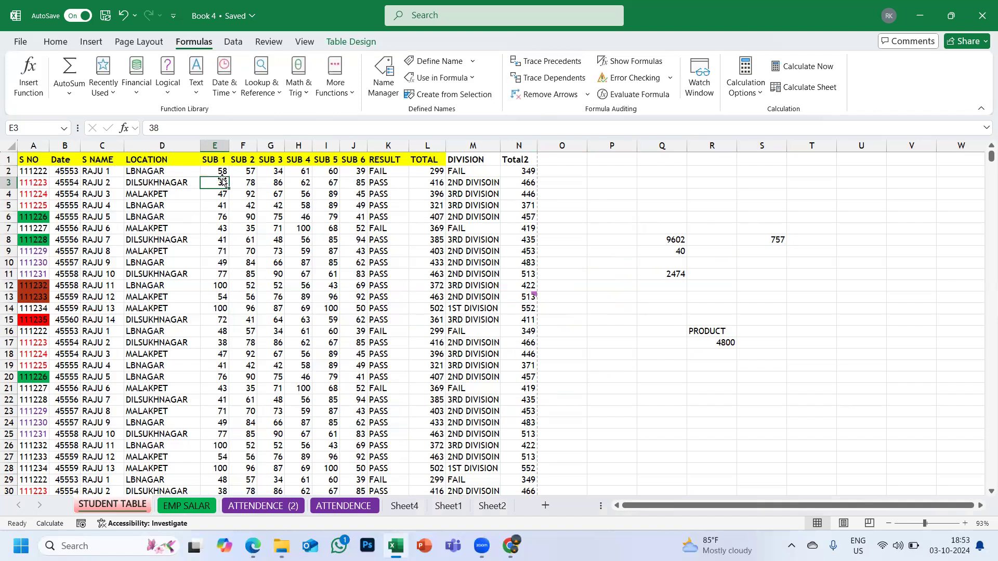
key("Up")
type("90")
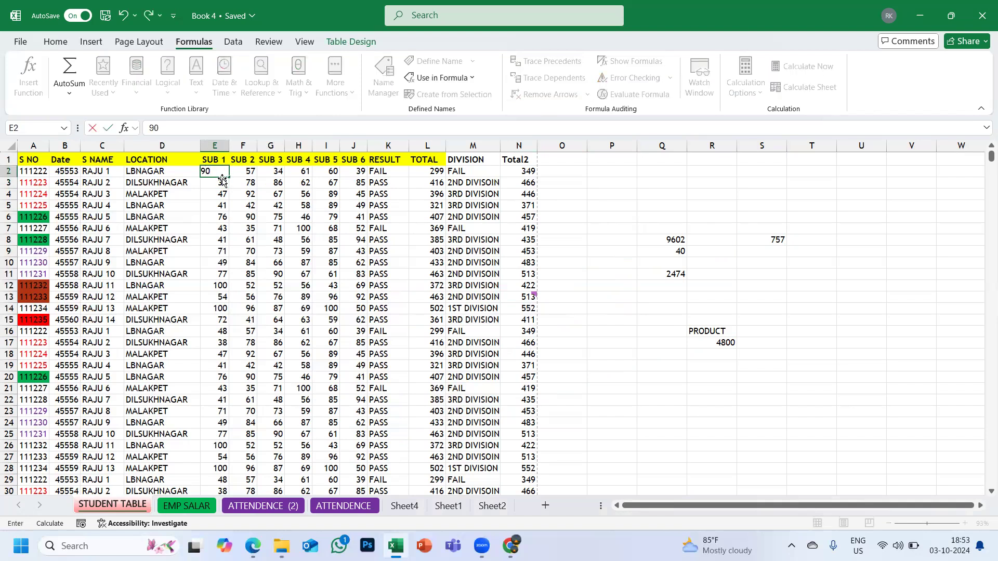
key("Return")
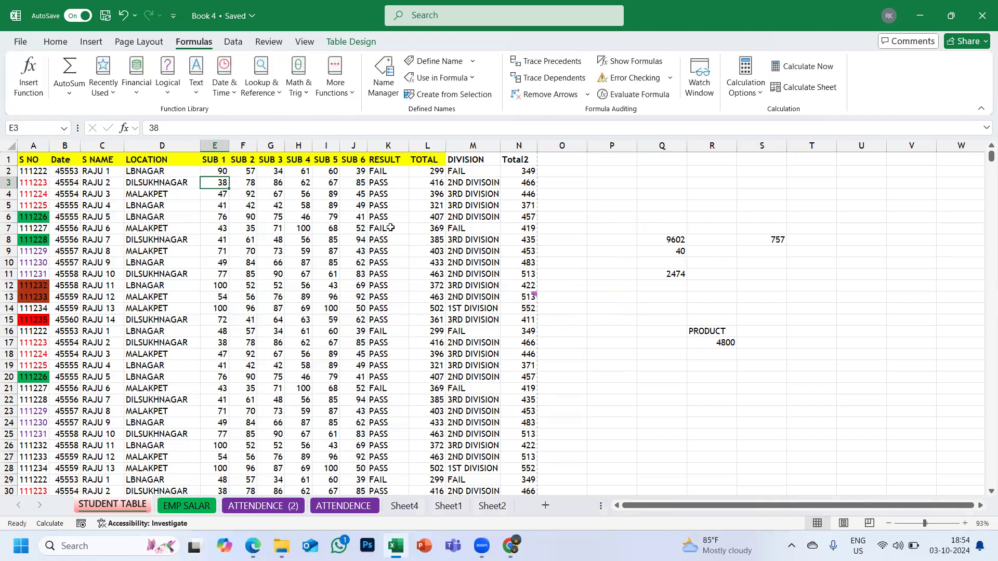
- Trace the dependents of the SUB 1 mark in E2 and clear the tracer arrows
left_click(218, 170)
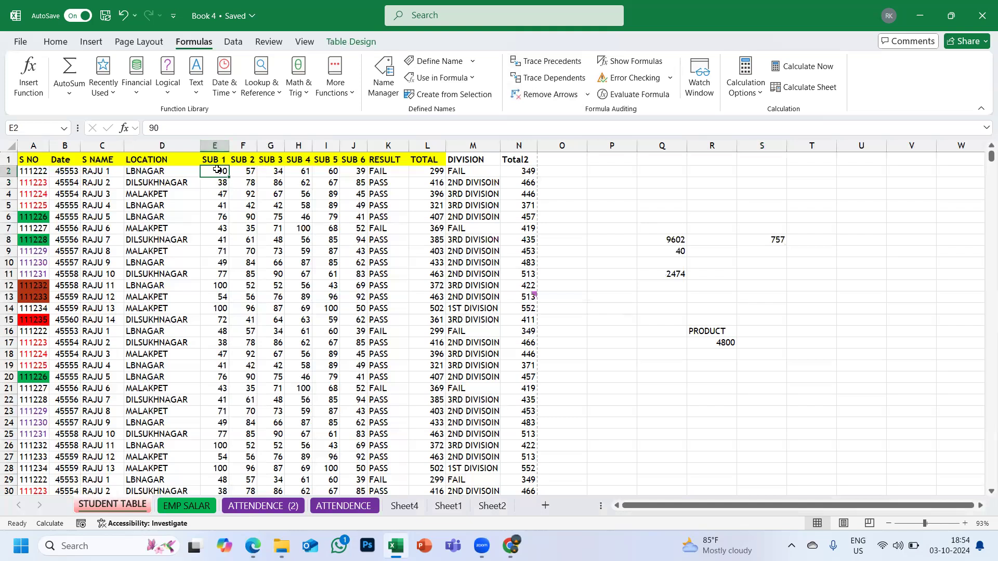
left_click(550, 79)
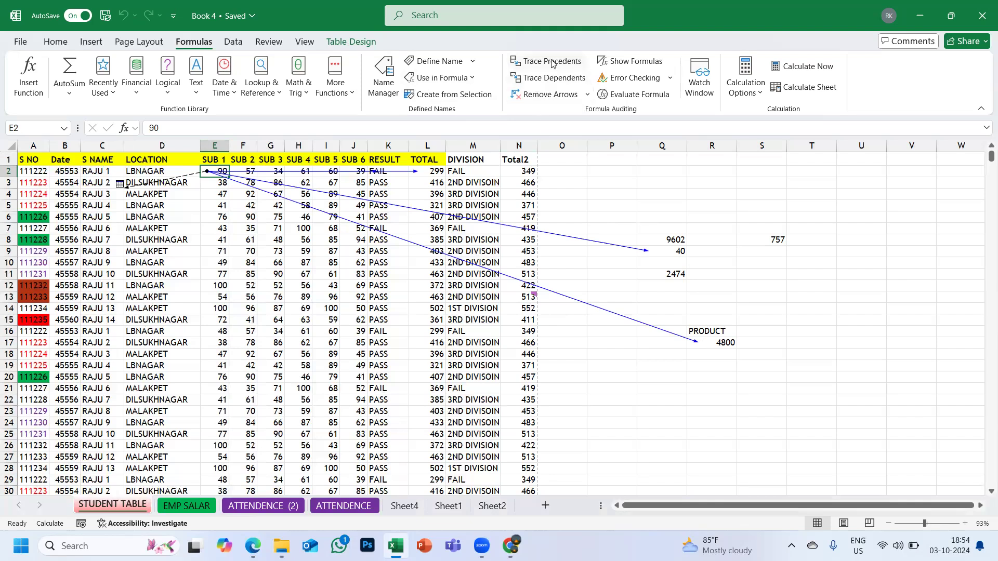
left_click(560, 94)
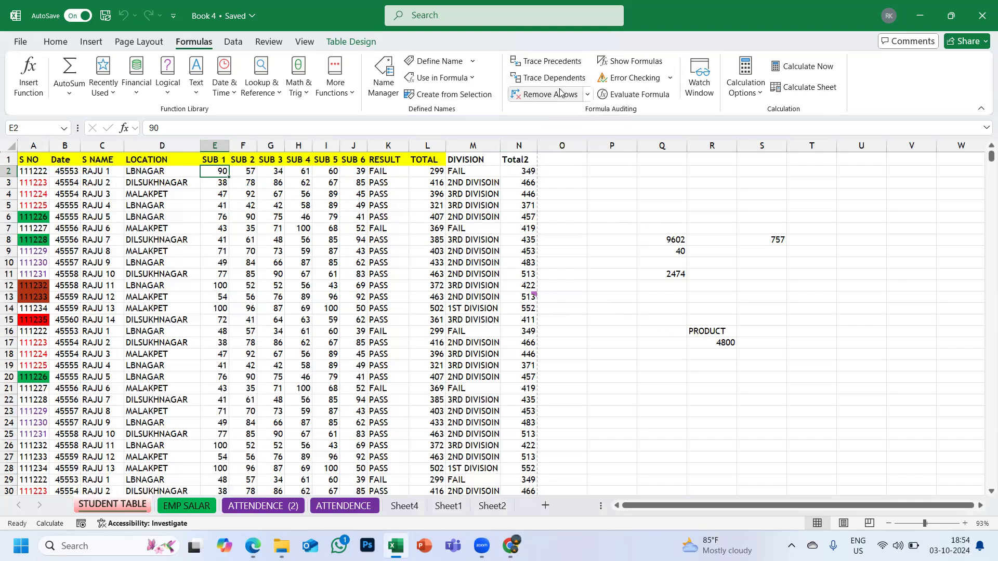
left_click(489, 309)
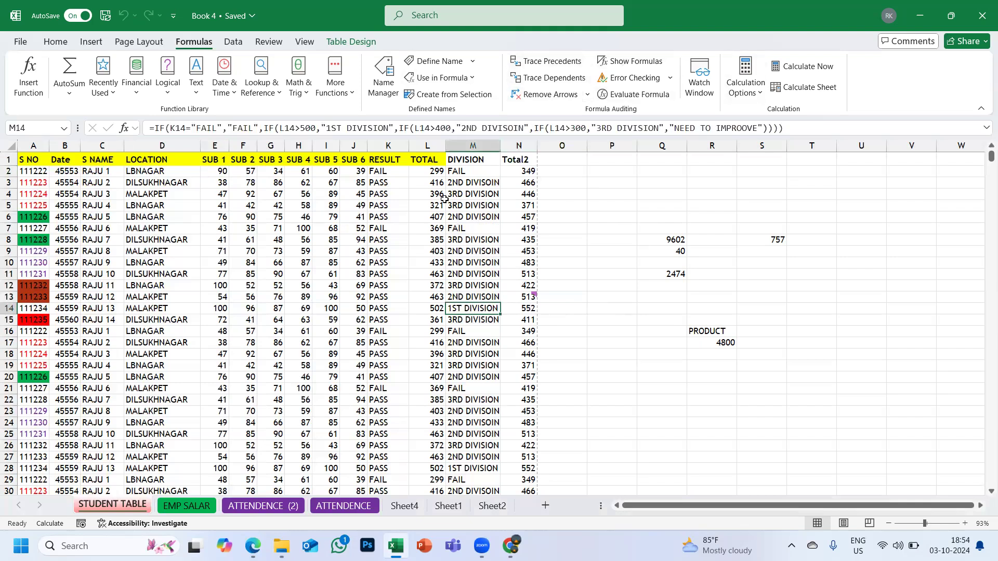
scroll(445, 199, "down", 4)
scroll(444, 199, "down", 20)
scroll(445, 199, "up", 20)
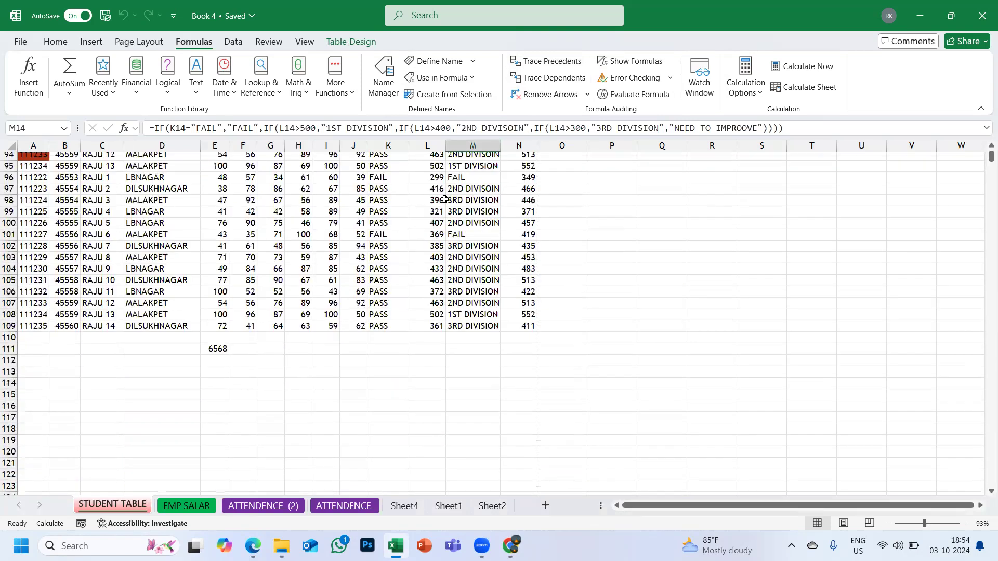
- Display the formulas in all cells and auto-fit the RESULT column K so its full IF formulas are readable
left_click(574, 282)
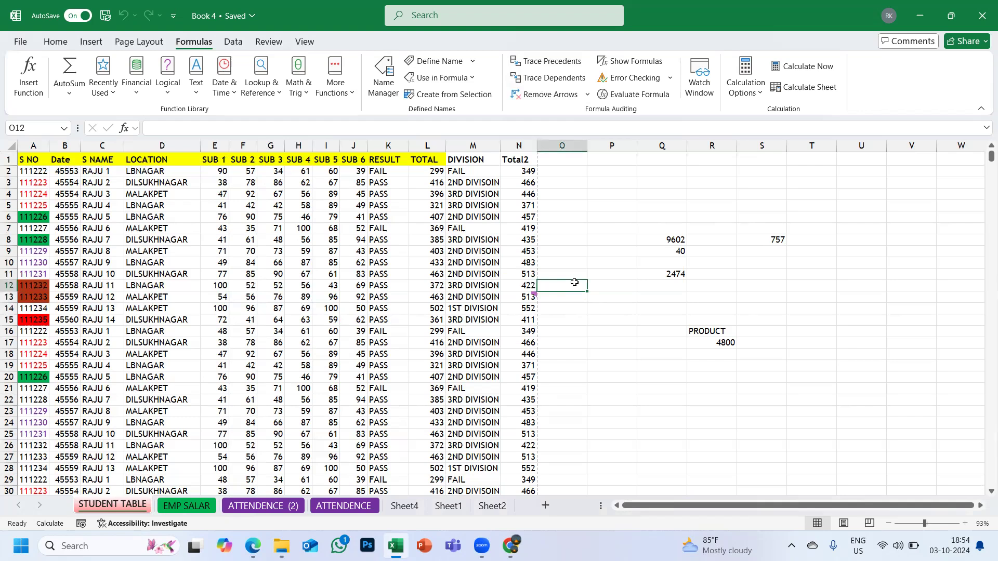
left_click(620, 60)
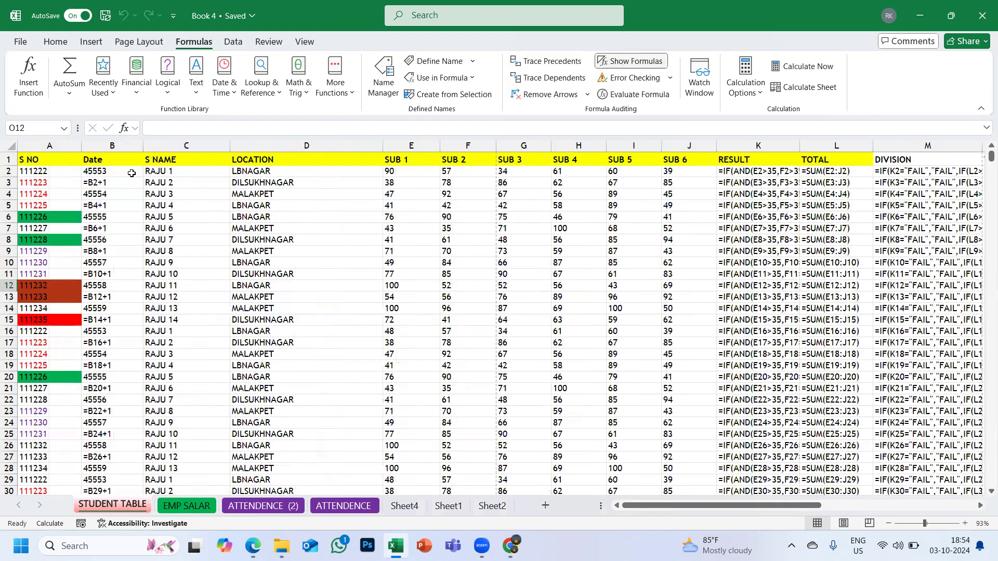
scroll(120, 214, "right", 2)
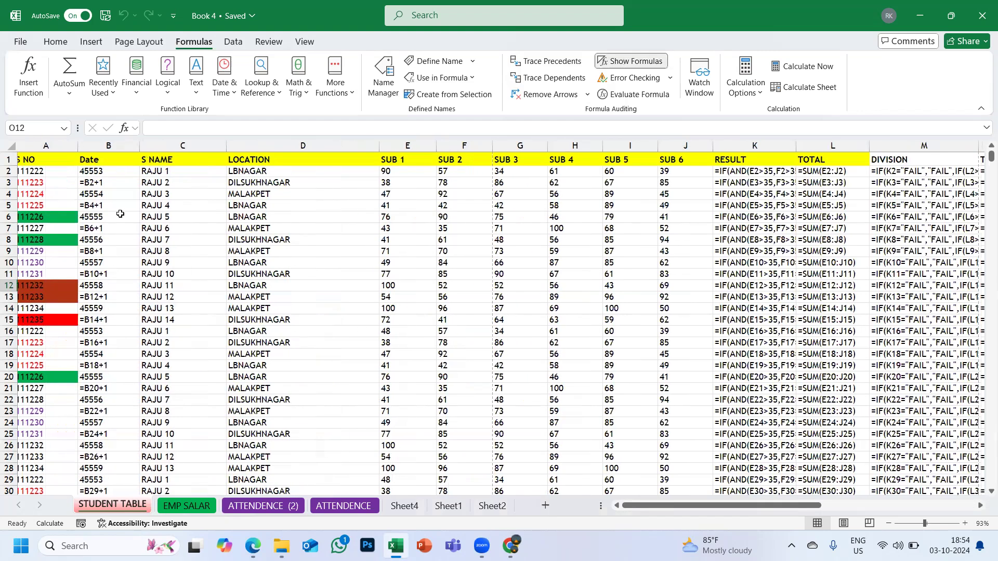
scroll(378, 192, "right", 2)
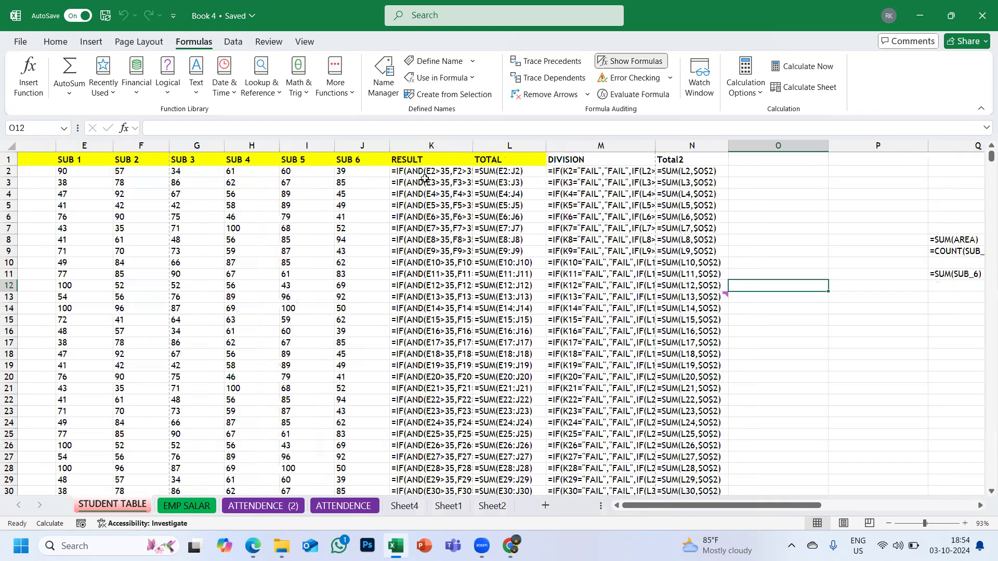
double_click(473, 144)
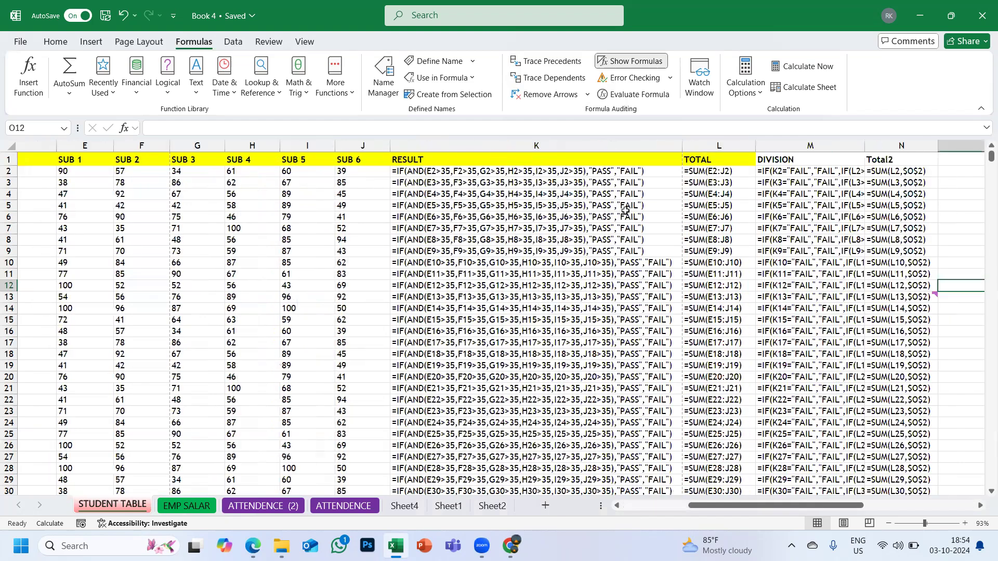
scroll(625, 210, "right", 2)
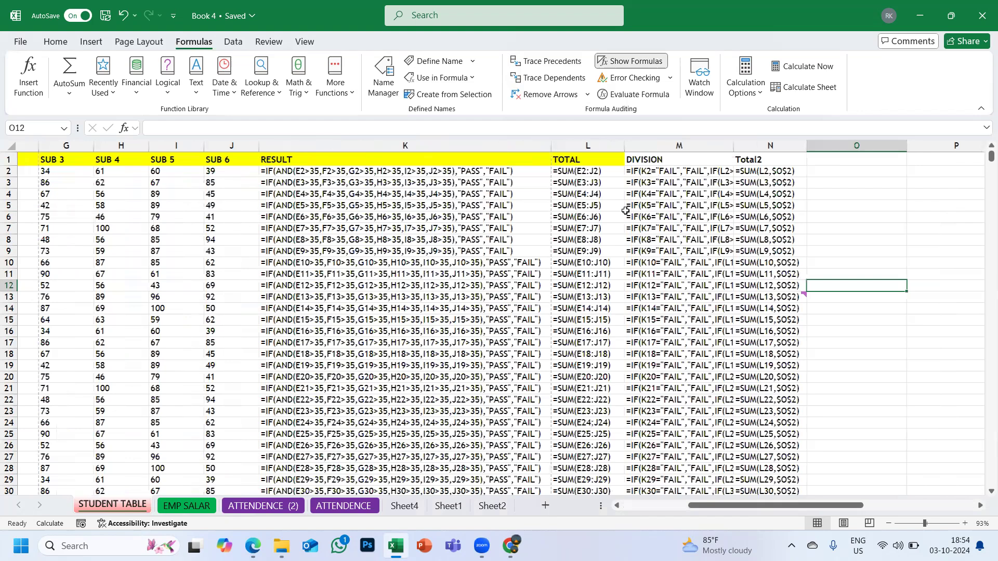
- Switch the student table back from showing formulas to showing calculated values
scroll(626, 210, "left", 2)
scroll(625, 211, "left", 5)
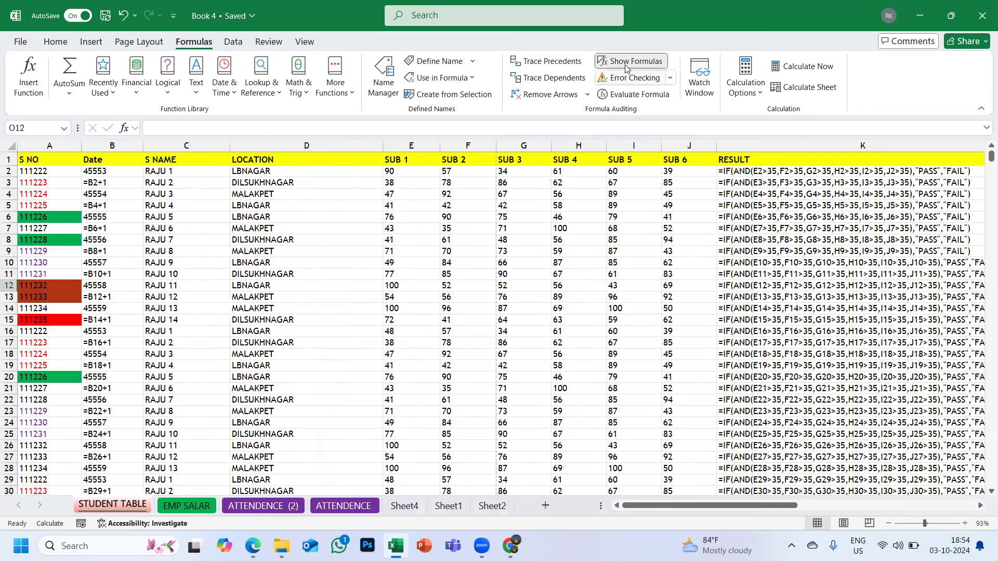
left_click(626, 62)
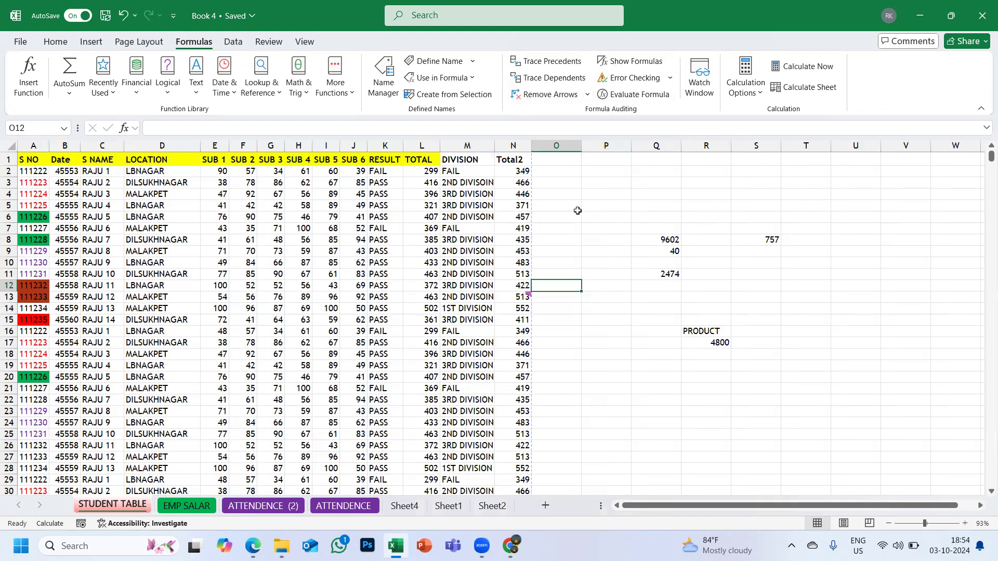
- Misspell the function name in R17 so that the formula reads =PODUCT(E2,I28)
double_click(698, 342)
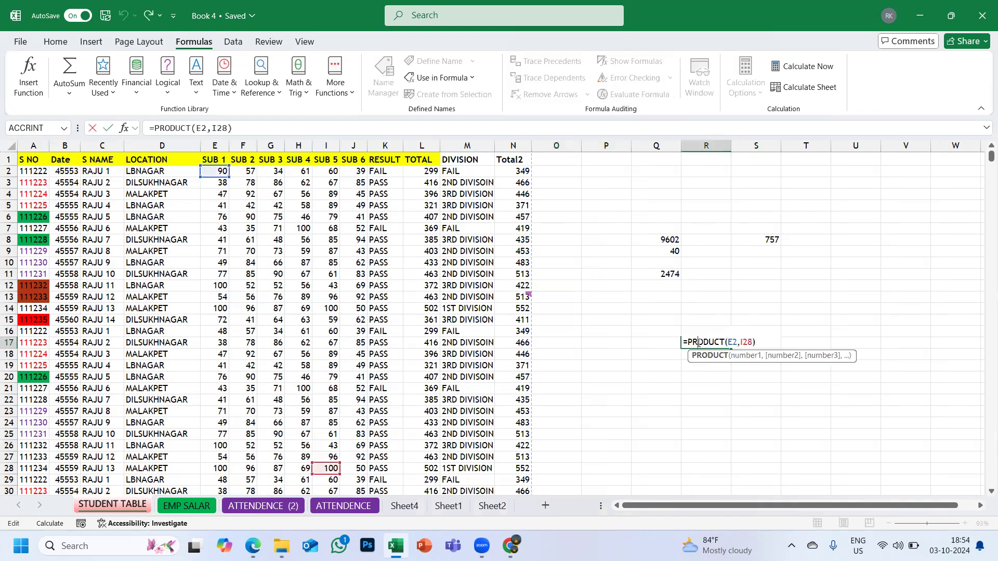
type("n")
key("Return")
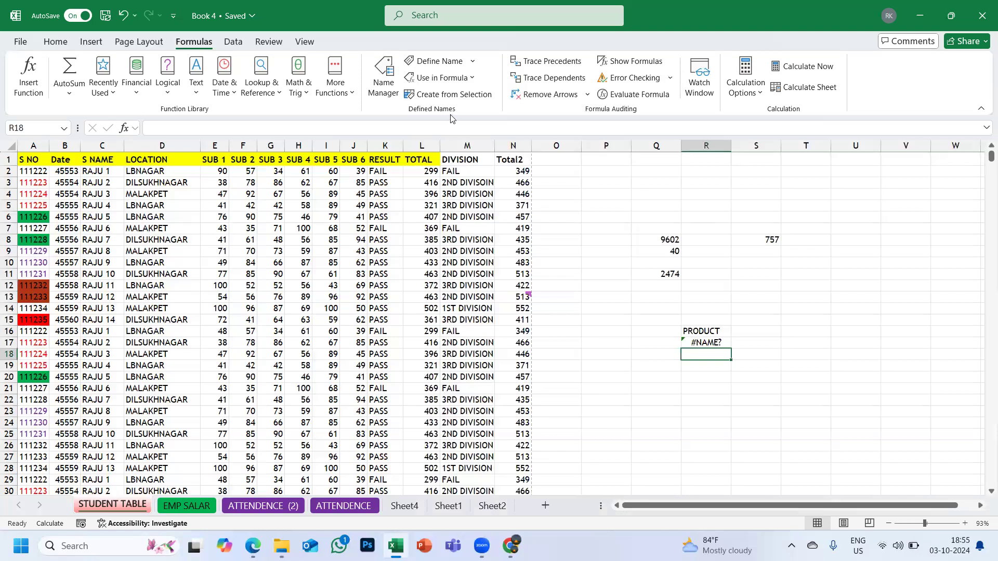
- Run Error Checking, correct the R17 formula to =PRODUCT(E2,I28) from its dialog, and resume the check to completion
left_click(614, 79)
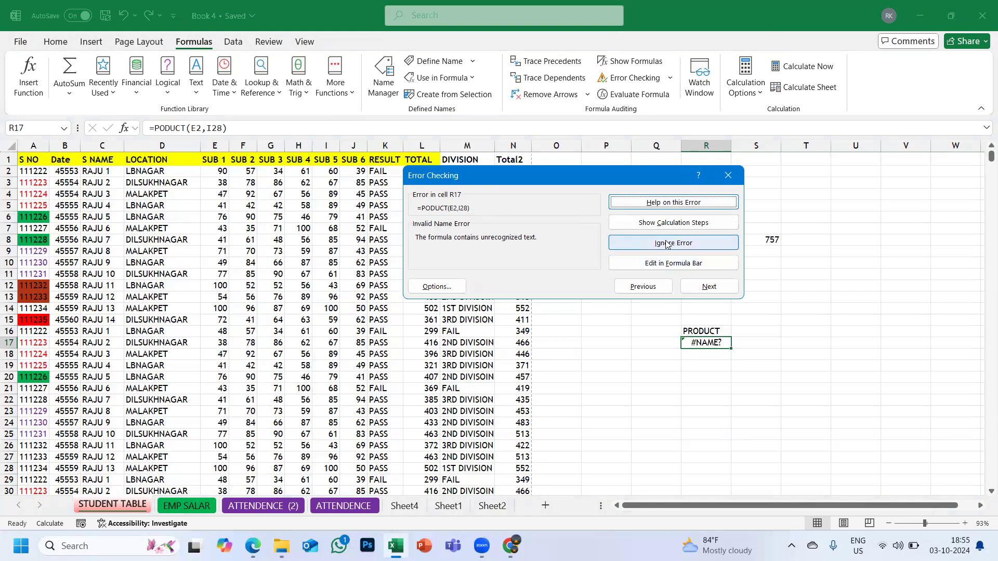
left_click(661, 262)
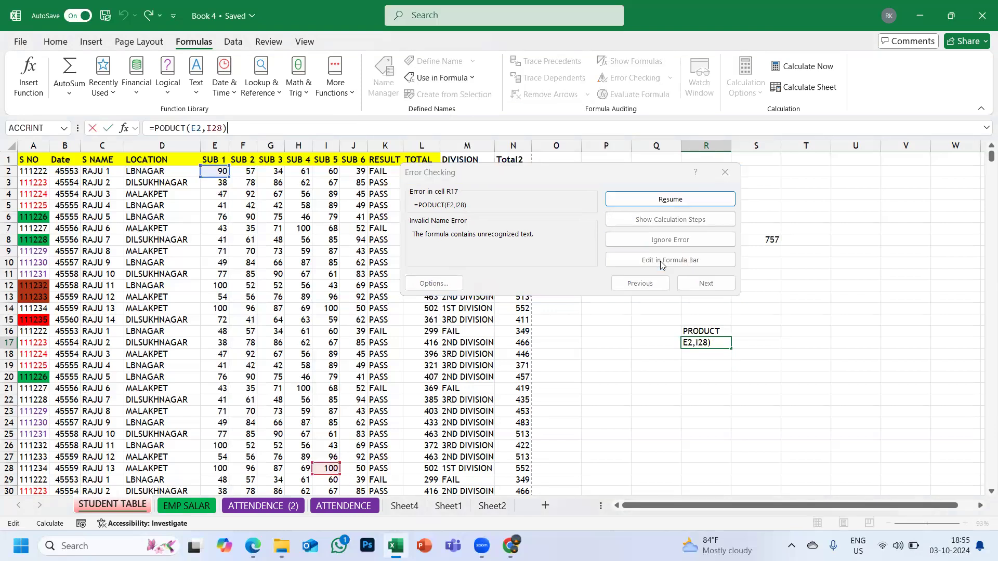
left_click(164, 128)
type("R")
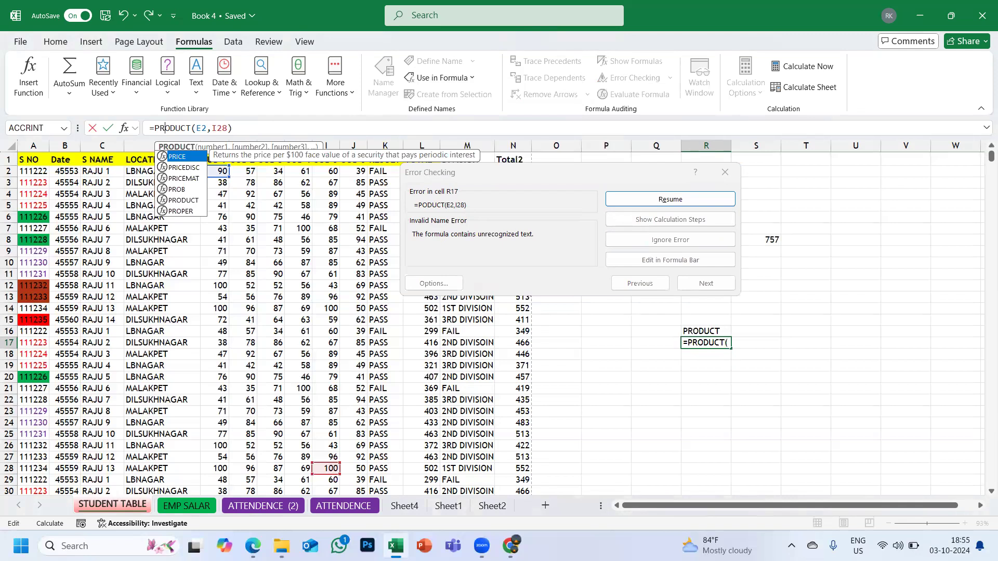
key("Return")
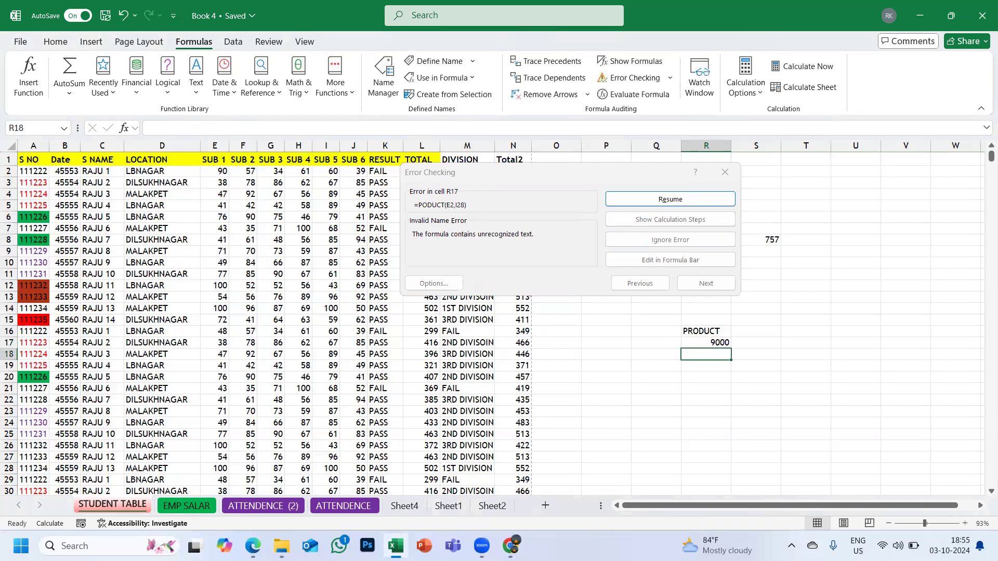
left_click(705, 198)
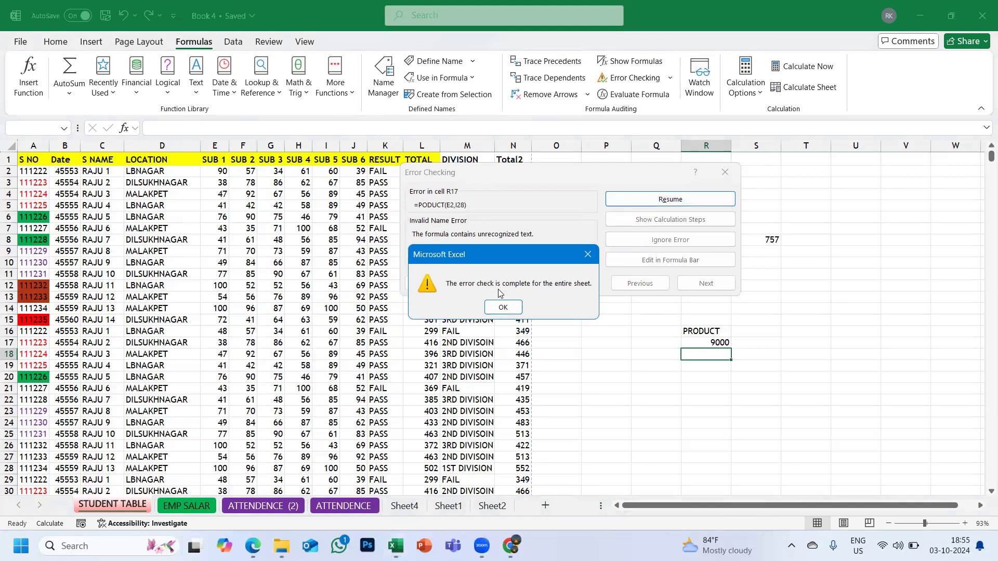
left_click(502, 306)
left_click(692, 343)
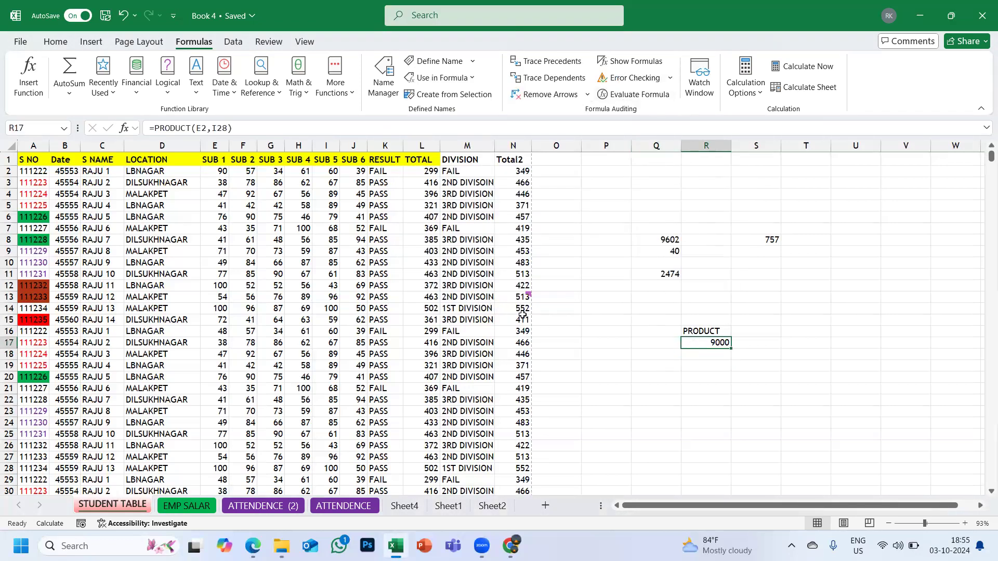
- Open the DIVISION formula in M2 and highlight the entire nested IF expression
left_click(464, 171)
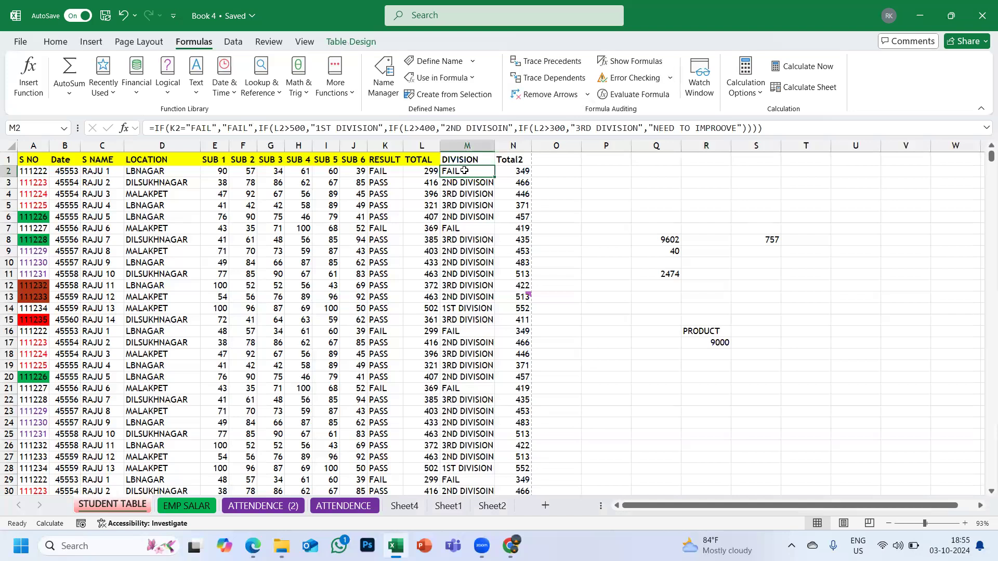
left_click_drag(777, 130, 149, 128)
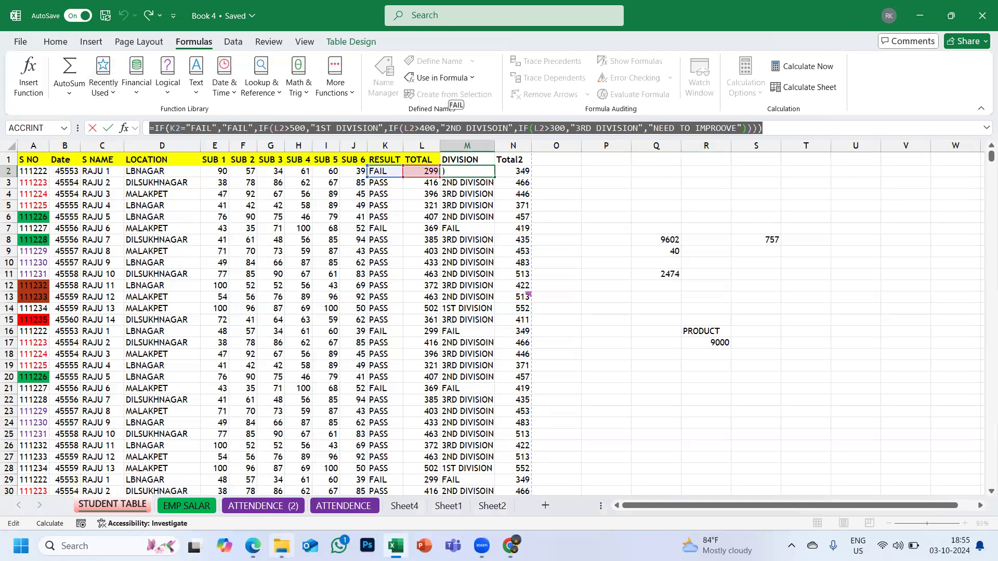
mouse_move(281, 546)
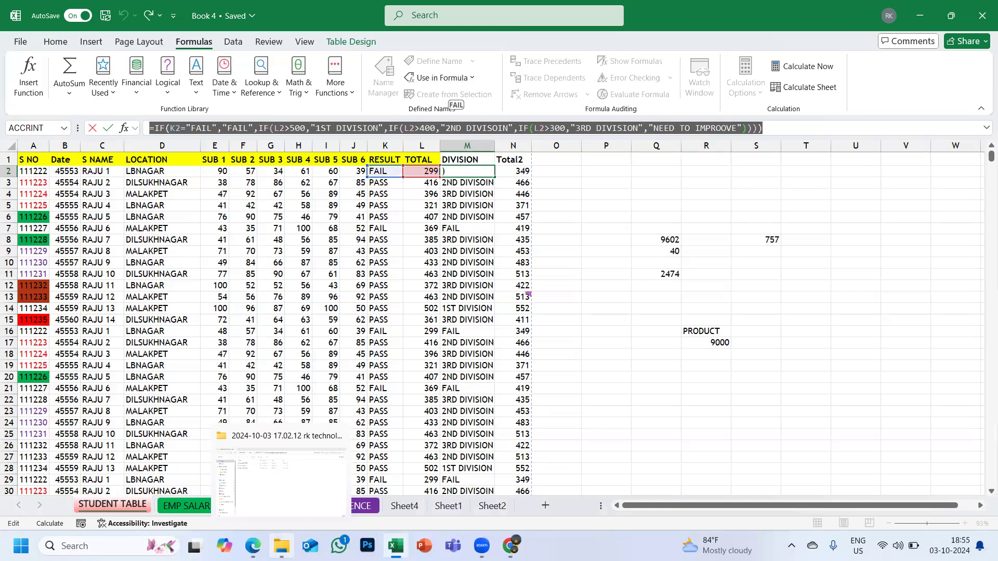
type("=")
left_click(528, 387)
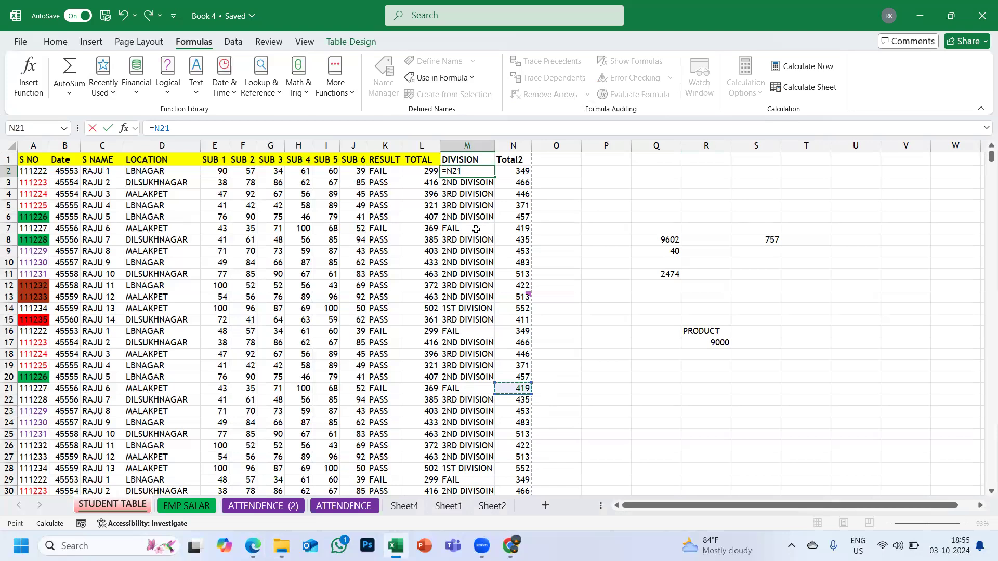
left_click(456, 186)
key("Escape")
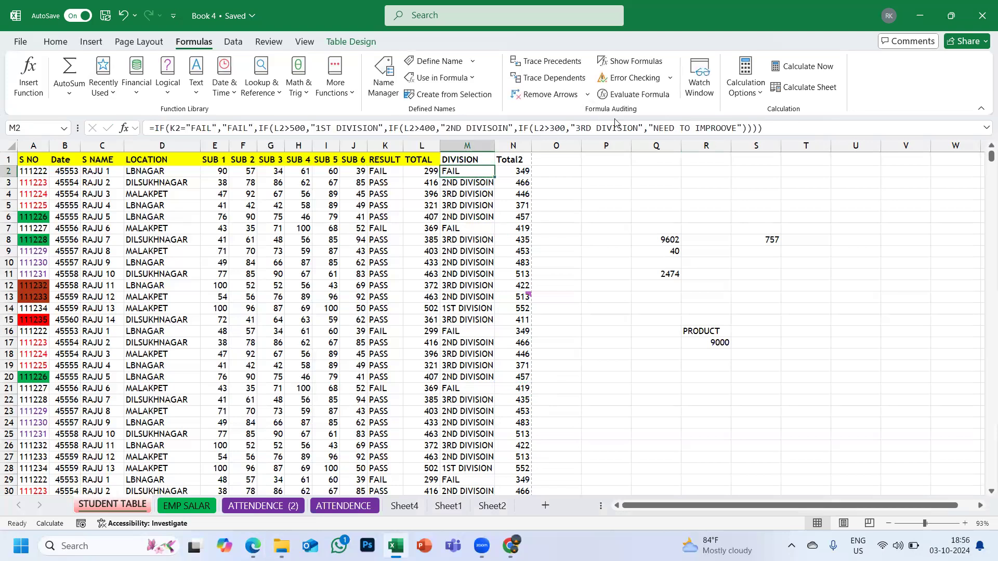
- Evaluate the DIVISION formula in M2 through its first two stages with Evaluate Formula, and close the evaluation
left_click(634, 95)
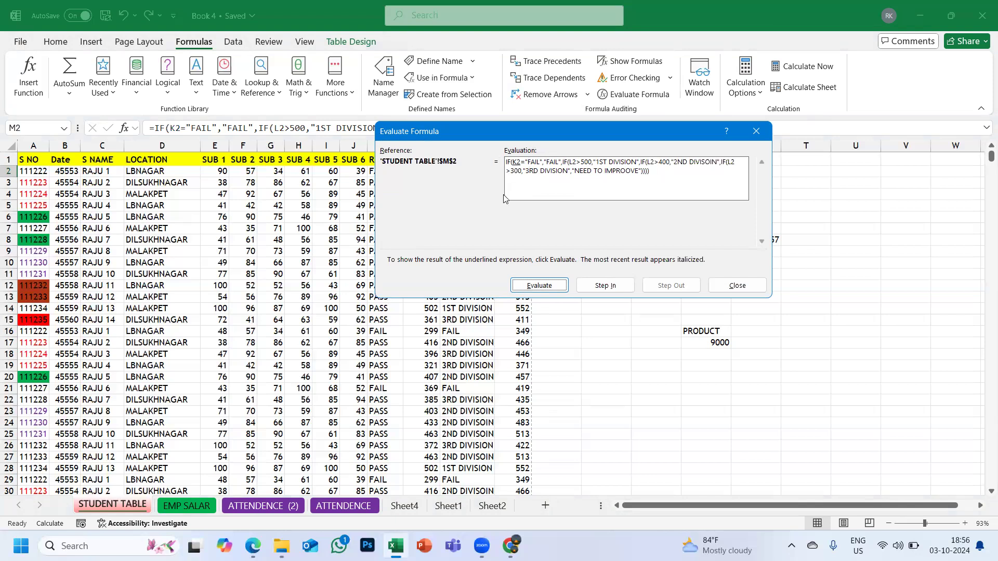
left_click(548, 283)
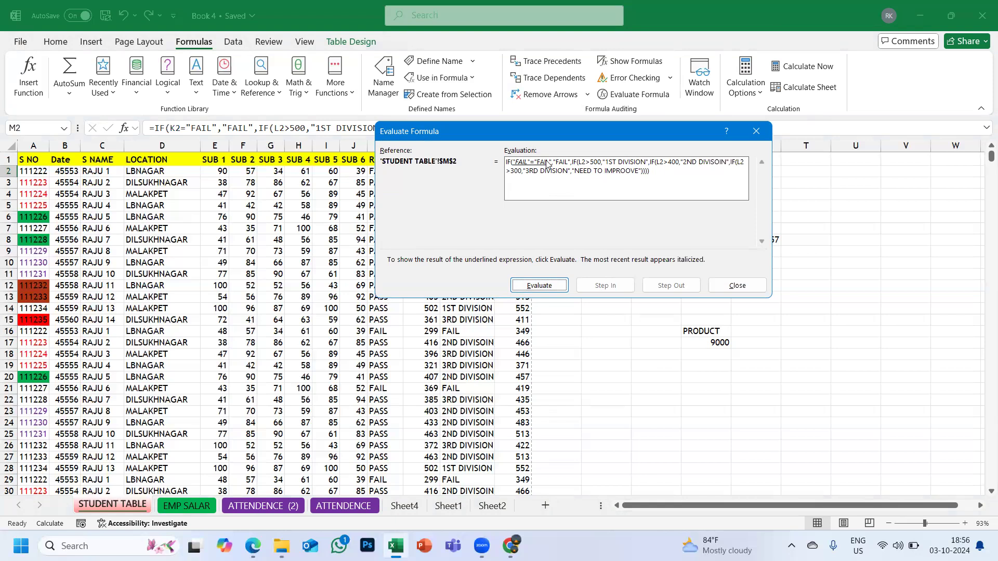
left_click(545, 285)
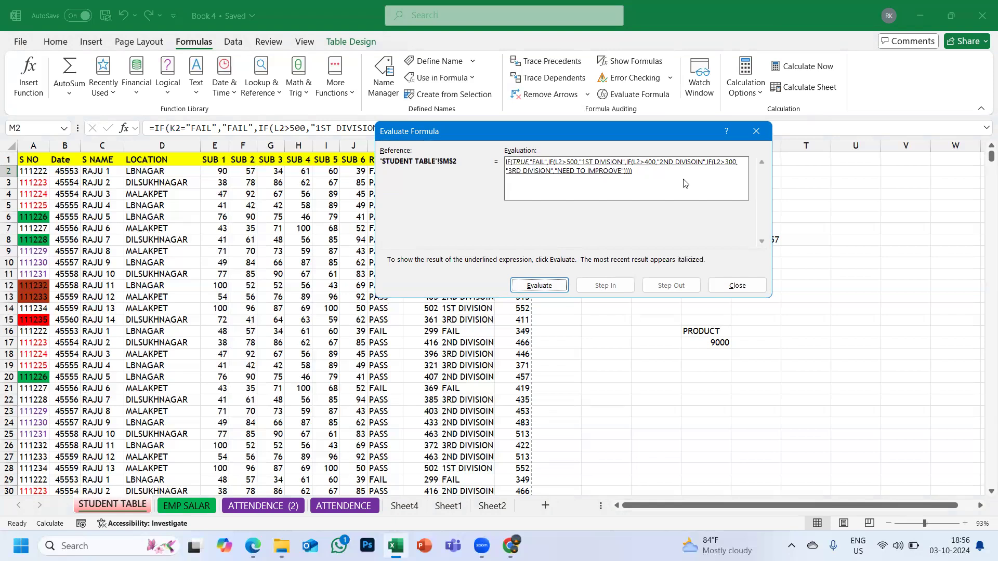
left_click(758, 132)
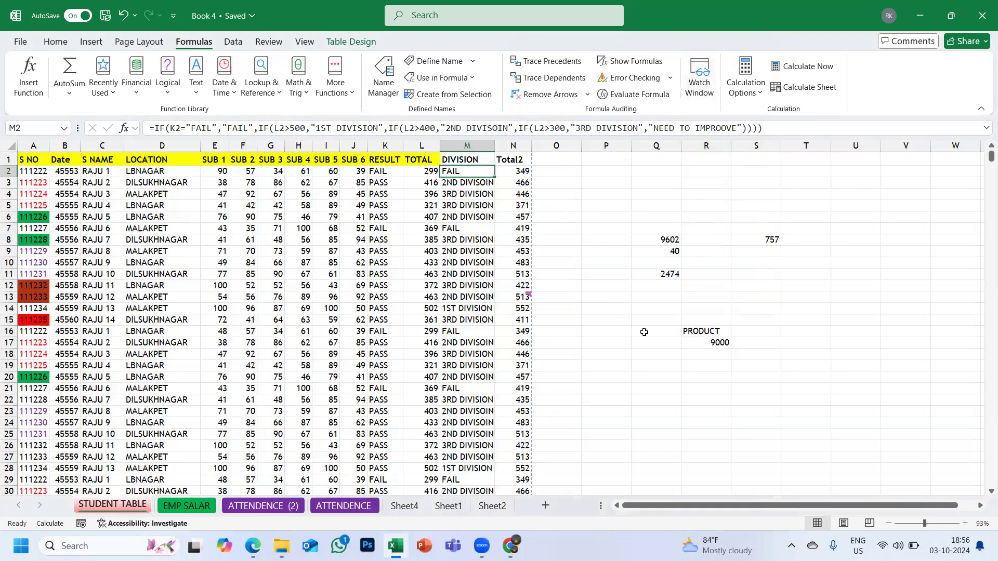
- Add the LOCATION cell D87 of the student table to the Watch Window
scroll(453, 224, "down", 20)
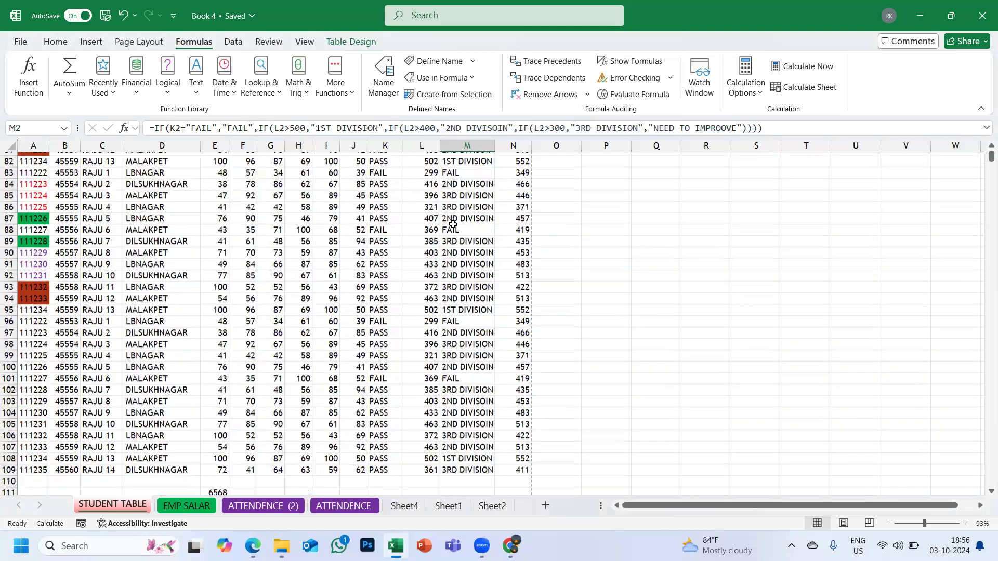
left_click(136, 222)
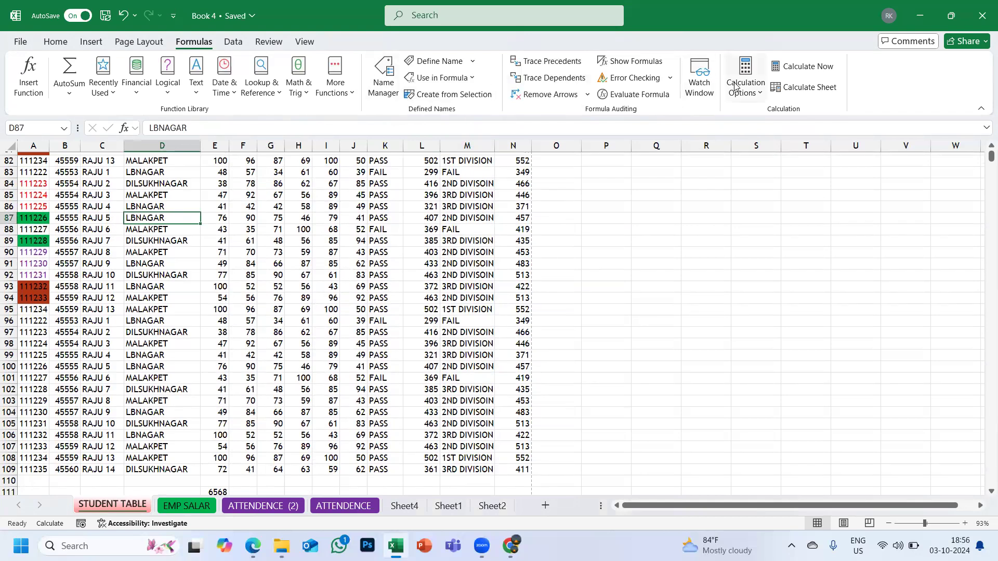
left_click(702, 83)
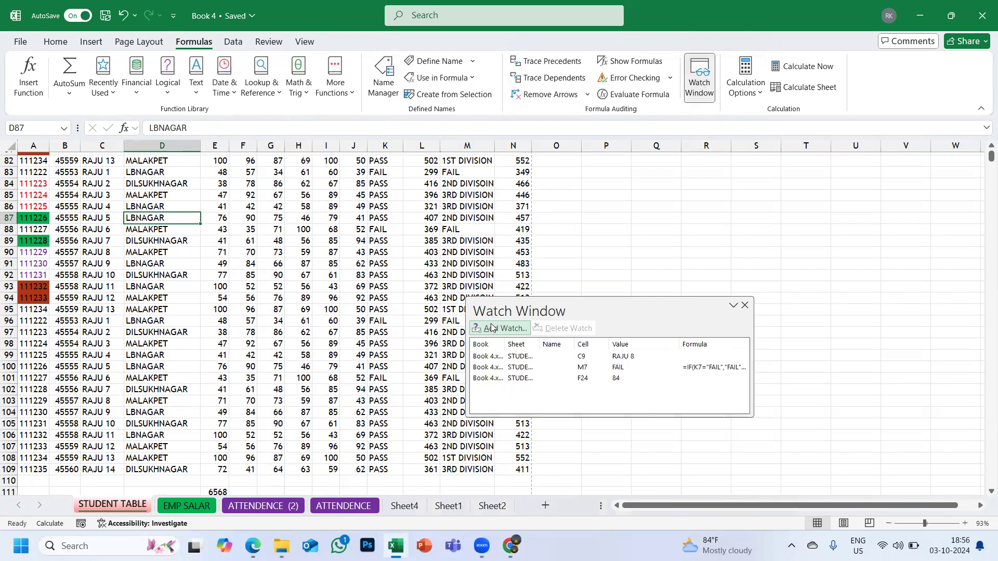
left_click(491, 328)
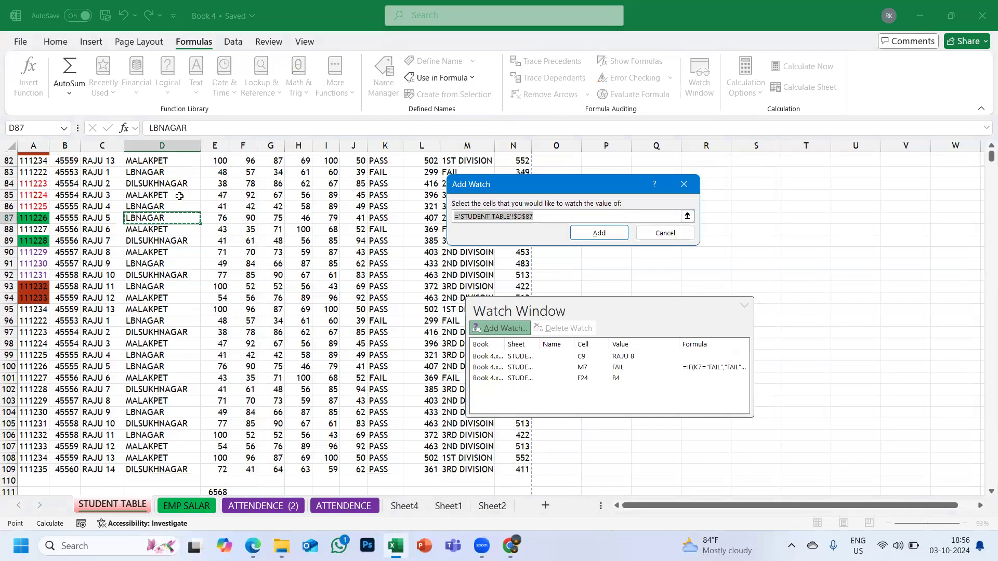
left_click(598, 234)
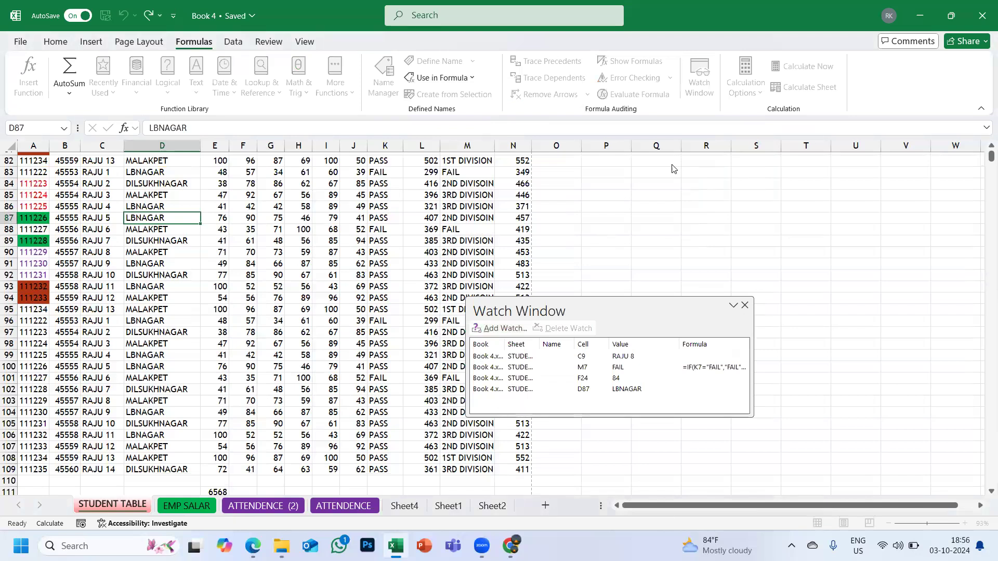
- Add the RESULT cell K100 to the Watch Window, and close the window
left_click(251, 266)
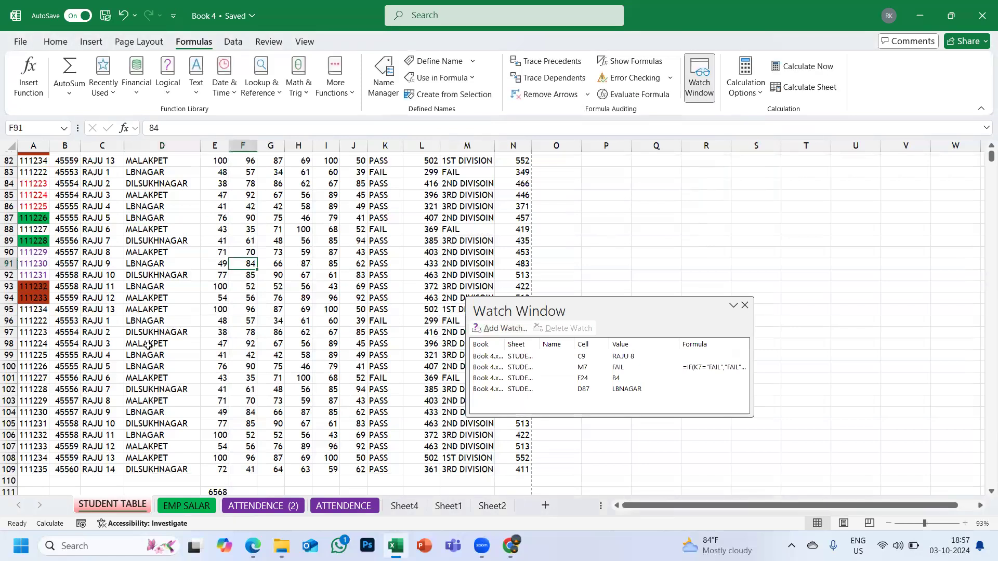
left_click(387, 368)
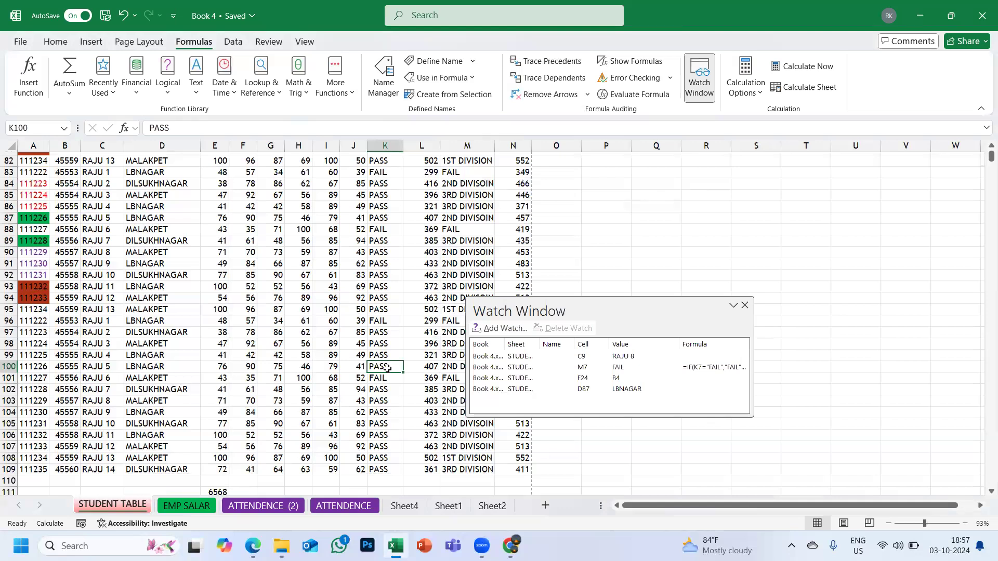
left_click(509, 329)
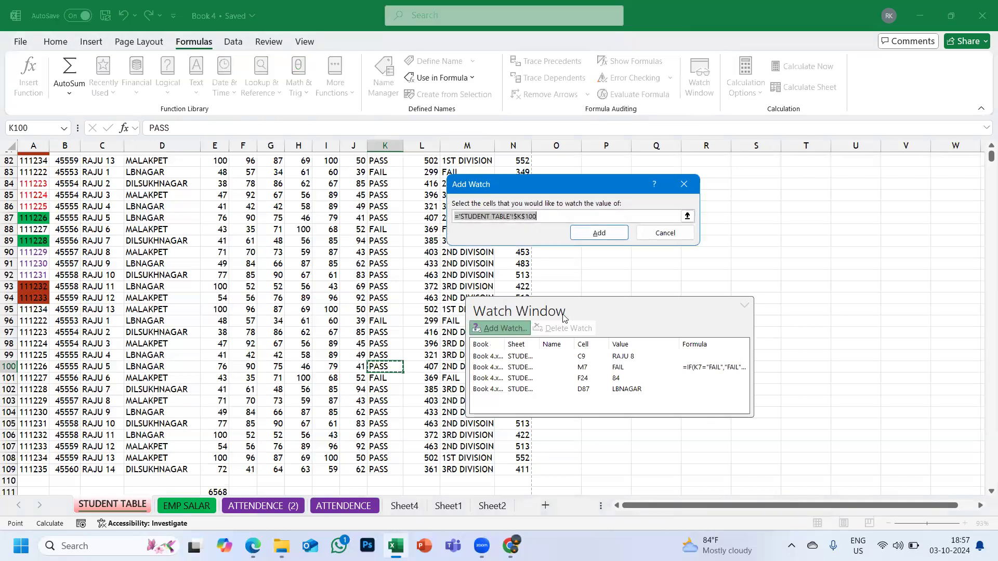
left_click(600, 233)
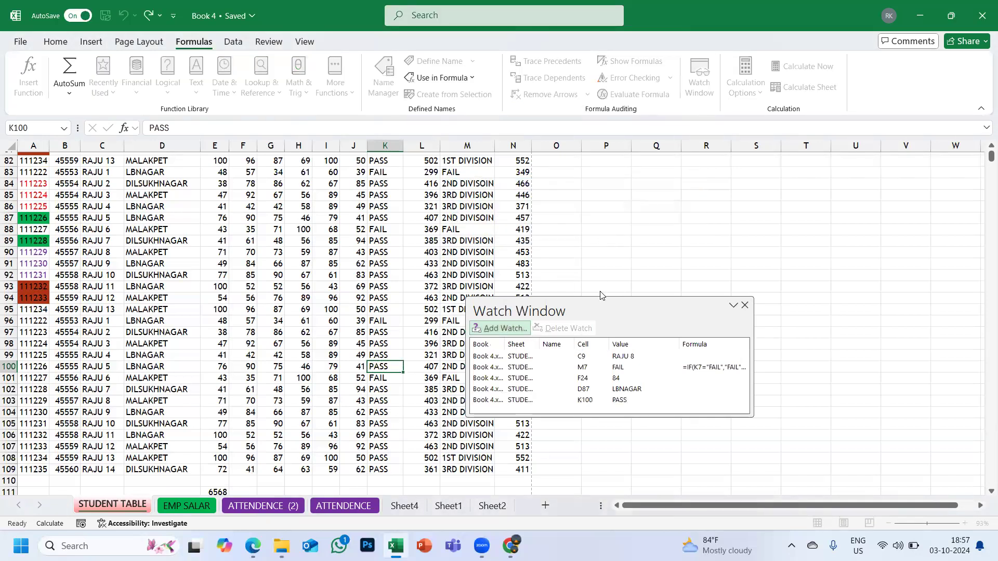
left_click(742, 306)
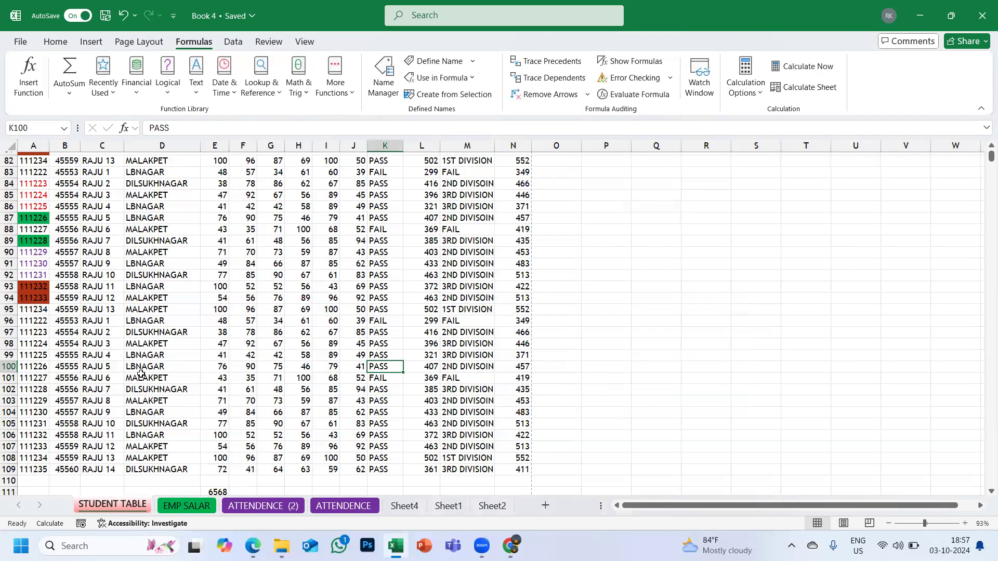
- Reopen the Watch Window, enlarge it over the student table, and widen its Book and Sheet columns to show full names
scroll(140, 374, "up", 20)
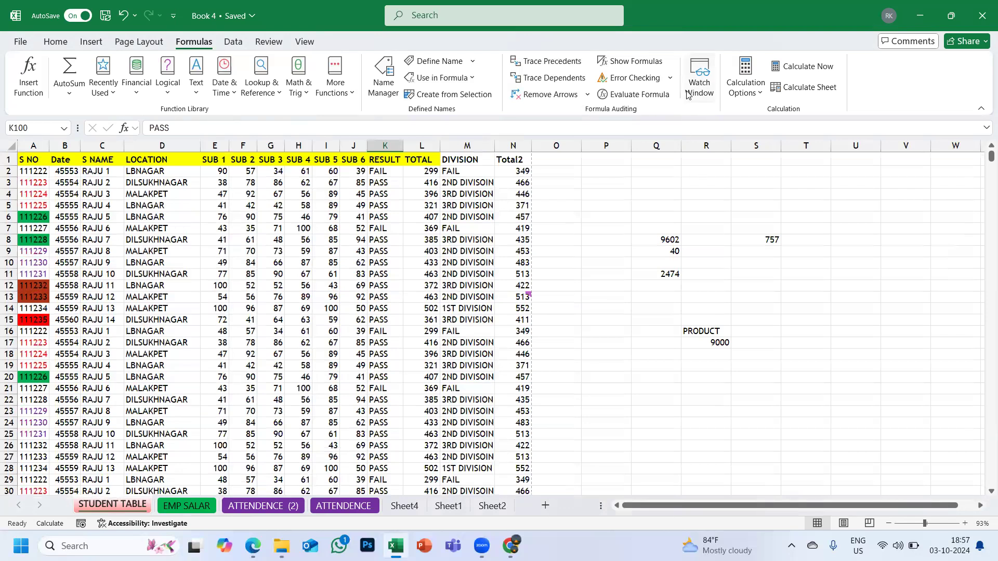
left_click(689, 98)
left_click_drag(528, 298, 418, 220)
left_click_drag(541, 234, 296, 149)
left_click_drag(507, 219, 910, 207)
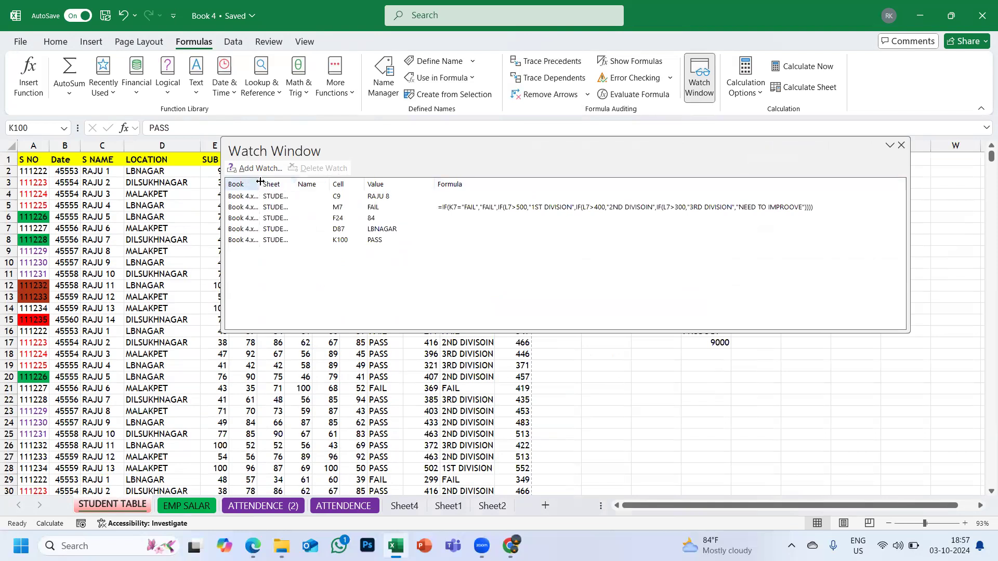
left_click_drag(260, 181, 315, 182)
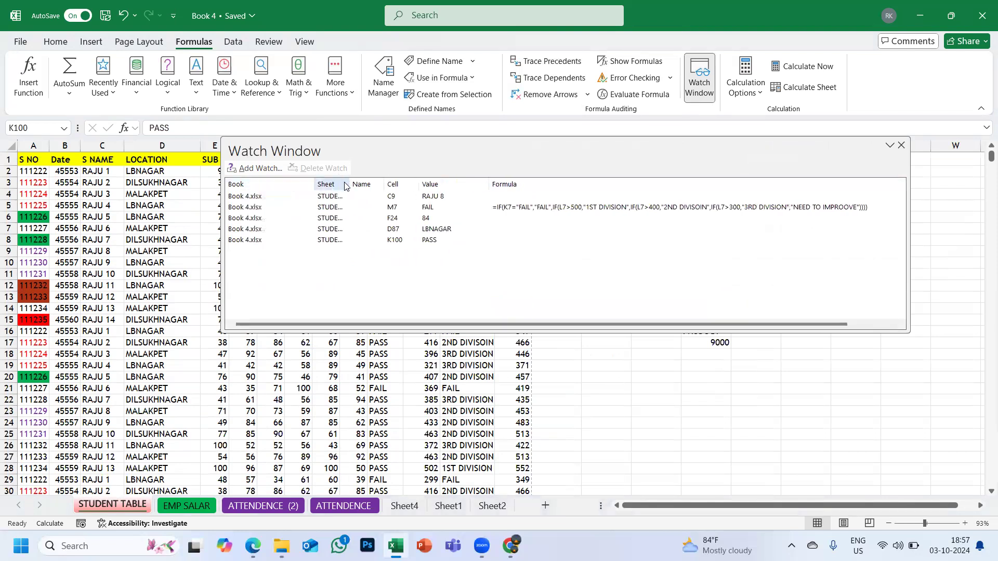
left_click_drag(349, 182, 369, 181)
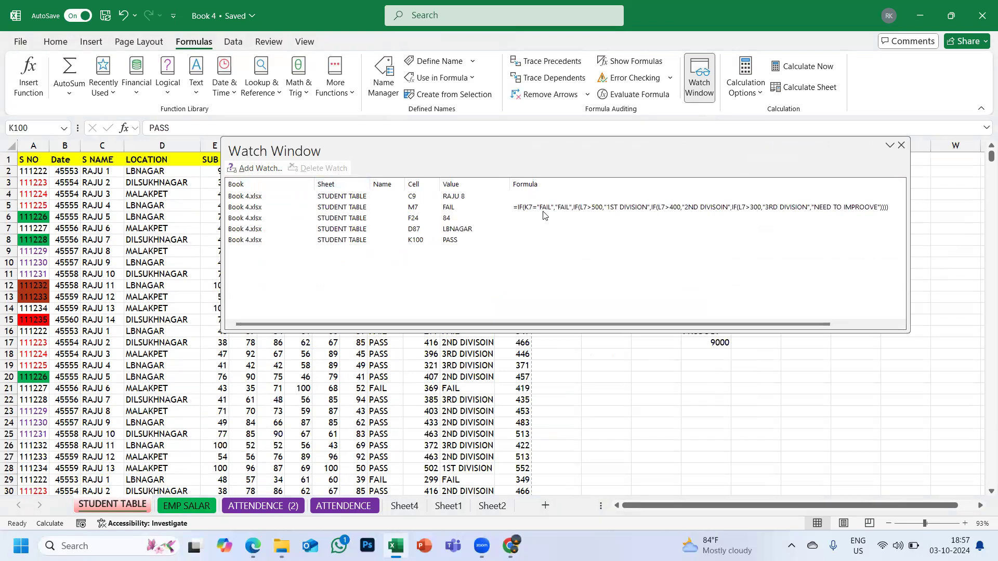
- Select the watch entry for cell F24, and close the Watch Window
left_click(285, 221)
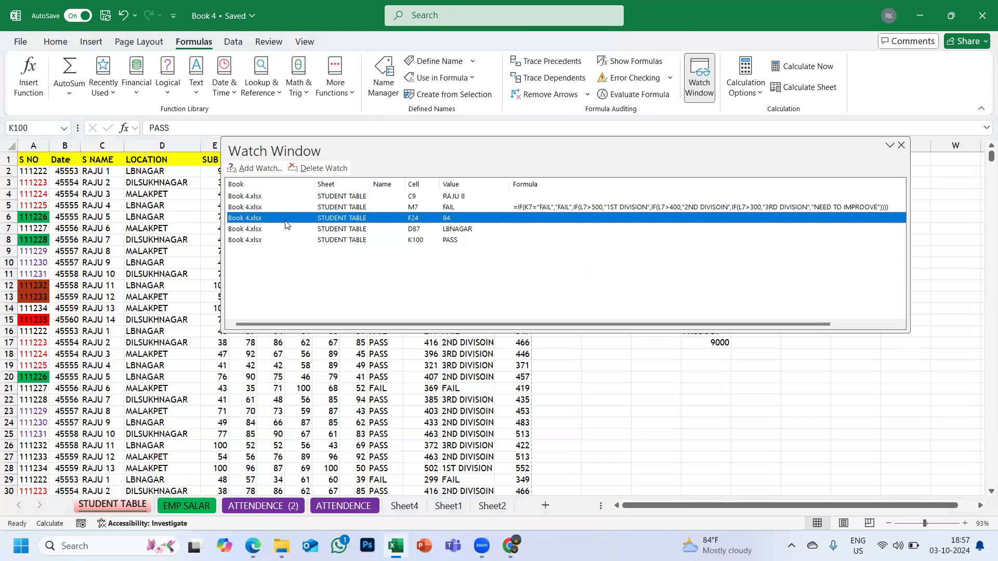
left_click(905, 145)
left_click(900, 145)
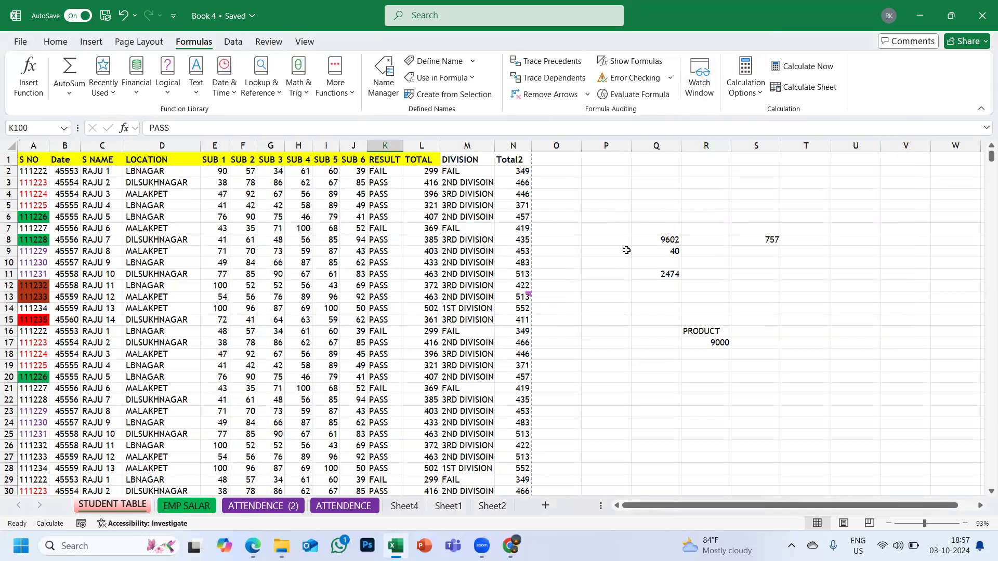
left_click(187, 511)
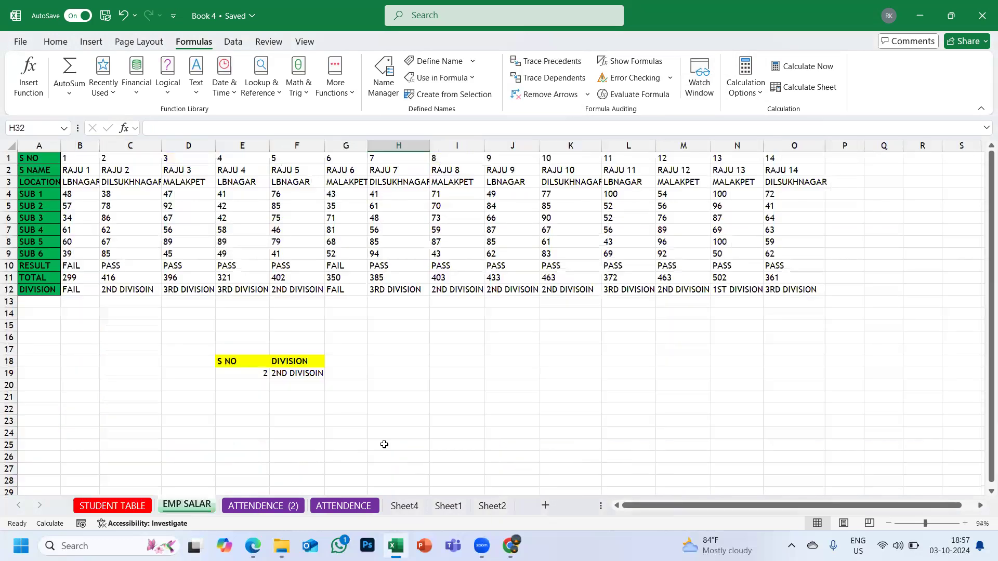
left_click(94, 507)
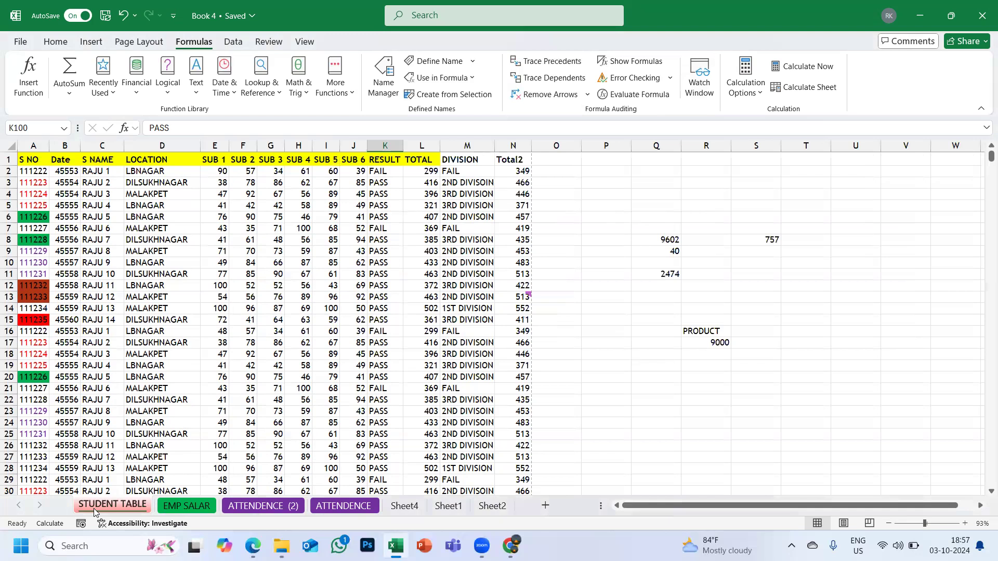
left_click(28, 160)
key("ctrl+shift+Right")
key("shift+Down")
key("shift+Down")
key("shift+Down")
key("shift+Down")
key("shift+Down")
key("shift+Down")
key("shift+Down")
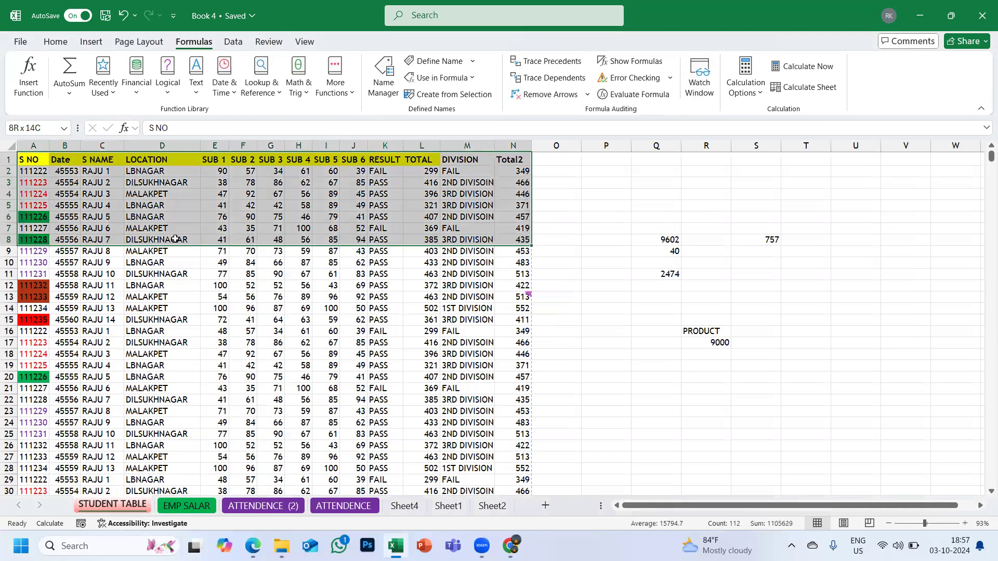
key("shift+Up")
key("shift+Up")
key("shift+Up")
key("shift+Up")
key("shift+Up")
key("shift+Up")
- Copy the student table range A1:J13 and paste it at A1 of a new blank workbook
left_click_drag(36, 161, 353, 295)
key("ctrl+c")
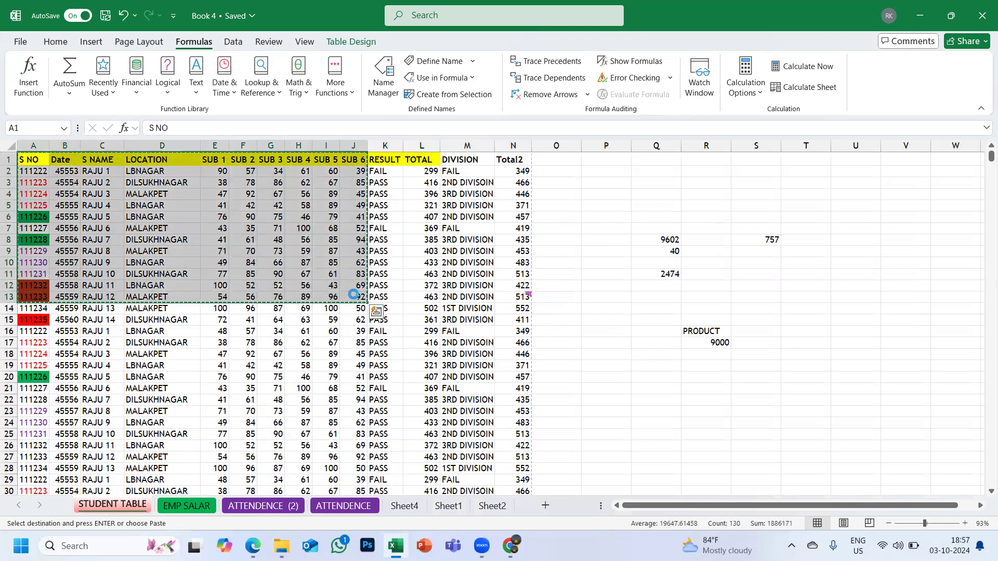
key("ctrl+n")
key("ctrl+v")
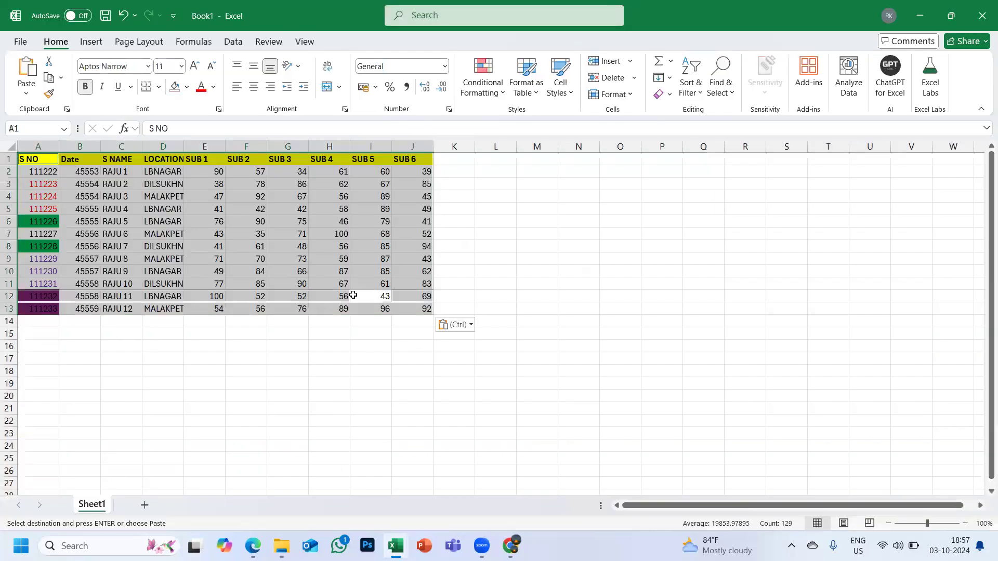
left_click(604, 237)
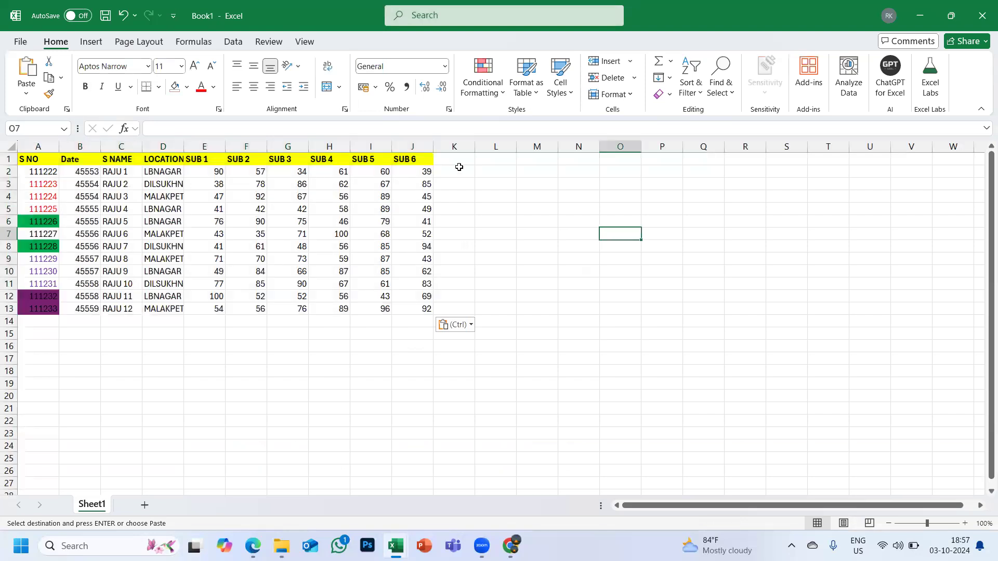
- Add a TOTAL heading in K1 and enter =SUM(E2:J2) in K2 to total the first student's marks
left_click(459, 165)
type("t")
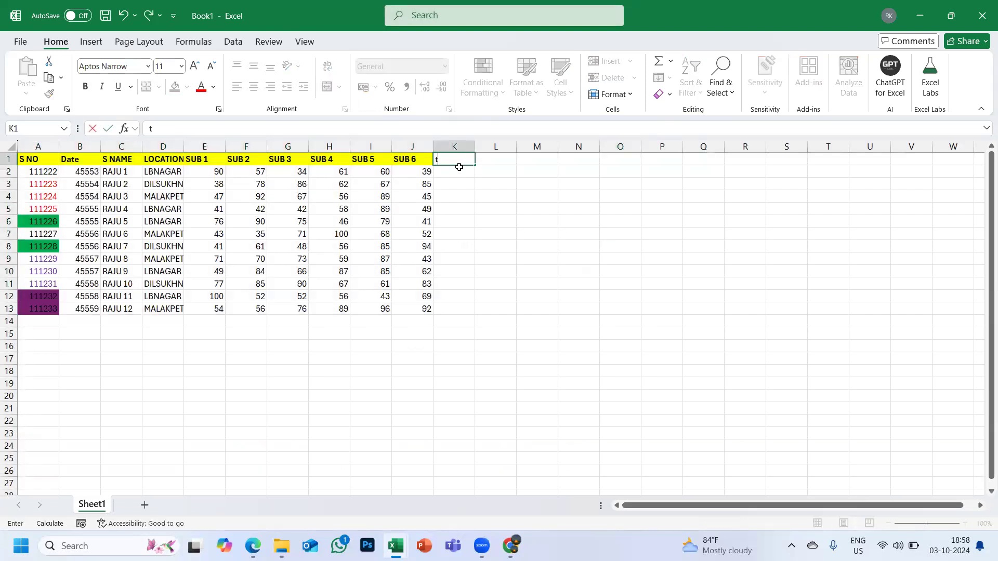
type("TOTAL")
key("Return")
type("=SUM(")
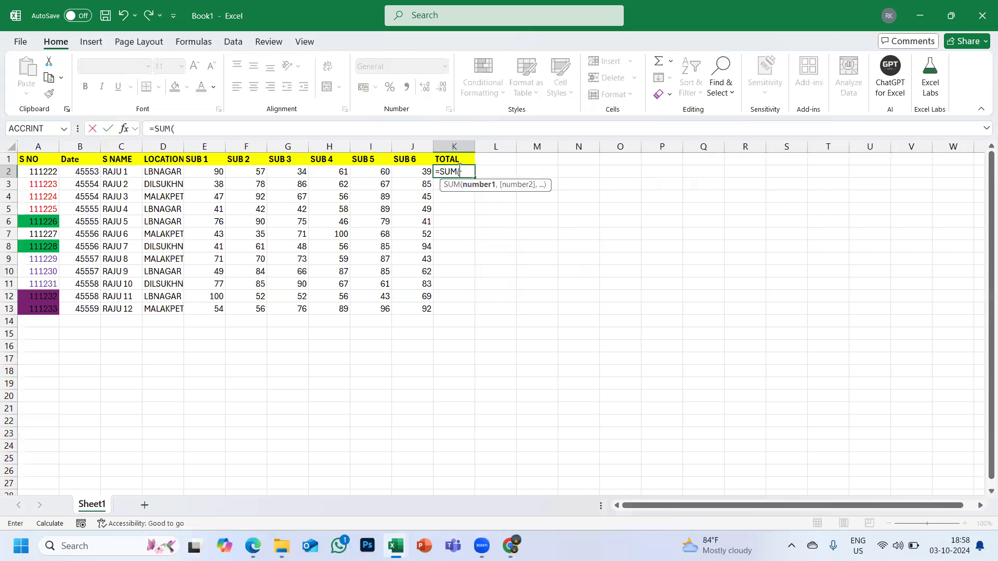
left_click_drag(202, 184, 244, 185)
left_click(210, 173)
left_click_drag(403, 181, 404, 175)
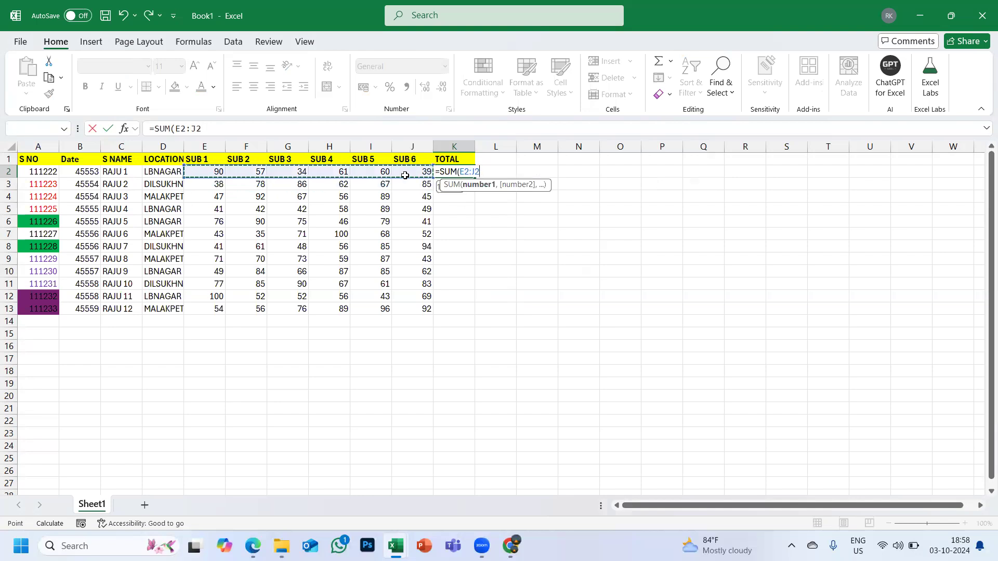
key("Return")
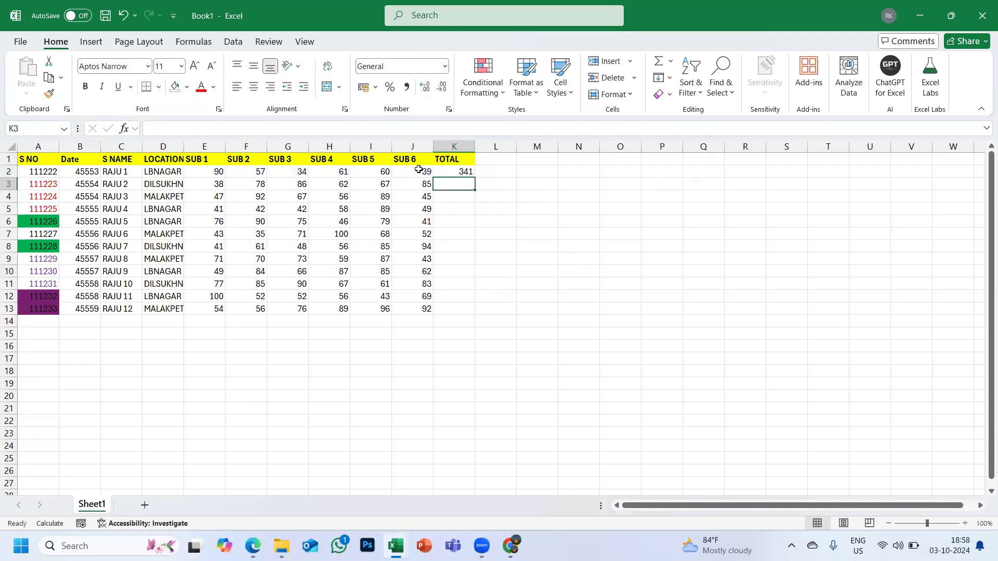
- Fill the K2 total formula down through K13, compare the formulas in K2 and K3, and open K2's formula in the cell
left_click_drag(460, 172, 466, 310)
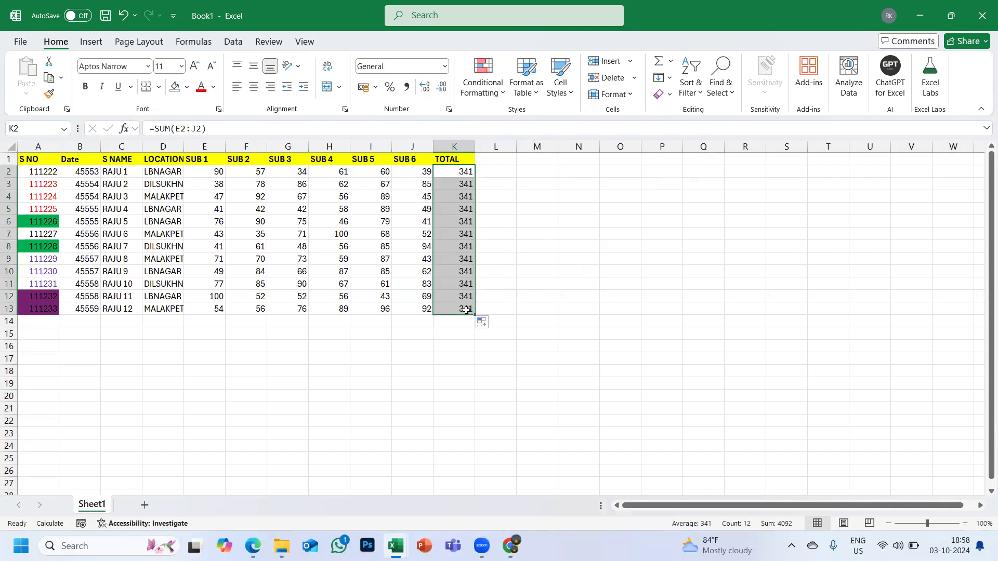
left_click(442, 174)
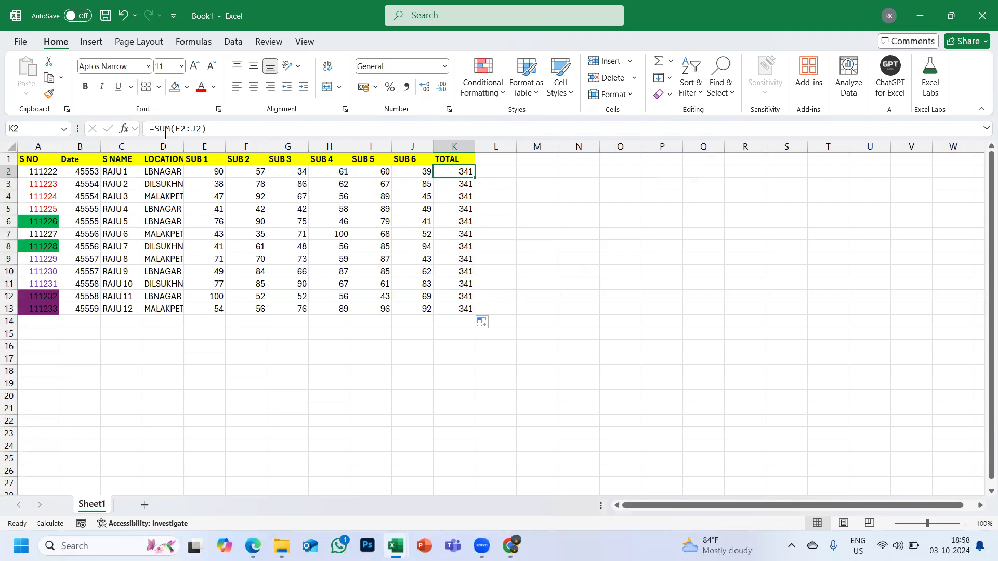
left_click(458, 184)
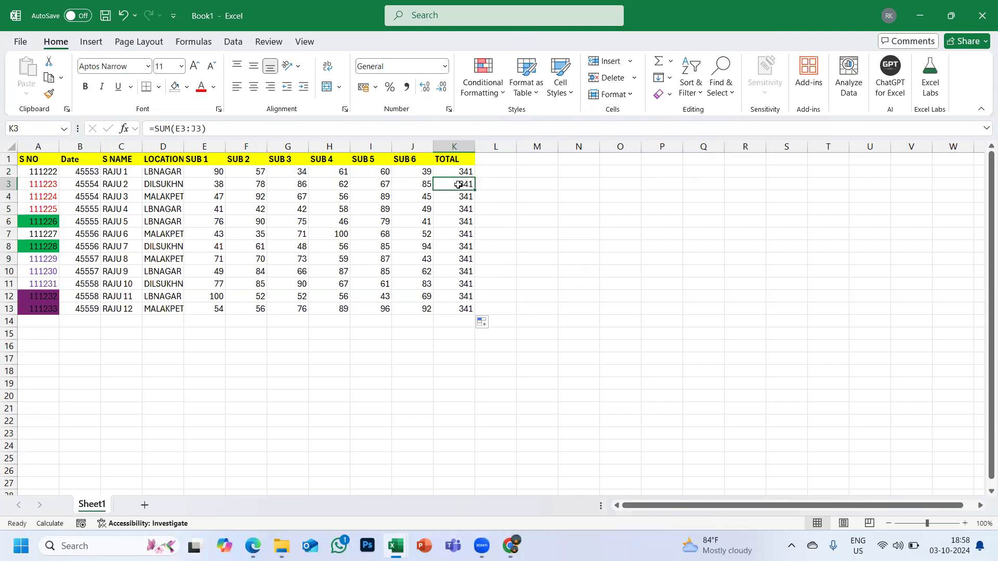
left_click(458, 170)
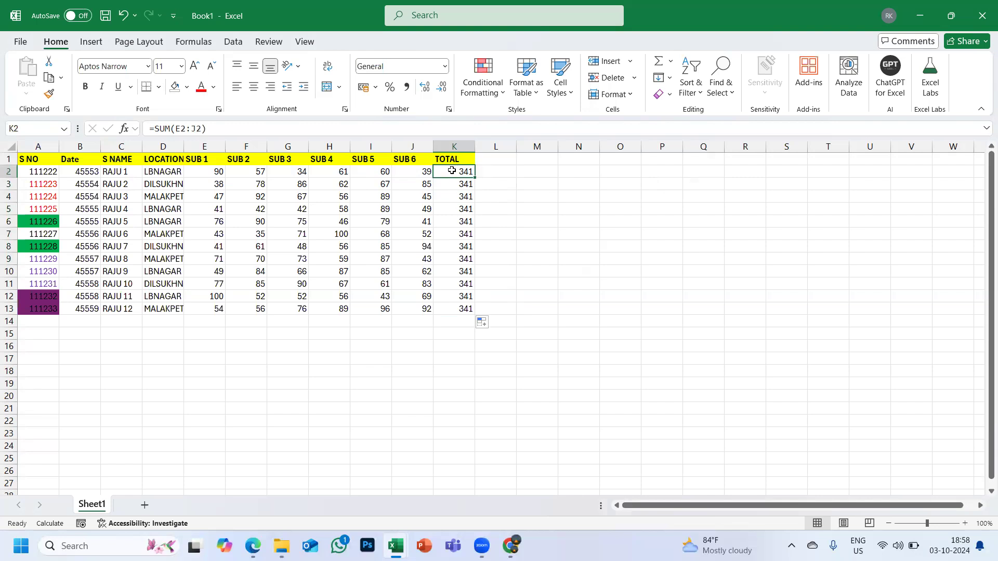
double_click(452, 170)
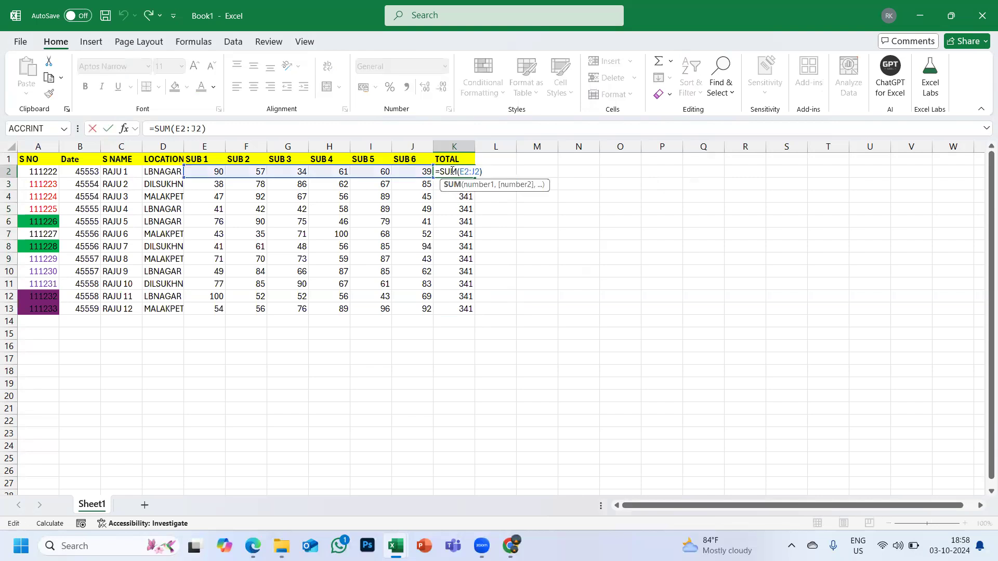
- Select the totals in K2:K13, check the workbook's calculation mode, and recalculate the formulas with Calculate Now
key("Escape")
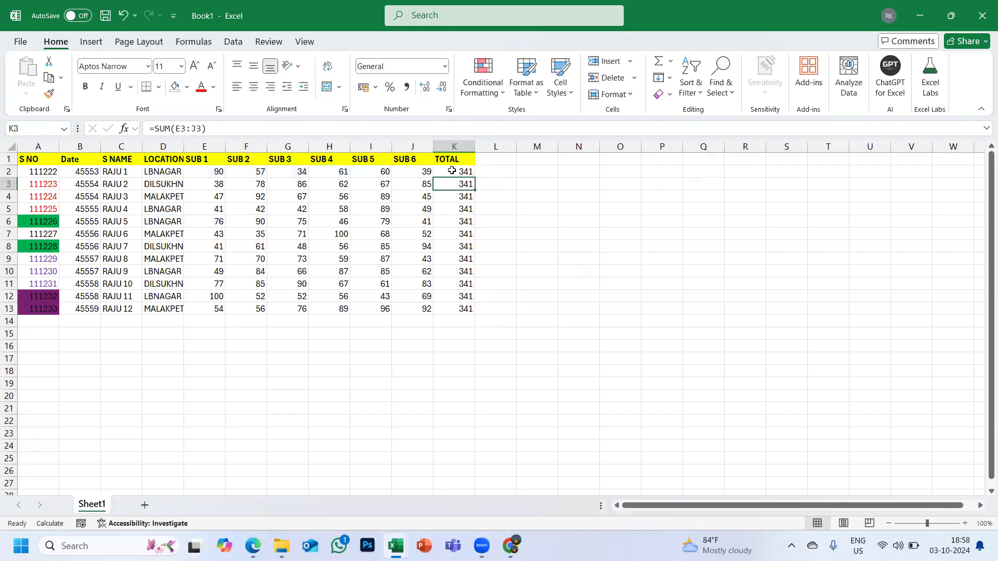
left_click(449, 309, "shift")
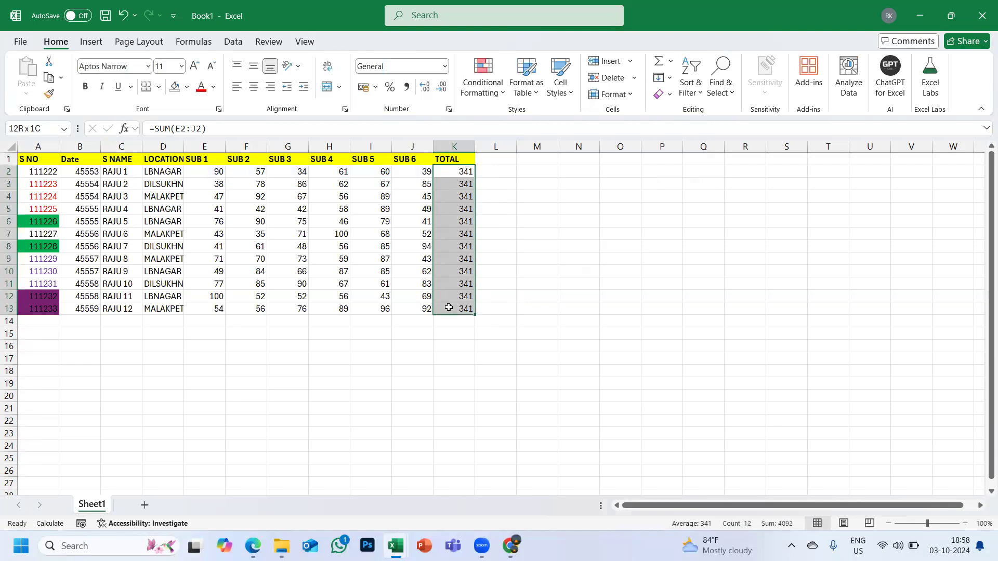
left_click(193, 41)
left_click(743, 93)
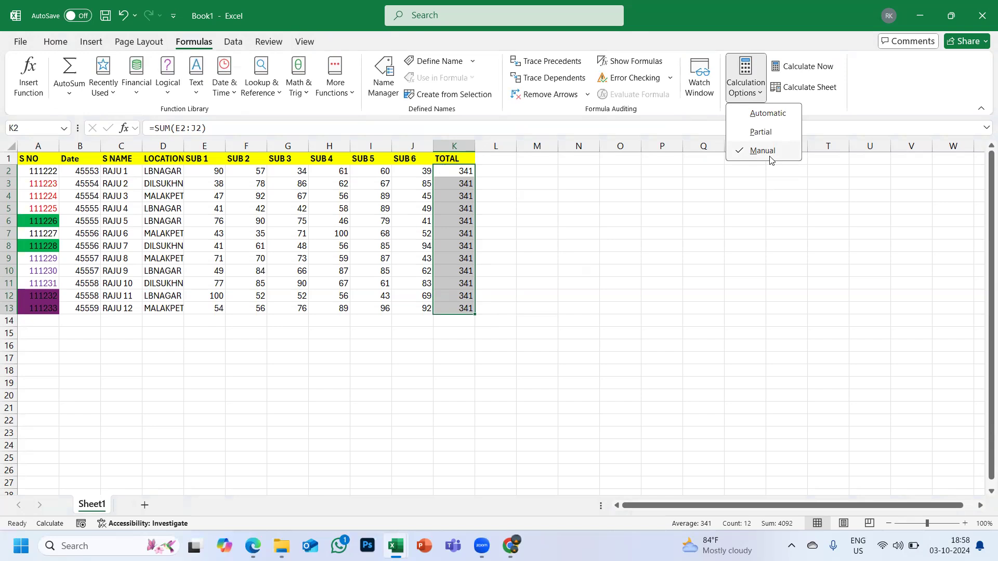
left_click(815, 221)
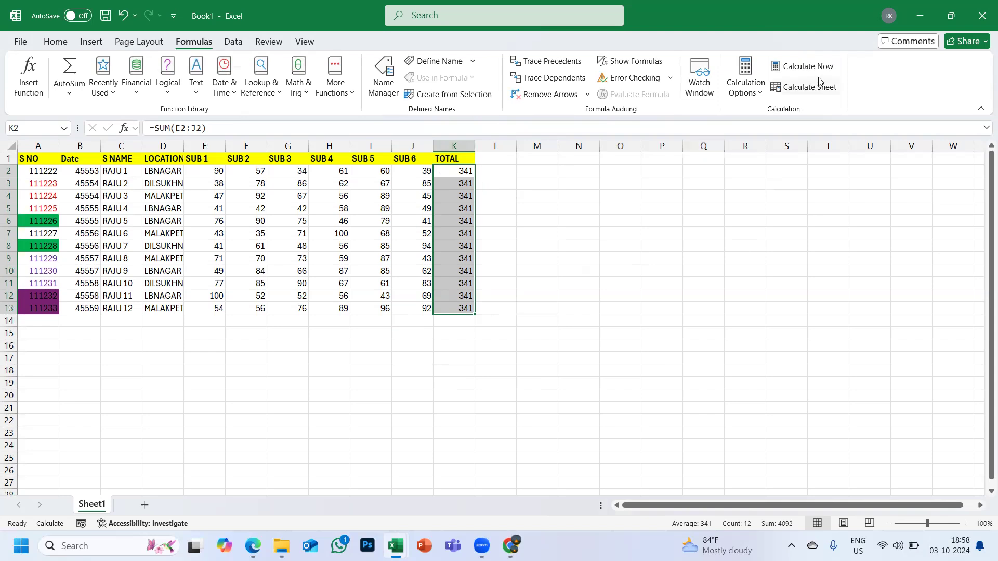
left_click(801, 72)
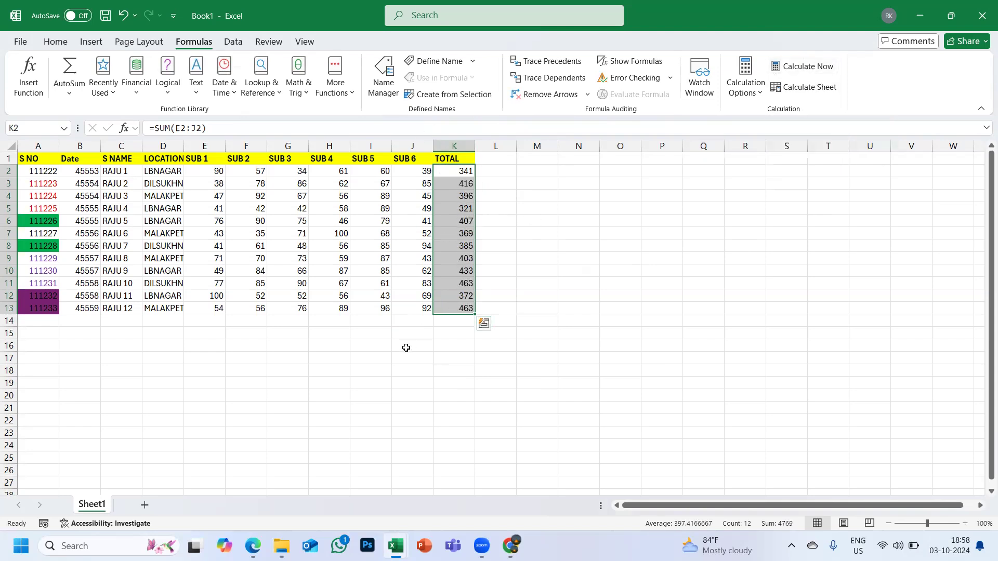
- Enter =SUM(E2:J2) in N2 and fill the formula down through N13
left_click(569, 169)
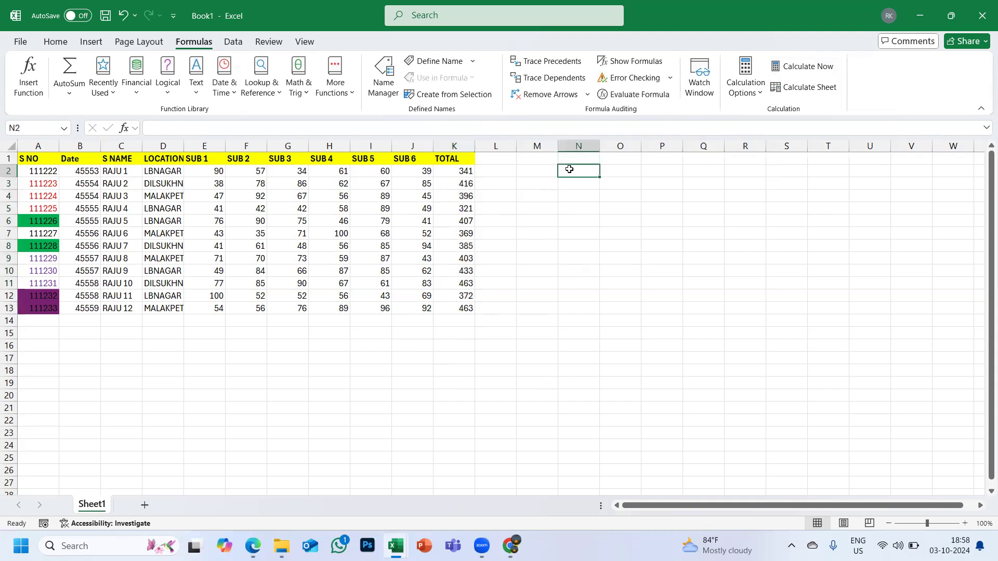
type("=SUM")
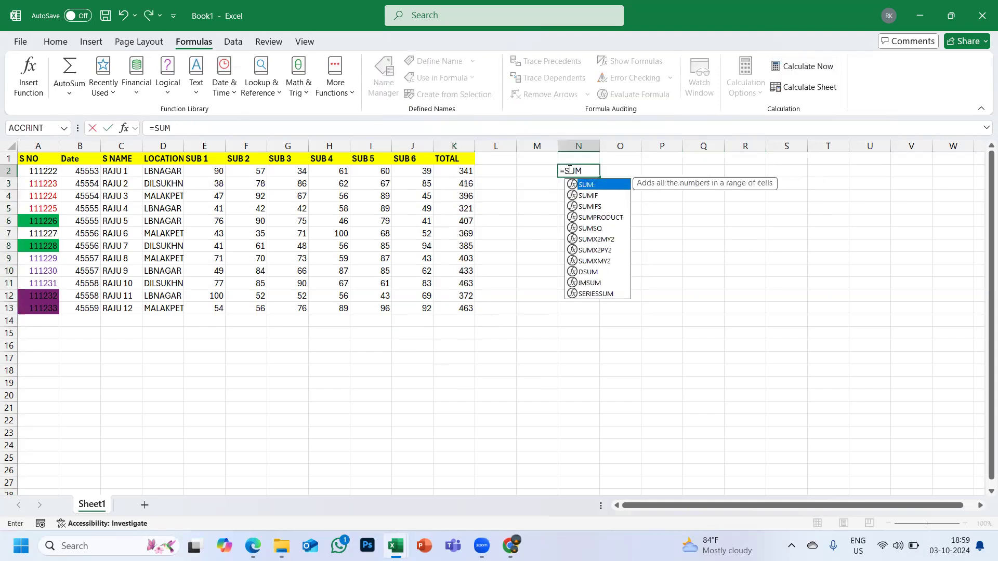
type("(")
left_click_drag(210, 172, 398, 173)
type(")")
key("Return")
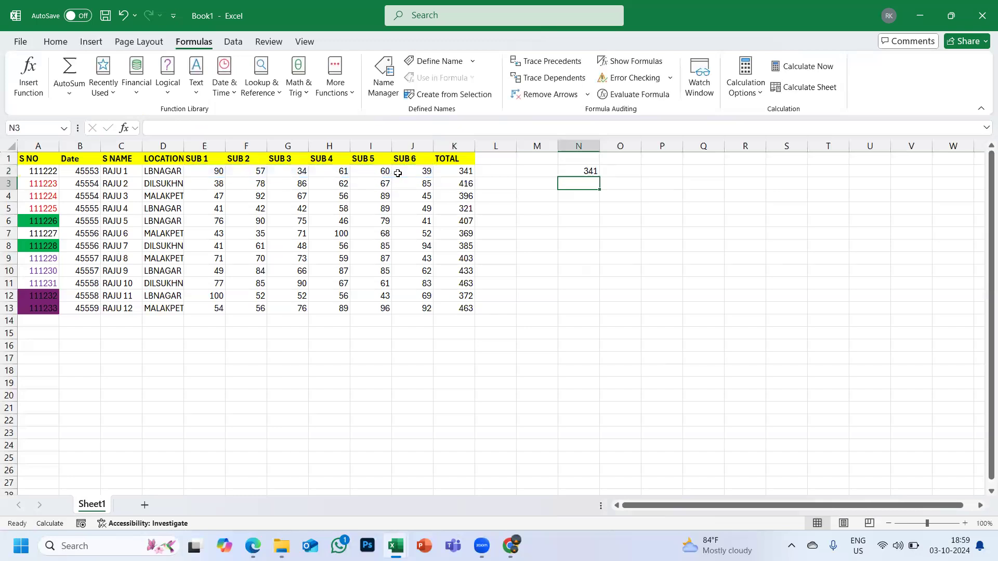
left_click(588, 172)
left_click_drag(600, 180, 586, 311)
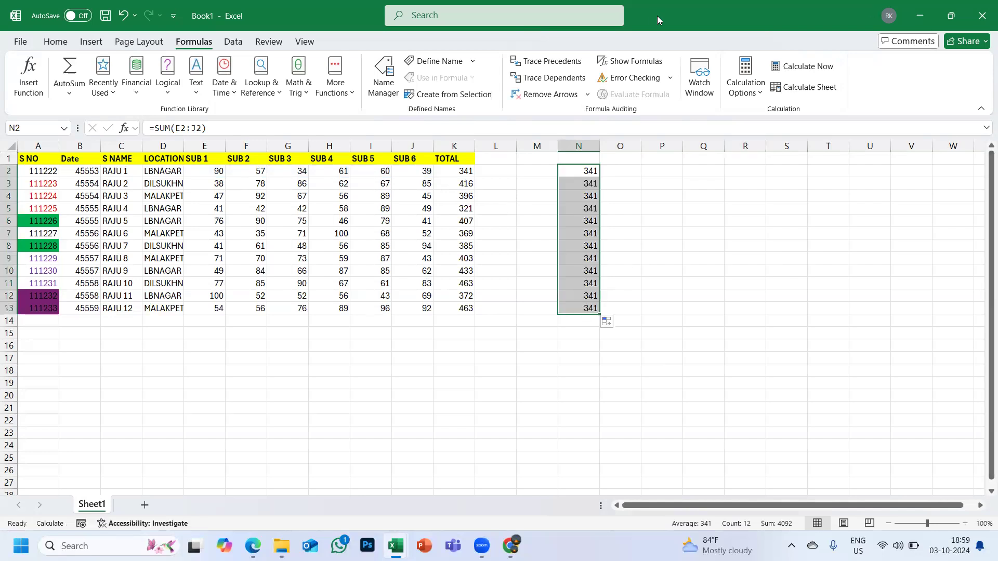
- Set the workbook's calculation option to Automatic
left_click(754, 97)
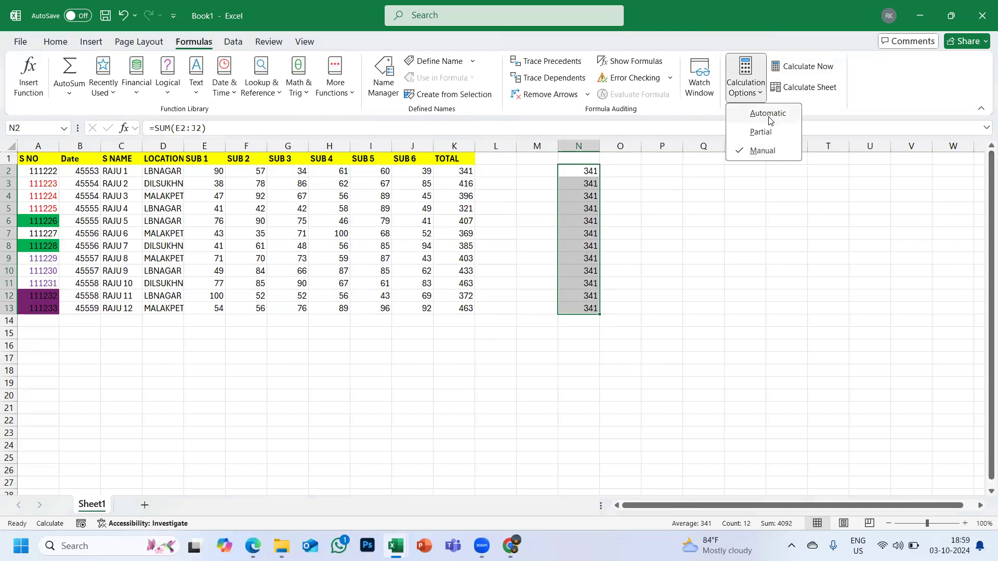
left_click(768, 116)
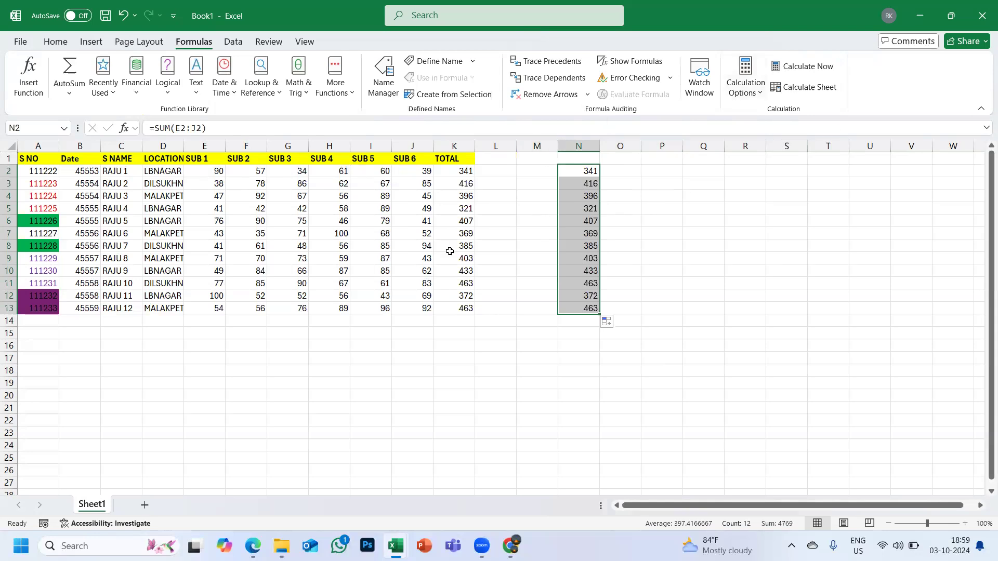
left_click(139, 42)
left_click(179, 41)
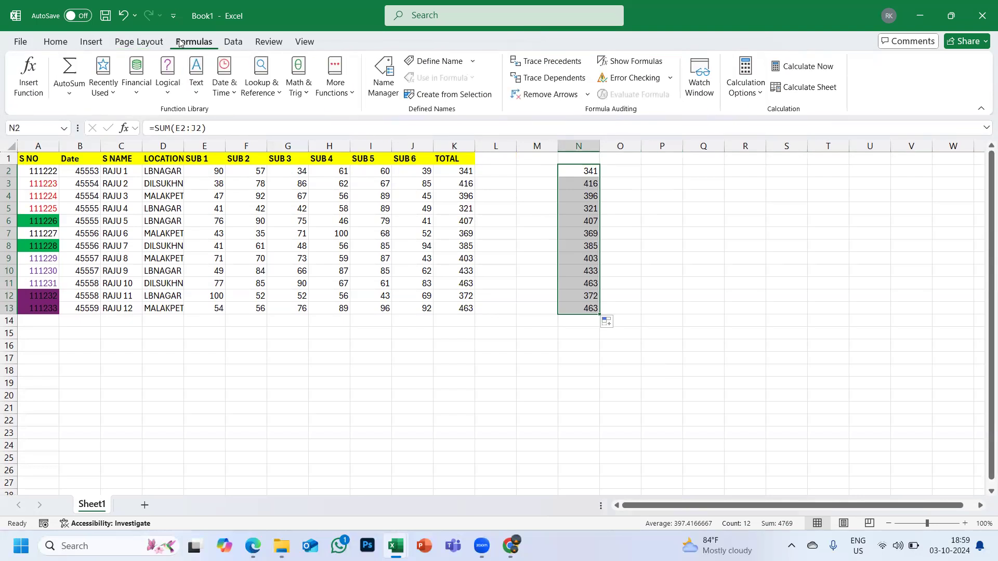